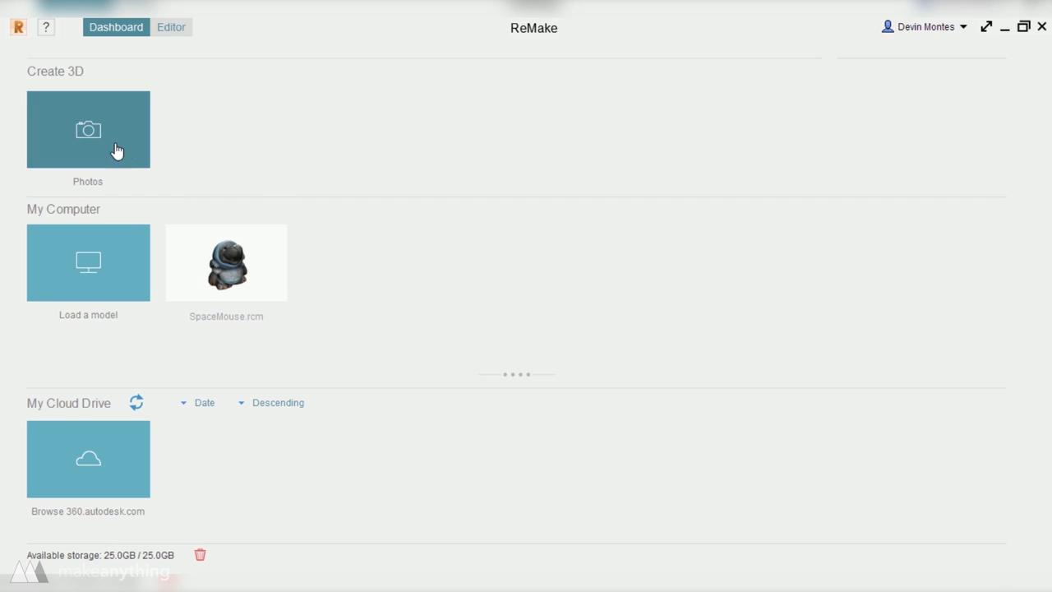
Step: Try to create a 3D model from photos with offline processing
click(119, 146)
click(468, 296)
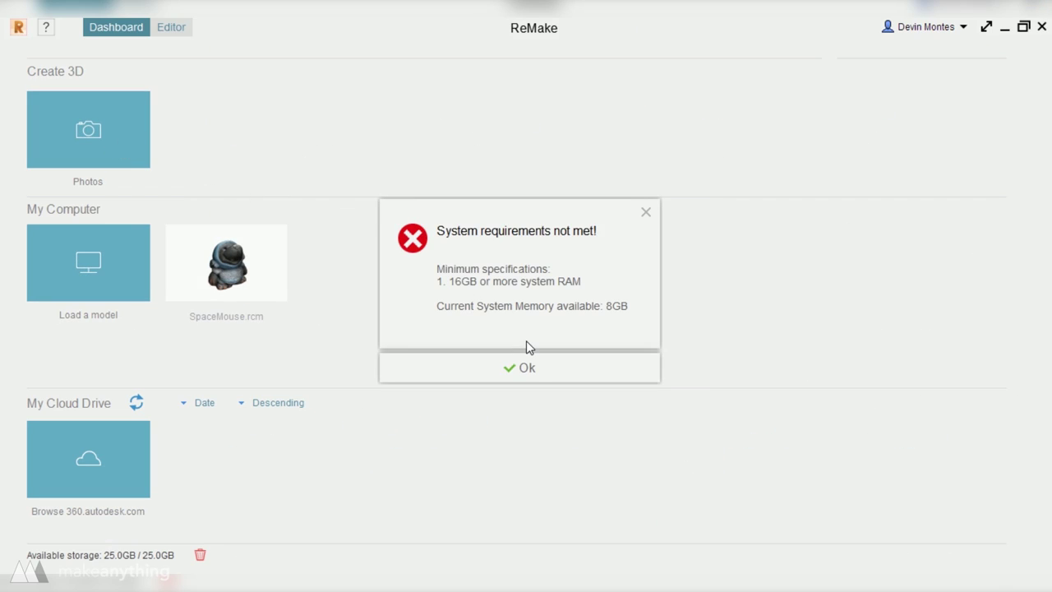
click(526, 367)
Step: Start an online photo model and load IMG_6371 through IMG_6424 from the local WacomPhotos folder
click(72, 134)
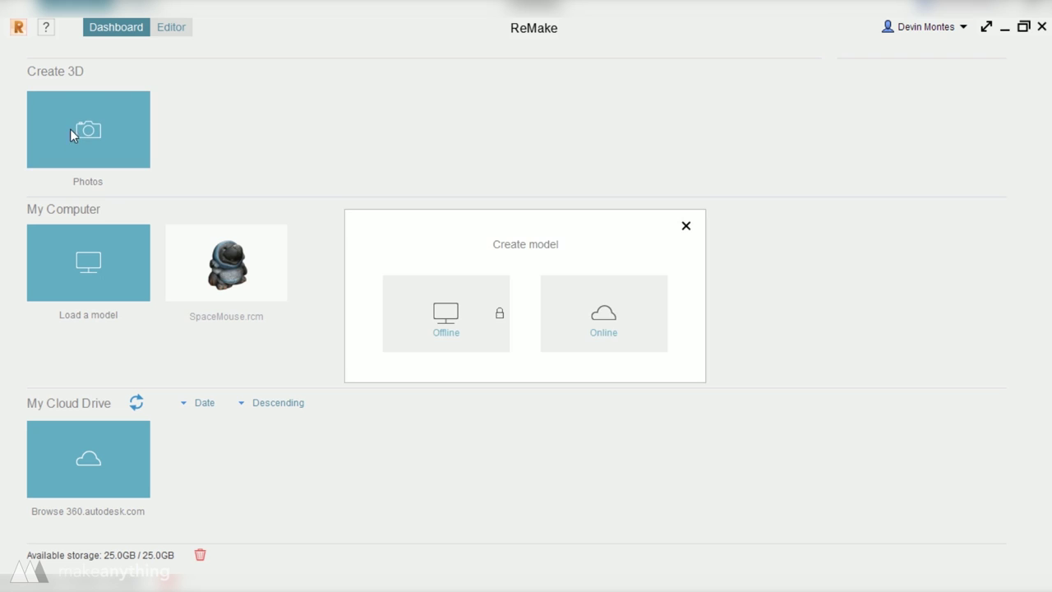
click(625, 301)
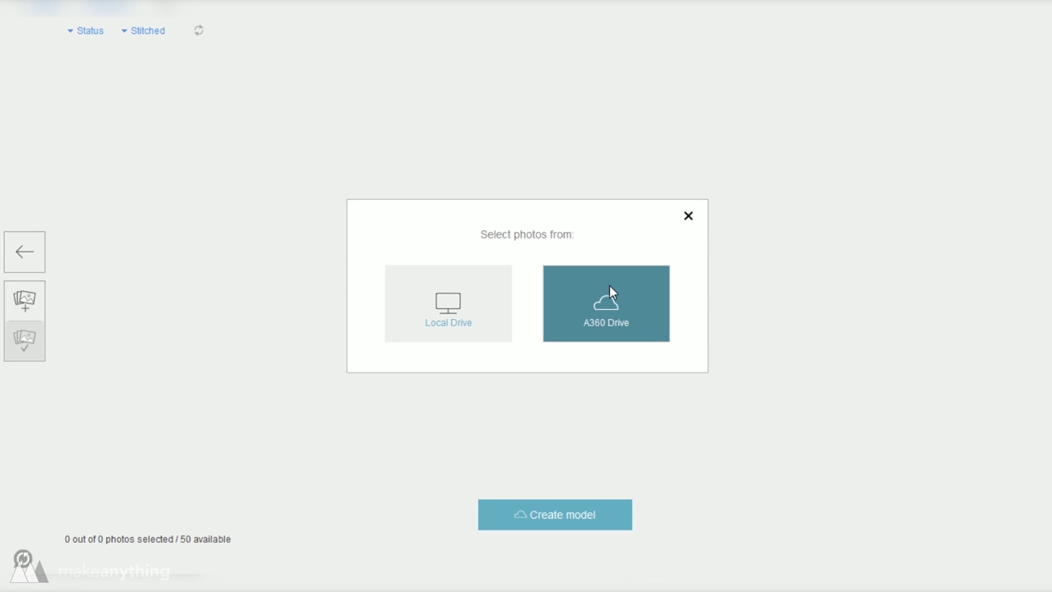
click(446, 302)
scroll(209, 215, down, 10)
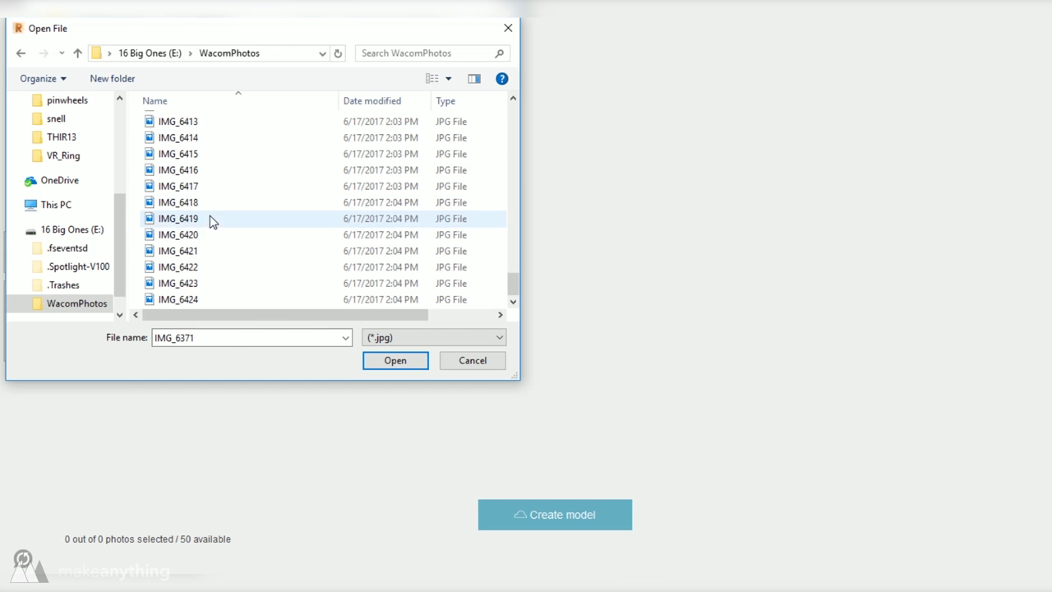
shift+click(185, 300)
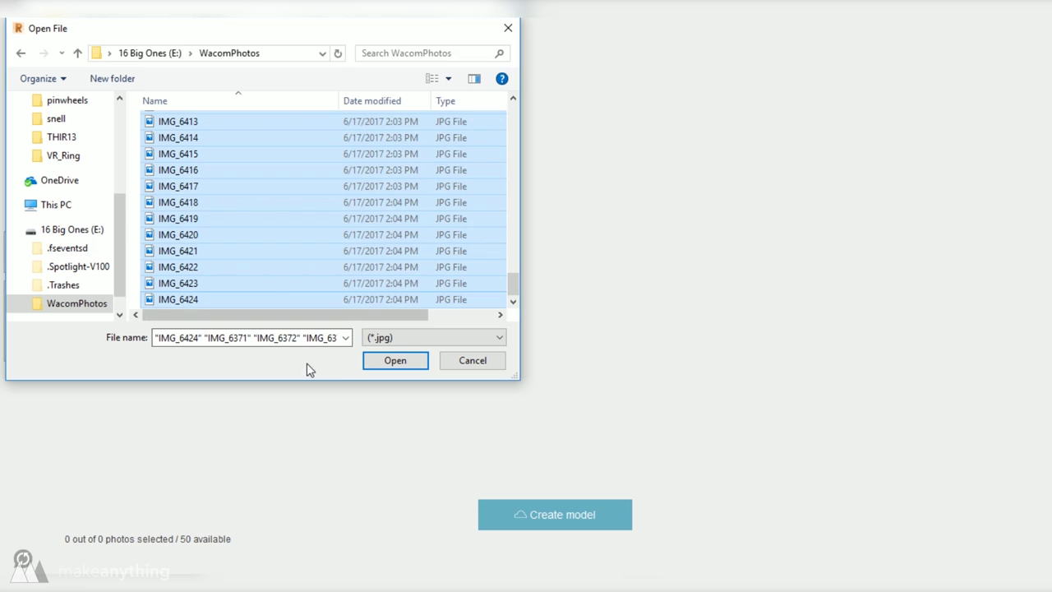
click(389, 364)
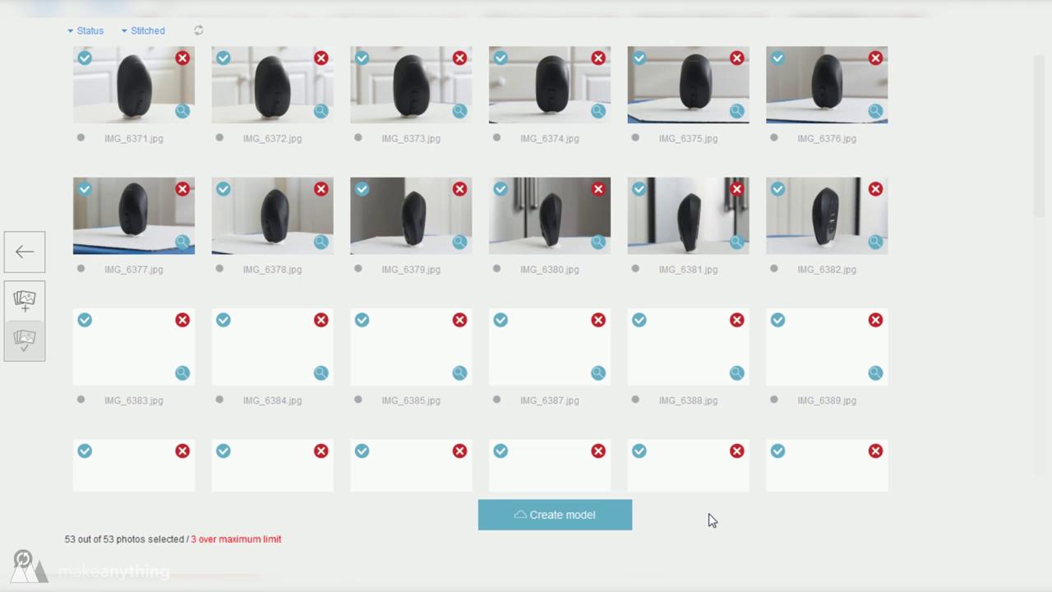
Step: Remove the surplus photos IMG_6401, IMG_6399 and IMG_6424 from the set to meet the 50-photo limit
scroll(708, 513, down, 4)
scroll(681, 457, up, 4)
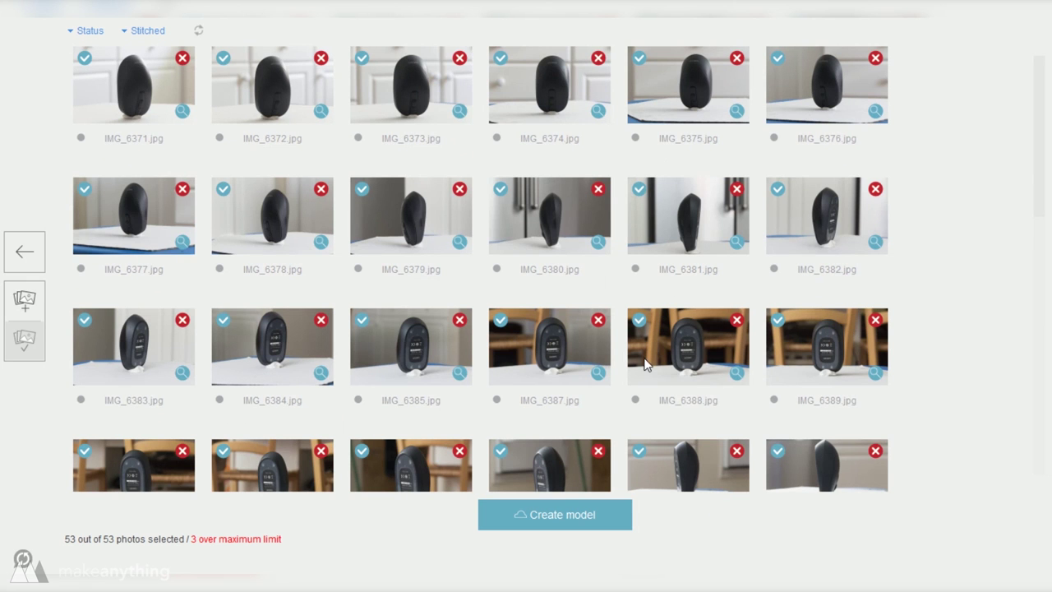
scroll(570, 367, down, 5)
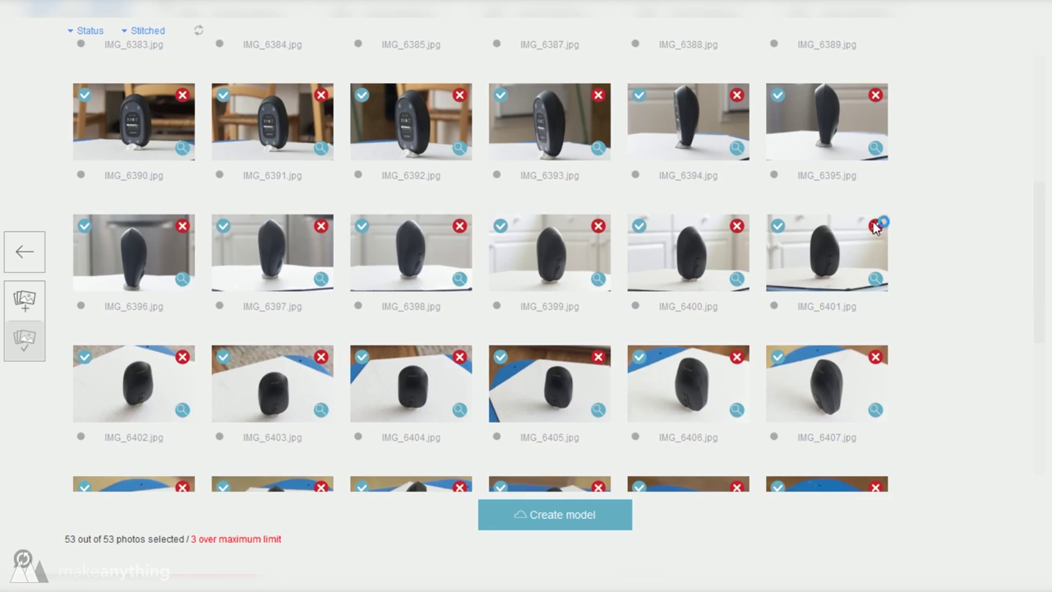
click(598, 227)
scroll(501, 381, down, 5)
click(459, 381)
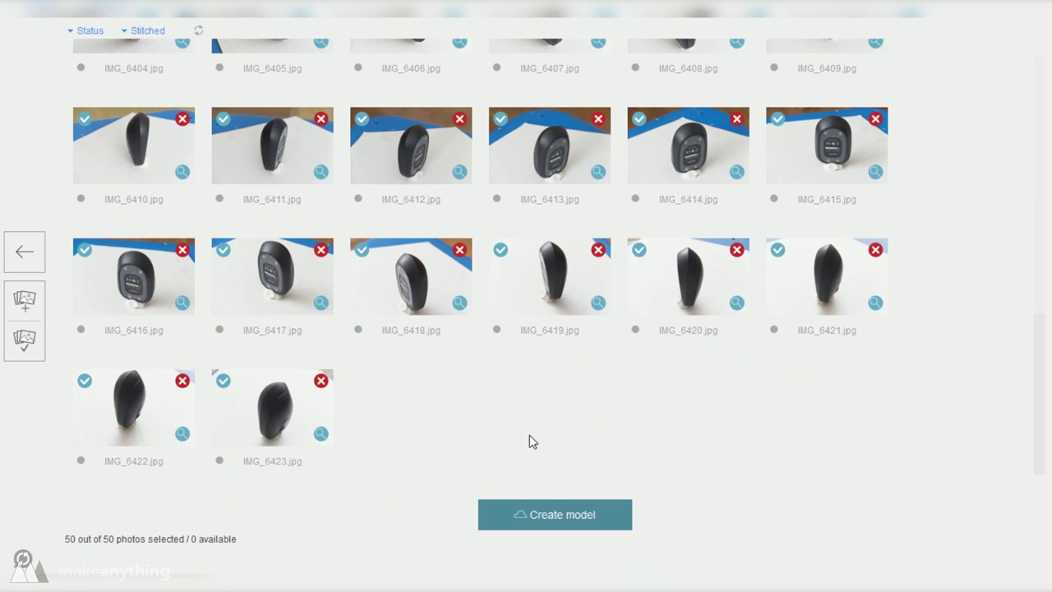
Step: Create the model at Standard quality under the name WacomMouse, and open the resulting WacomMouse.rcm for editing
click(544, 515)
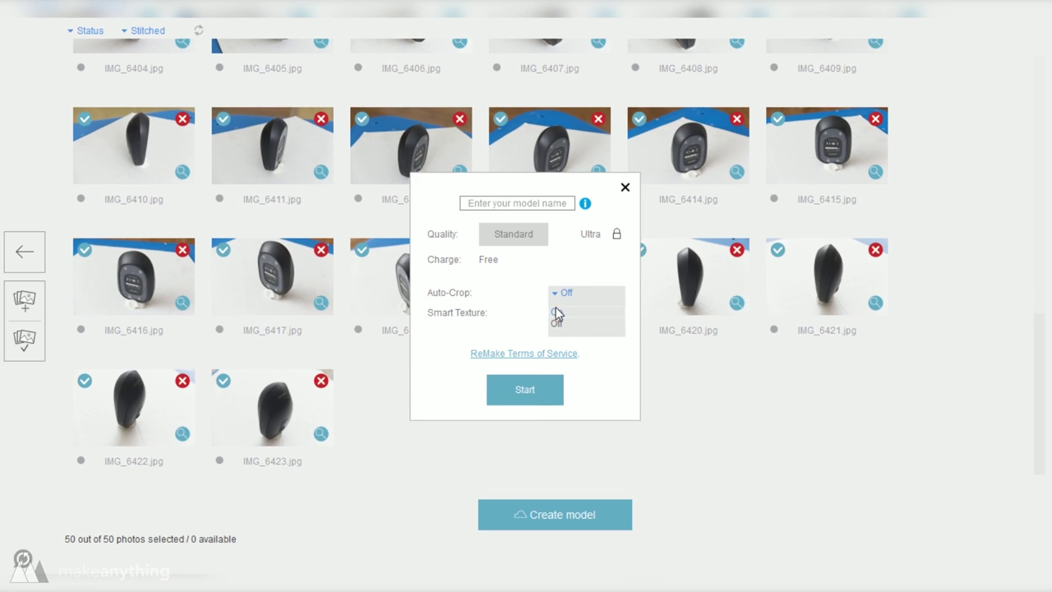
click(504, 391)
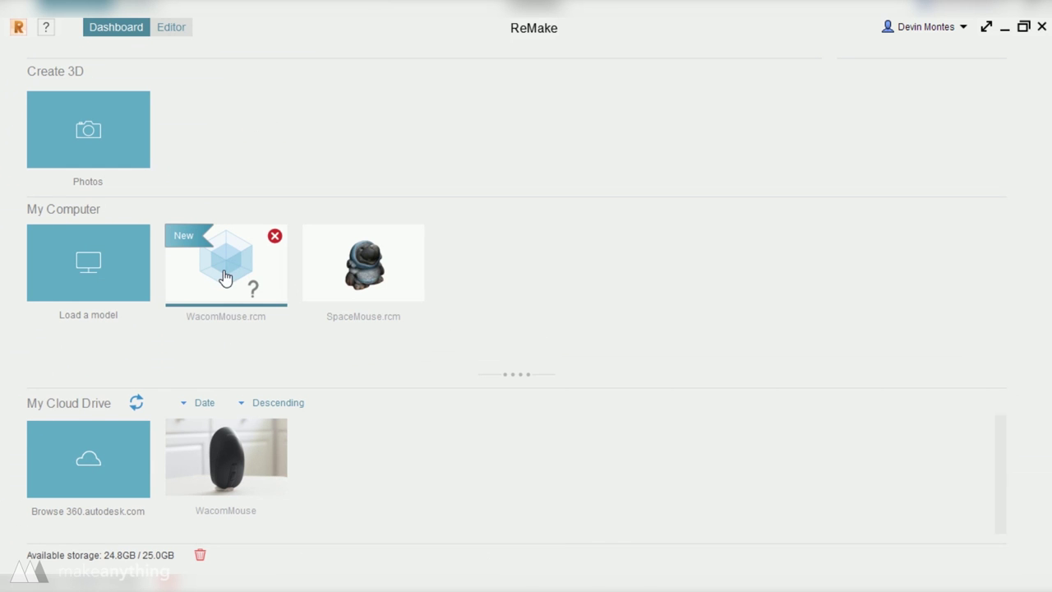
click(225, 277)
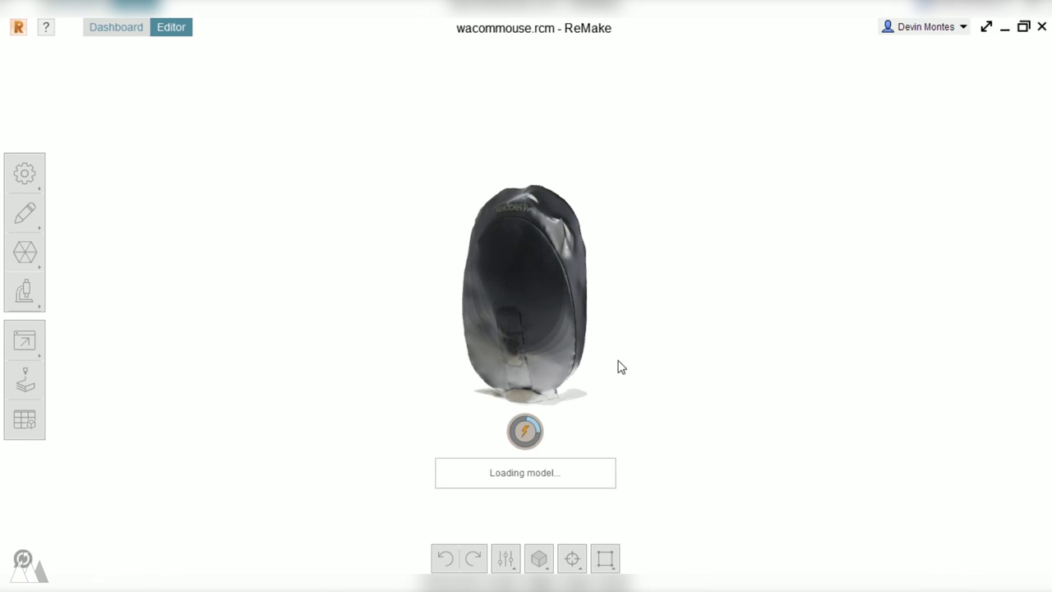
Step: Examine the scanned mouse from all sides for surface defects and leftover geometry
right_drag(649, 336, 607, 382)
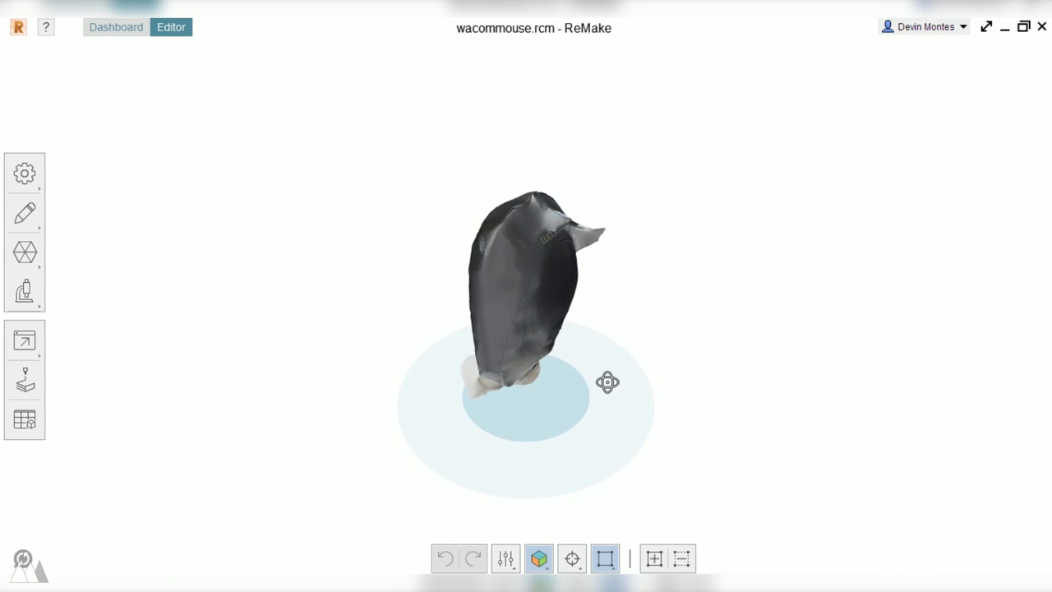
scroll(587, 235, up, 3)
scroll(588, 236, up, 4)
scroll(527, 216, down, 2)
right_drag(657, 353, 507, 332)
middle_drag(412, 329, 517, 291)
scroll(419, 343, up, 2)
right_drag(434, 337, 563, 304)
scroll(504, 343, up, 4)
scroll(498, 361, down, 6)
scroll(498, 361, down, 3)
right_drag(554, 419, 223, 400)
right_drag(558, 443, 340, 432)
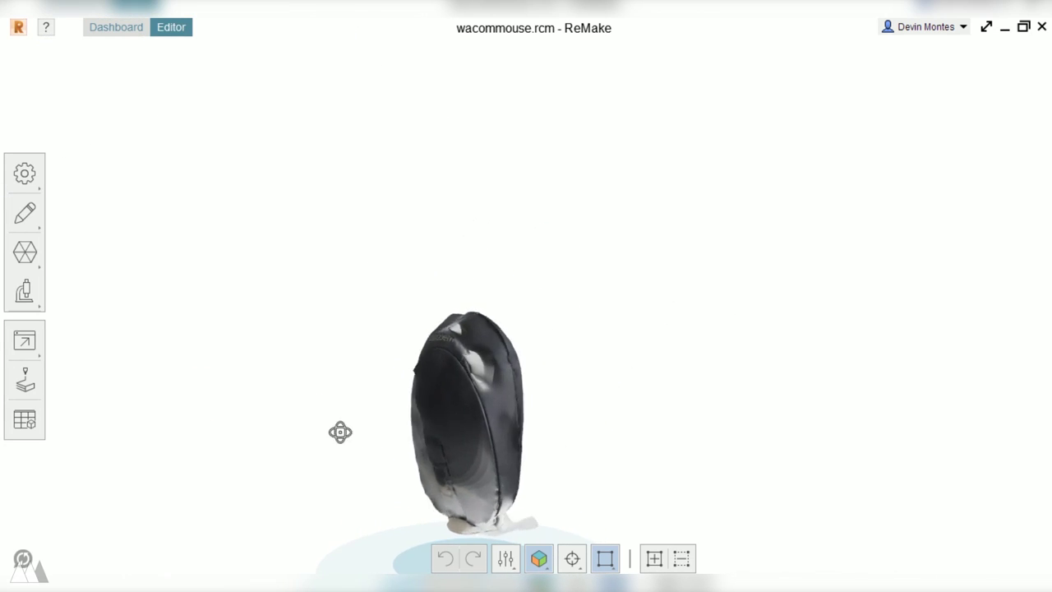
drag(341, 432, 122, 360)
drag(120, 307, 460, 451)
scroll(487, 368, down, 5)
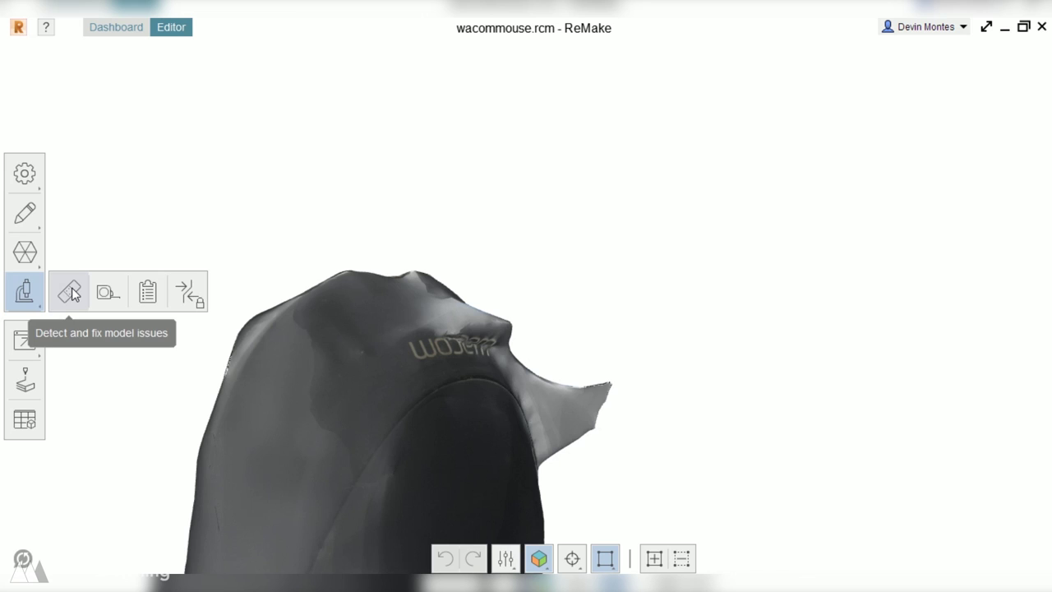
Step: Delete the protruding flap beside the wacom logo, and run Diagnostics to detect issues and fix the selected hole
click(71, 292)
drag(649, 462, 556, 352)
key(Delete)
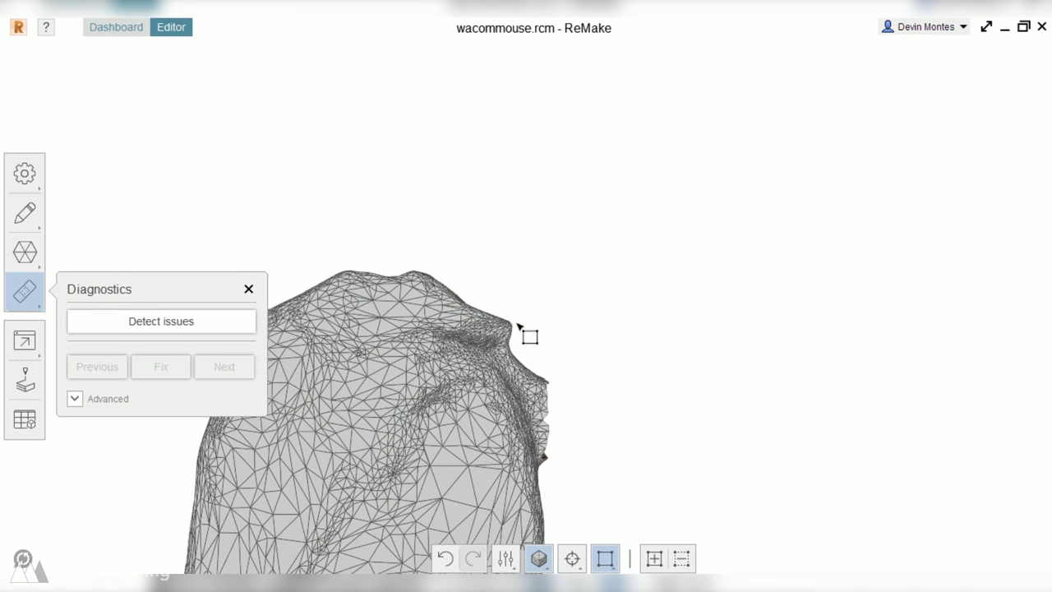
key(Delete)
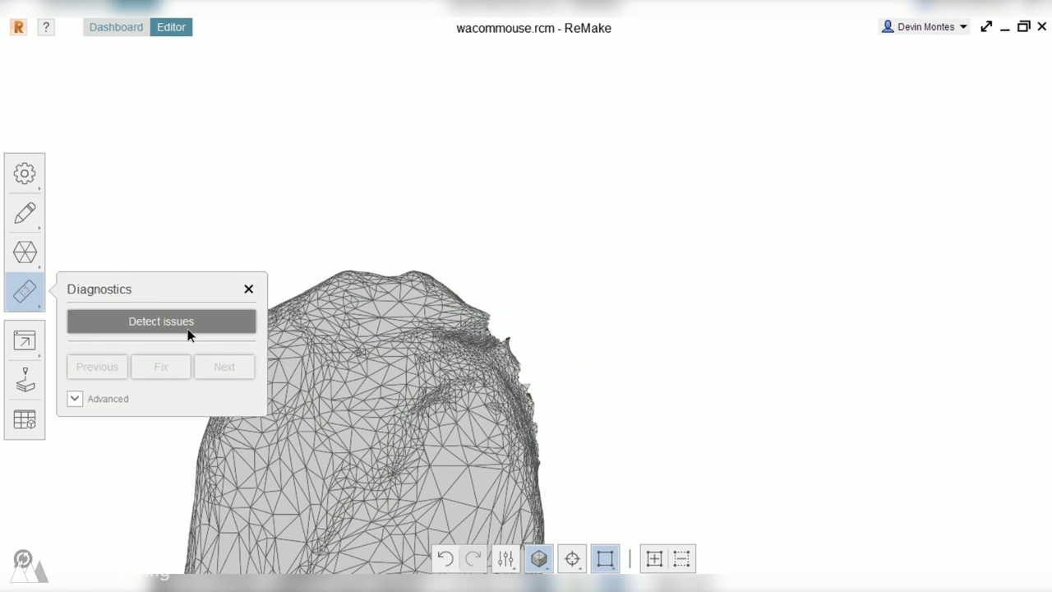
click(187, 330)
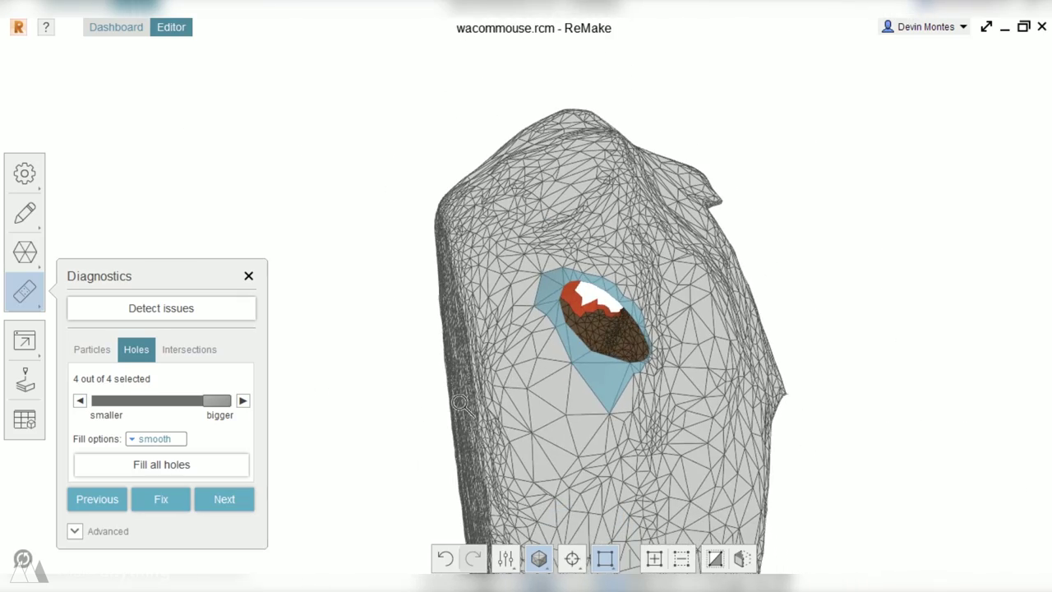
click(157, 502)
Step: Delete the remaining misshapen faces along the mouse's upper edge near the logo
scroll(870, 427, down, 5)
right_drag(869, 427, 728, 240)
scroll(728, 240, up, 5)
drag(544, 221, 670, 304)
key(Delete)
drag(641, 298, 690, 323)
right_drag(699, 341, 655, 333)
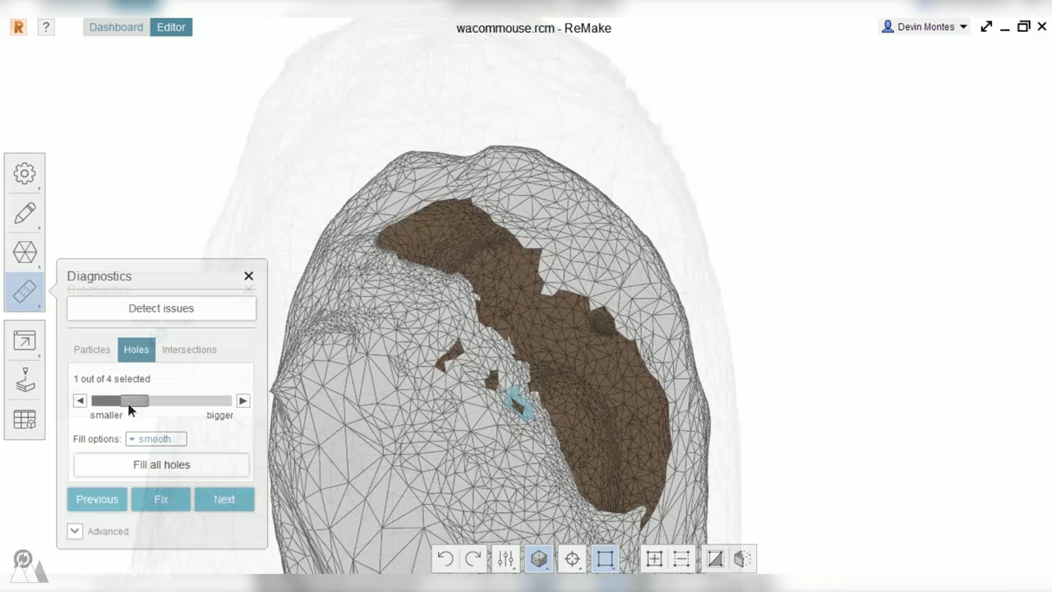
Step: Include holes of every size in the selection and fill them all with the smooth option
drag(129, 403, 216, 406)
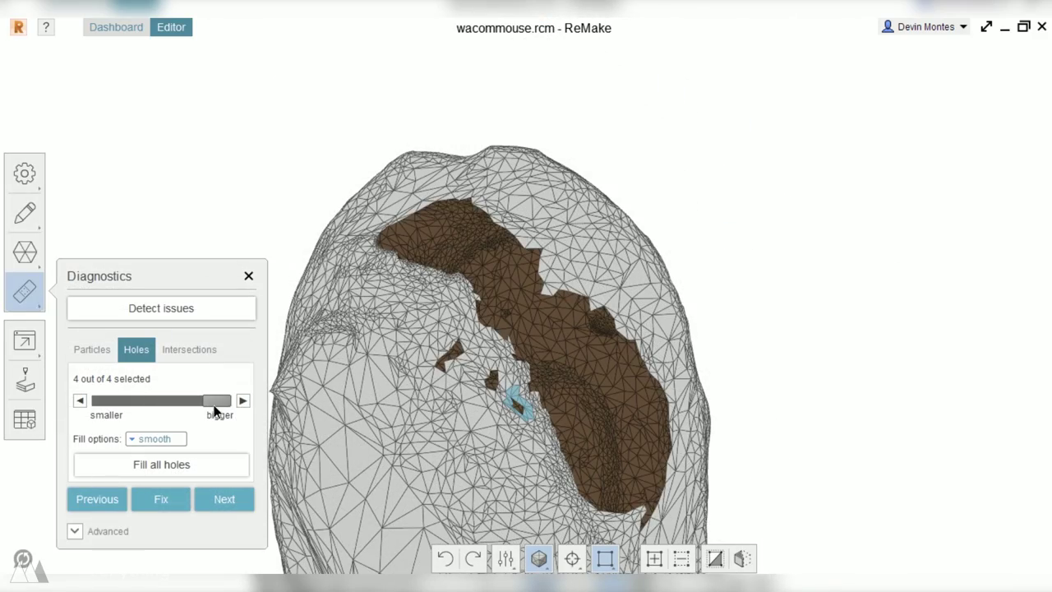
click(193, 465)
drag(402, 406, 733, 403)
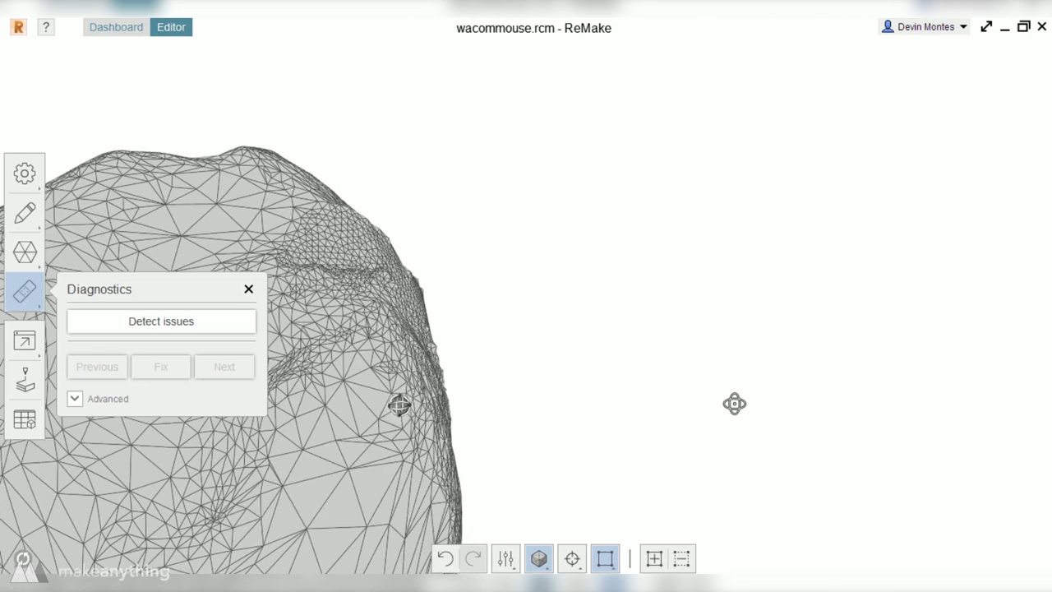
Step: Delete the scanned table surface surrounding the white putty under the mouse
scroll(521, 376, down, 5)
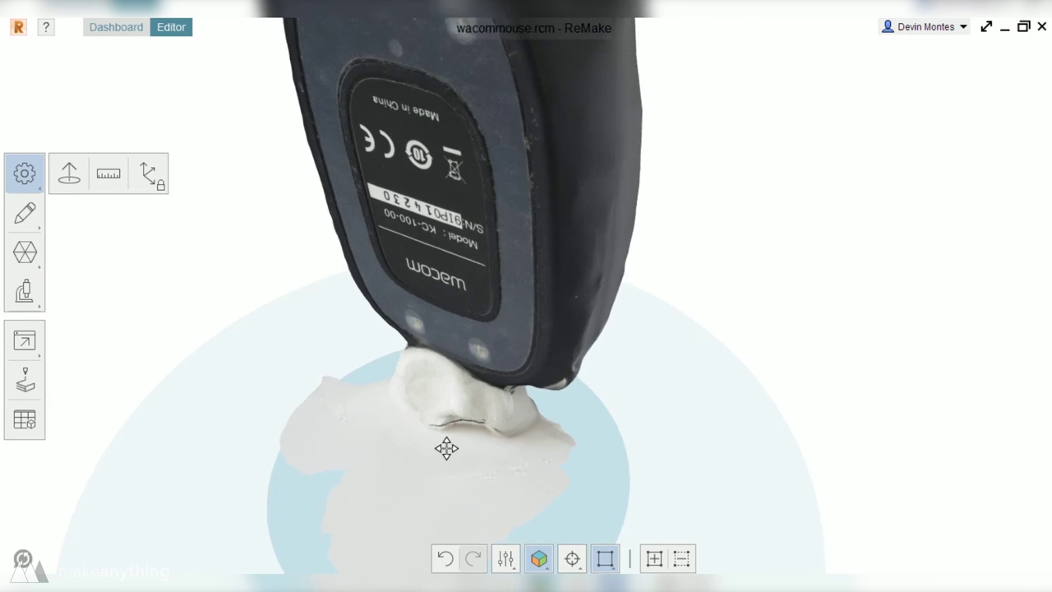
scroll(432, 321, down, 3)
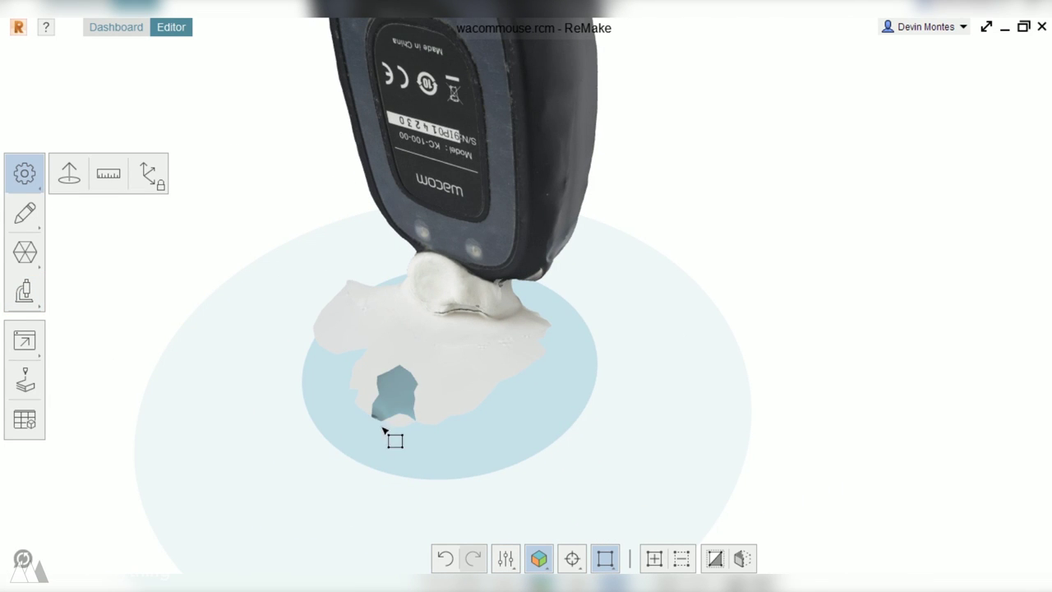
drag(320, 445, 594, 321)
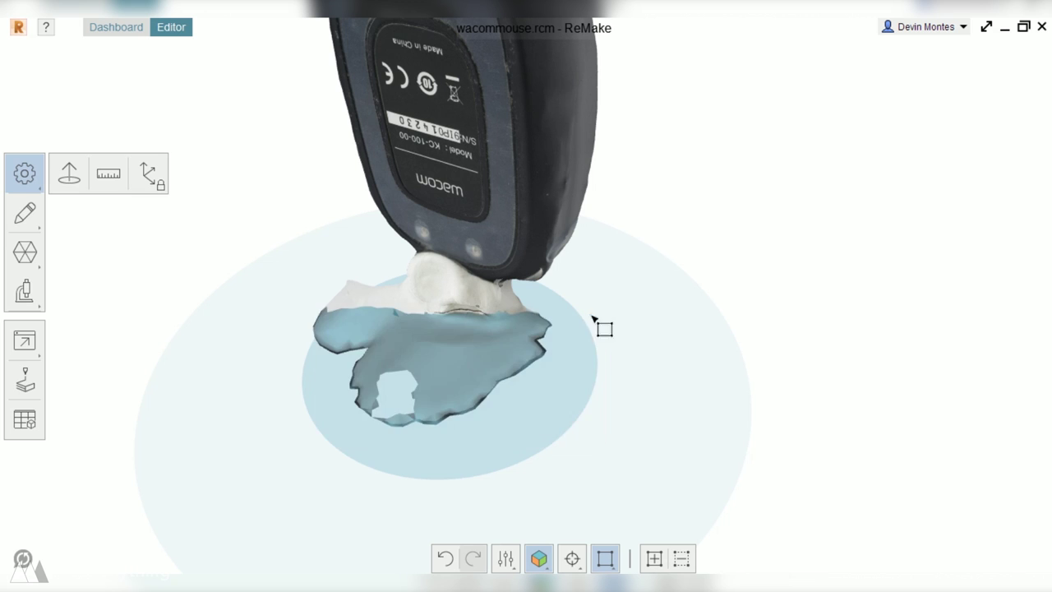
key(Delete)
drag(282, 408, 384, 282)
key(Delete)
drag(267, 379, 599, 294)
key(Delete)
Step: Trim off the lower part of the remaining white putty beneath the mouse
middle_drag(505, 354, 608, 338)
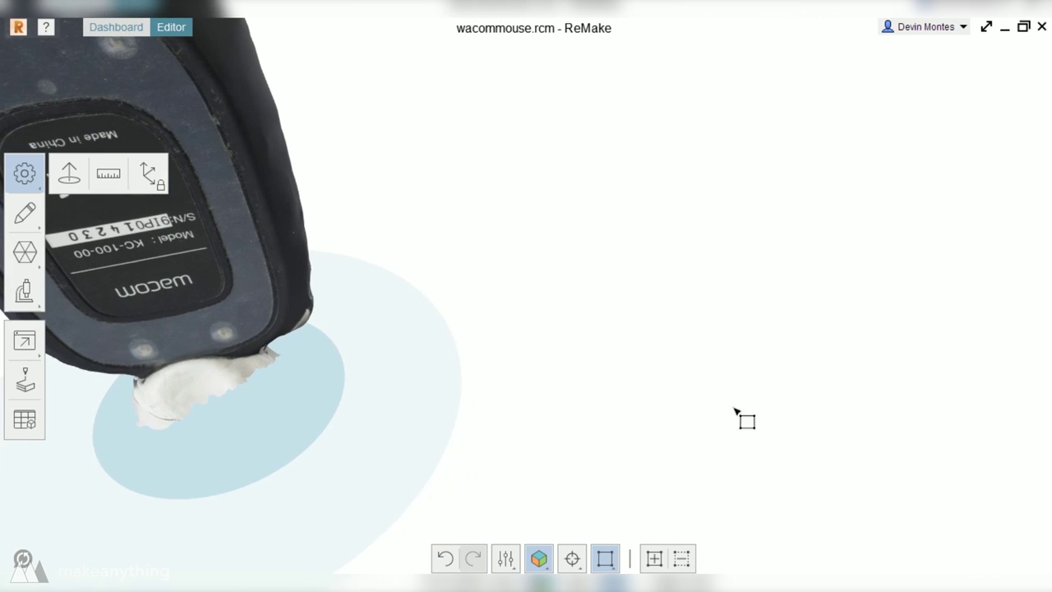
drag(93, 460, 327, 399)
key(Delete)
right_drag(328, 399, 169, 374)
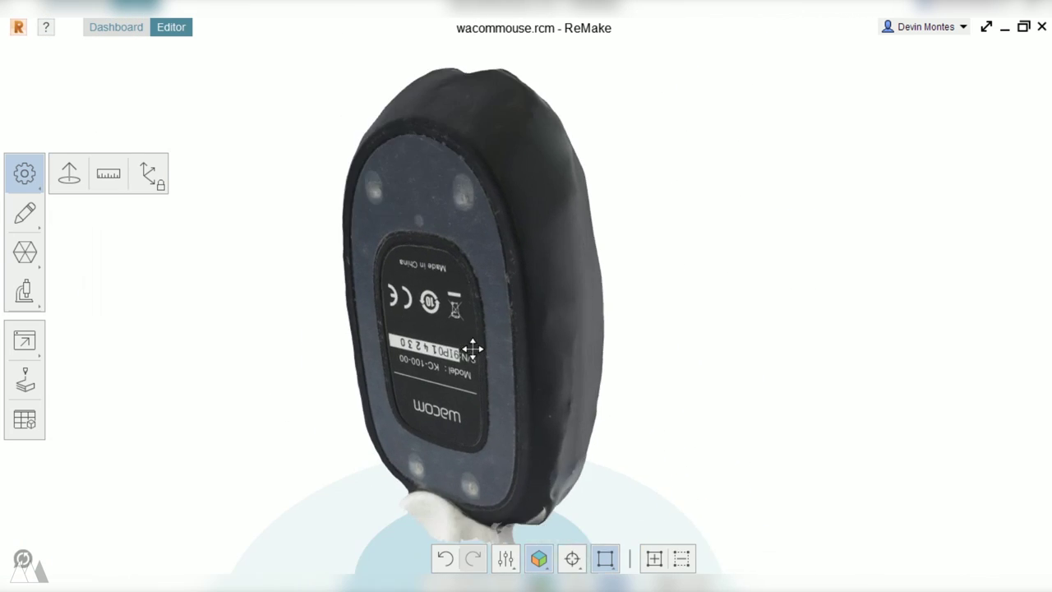
right_drag(472, 348, 126, 368)
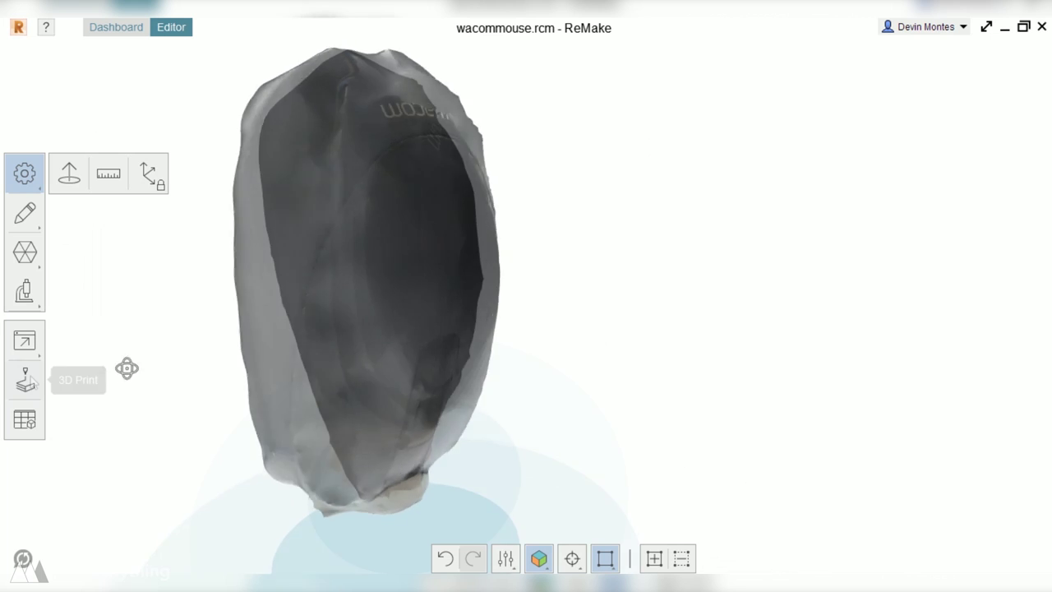
Step: Set up a quick model export optimized for Fusion 360 - OBJ(Quads)
click(24, 344)
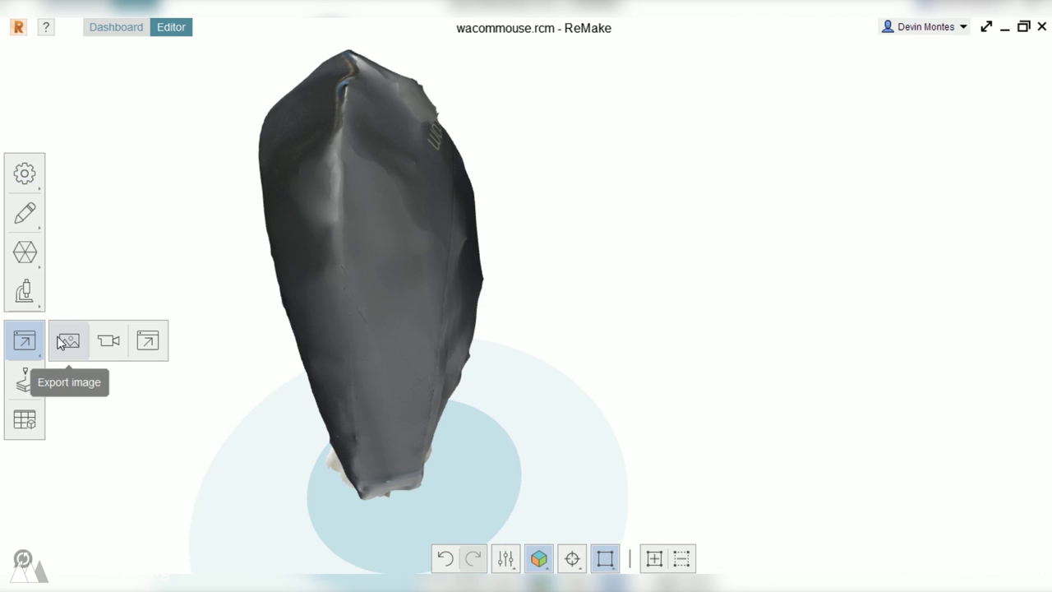
click(144, 344)
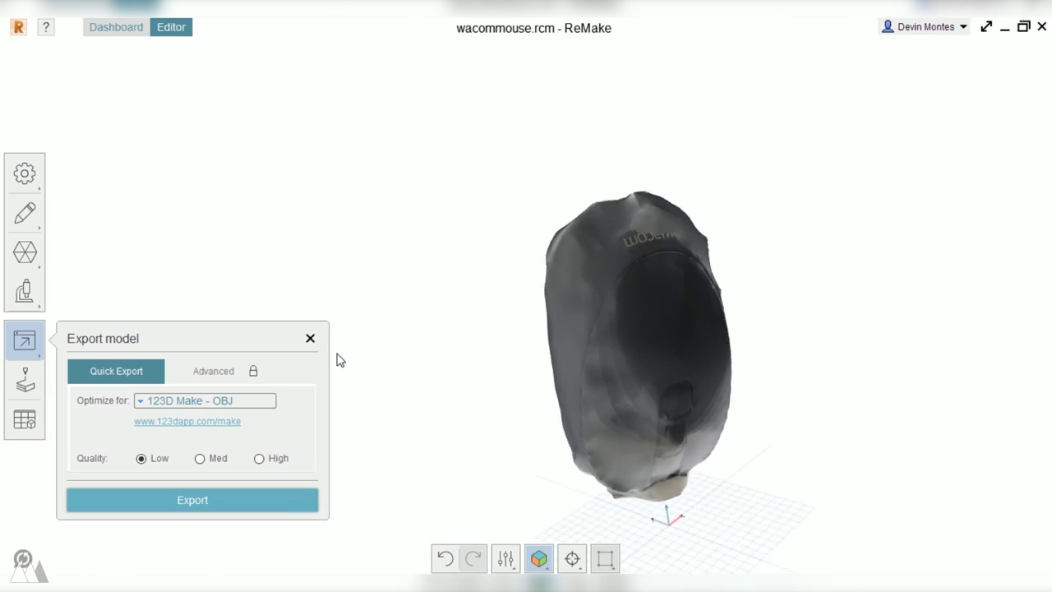
click(220, 403)
click(234, 459)
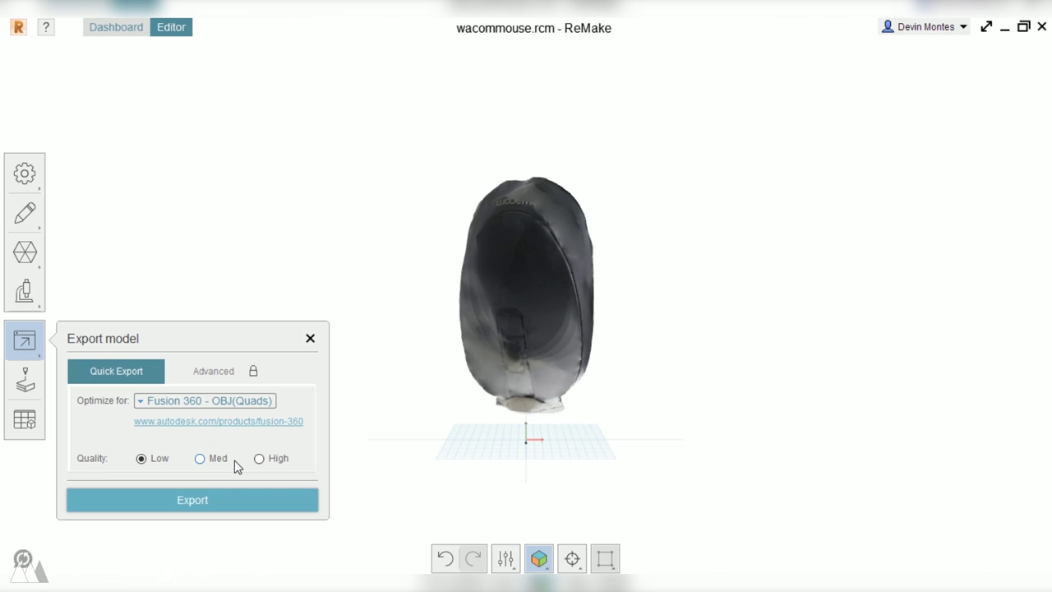
Step: Set the export quality to High and export the mouse model
scroll(516, 364, up, 5)
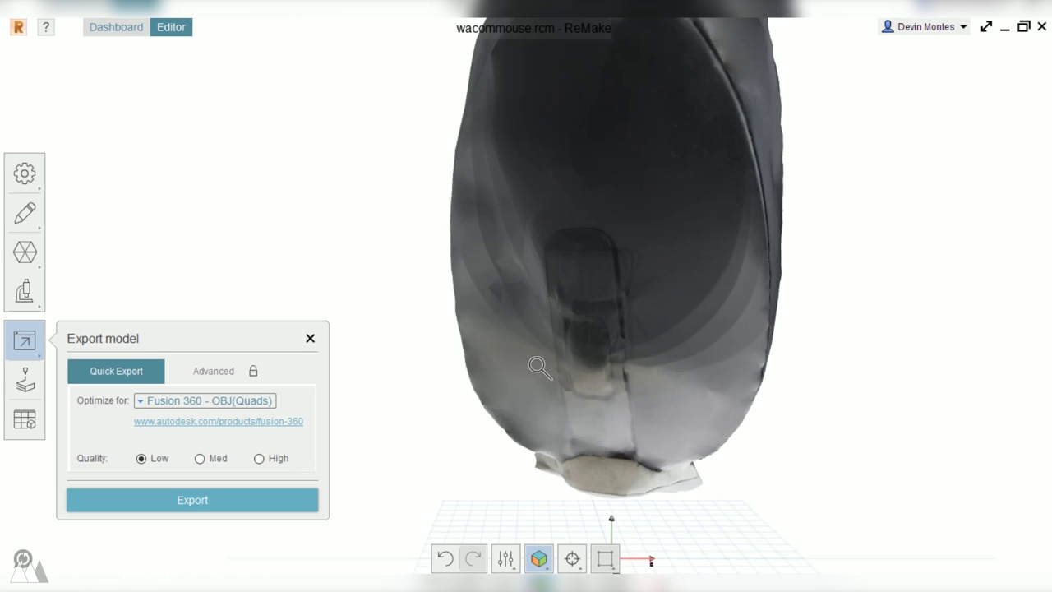
scroll(630, 376, down, 2)
drag(627, 440, 231, 450)
click(260, 458)
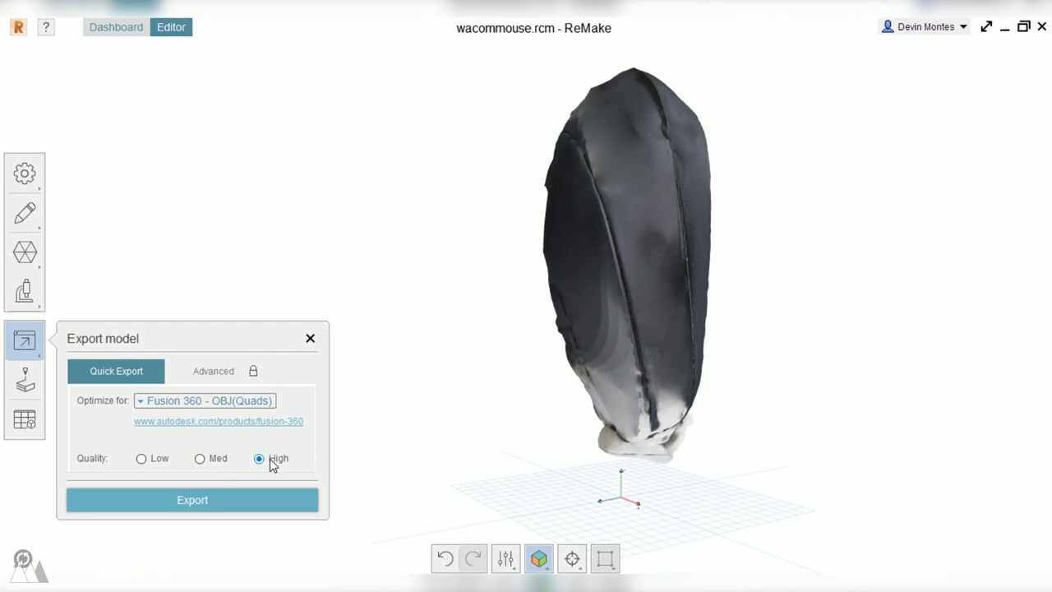
click(226, 498)
click(391, 361)
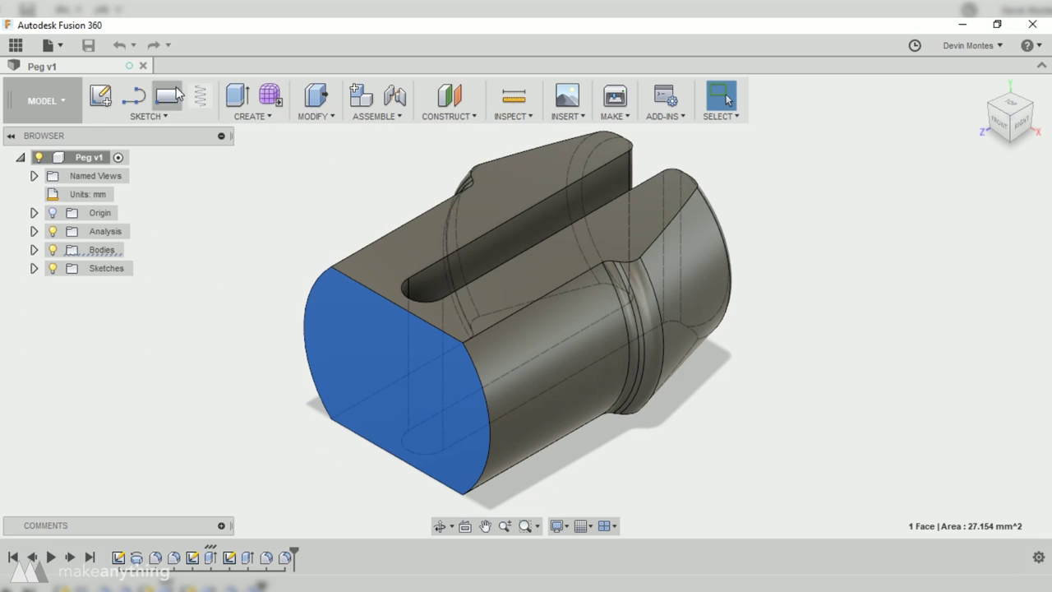
Step: Create a copy of the peg body offset by 1 in along the X direction with Move/Copy
text(smove)
key(Return)
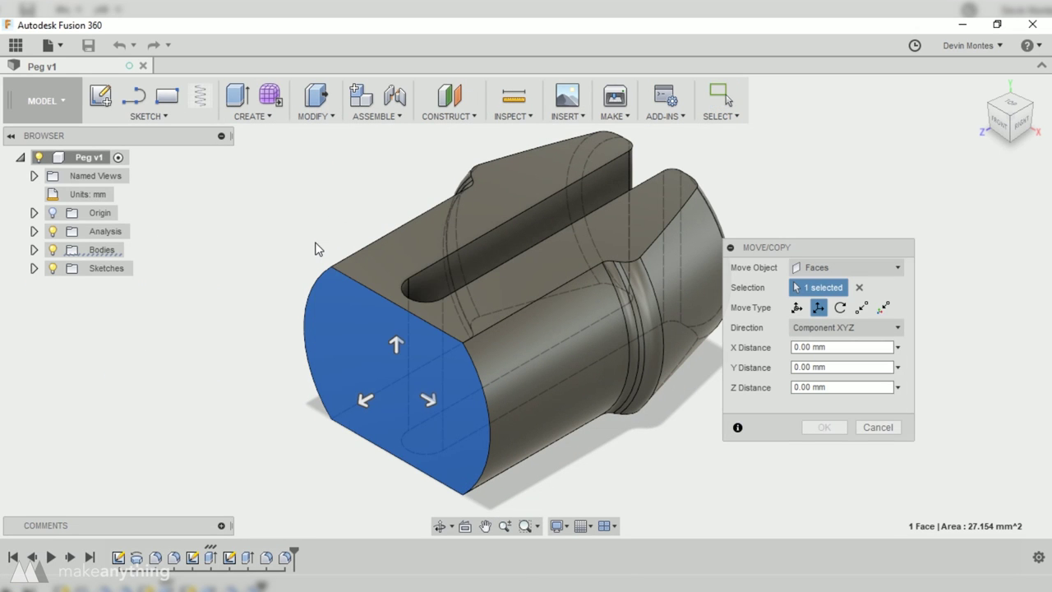
click(804, 269)
click(808, 310)
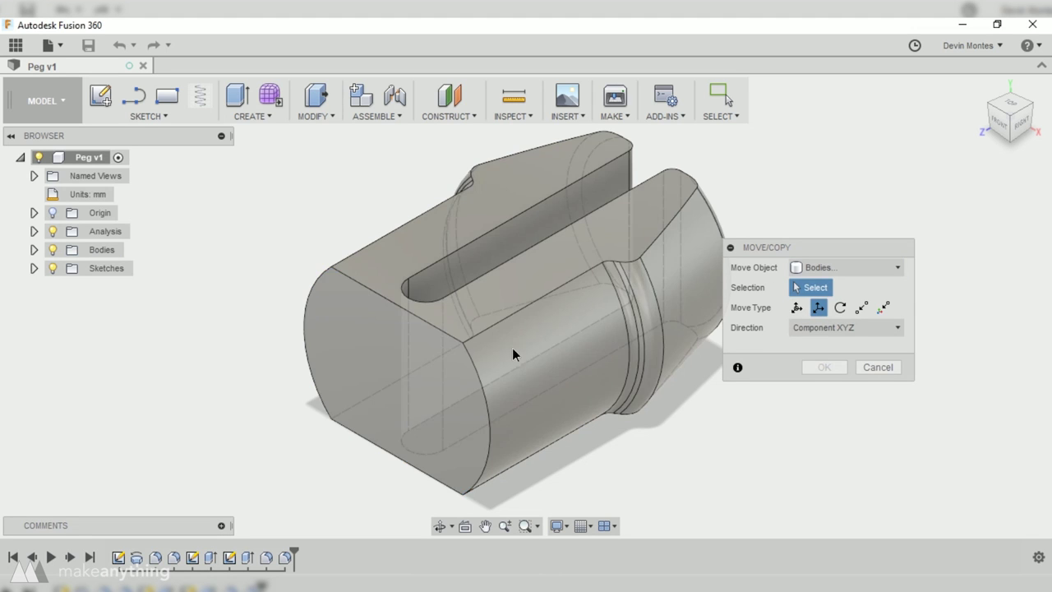
click(512, 347)
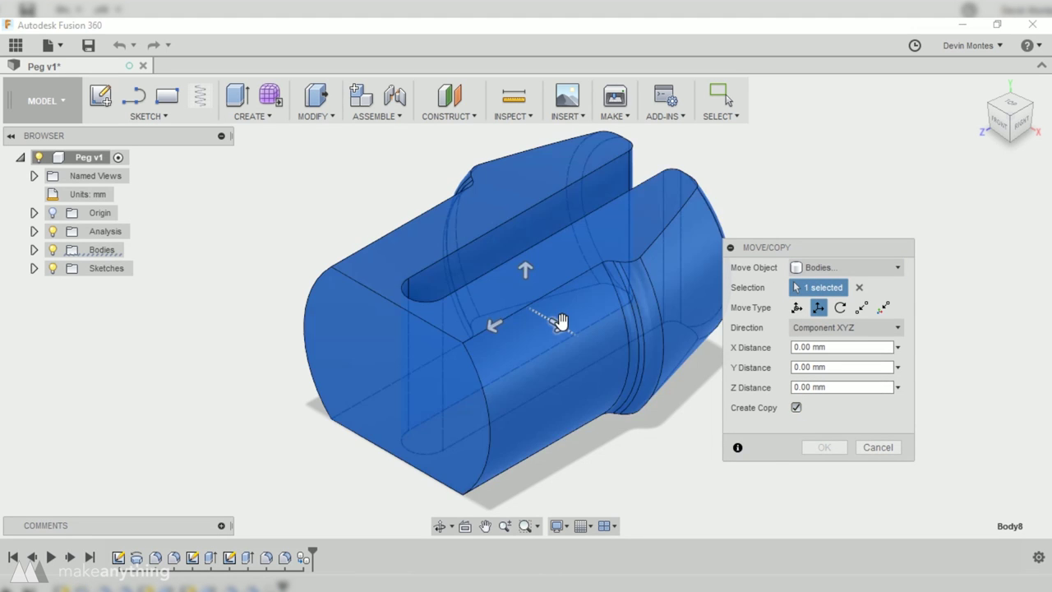
drag(558, 324, 656, 384)
text(1 )
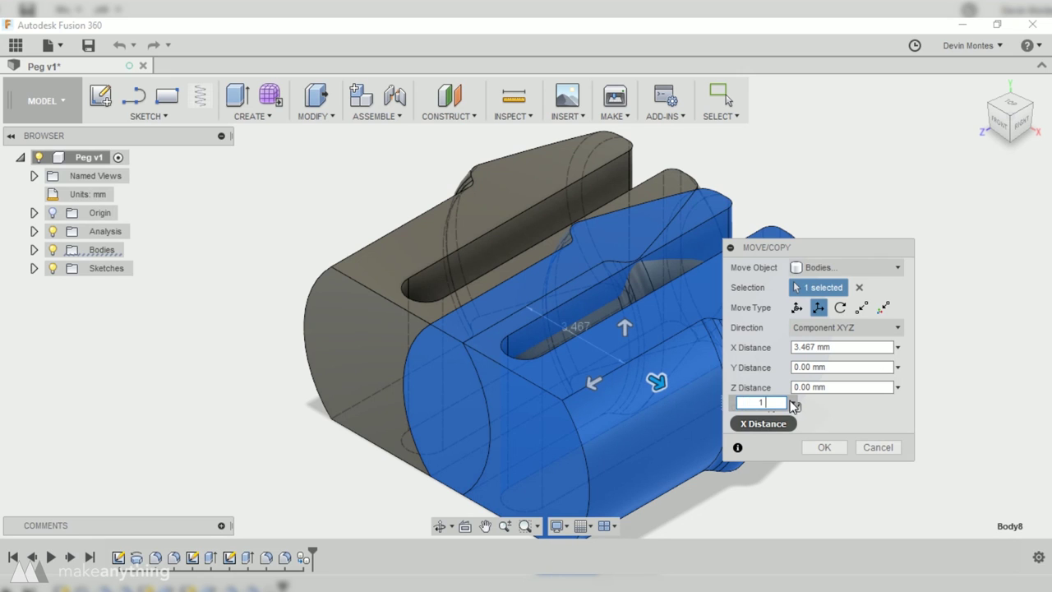
text(in)
key(Return)
Step: Insert the WacomMouse mesh and position it between the two pegs
scroll(791, 406, down, 4)
scroll(596, 293, down, 1)
middle_drag(824, 451, 559, 270)
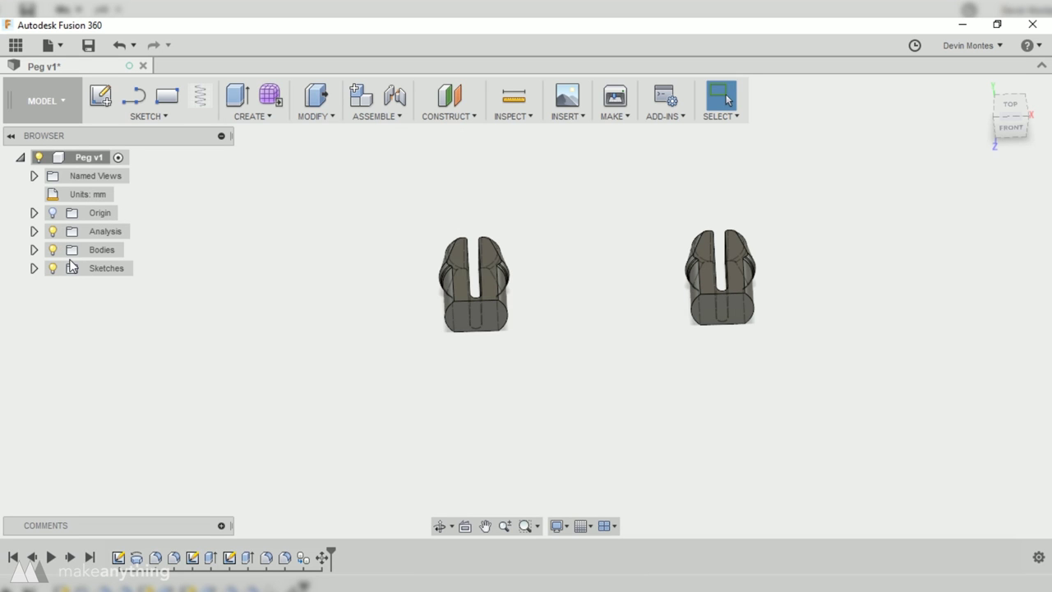
click(566, 106)
click(579, 170)
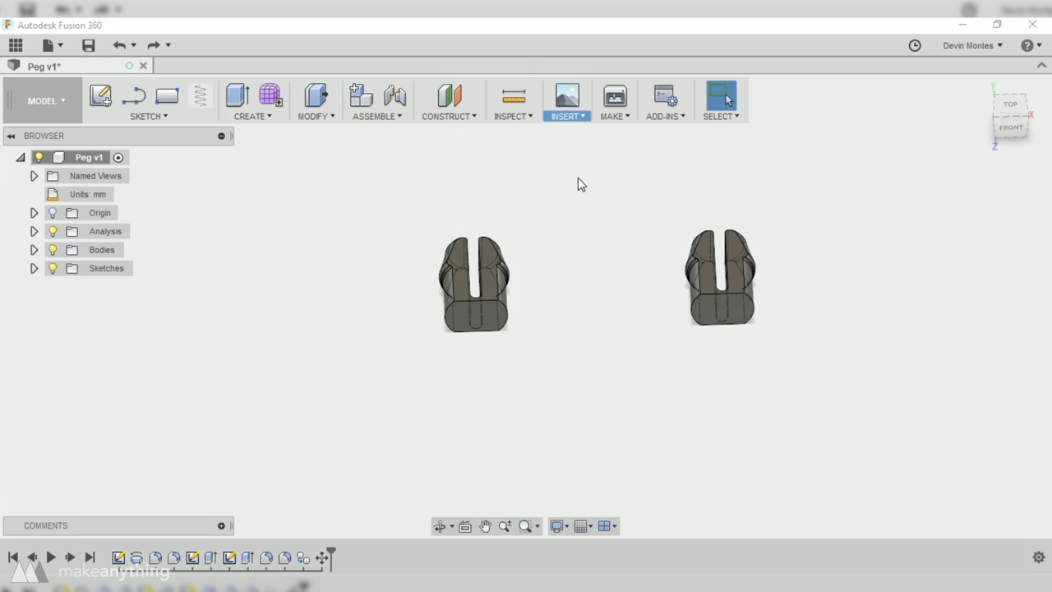
double_click(203, 147)
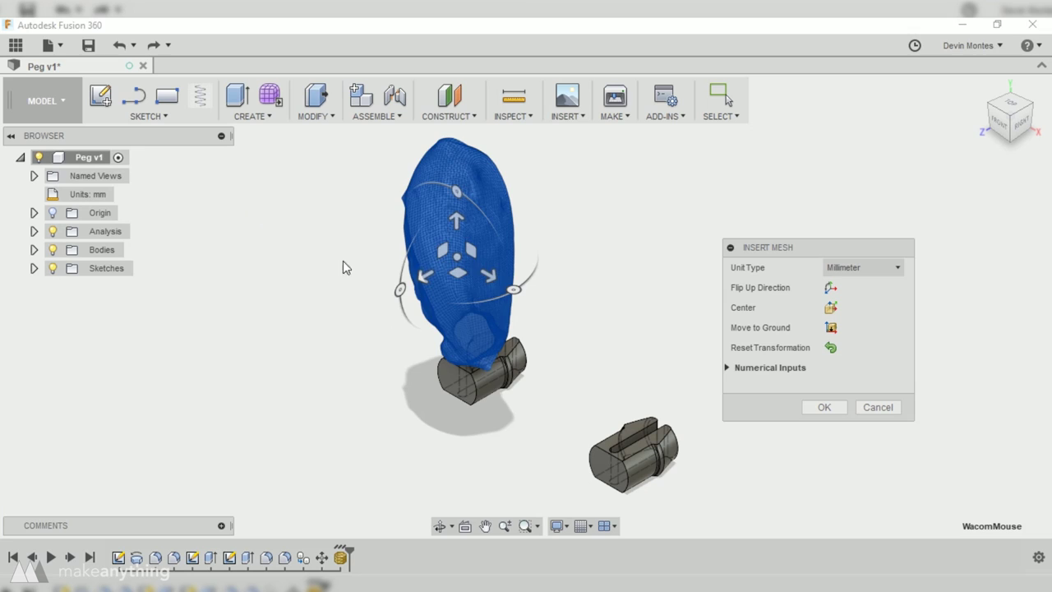
drag(488, 277, 571, 351)
drag(534, 262, 535, 396)
Step: Display the layout grid and rotate the mouse mesh until it sits square to the grid and the pegs
click(582, 527)
click(608, 428)
click(1015, 100)
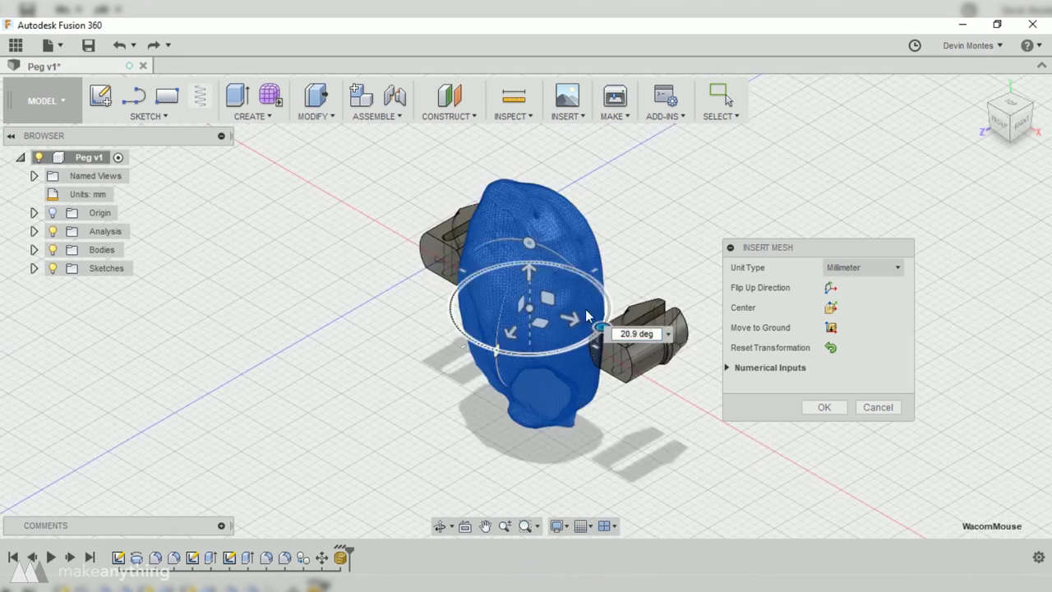
shift+middle_drag(587, 315, 441, 302)
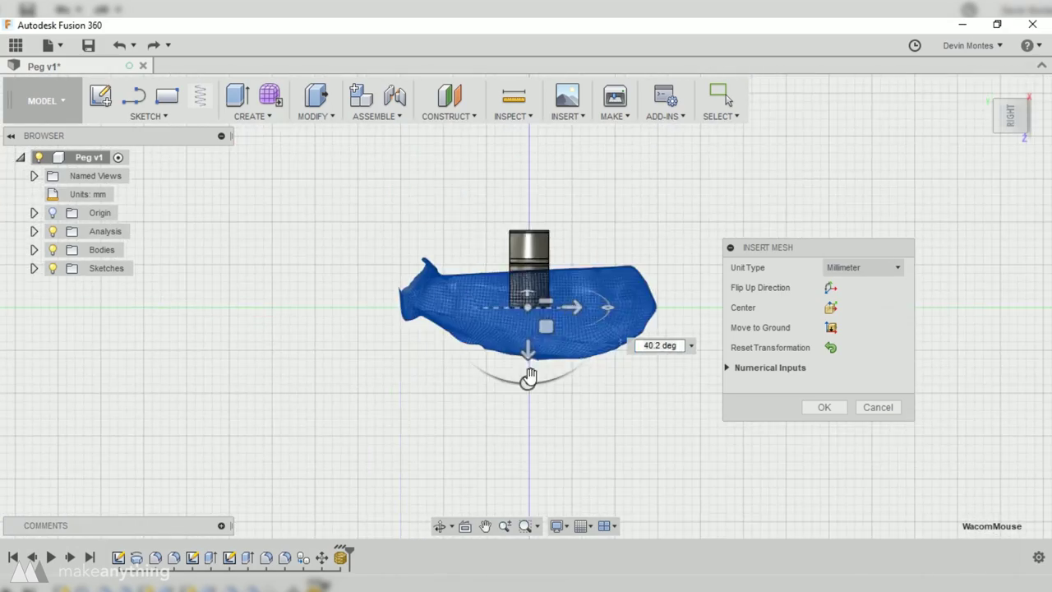
scroll(532, 289, up, 5)
drag(514, 463, 509, 463)
scroll(415, 456, down, 3)
drag(450, 502, 446, 500)
scroll(446, 501, up, 3)
scroll(777, 335, down, 3)
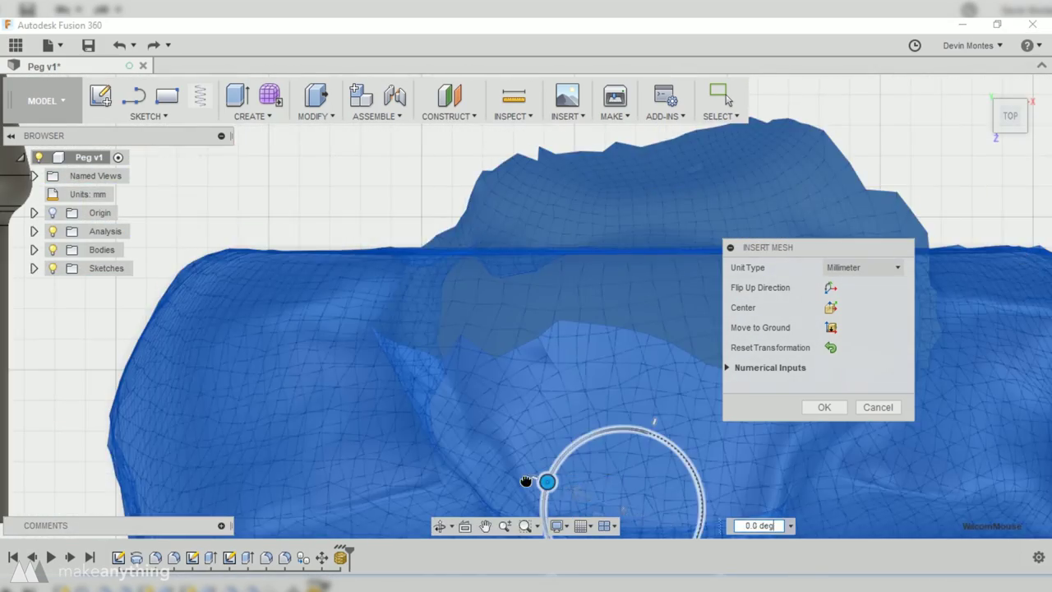
drag(547, 479, 498, 420)
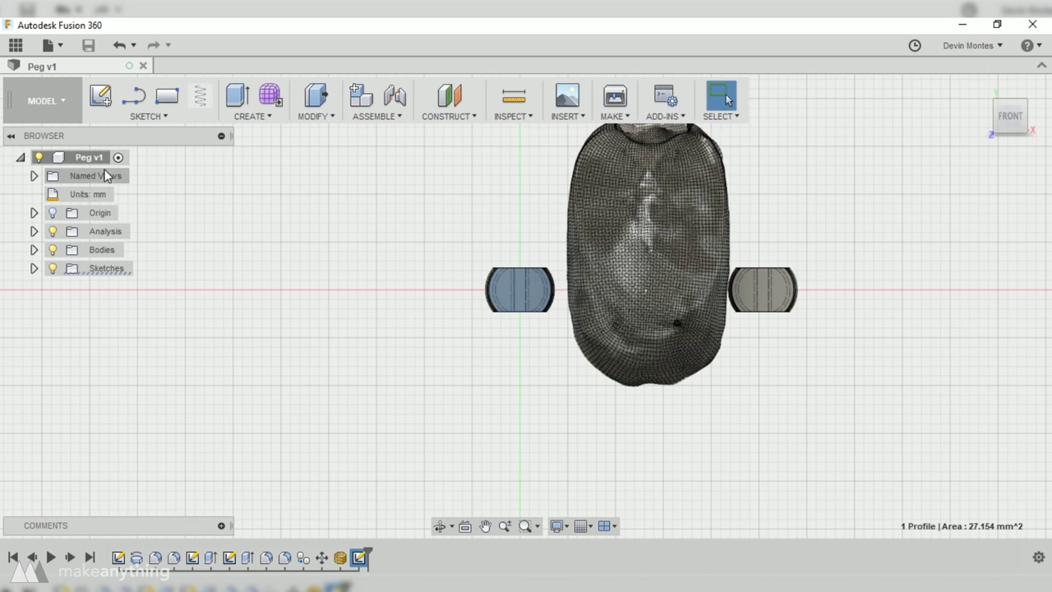
Step: Turn off design history capture for the Peg design, accepting removal of the timeline, and switch to the Mesh workspace
right_click(119, 157)
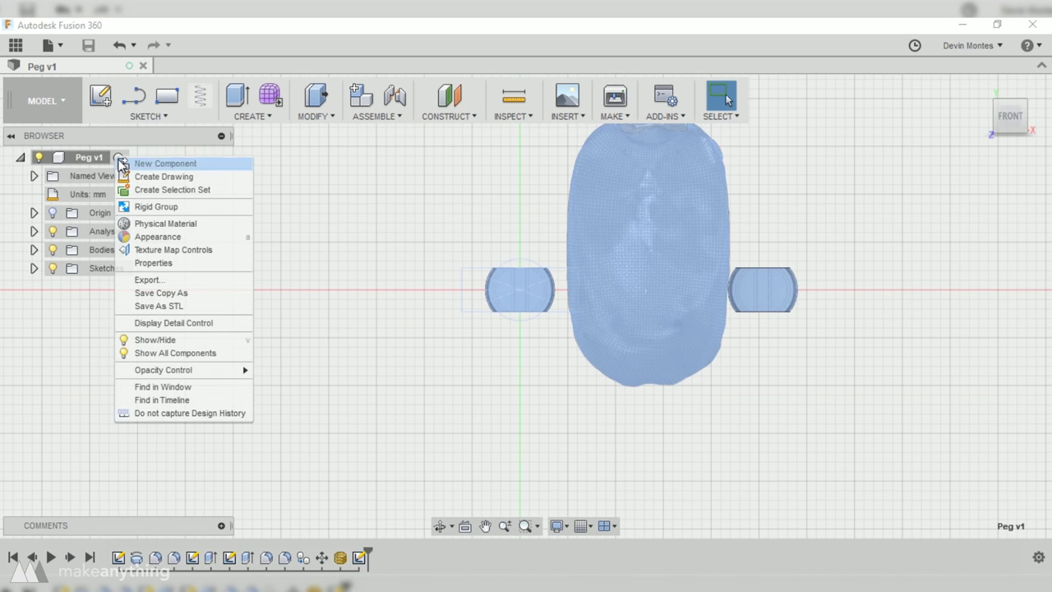
click(151, 415)
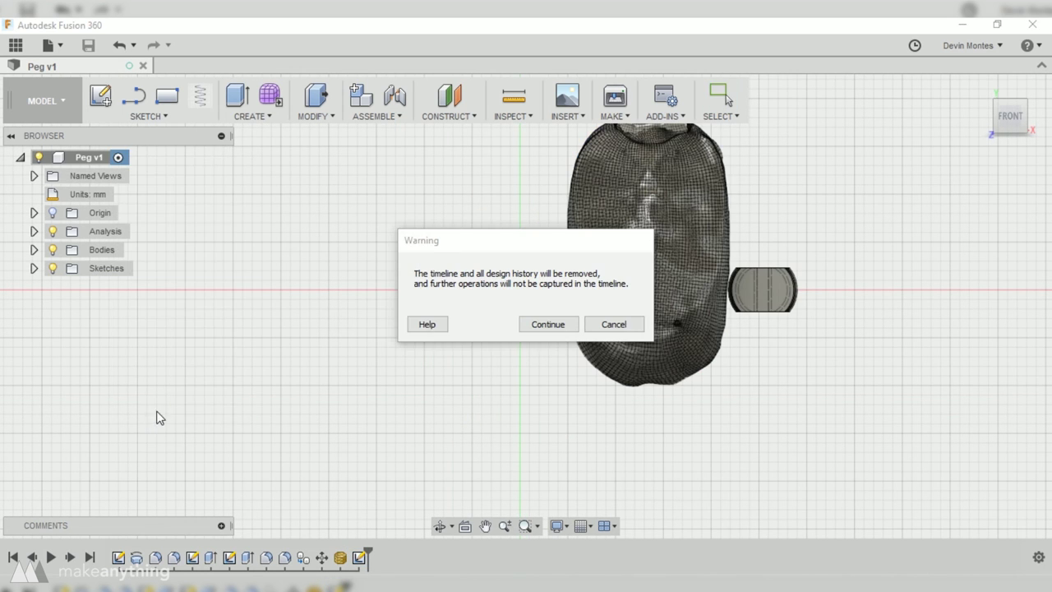
click(548, 324)
click(627, 288)
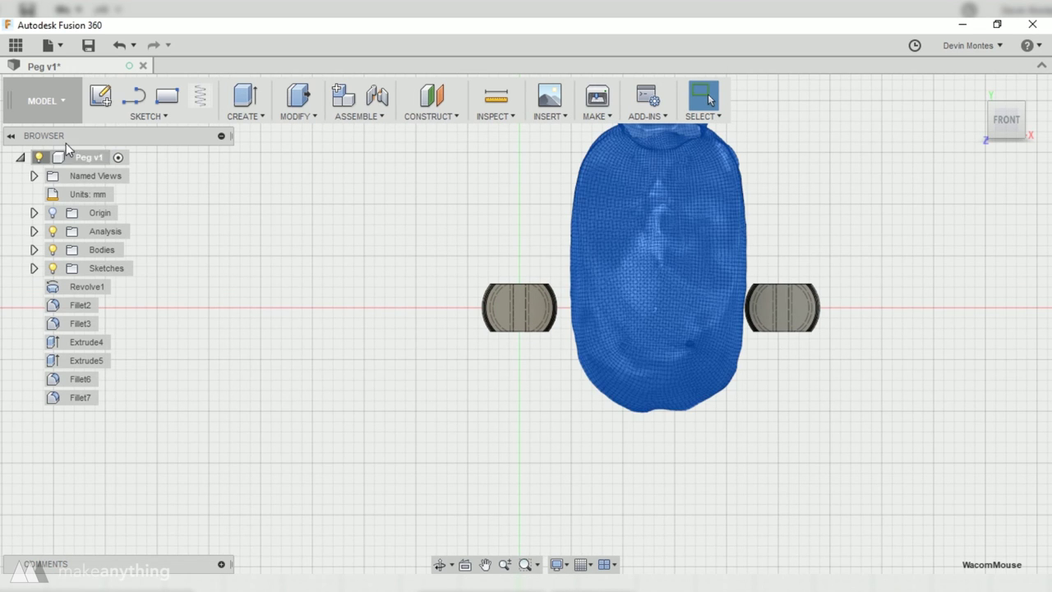
click(56, 102)
click(24, 215)
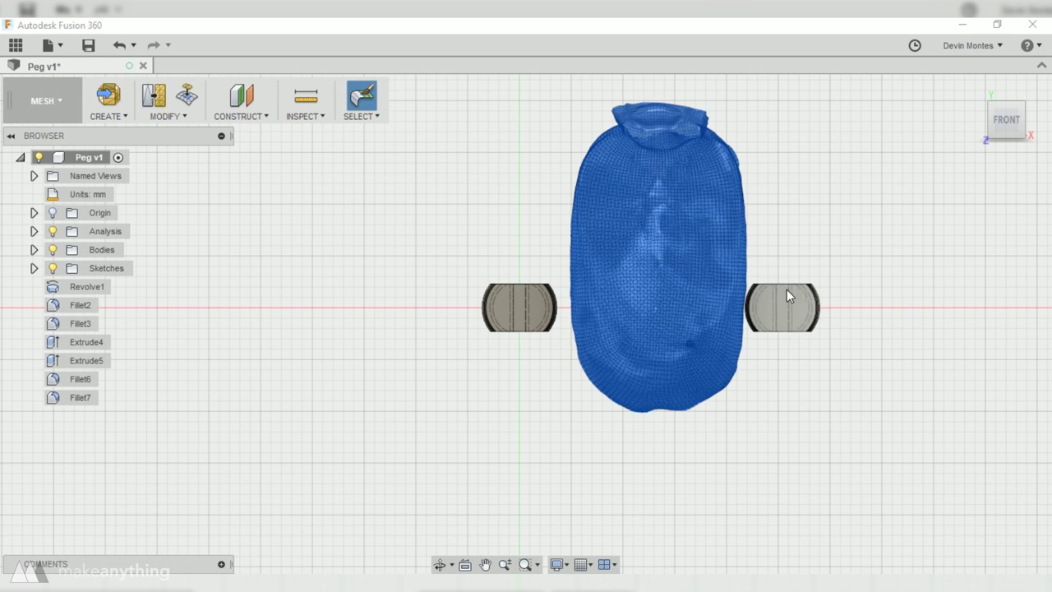
Step: Reduce the mouse mesh using the Adaptive type with a density of 0.066 and the preview enabled
click(172, 120)
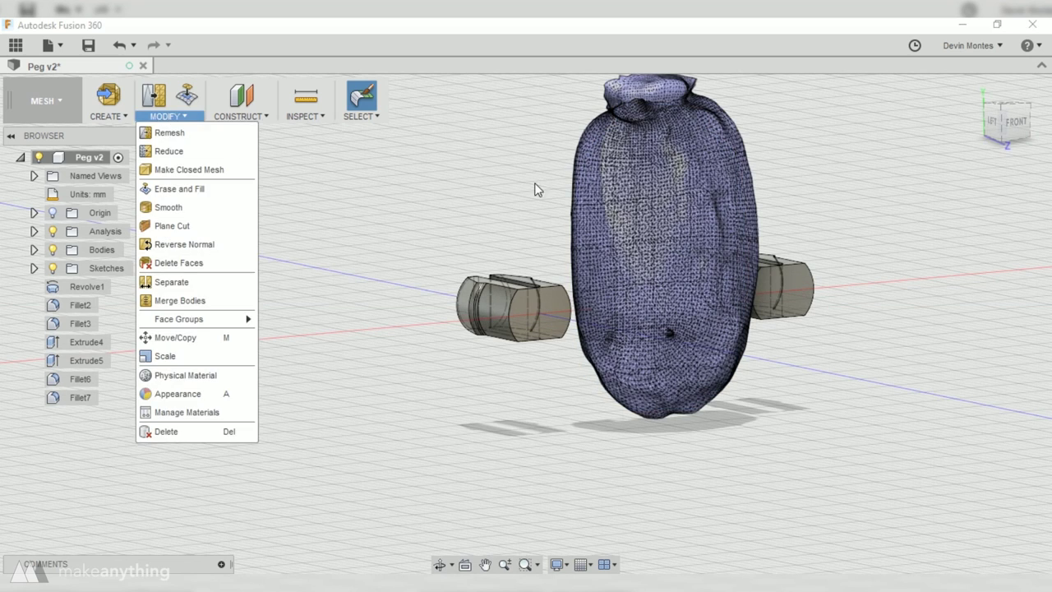
click(601, 201)
click(185, 118)
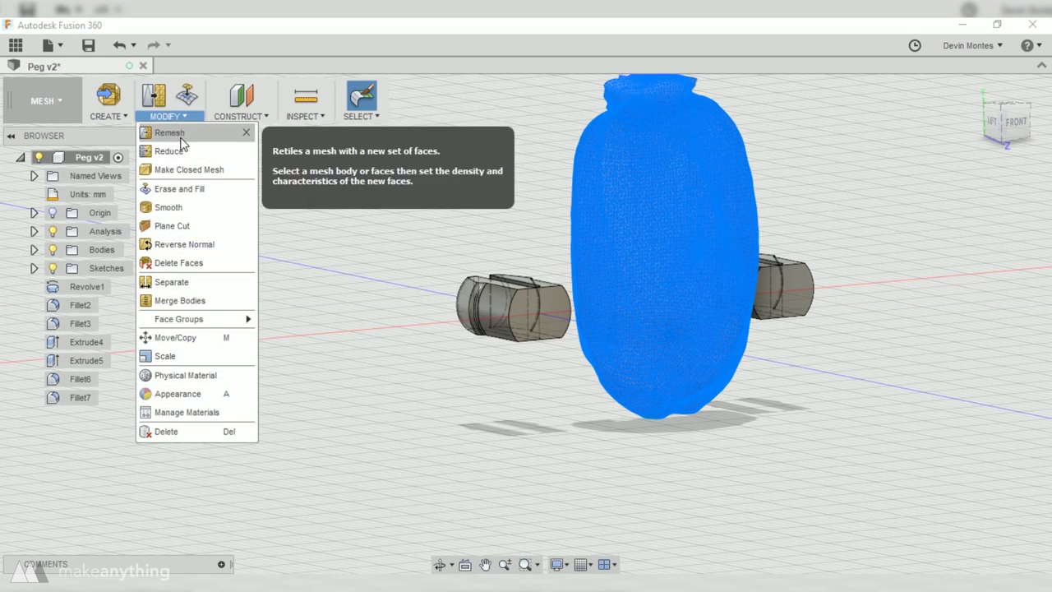
click(182, 143)
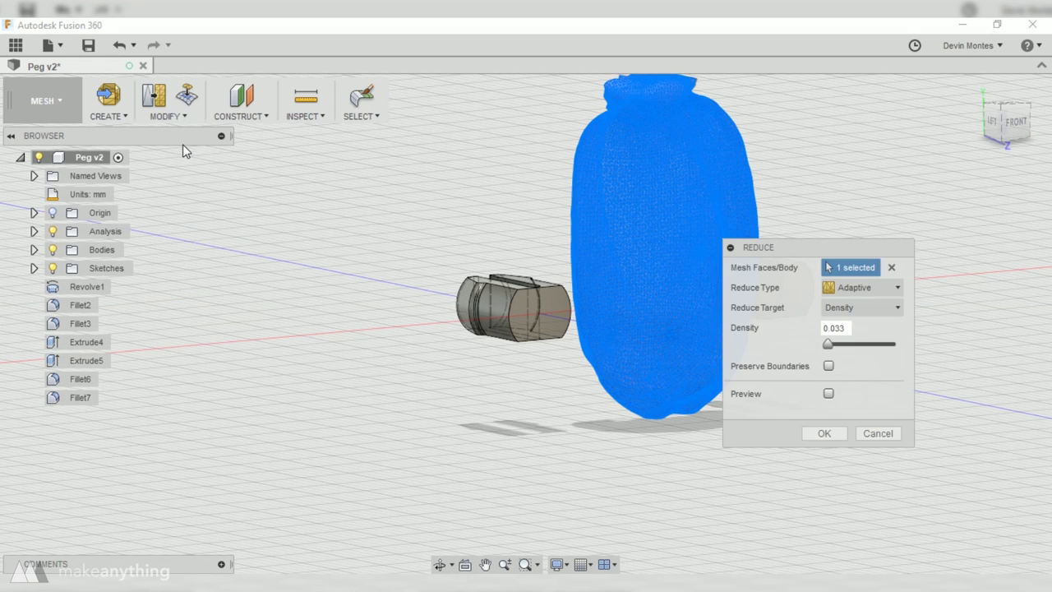
click(828, 394)
shift+middle_drag(661, 364, 684, 349)
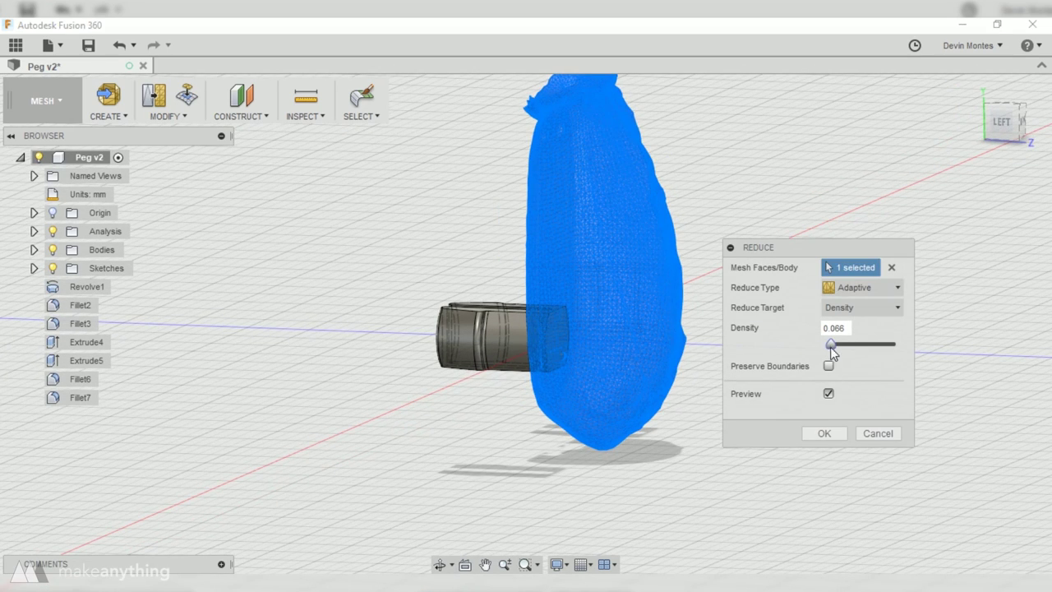
click(825, 435)
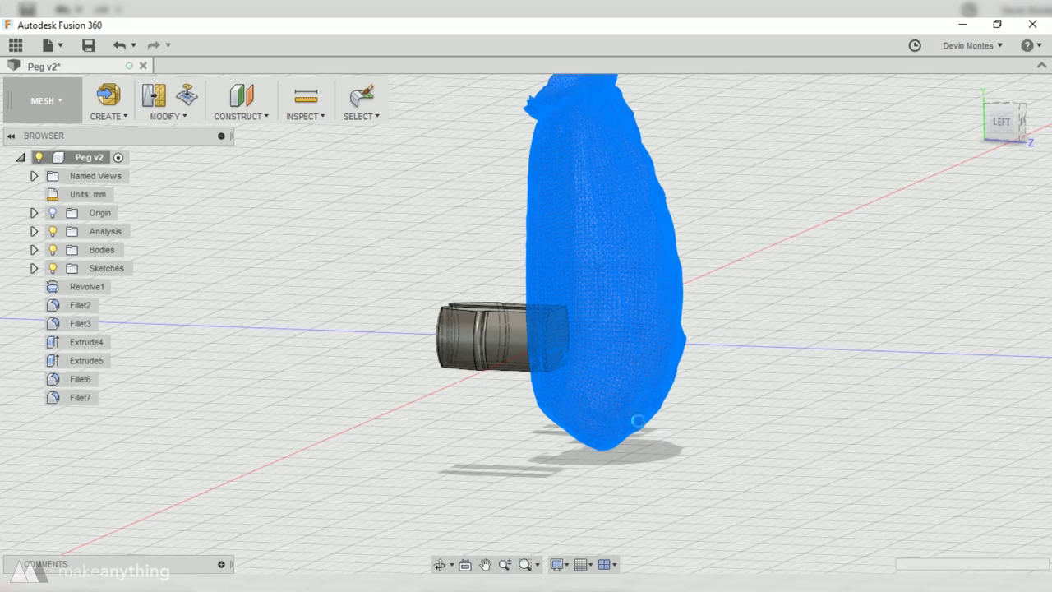
Step: Return to the Model workspace and turn design history capture back on for the Peg design
shift+middle_drag(722, 419, 598, 428)
scroll(744, 413, down, 1)
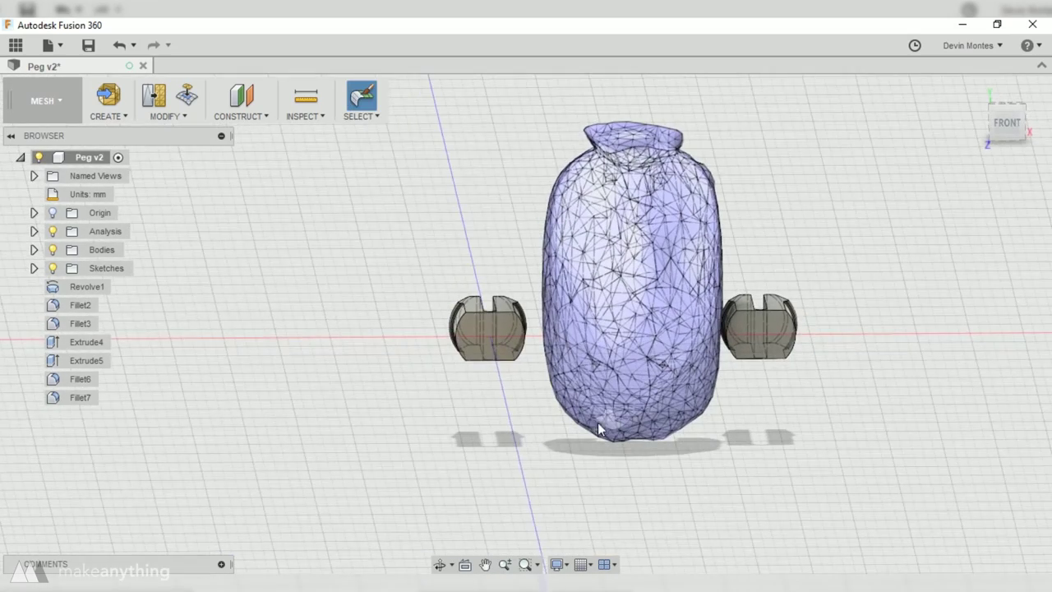
click(59, 119)
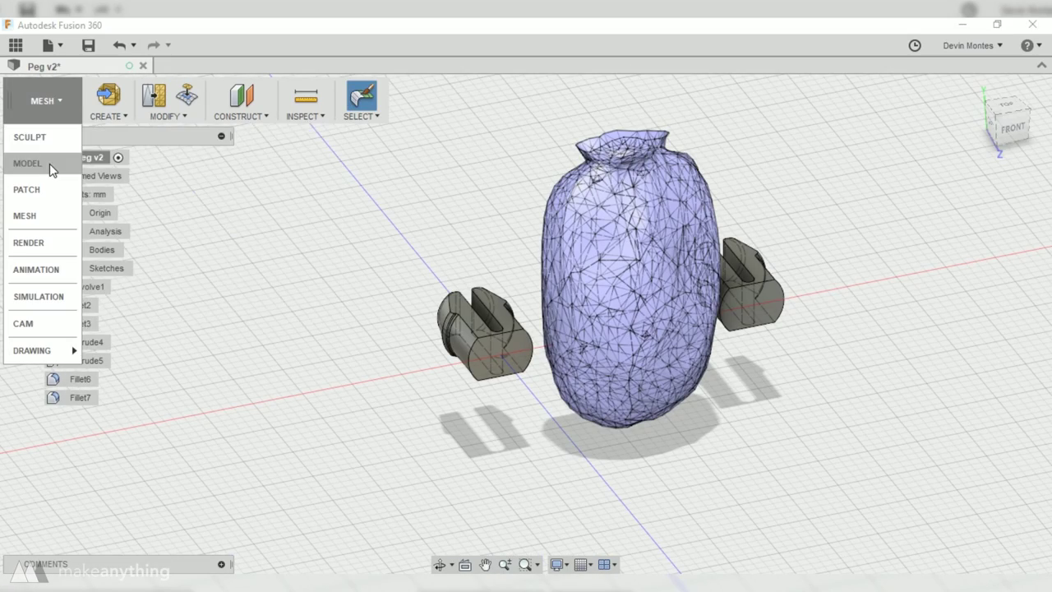
click(50, 164)
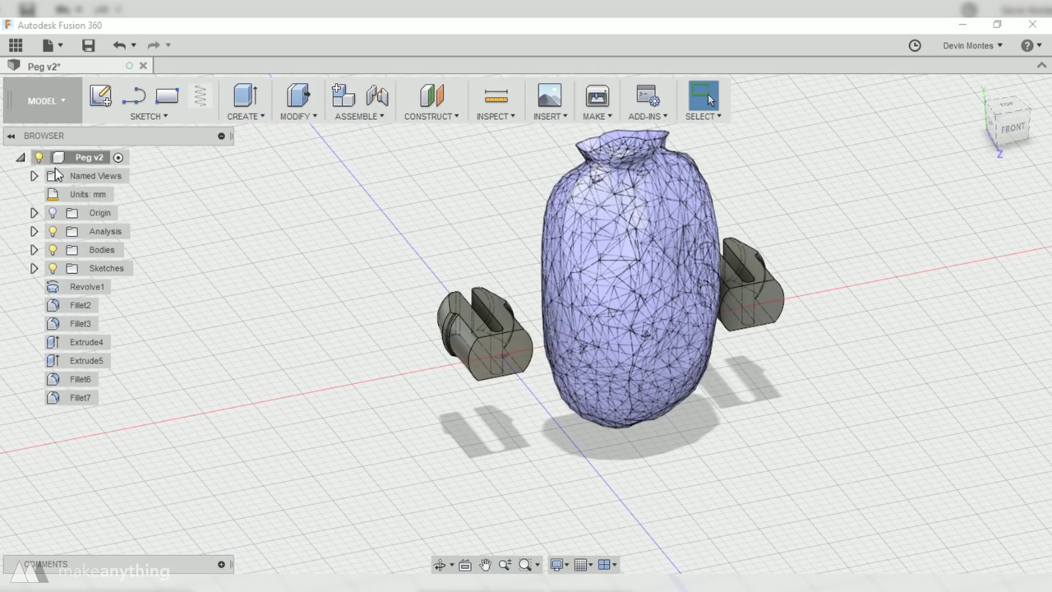
right_click(118, 161)
click(179, 416)
Step: Hide the layout grid around the pegs and the mouse mesh
shift+middle_drag(637, 395, 548, 345)
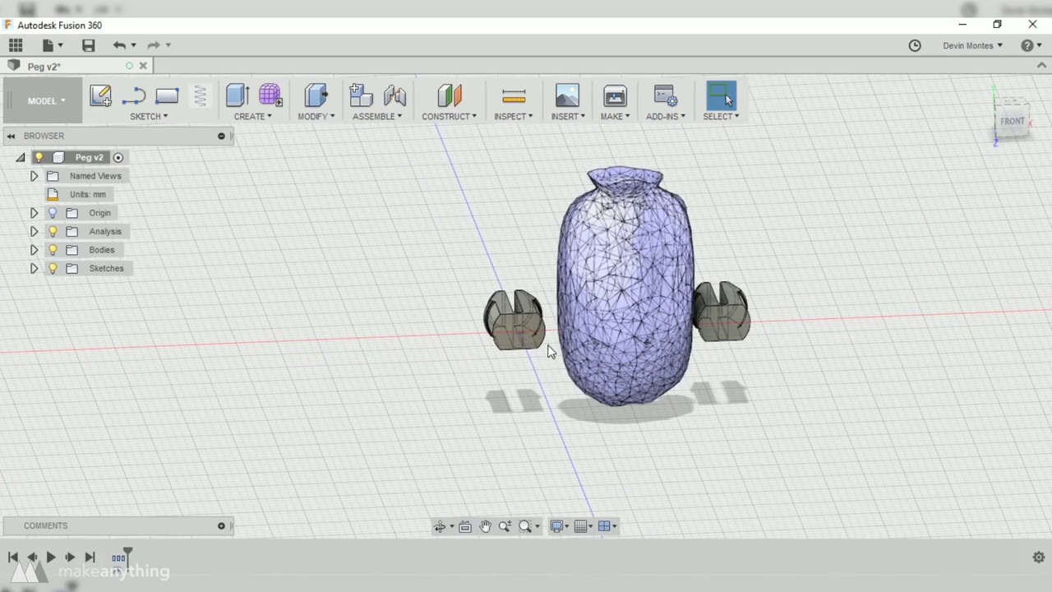
click(583, 526)
click(590, 430)
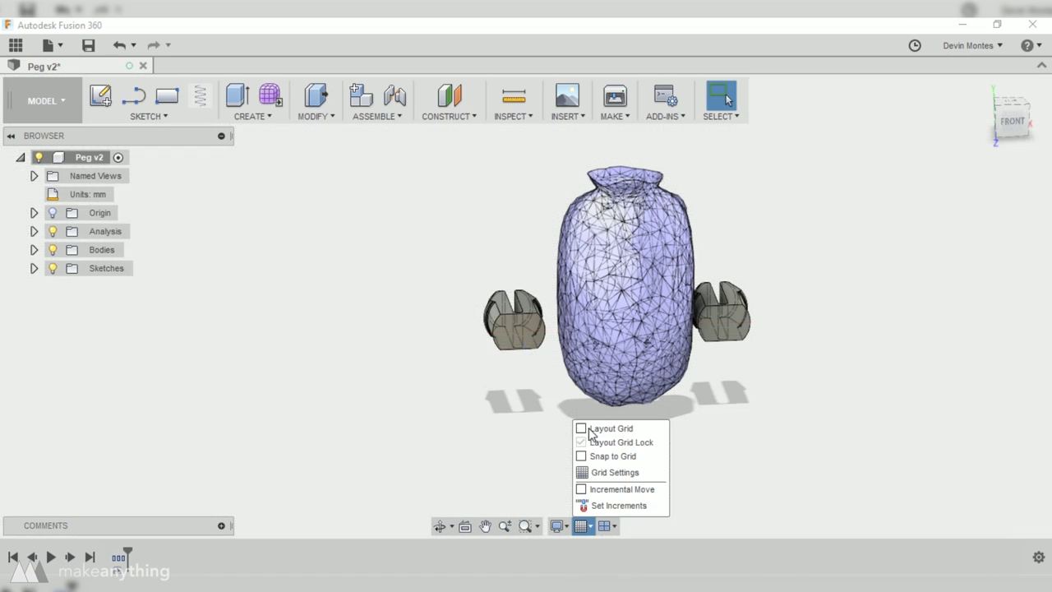
Step: Sketch a horizontal line on the left peg's front face, joining the lower inner corners of the two pegs
click(523, 349)
click(136, 95)
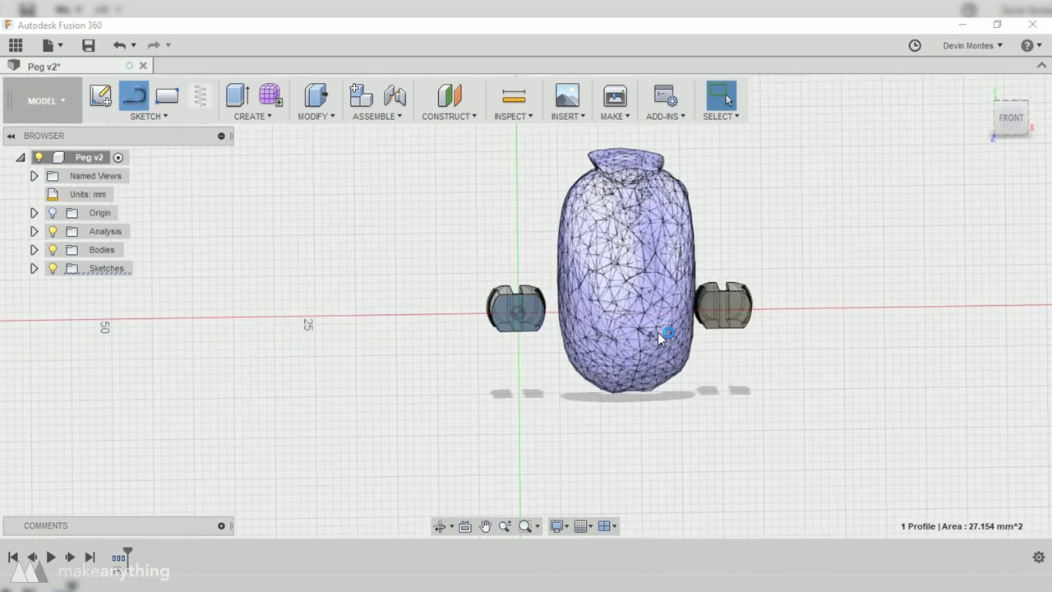
scroll(507, 322, up, 5)
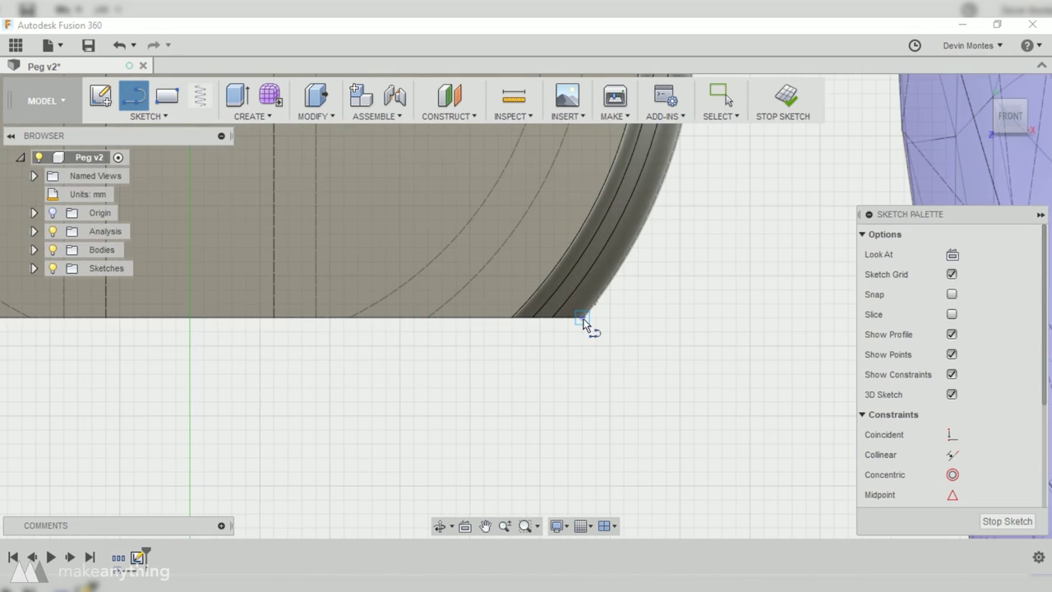
click(511, 319)
scroll(672, 398, down, 5)
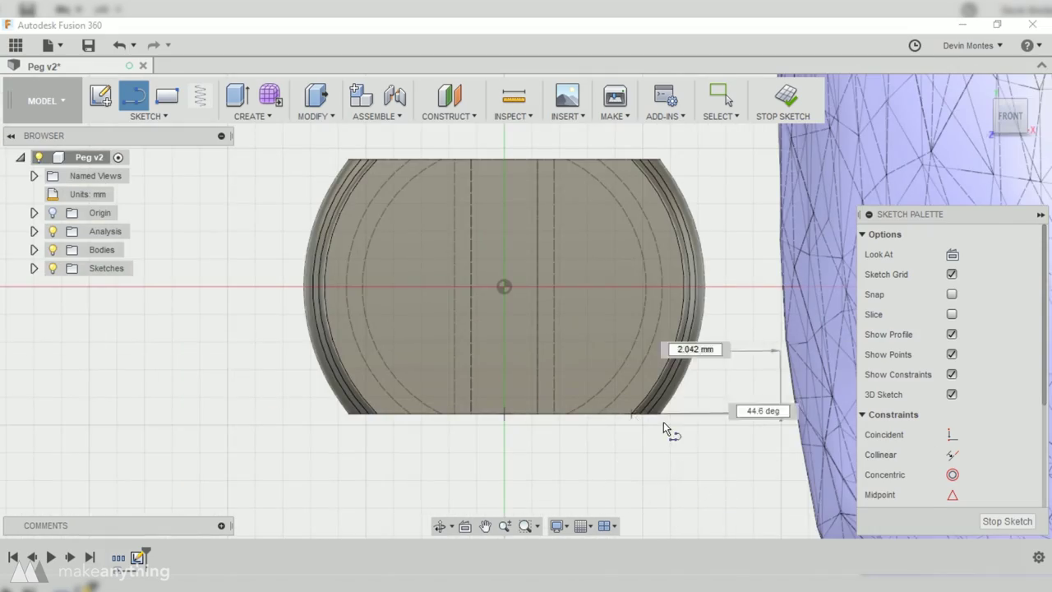
scroll(624, 415, down, 5)
scroll(584, 411, up, 10)
scroll(562, 423, down, 5)
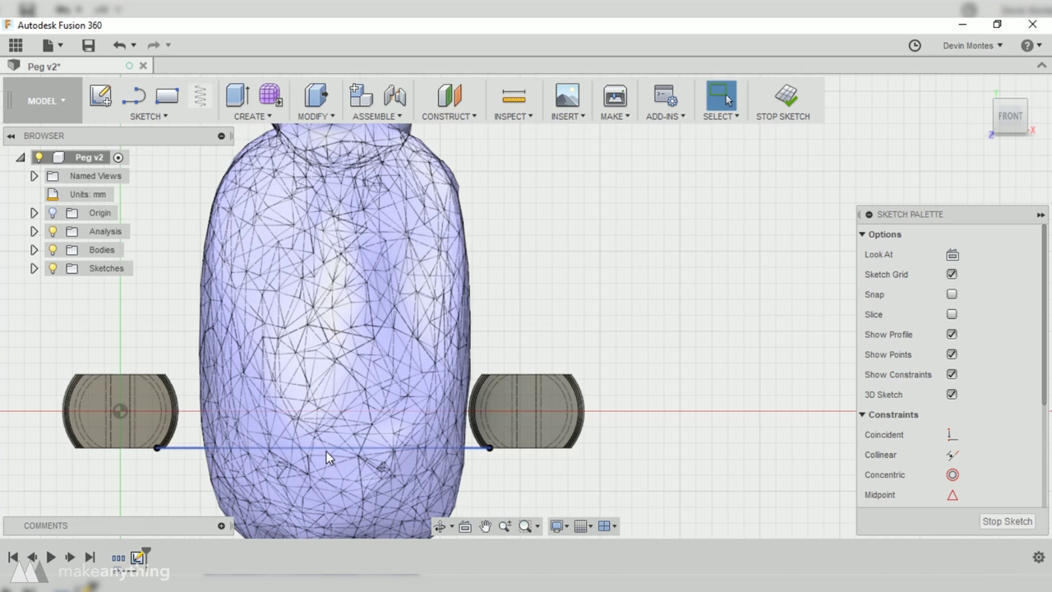
Step: Sketch a vertical line at 90 degrees from the midpoint of the connecting line down past the mouse mesh
scroll(327, 320, down, 4)
scroll(327, 320, down, 3)
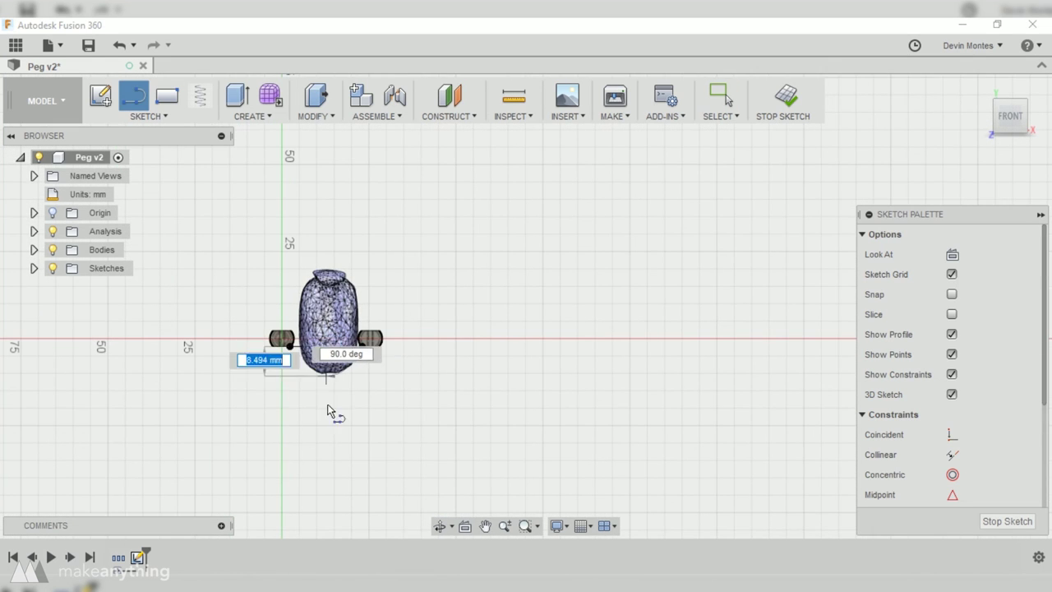
click(327, 481)
key(Escape)
Step: Sketch a long horizontal line across the lower mouse mesh and constrain its midpoint to the vertical line's upper end
scroll(328, 378, up, 5)
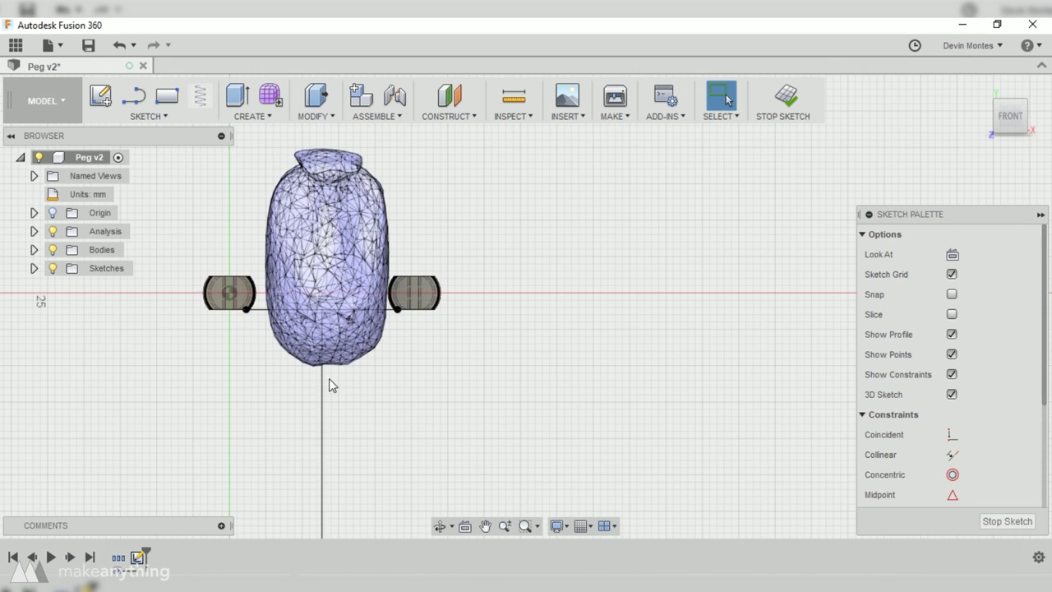
key(l)
click(69, 351)
click(606, 351)
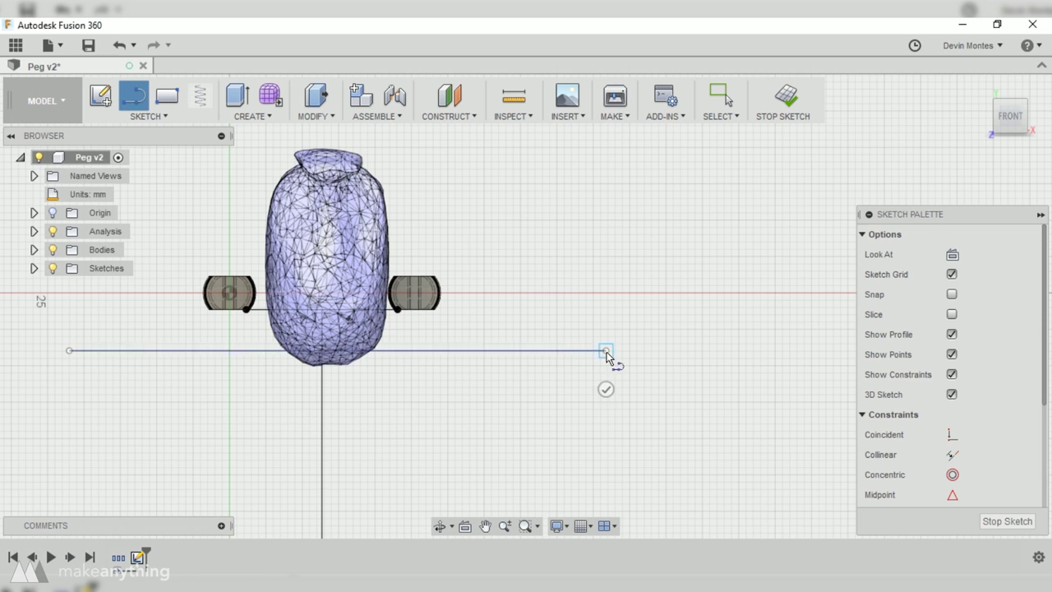
key(Escape)
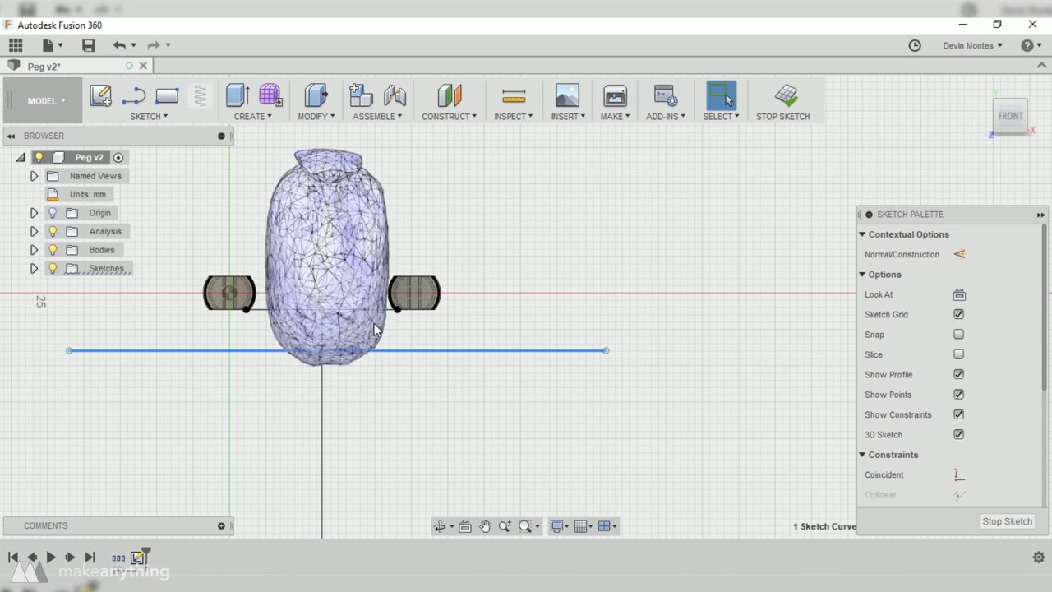
right_click(438, 351)
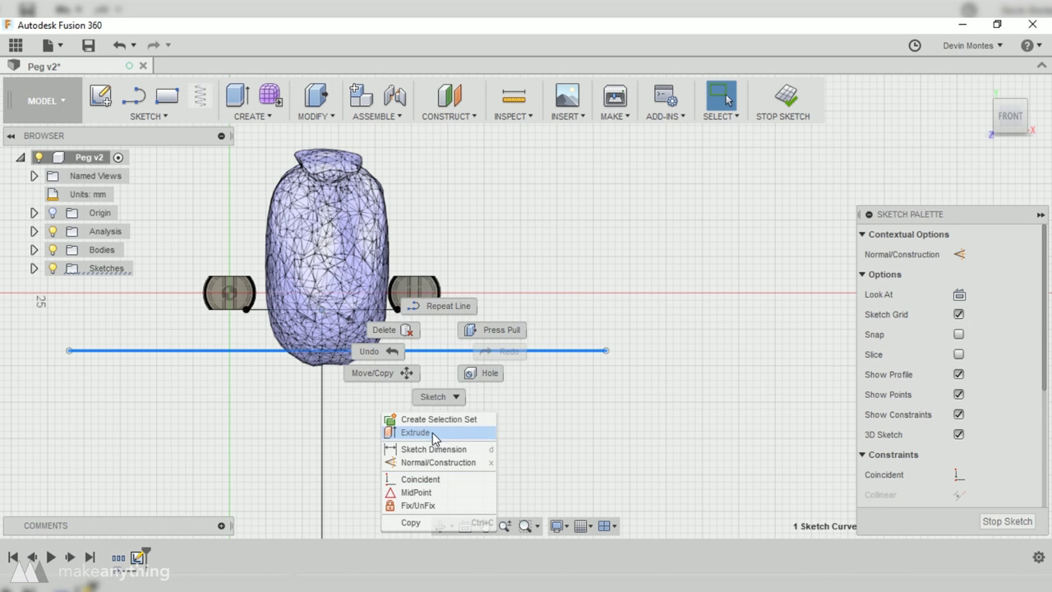
click(428, 493)
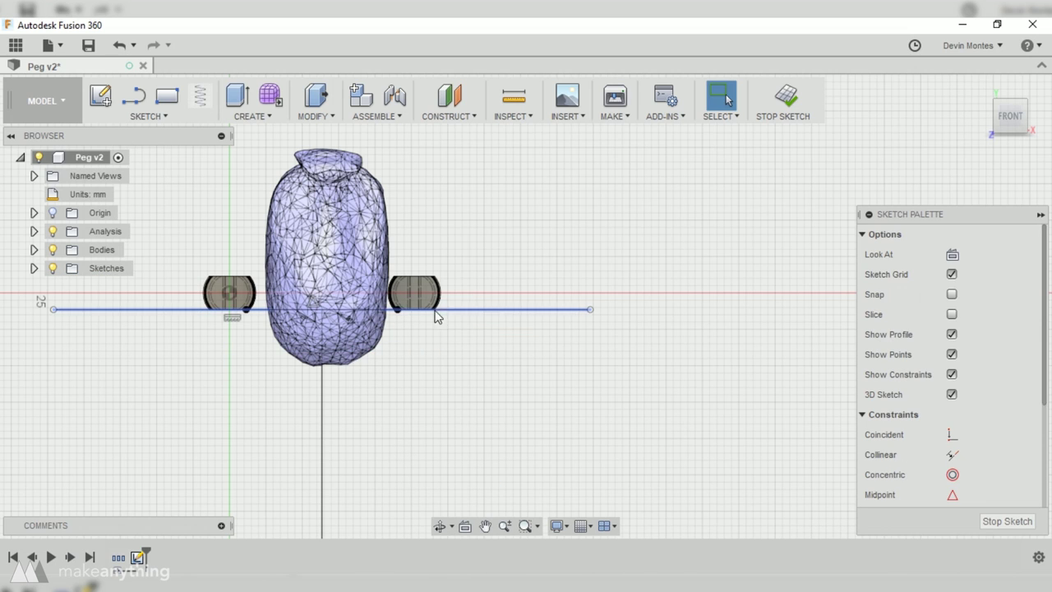
Step: Convert the sketch lines to construction geometry, set the long horizontal line's length to 61.7 mm and finish the sketch
click(396, 310)
click(498, 309)
key(x)
key(d)
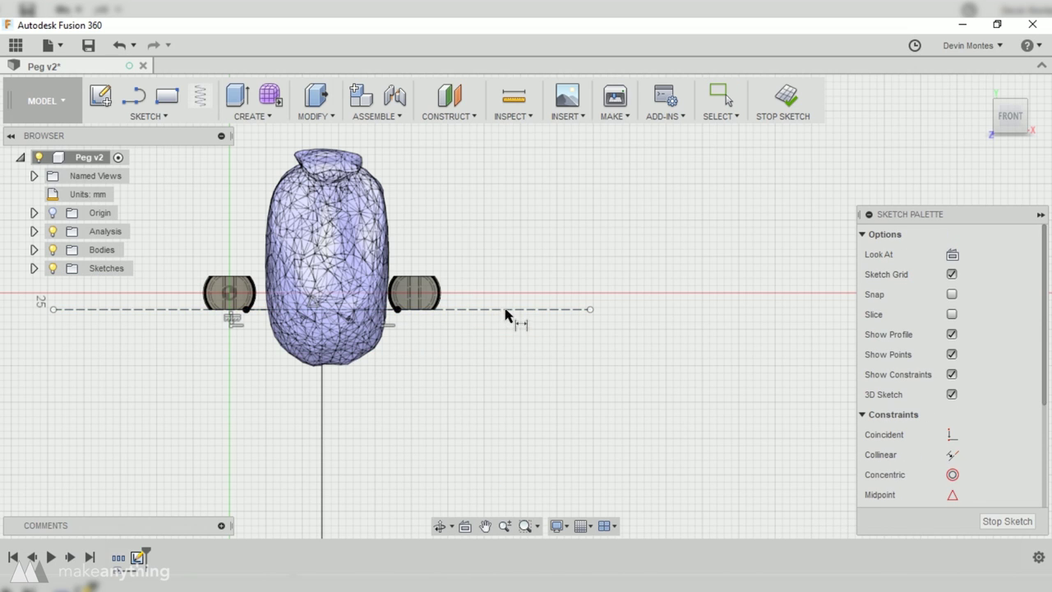
click(535, 310)
click(543, 217)
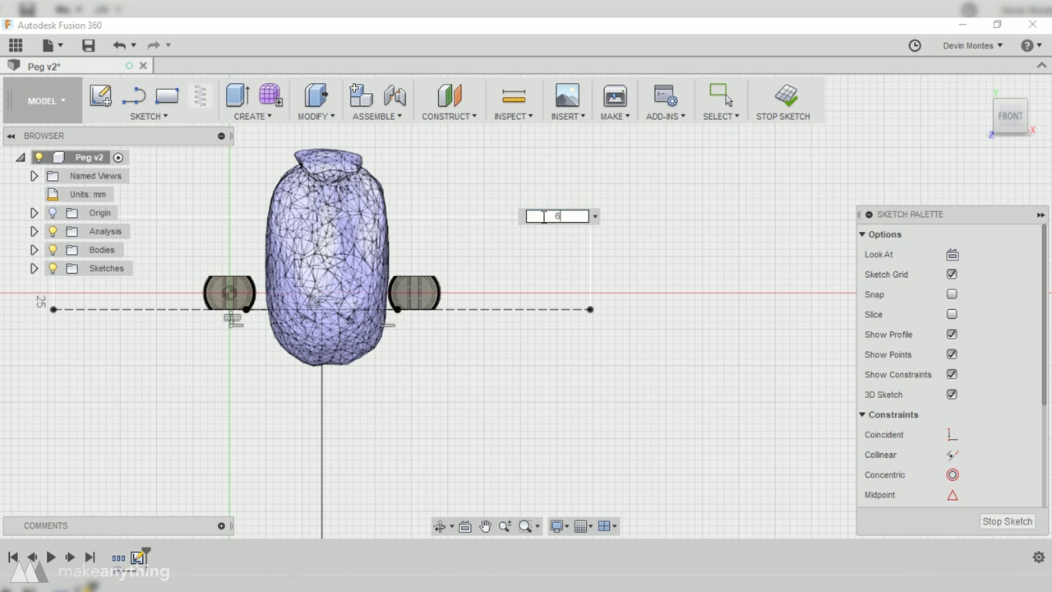
text(61.7)
key(Return)
key(Escape)
scroll(431, 386, down, 3)
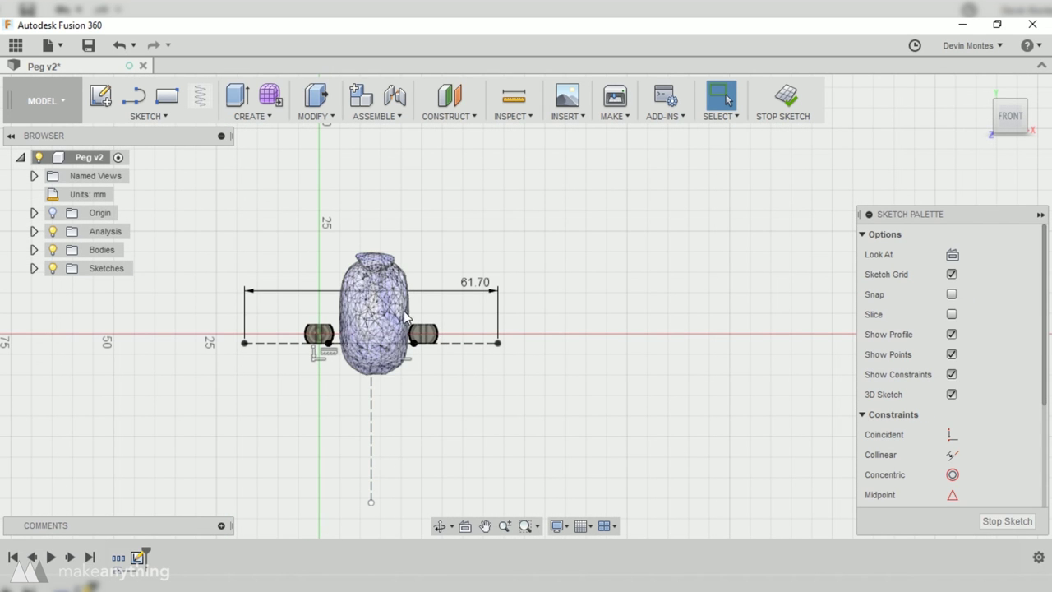
click(1007, 521)
Step: Move the mouse mesh to the centre between the two pegs and rotate it by 1 degree
click(439, 343)
text(smove)
key(Return)
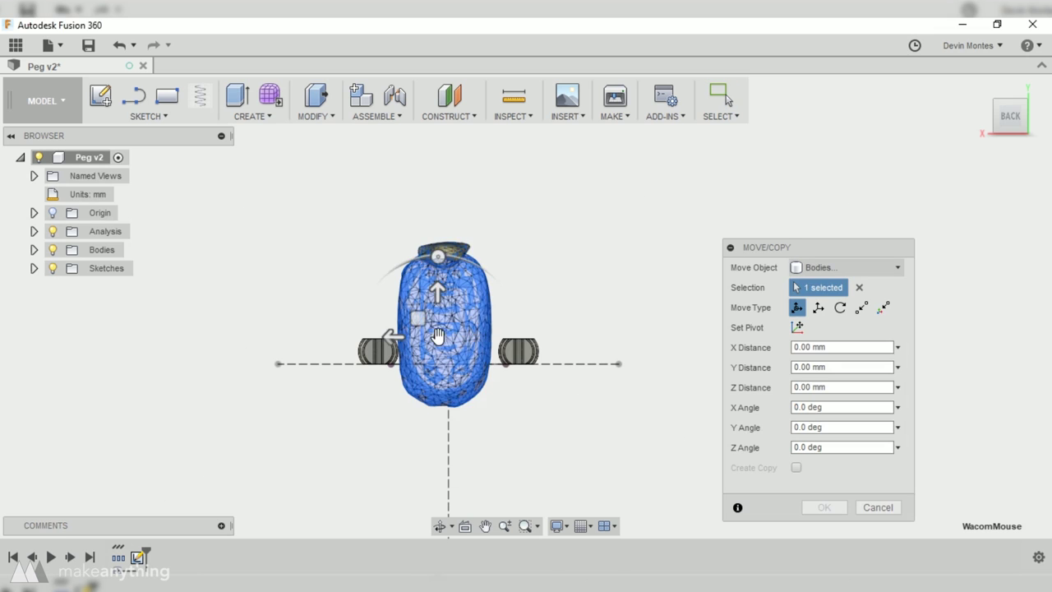
drag(437, 293, 437, 311)
drag(392, 362, 395, 365)
drag(442, 272, 443, 272)
scroll(473, 314, up, 3)
drag(402, 303, 406, 302)
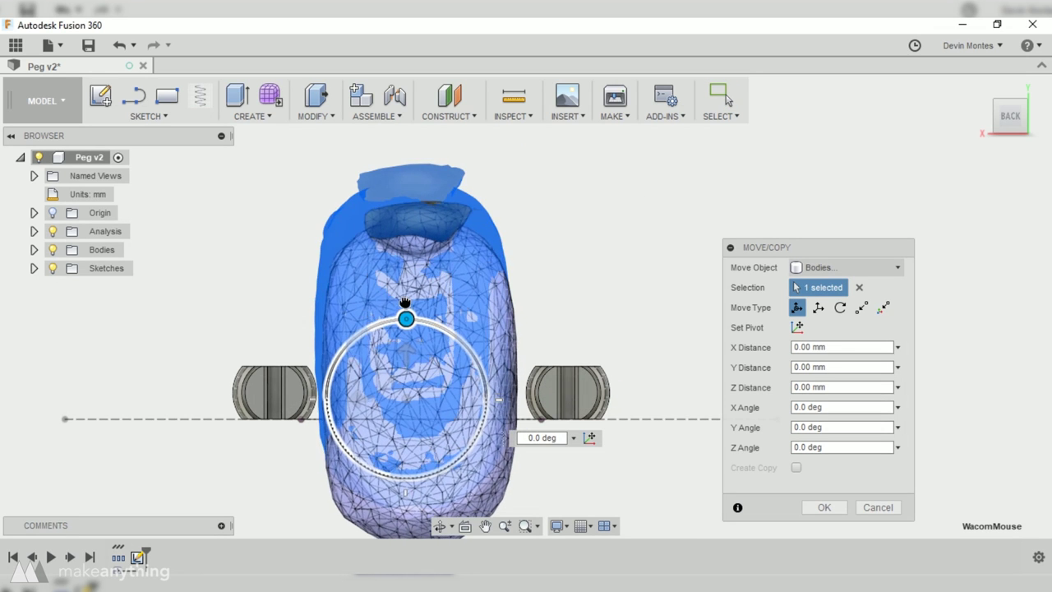
text(1)
click(824, 509)
scroll(567, 470, down, 4)
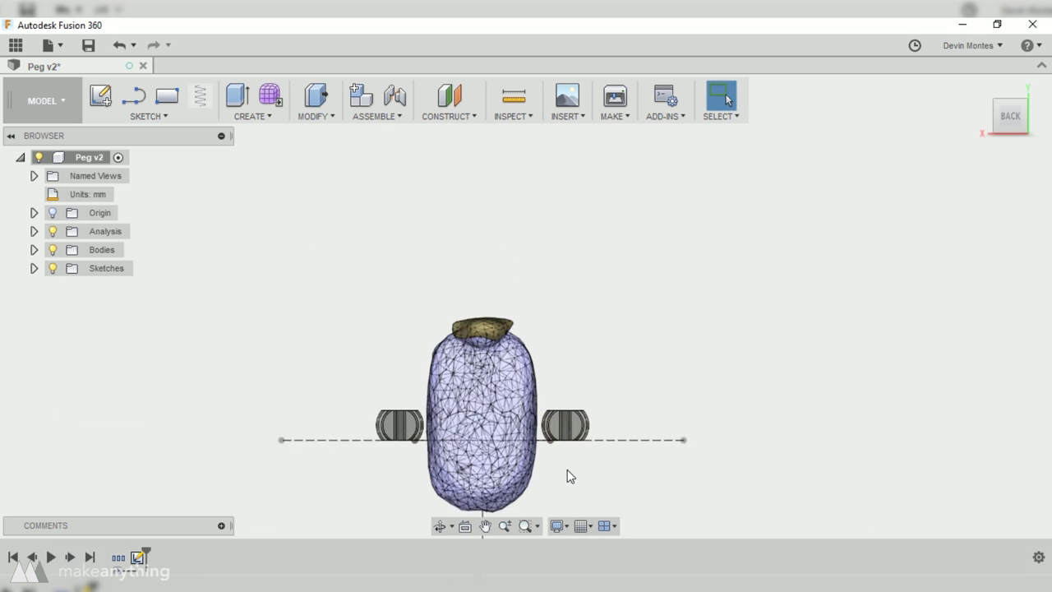
Step: Scale the mouse mesh uniformly by a factor of 3.766 about the midpoint of the 61.7 mm construction line
text(s)
text(sca)
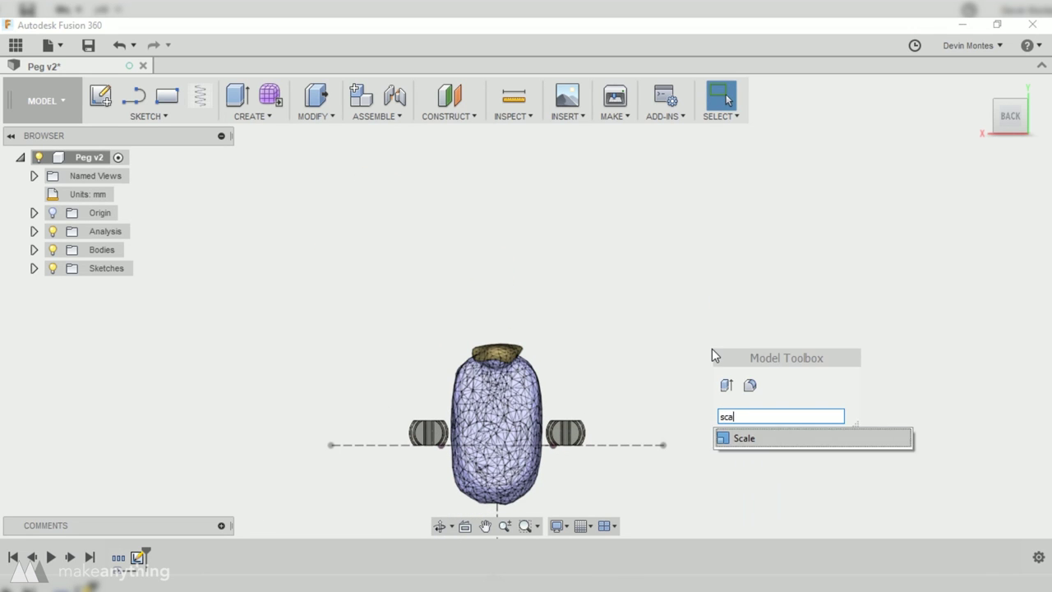
key(Return)
click(471, 433)
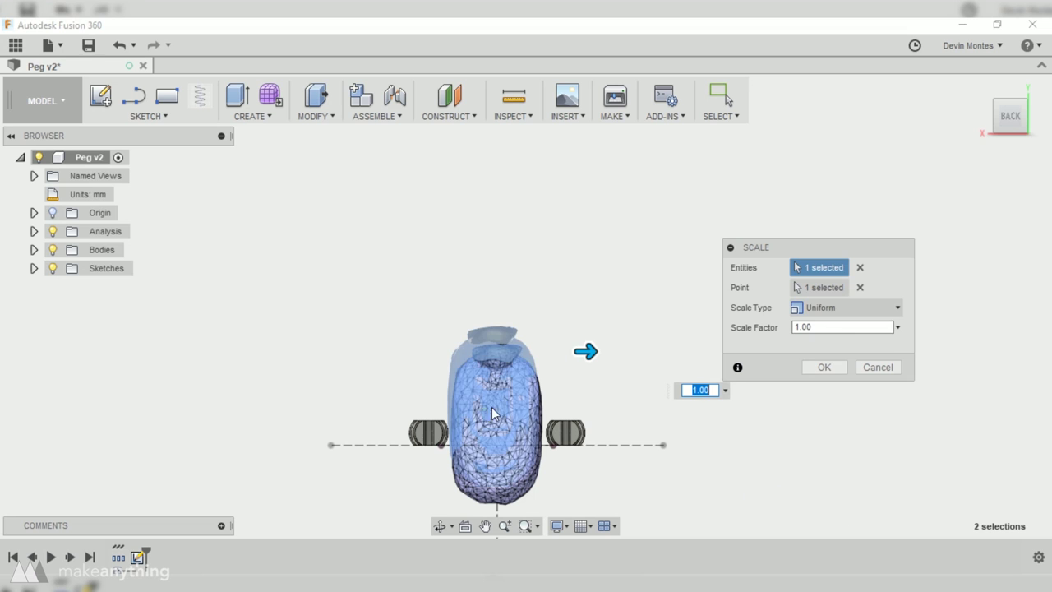
click(815, 289)
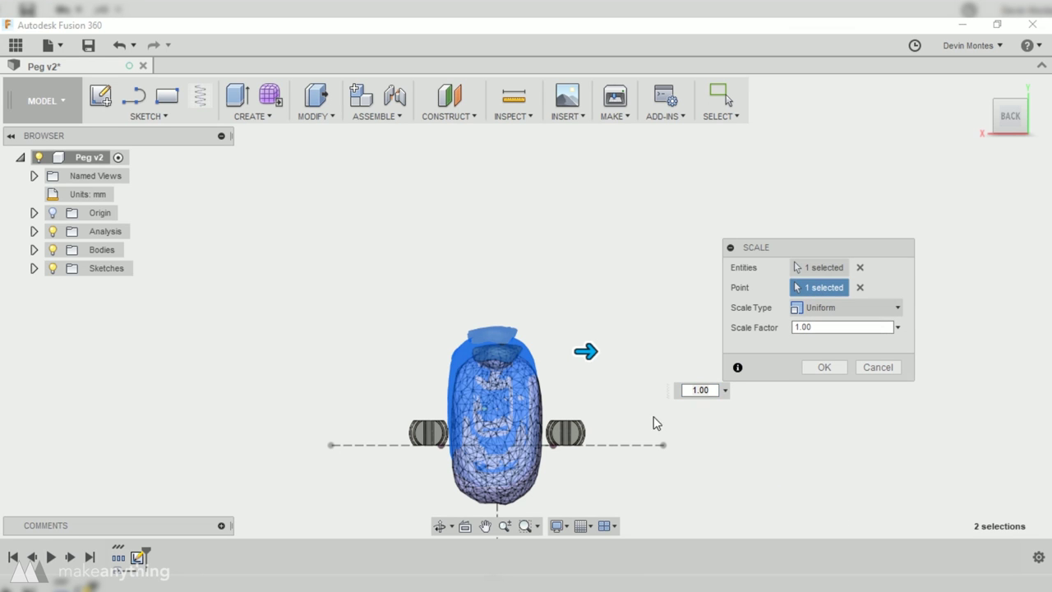
click(497, 444)
drag(512, 441, 704, 468)
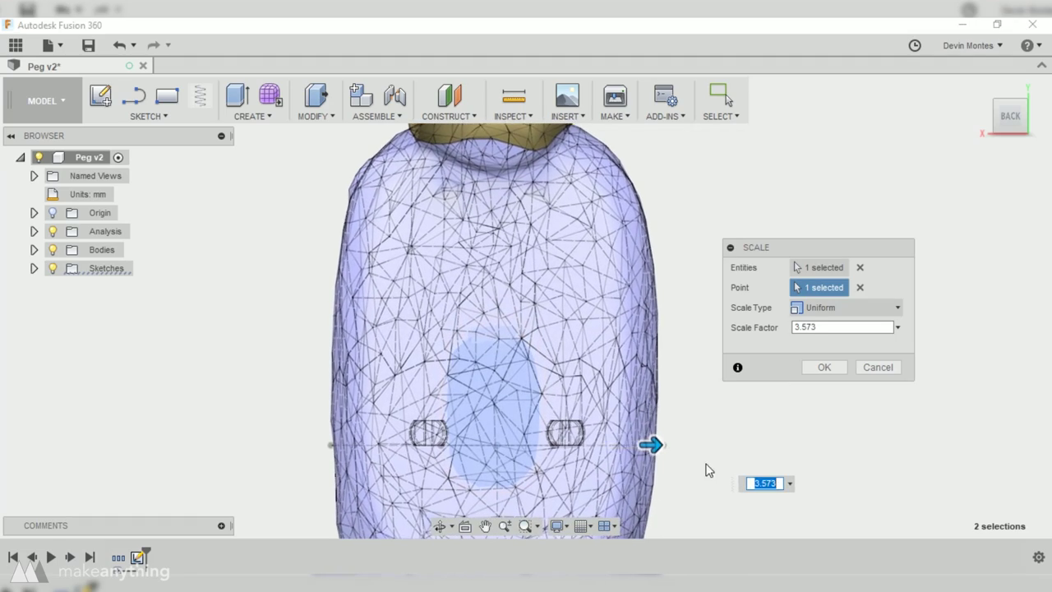
shift+middle_drag(681, 476, 676, 463)
scroll(676, 461, up, 5)
drag(605, 420, 631, 422)
scroll(423, 432, down, 4)
shift+middle_drag(230, 435, 194, 421)
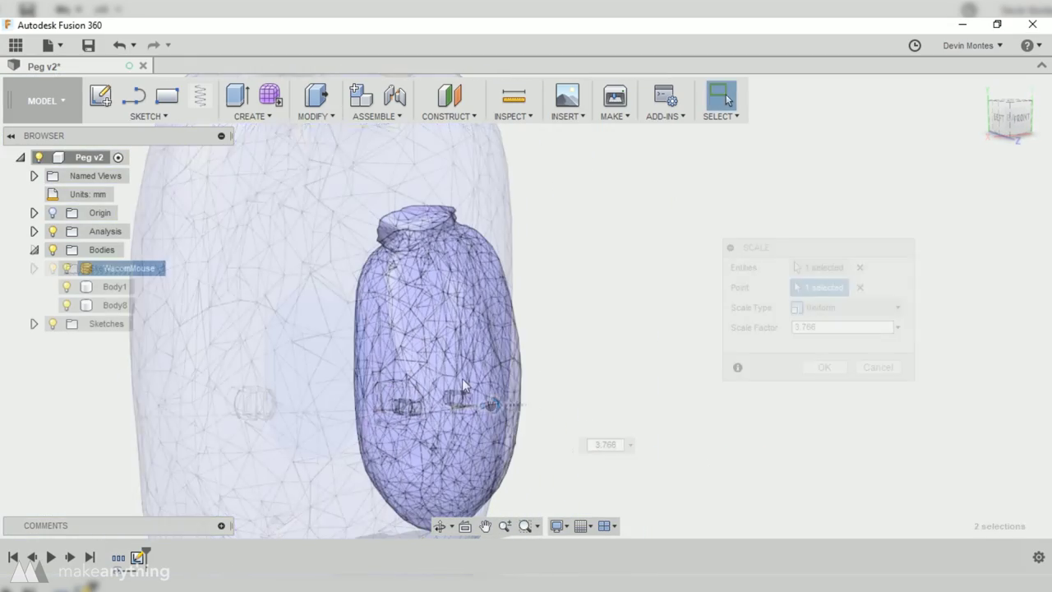
shift+middle_drag(462, 378, 432, 401)
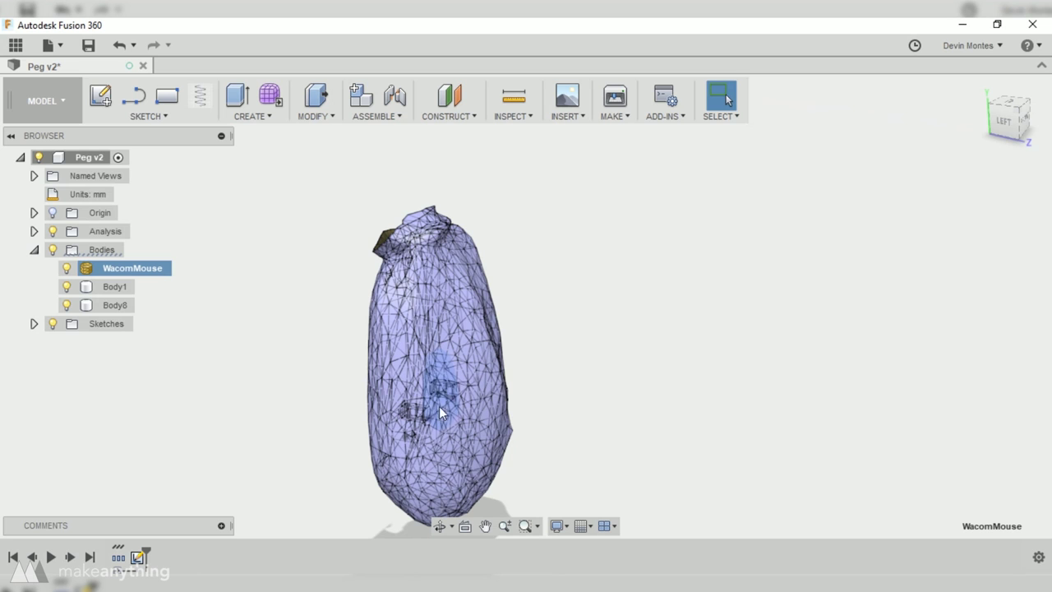
Step: Turn off design history capture and convert the WacomMouse mesh to a BRep body
right_click(116, 157)
click(160, 413)
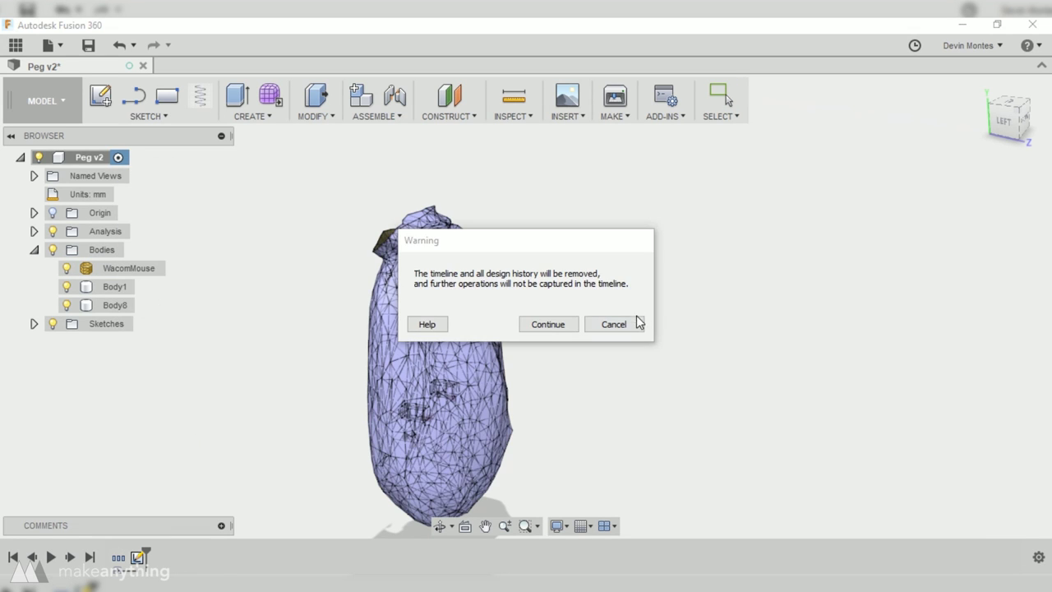
click(534, 322)
click(385, 290)
right_click(393, 303)
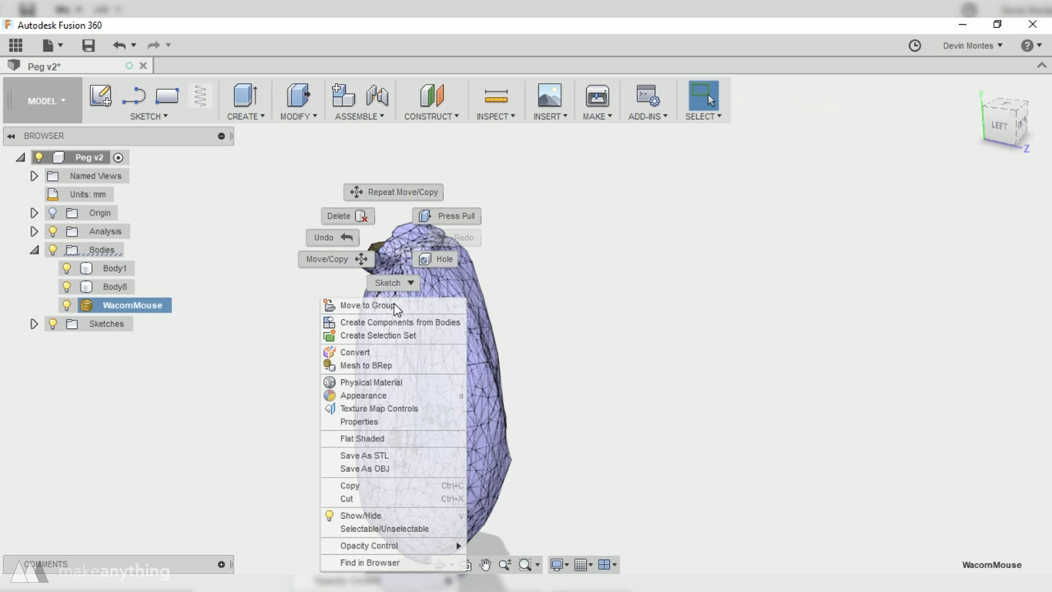
click(393, 366)
key(Return)
Step: Turn design history capture back on for the Peg v2 design
click(121, 156)
right_click(120, 156)
click(181, 437)
Step: Move the converted mouse body about 17.9 mm along Z, away from the pegs
shift+middle_drag(580, 437, 399, 450)
key(s)
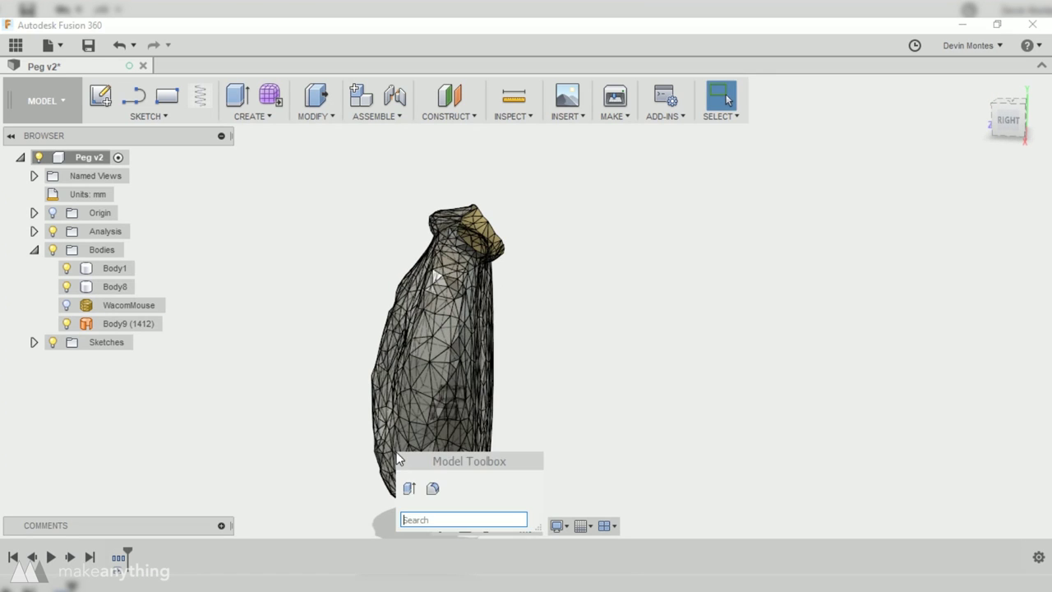
key(m)
click(438, 408)
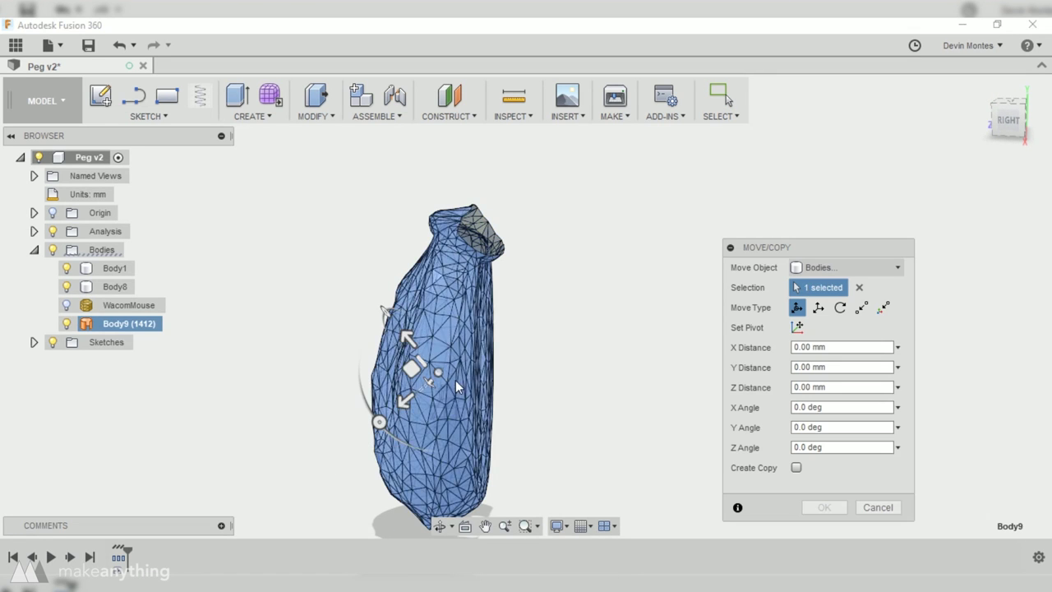
click(817, 307)
drag(382, 368, 328, 364)
shift+middle_drag(485, 361, 383, 202)
mouse_move(413, 409)
mouse_down()
mouse_move(395, 399)
mouse_move(406, 398)
mouse_up()
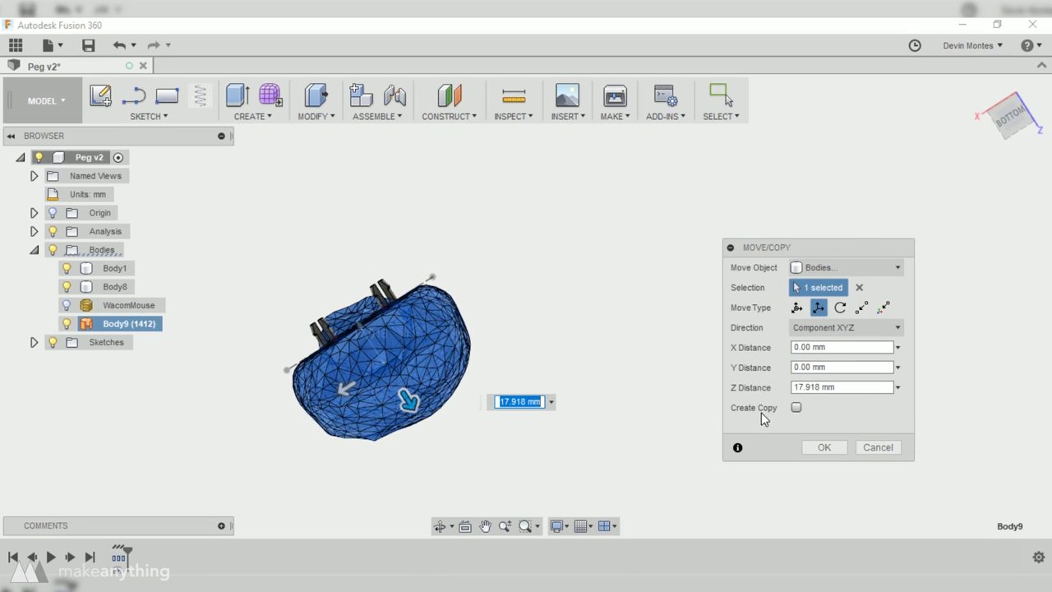
click(825, 447)
Step: Create a section analysis through the mouse body on the XY origin plane with 0 mm distance
shift+middle_drag(460, 411, 365, 397)
scroll(365, 397, up, 3)
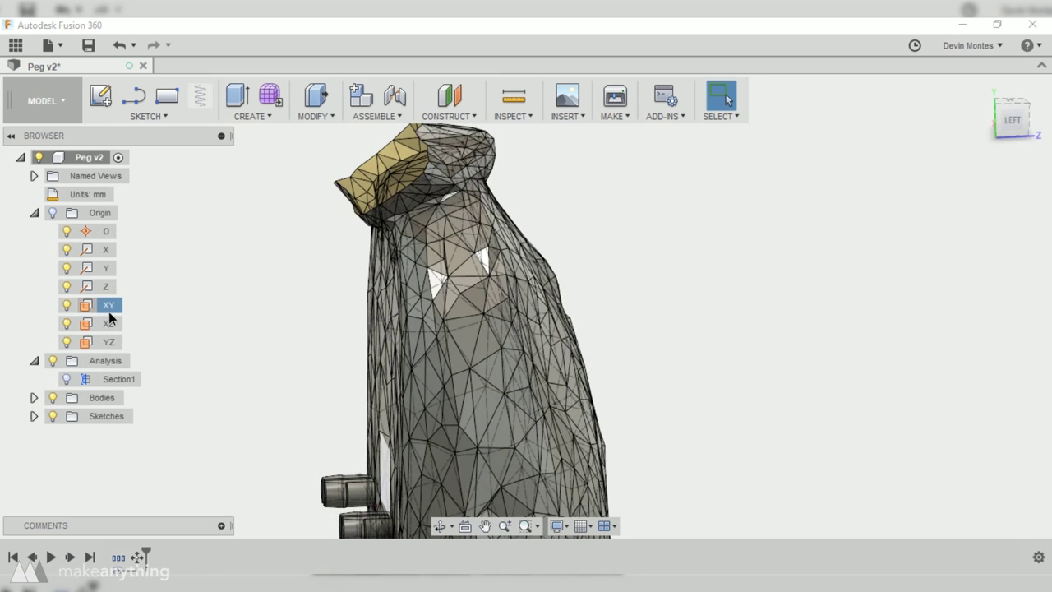
click(532, 118)
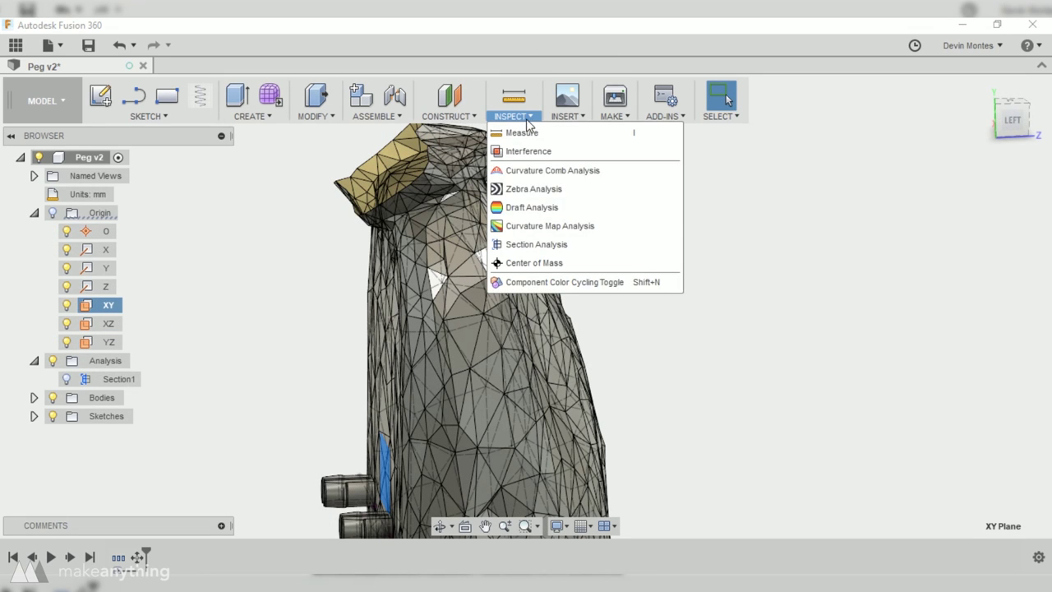
click(530, 243)
scroll(593, 271, down, 2)
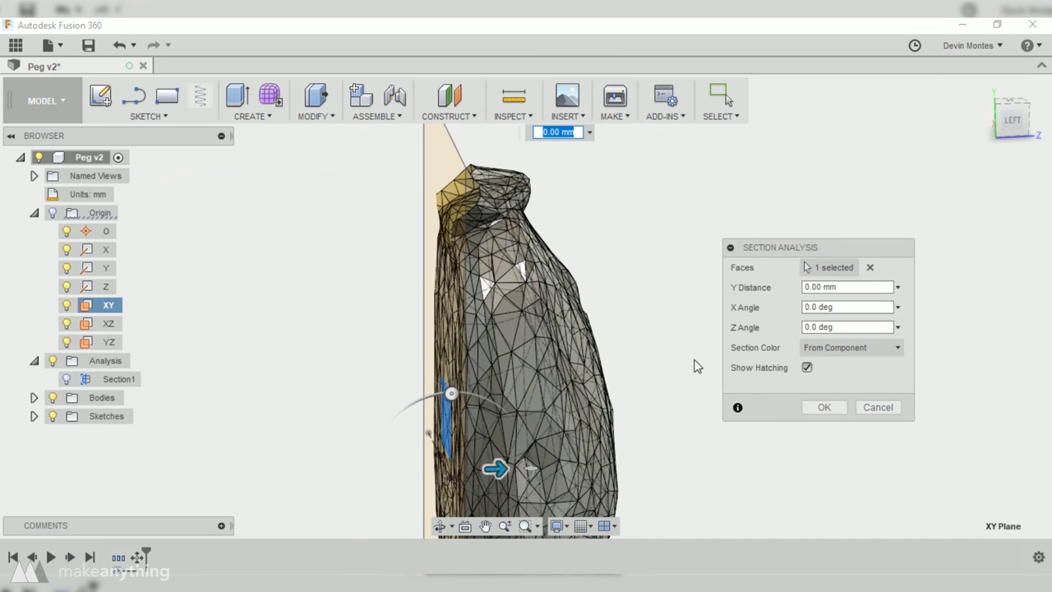
click(824, 408)
Step: Start a sketch on the YZ plane and draw a long slanted line through the mouse body near its peg side
middle_drag(810, 416, 711, 282)
click(97, 342)
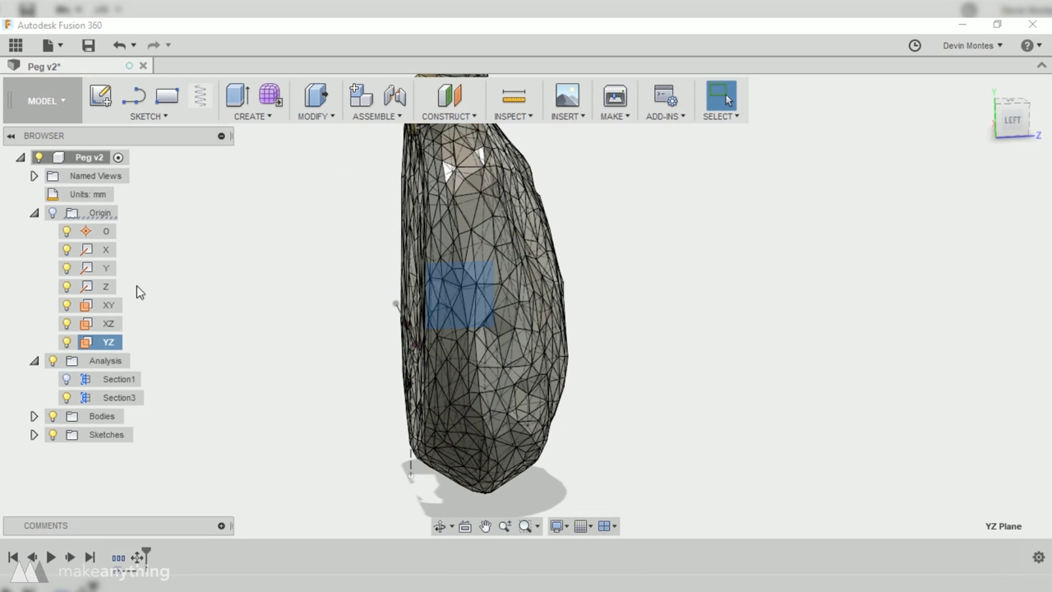
click(93, 96)
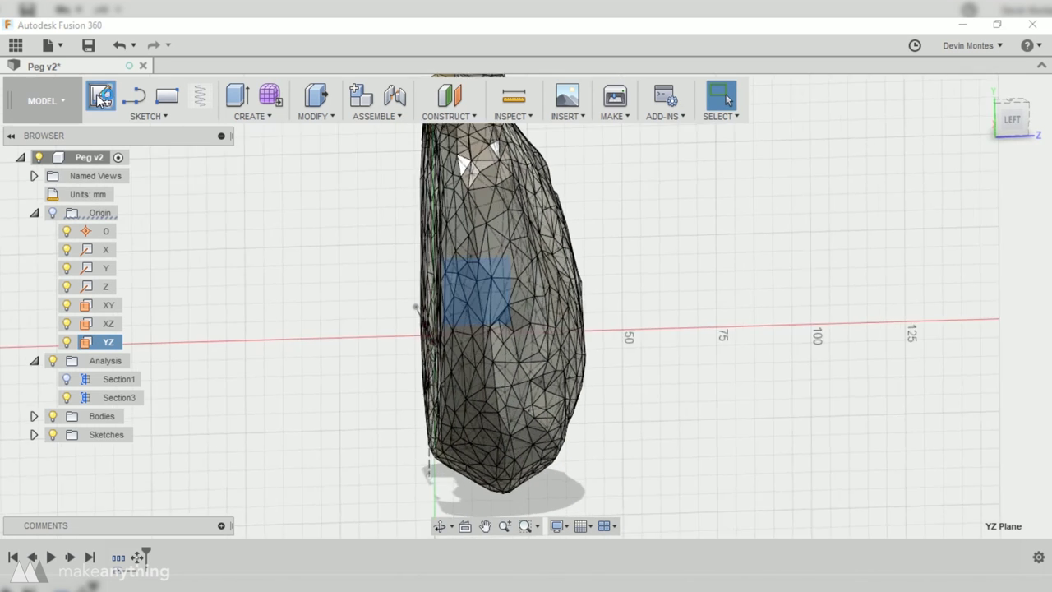
click(134, 96)
scroll(644, 458, down, 5)
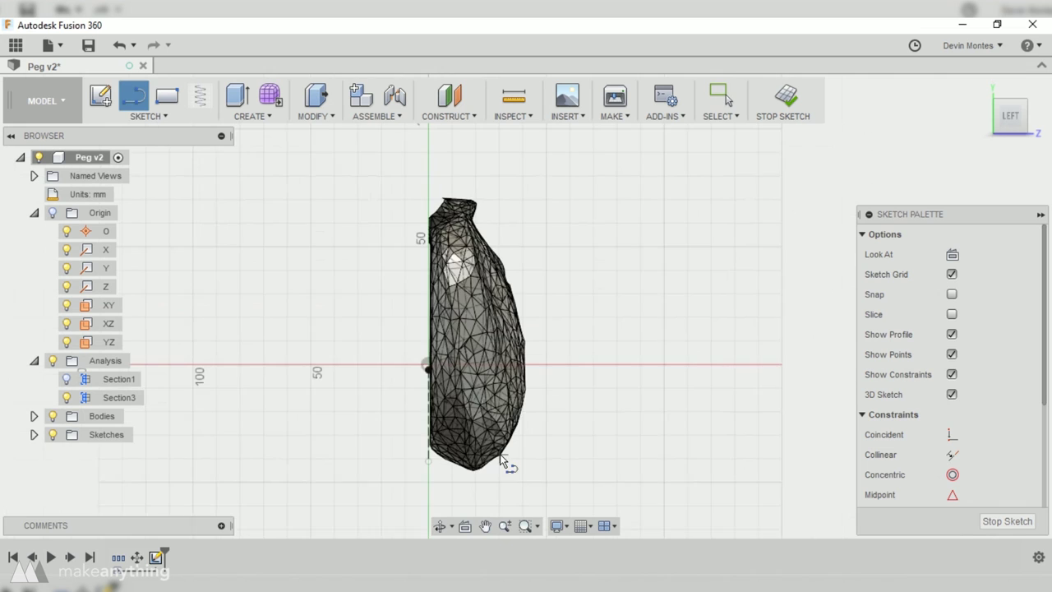
click(416, 158)
click(475, 407)
key(Escape)
Step: Draw a second long slanted line through the mouse body near its curved outer side
scroll(440, 304, up, 5)
click(402, 164)
key(l)
click(419, 159)
click(507, 503)
key(Escape)
click(492, 506)
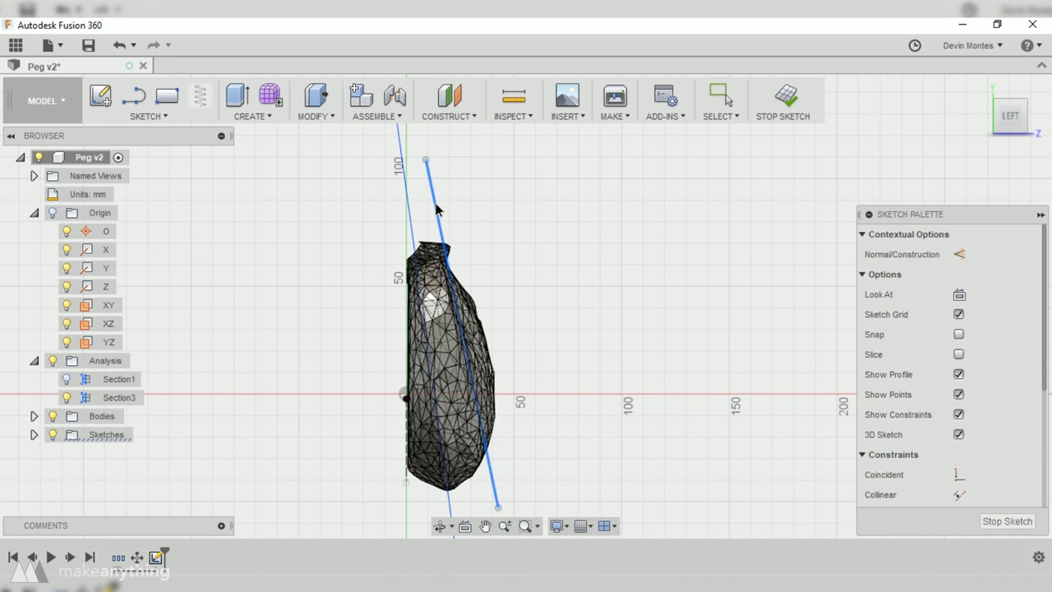
Step: Draw a short line perpendicular to the outer slanted line, running outward from near its lower end
key(l)
scroll(493, 392, up, 3)
scroll(465, 388, up, 1)
click(465, 389)
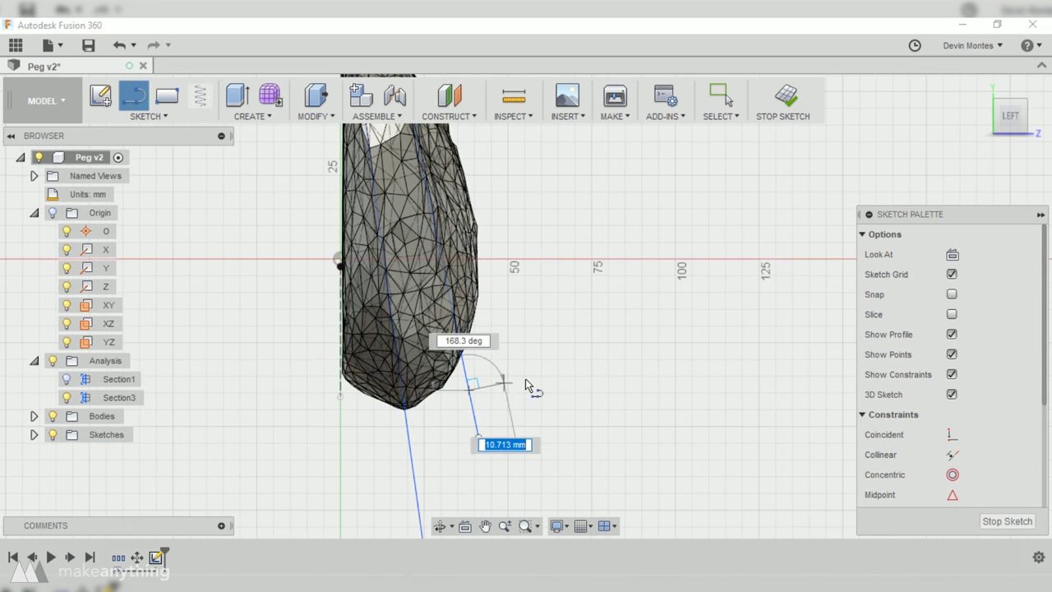
click(545, 375)
key(Escape)
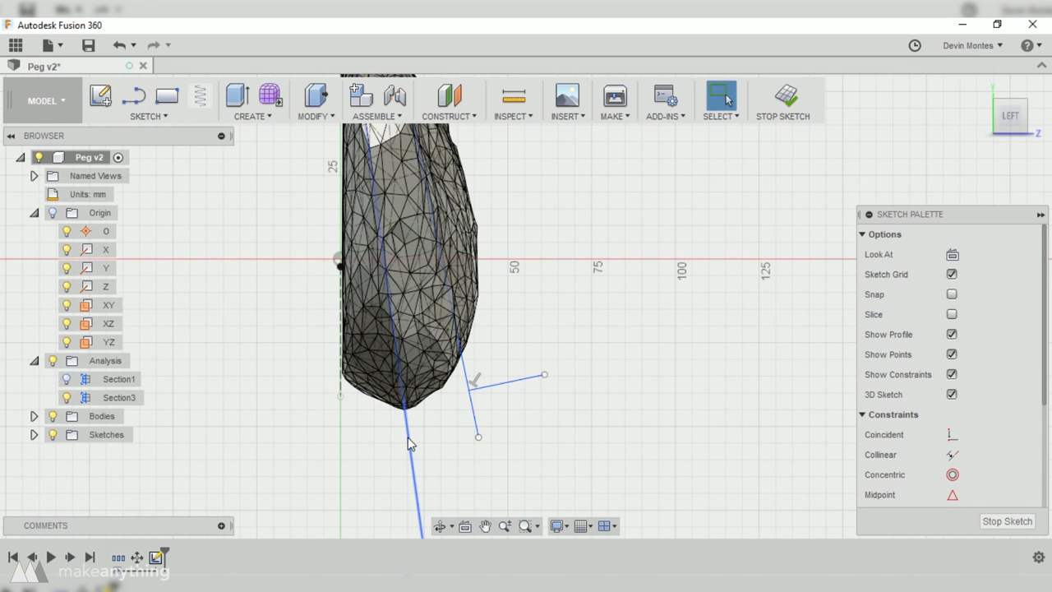
Step: Draw a perpendicular line about 22 mm long from the inner slanted line towards the peg side, below the mouse body
key(l)
click(407, 437)
click(334, 446)
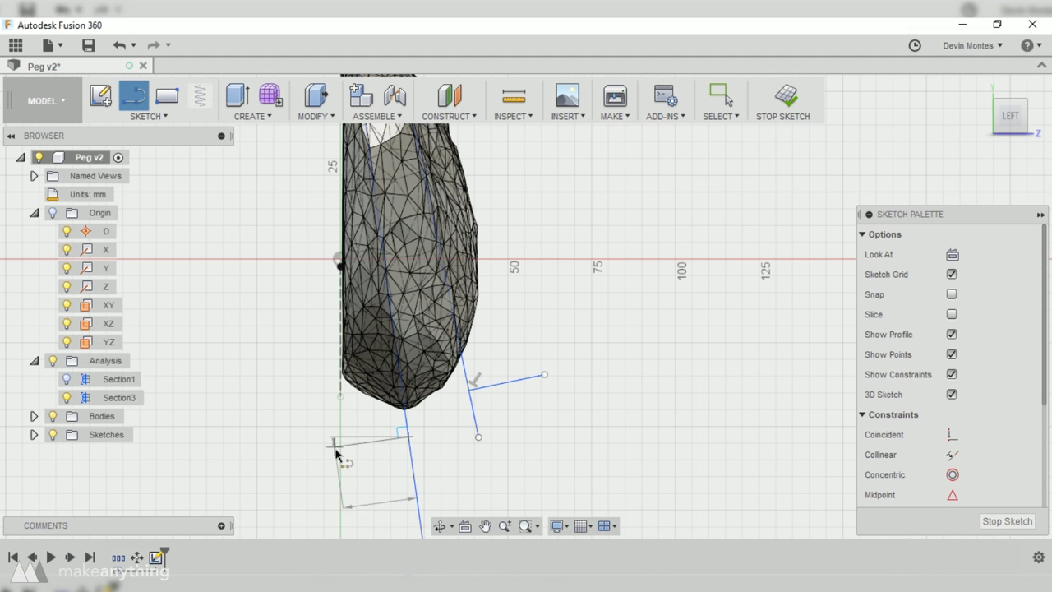
key(Escape)
scroll(538, 353, down, 2)
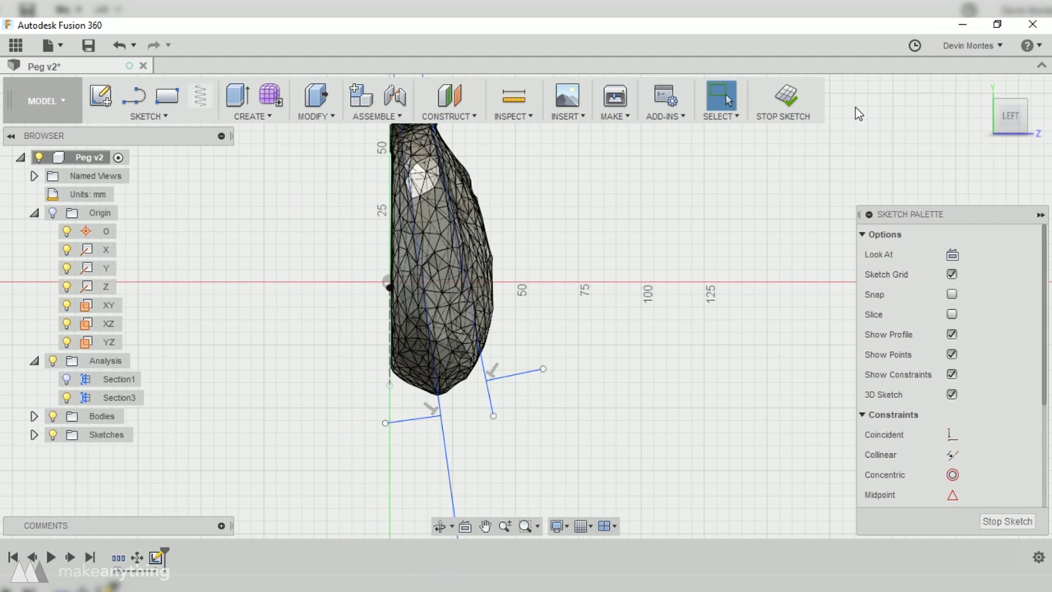
Step: Slide both perpendicular lines up their slanted lines to just above the origin and finish the sketch
mouse_move(509, 375)
mouse_down()
mouse_move(517, 285)
mouse_move(489, 257)
mouse_up()
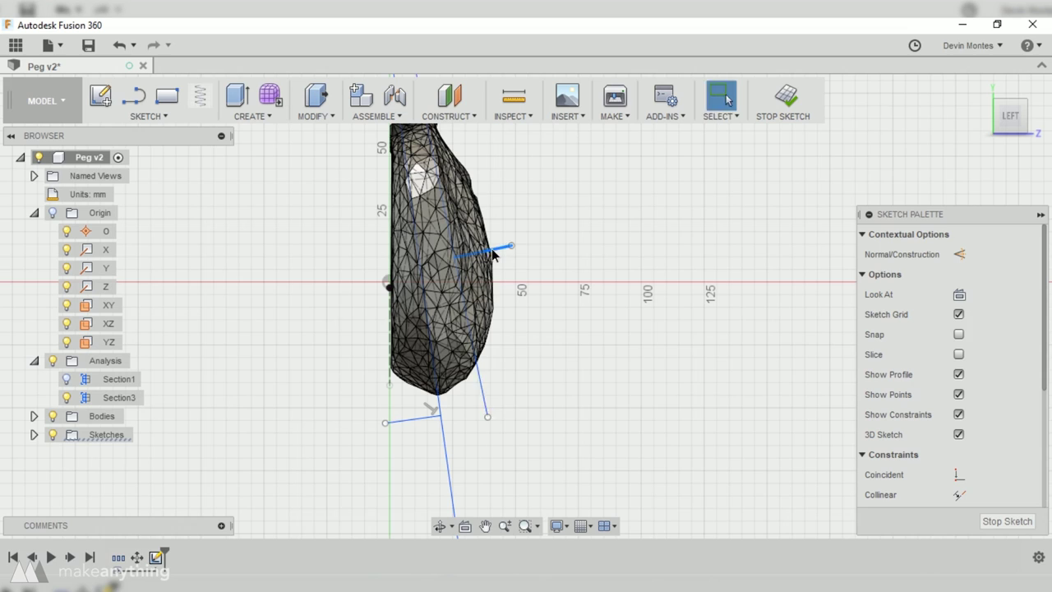
drag(409, 428, 387, 275)
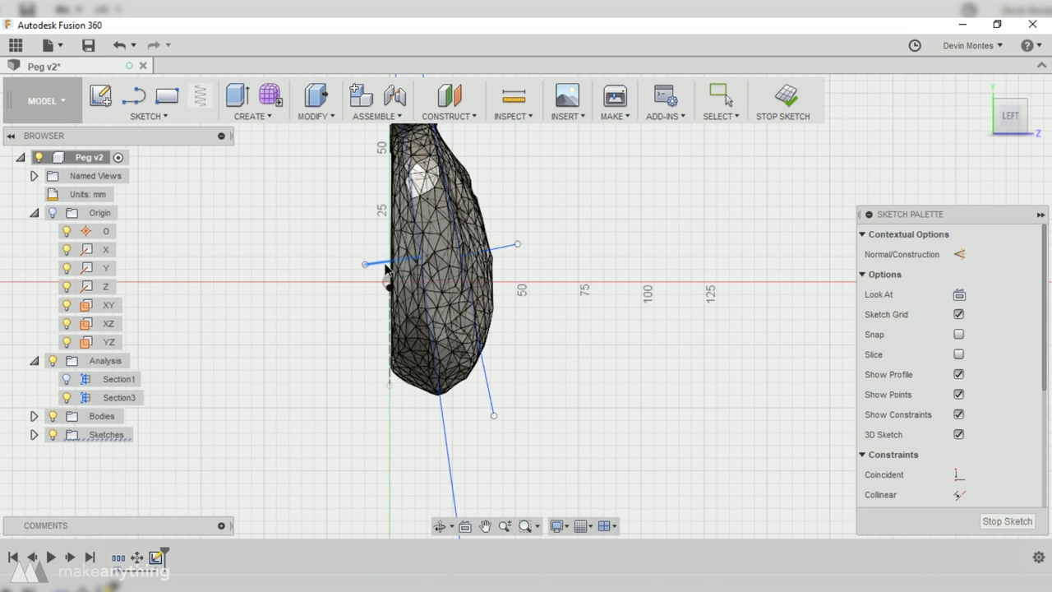
click(1006, 521)
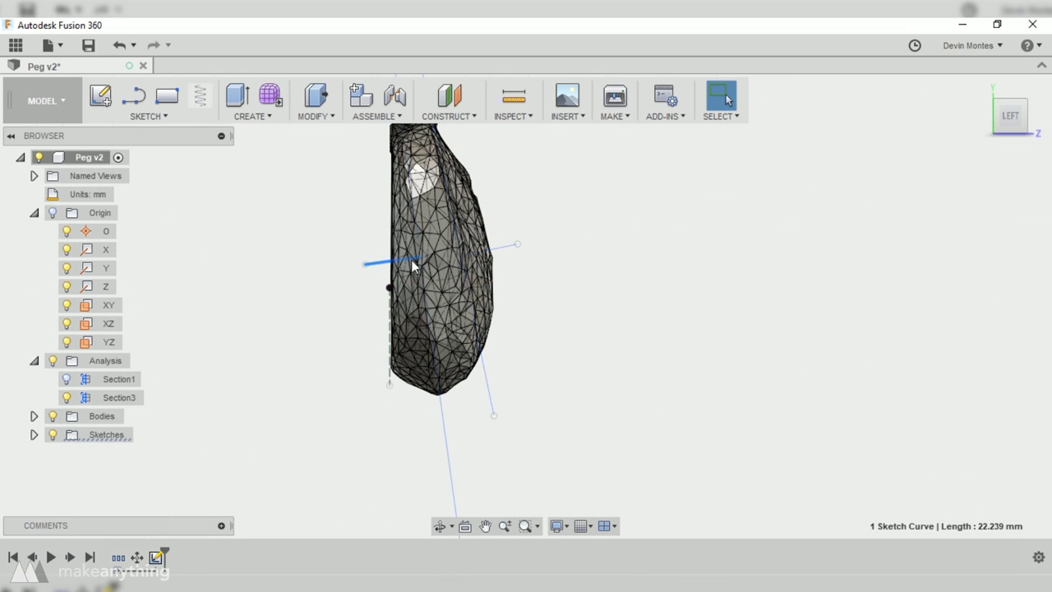
Step: Construct a plane along the path of the inner perpendicular line at a distance of 0.08
click(465, 119)
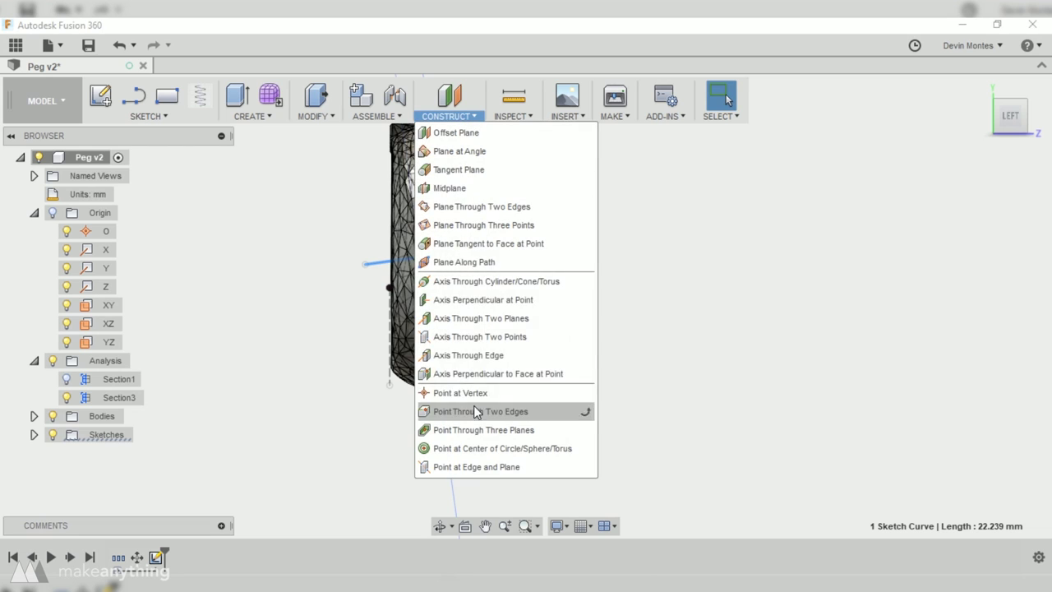
click(481, 258)
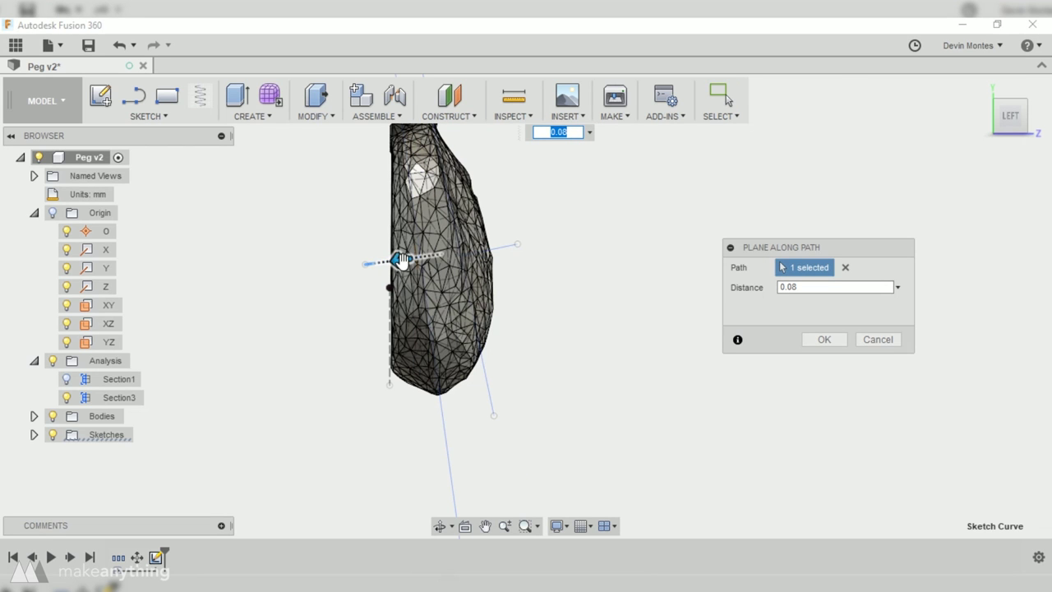
scroll(415, 272, up, 5)
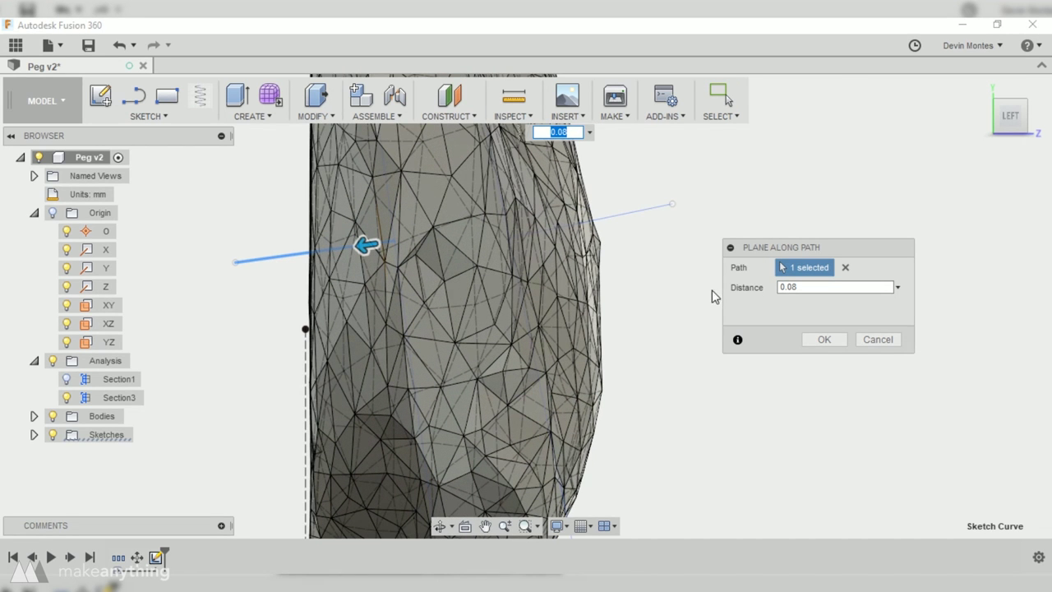
click(812, 338)
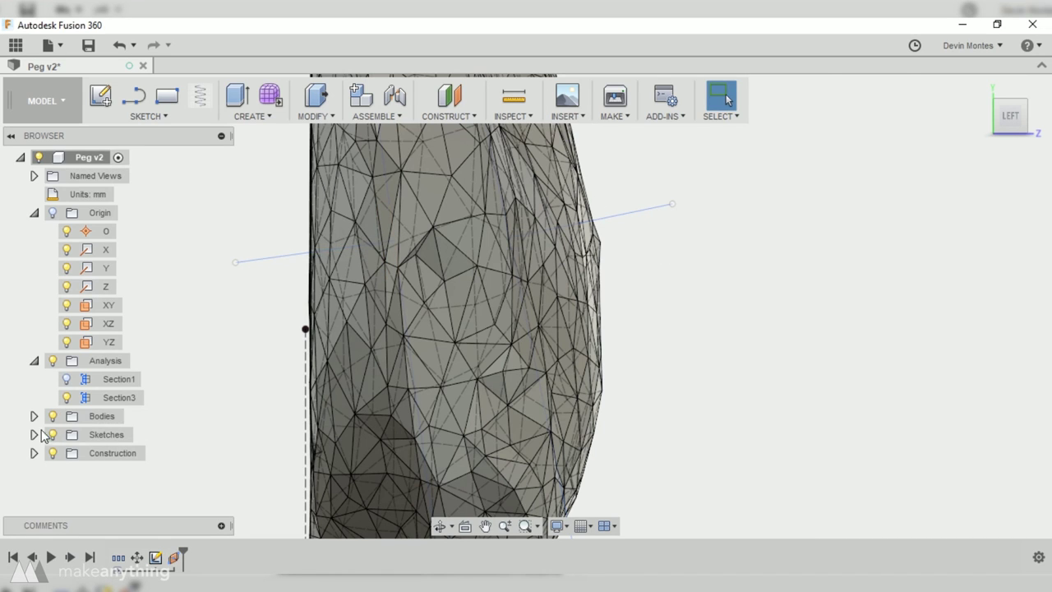
Step: Create a section analysis through the construction plane on the inner perpendicular line, keeping zero distance and zero angles
click(34, 453)
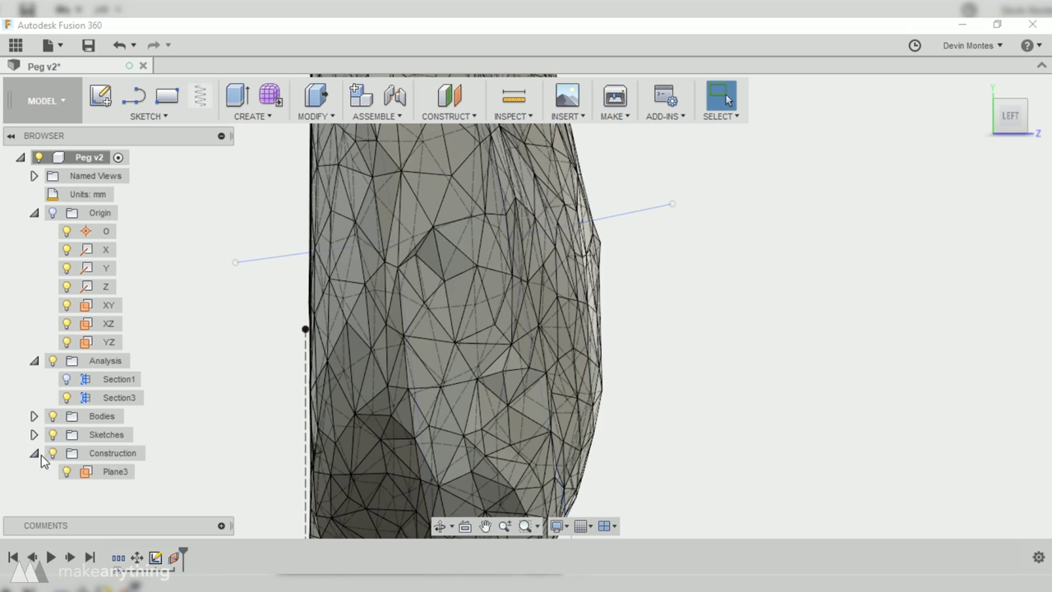
click(512, 115)
click(532, 244)
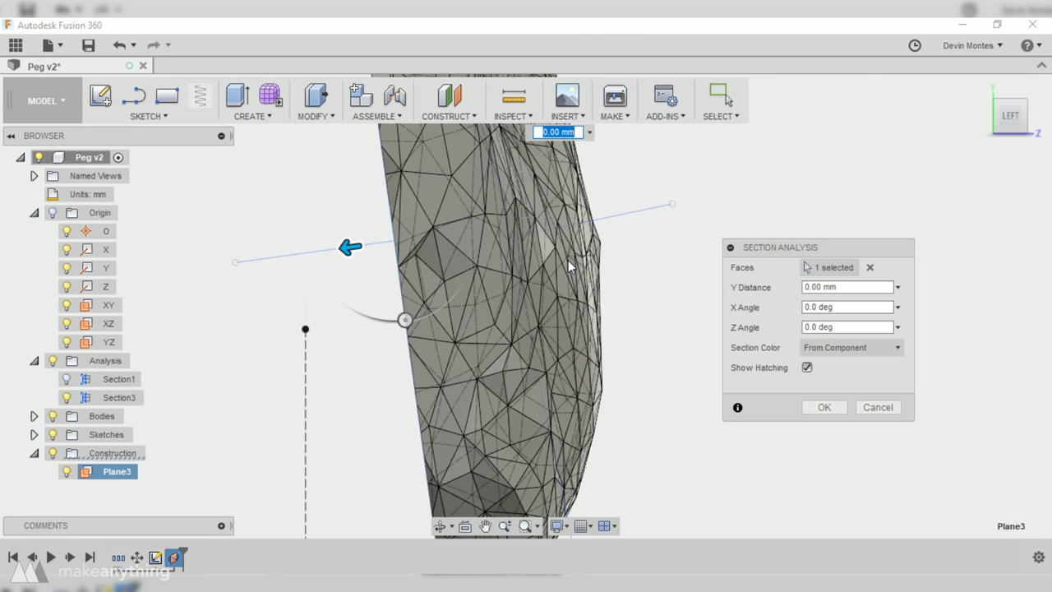
click(825, 408)
Step: Construct a plane along the path of the outer perpendicular line at a distance of 0
scroll(551, 324, down, 2)
shift+middle_drag(552, 325, 514, 328)
scroll(608, 311, down, 3)
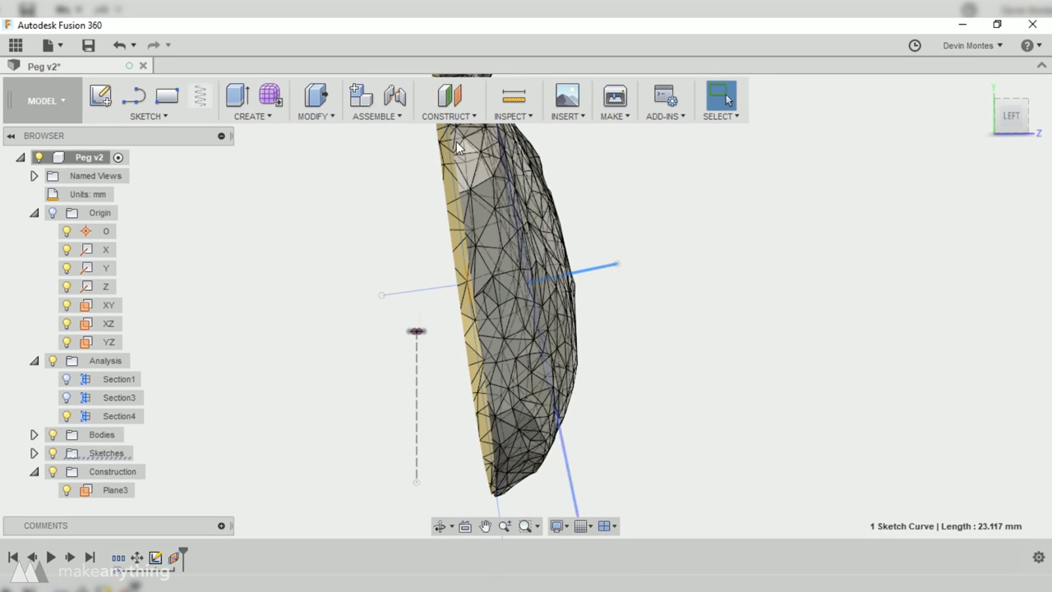
click(421, 117)
click(463, 262)
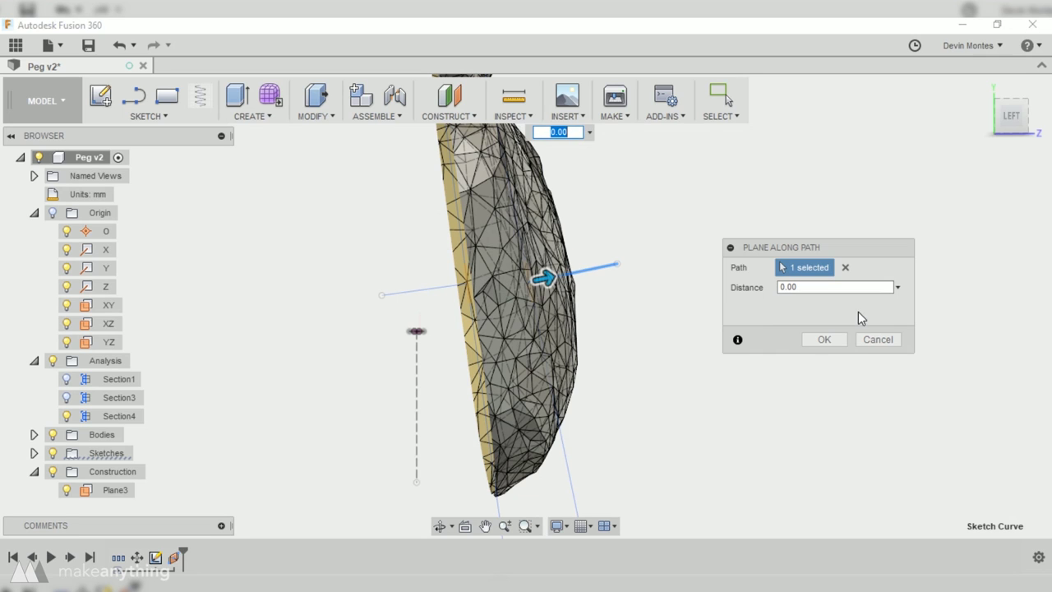
click(817, 340)
Step: Create a section analysis through the outer perpendicular line's plane at 0 mm distance and view the cut scan from the back
scroll(66, 495, down, 1)
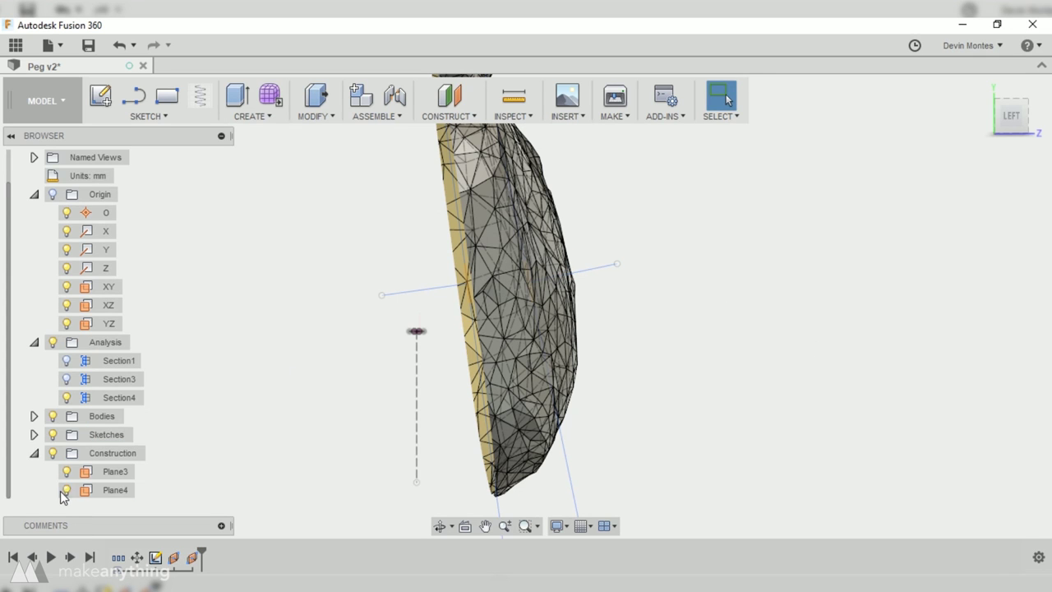
right_click(115, 492)
click(512, 94)
click(512, 116)
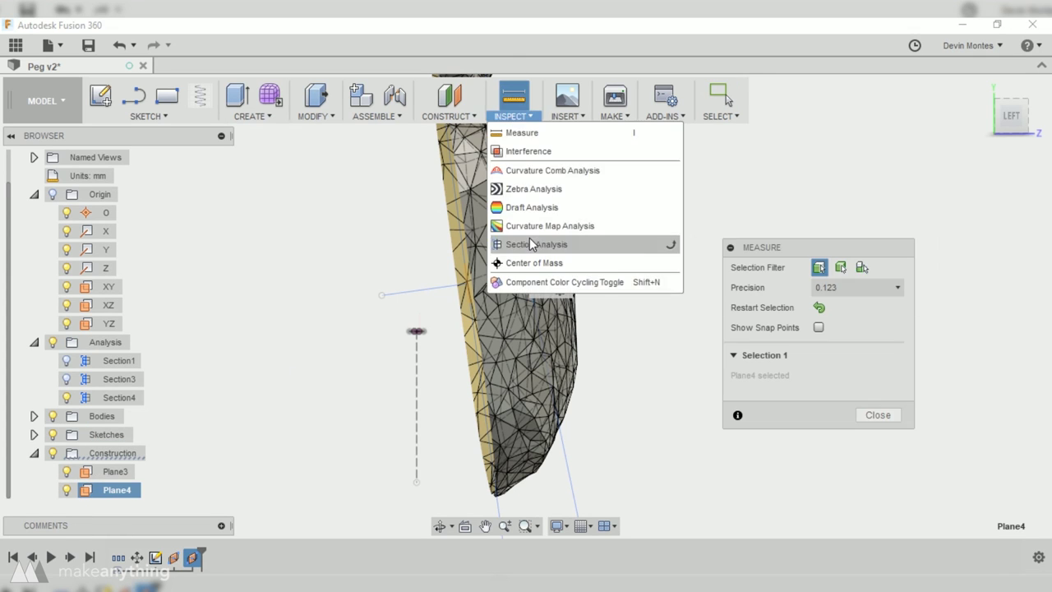
click(540, 242)
click(134, 490)
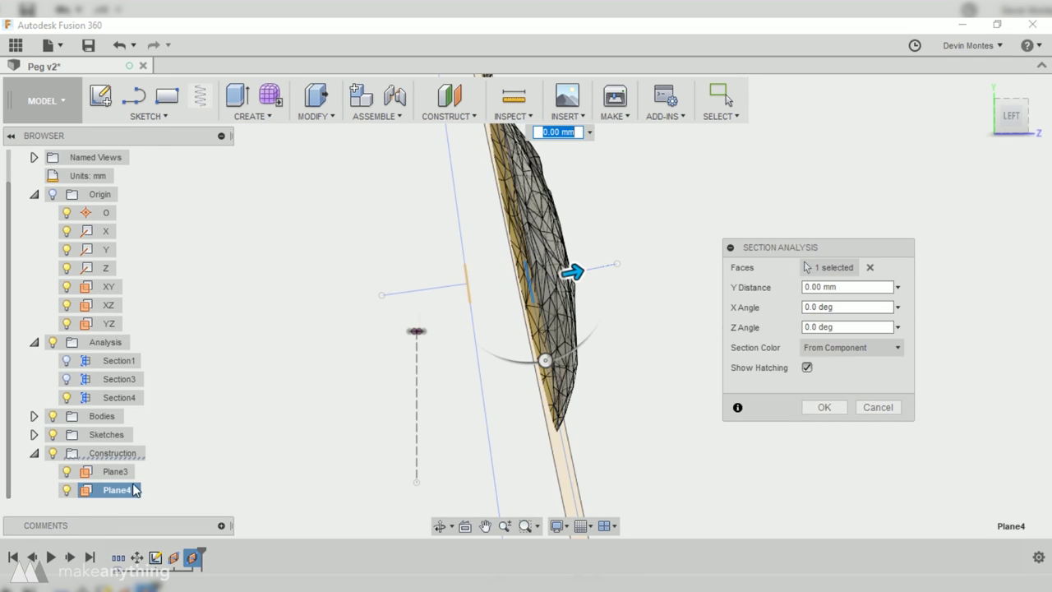
click(825, 405)
shift+middle_drag(808, 416, 605, 343)
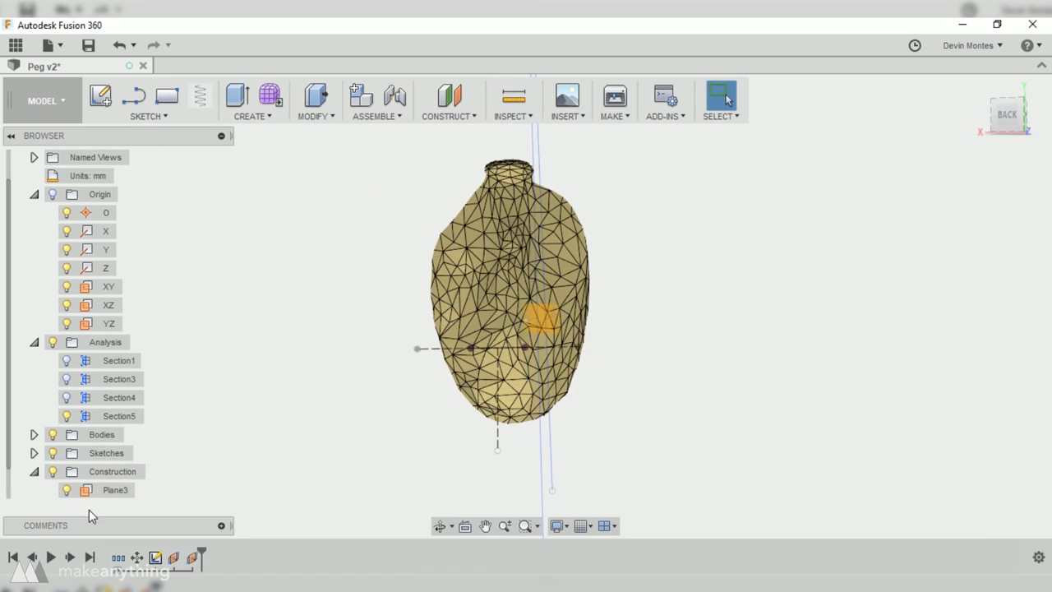
Step: Display Section3 instead of the newest section analysis and start a sketch on the XY origin plane
click(67, 416)
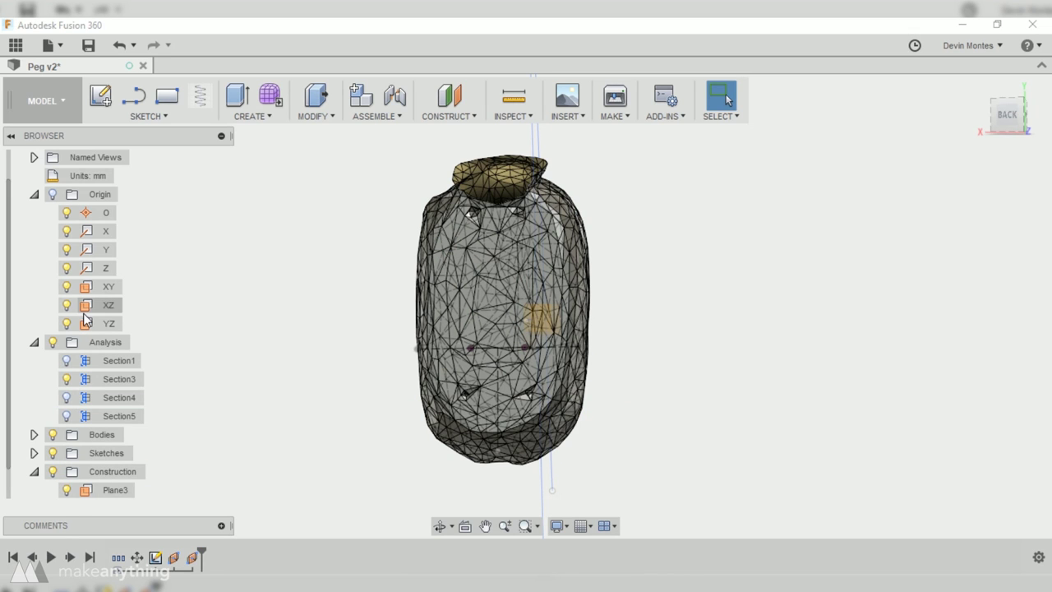
click(97, 287)
click(129, 97)
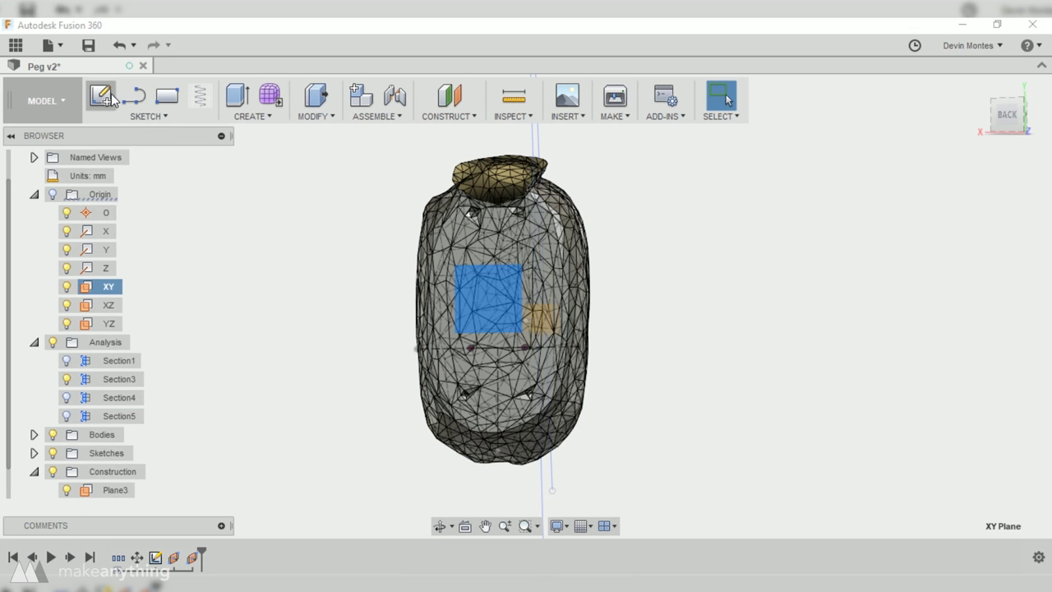
scroll(542, 300, up, 2)
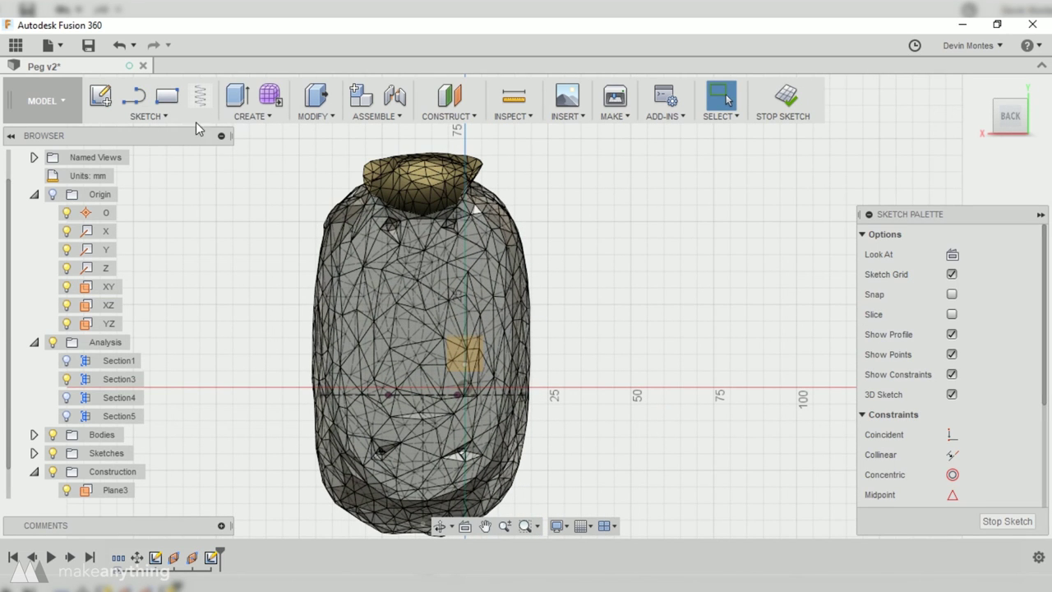
Step: Hide the mesh body and draw a vertical line from below to above the peg centreline, in line with the vertical construction line
click(139, 99)
scroll(465, 296, down, 1)
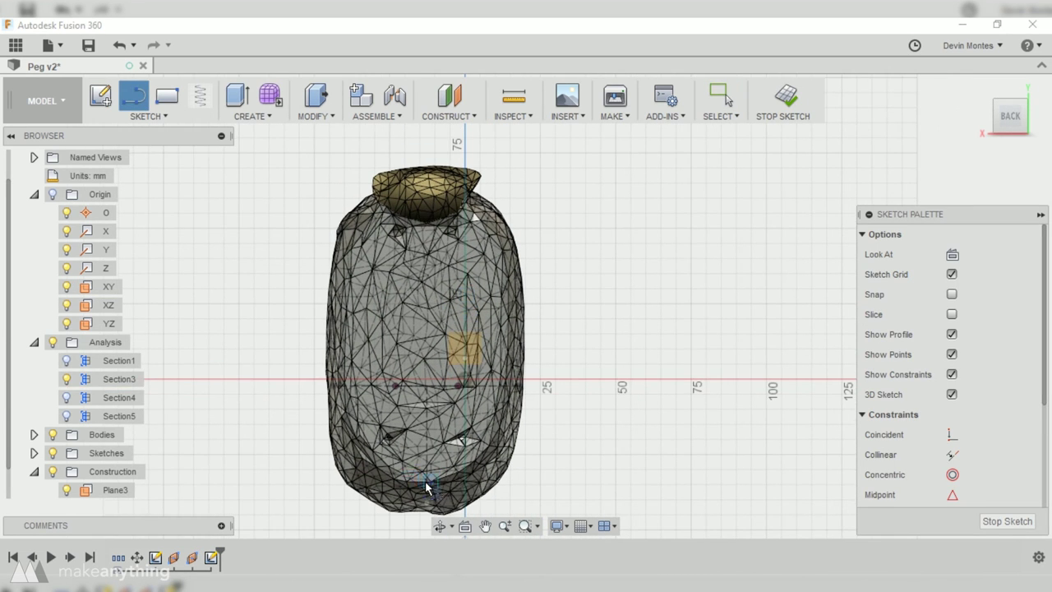
scroll(424, 506, down, 3)
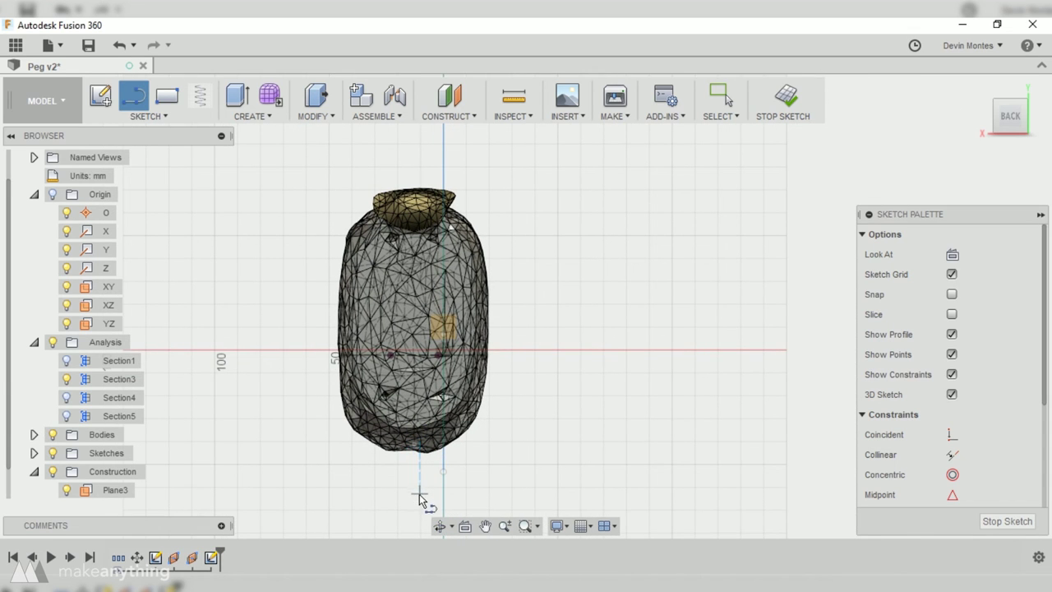
click(33, 434)
click(66, 434)
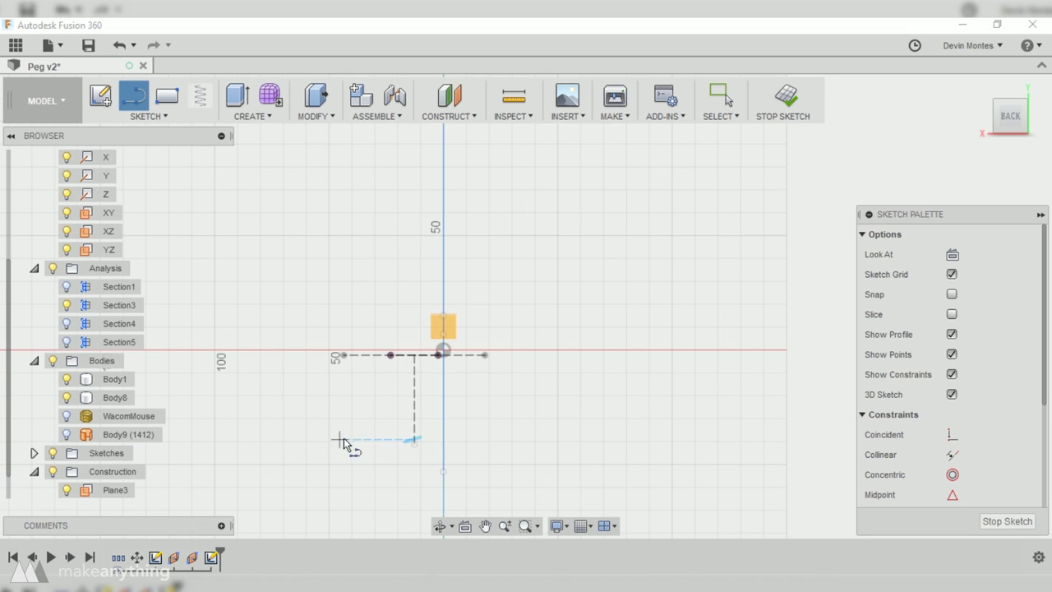
click(414, 469)
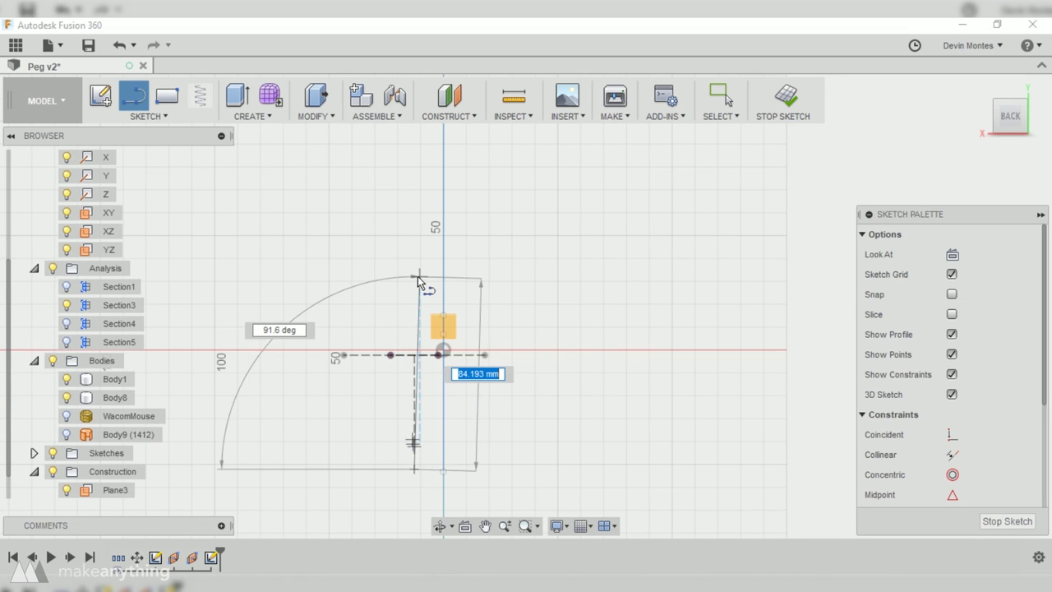
click(414, 270)
key(Escape)
Step: Constrain the vertical line to the midpoint of the horizontal construction line between the pegs
click(414, 306)
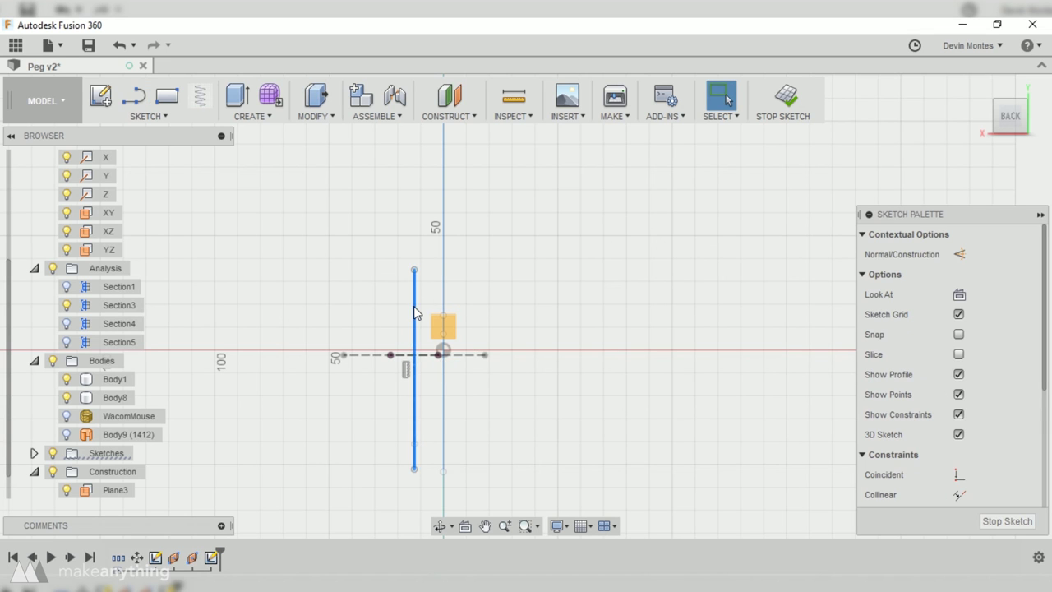
right_click(414, 306)
click(422, 444)
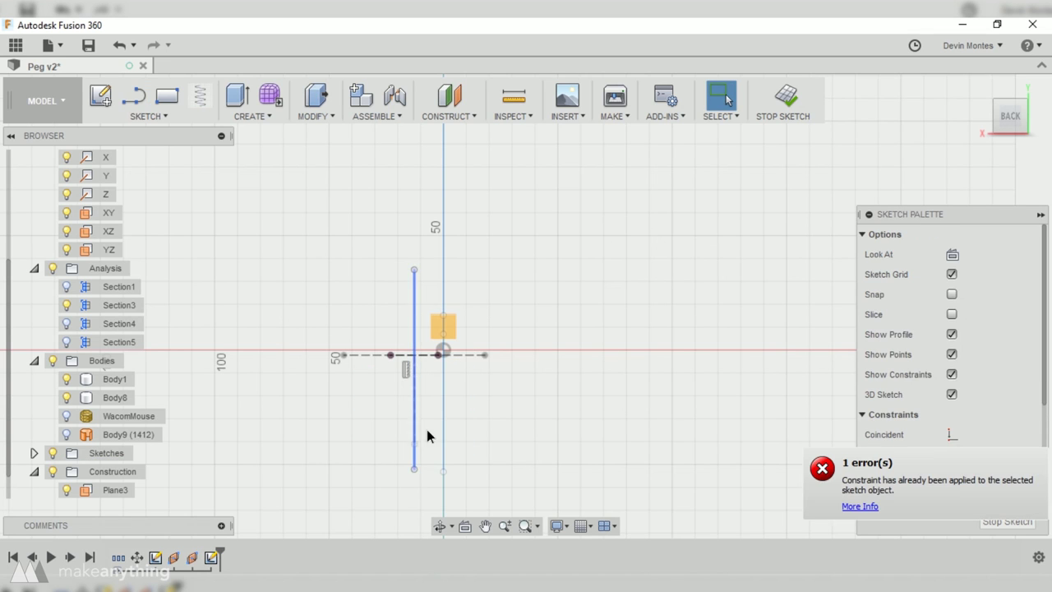
drag(414, 429, 444, 432)
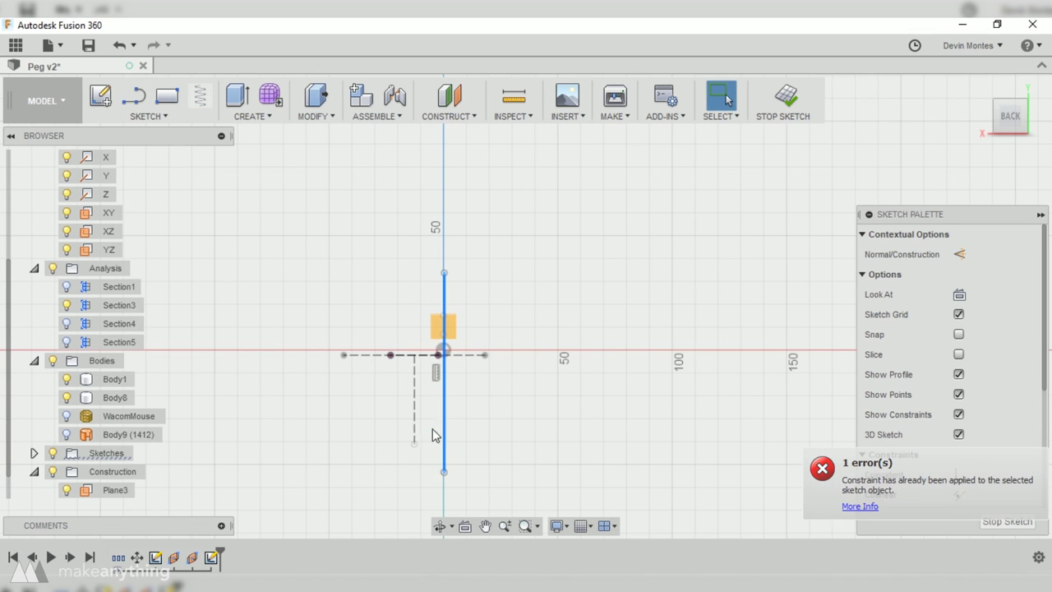
right_click(413, 357)
click(390, 502)
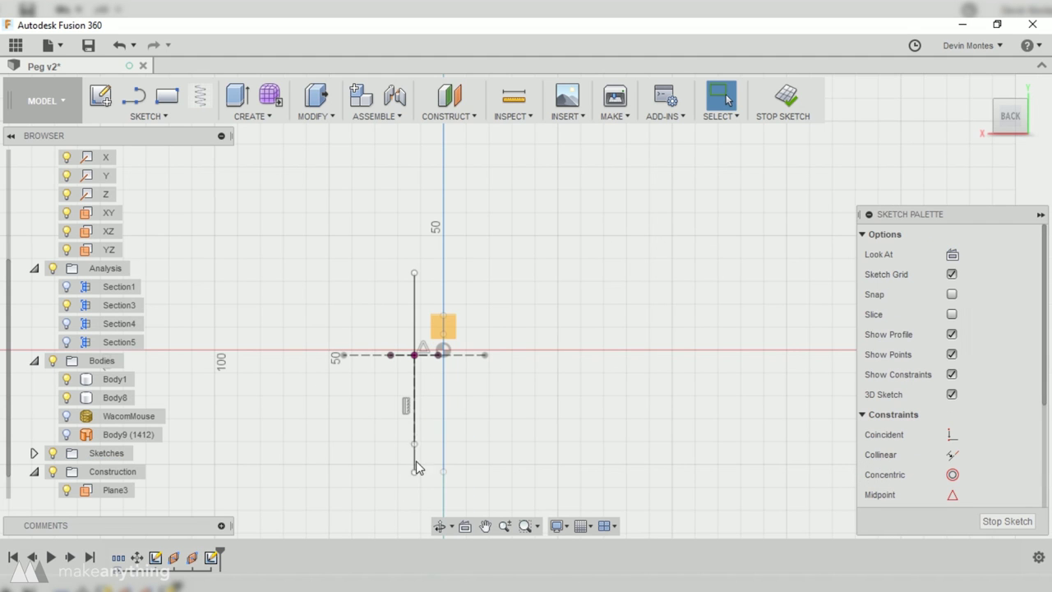
Step: Draw a four-point spline bulging away from the origin, from the vertical line's upper end to its lower end
click(156, 122)
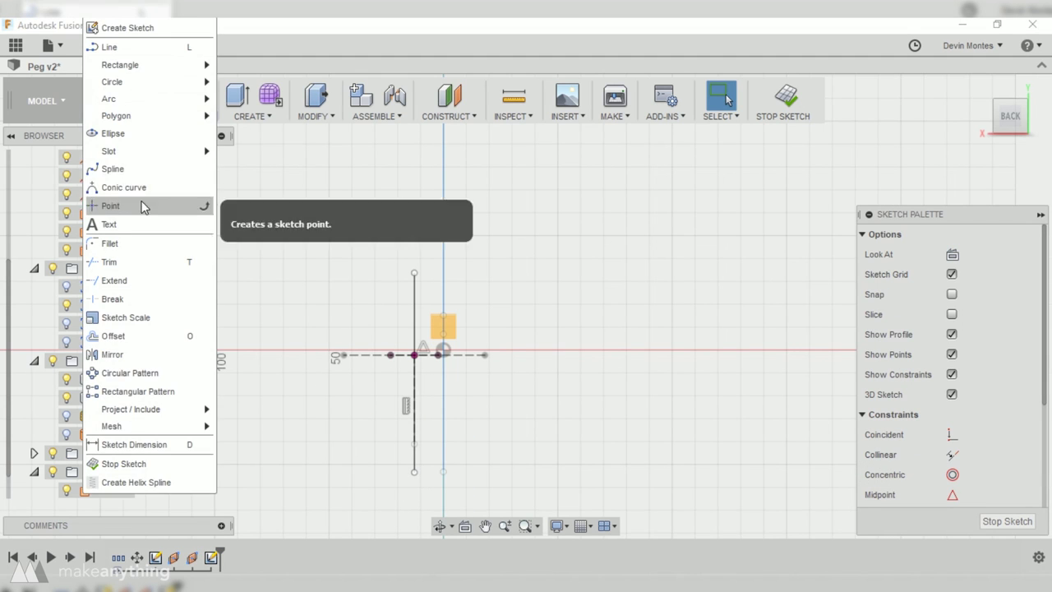
click(131, 205)
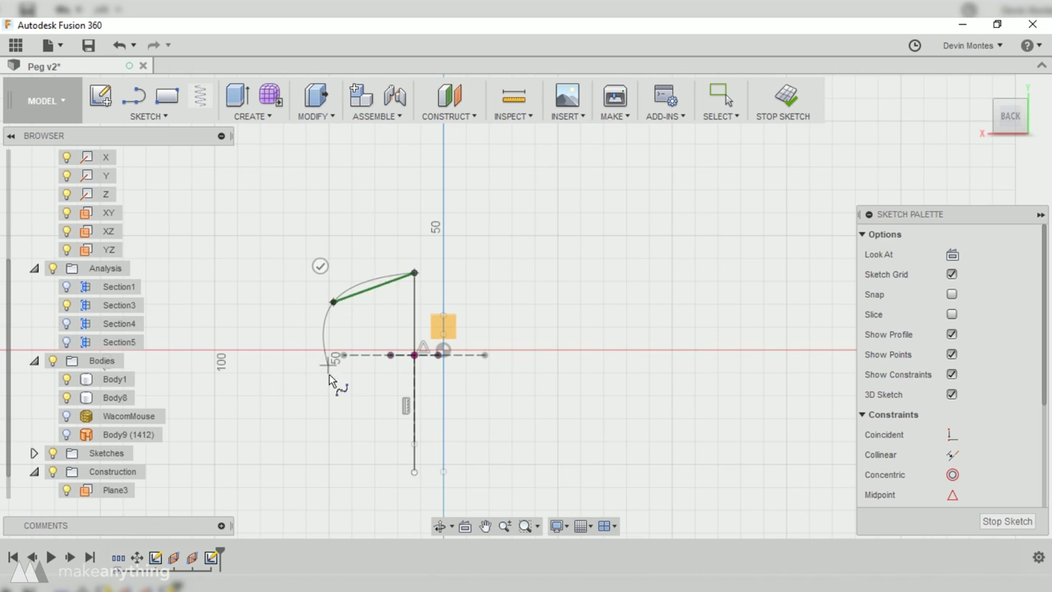
click(337, 434)
click(413, 474)
click(410, 433)
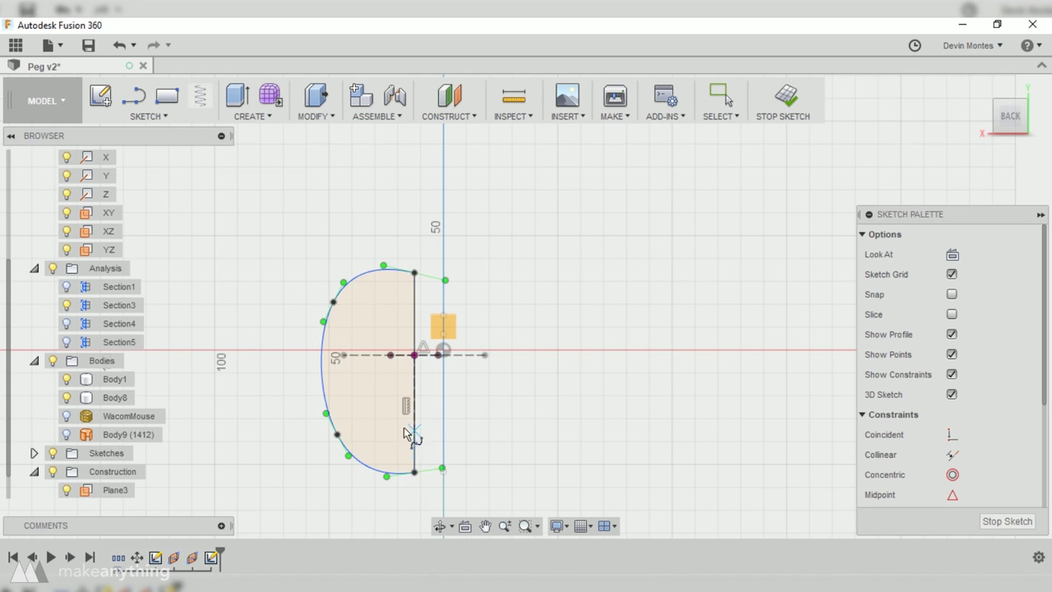
Step: Level the tangent handle at the spline's lower end and constrain it horizontal
click(385, 475)
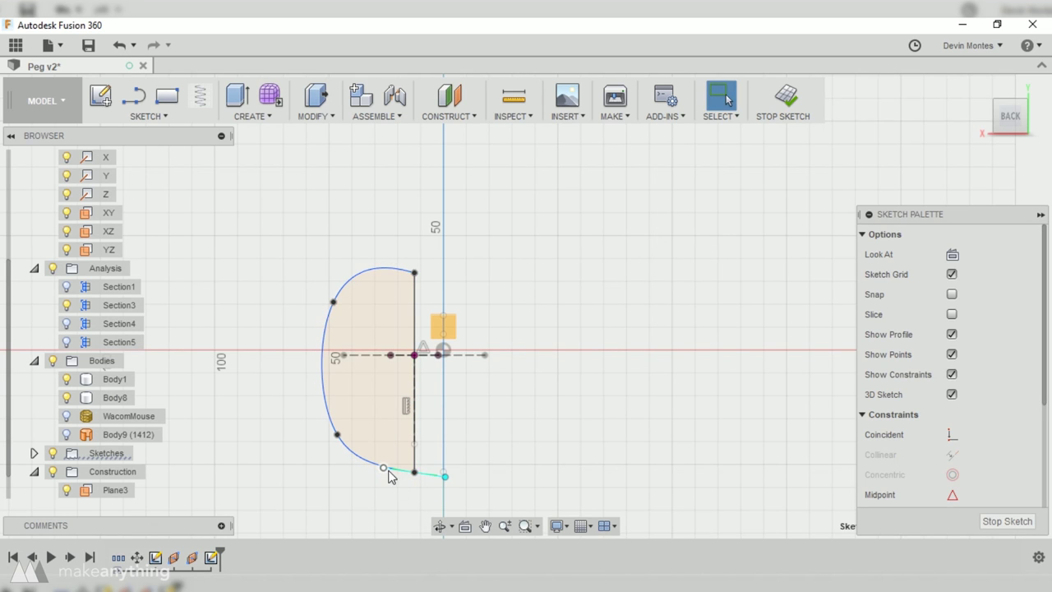
right_click(438, 475)
click(604, 443)
drag(445, 477, 452, 471)
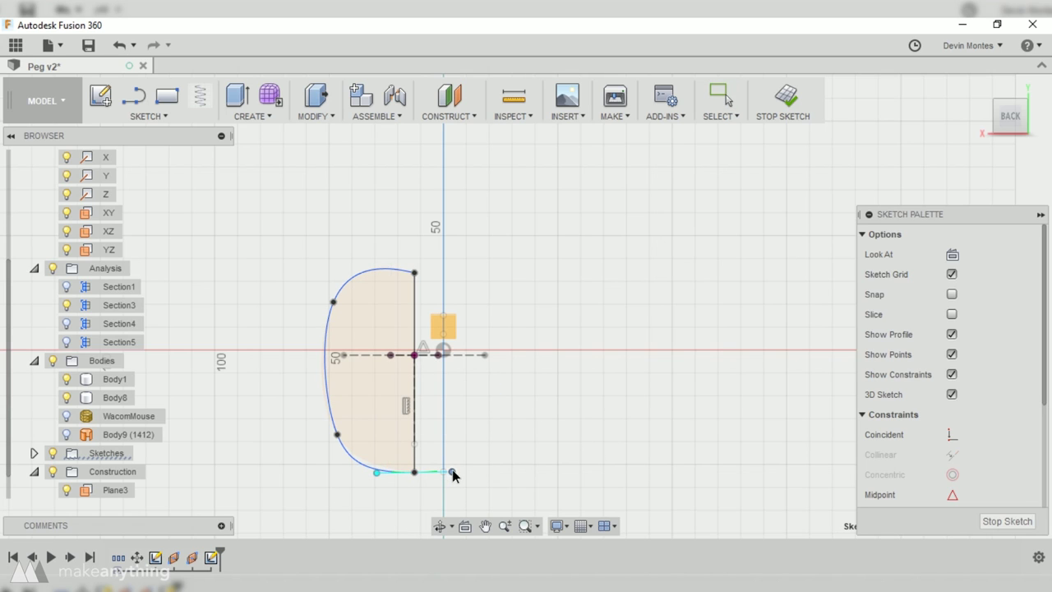
scroll(916, 450, down, 3)
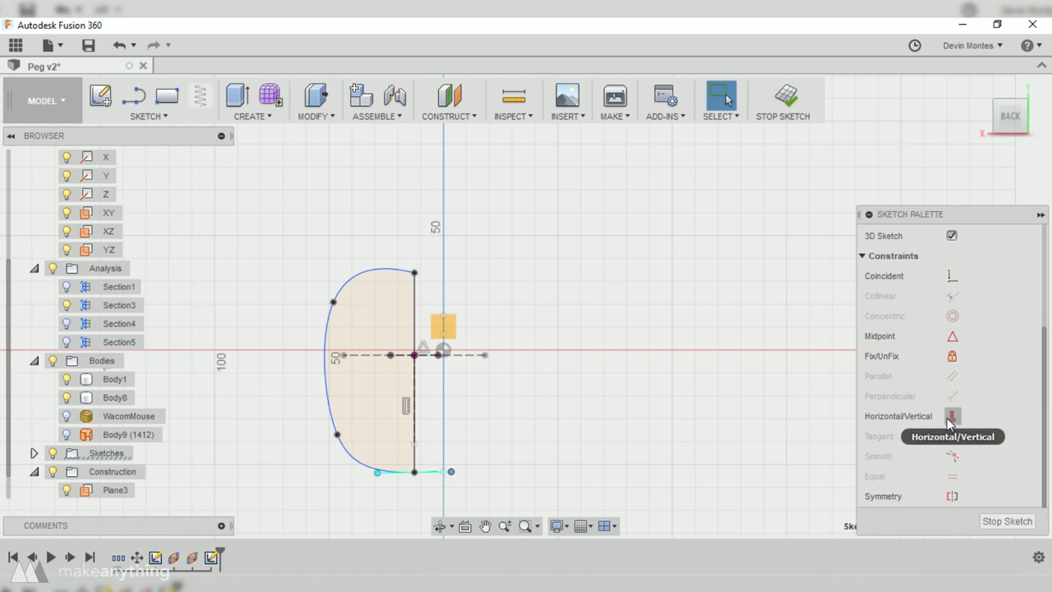
click(953, 413)
click(449, 469)
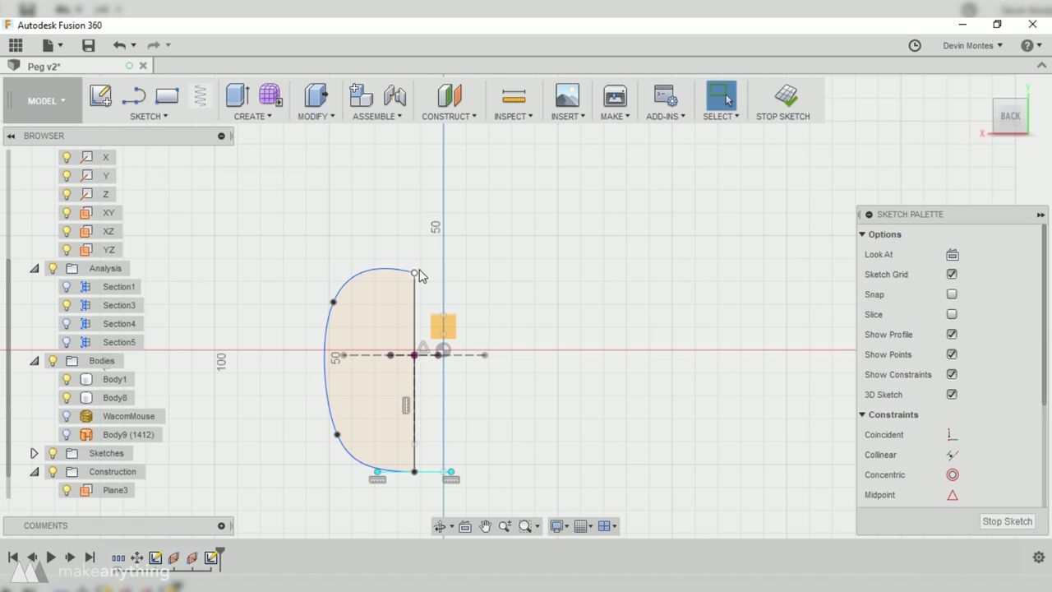
Step: Level the tangent handle at the spline's upper end and constrain it horizontal
click(398, 272)
drag(382, 266, 374, 280)
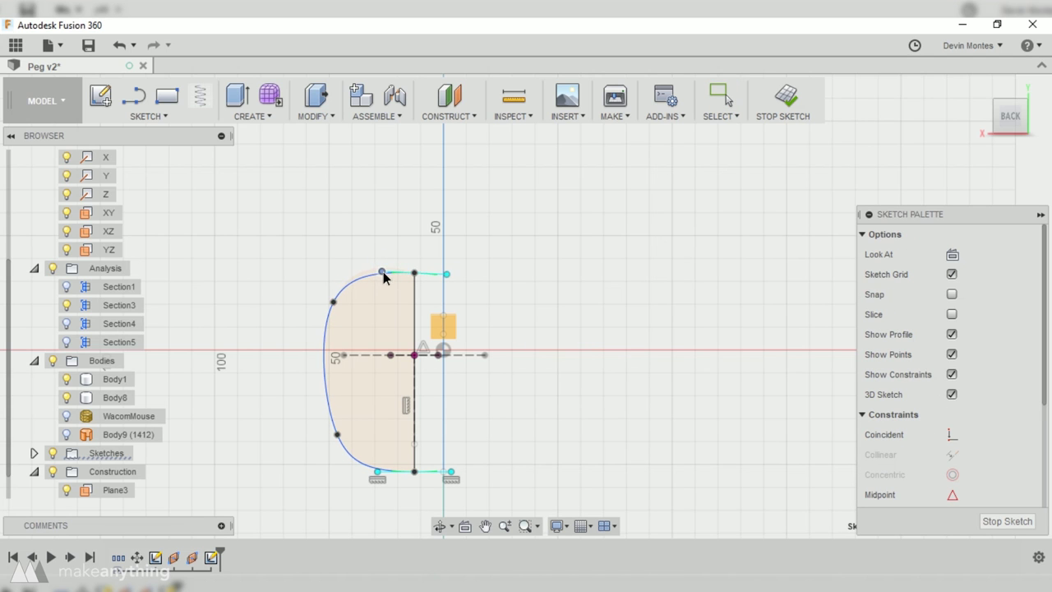
scroll(419, 272, up, 3)
click(443, 283)
right_click(444, 284)
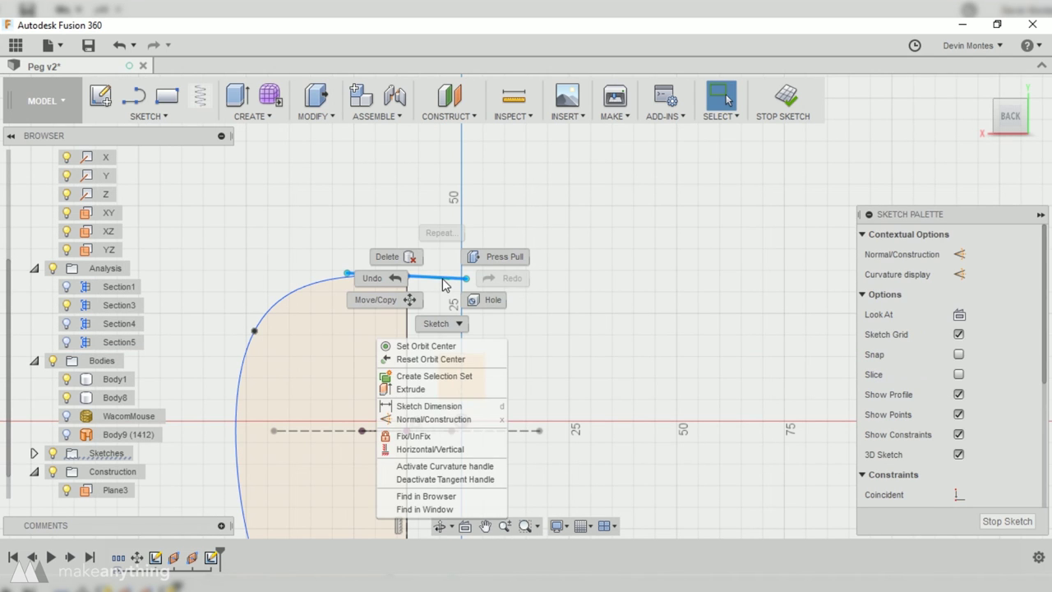
click(430, 449)
Step: Show the scanned mouse's mesh body, Body9, behind the sketch again
scroll(444, 361, down, 3)
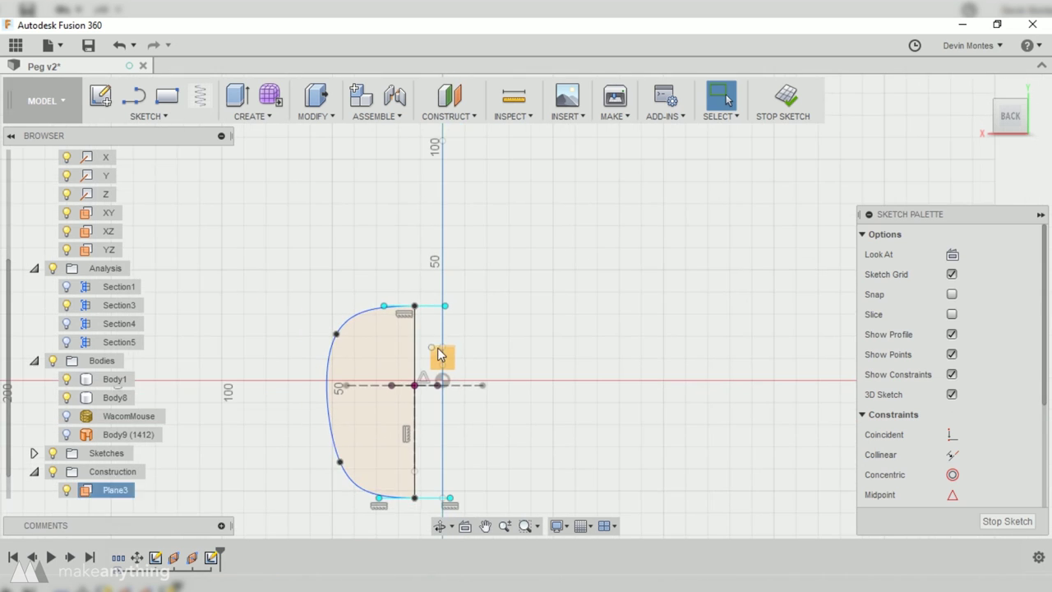
scroll(411, 353, up, 2)
click(66, 434)
scroll(387, 332, down, 2)
Step: Try moving the spline's upper and lower end points towards the ends of the mouse body, and undo both moves
drag(384, 271, 384, 209)
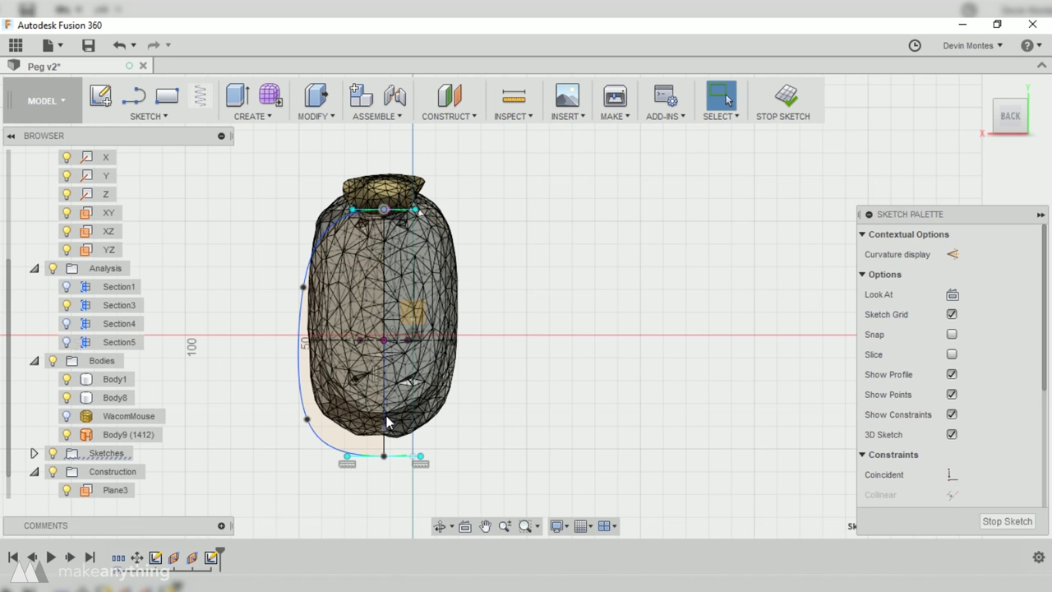
drag(384, 458, 386, 420)
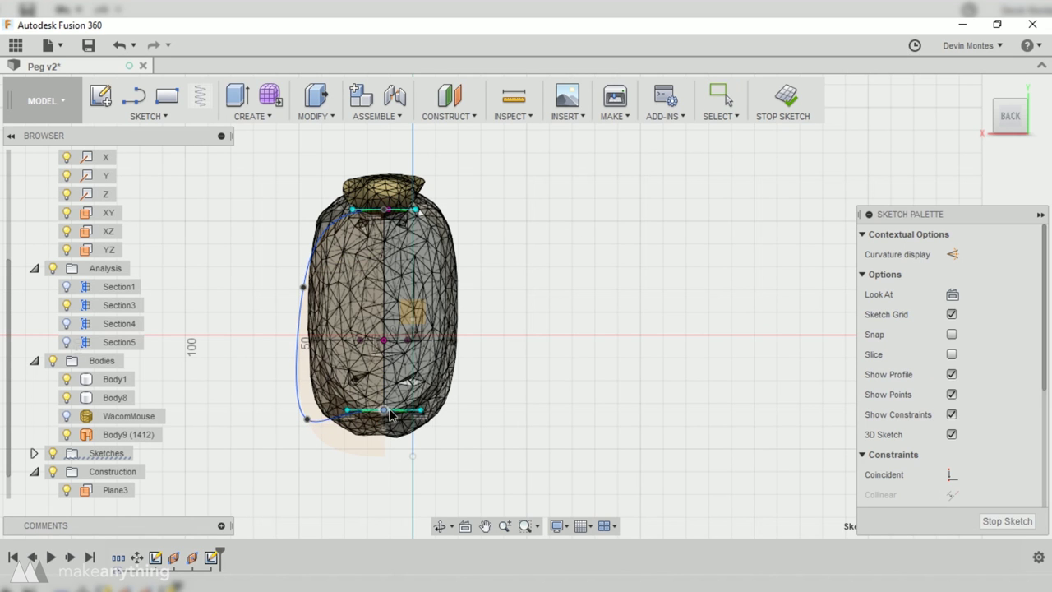
scroll(391, 237, up, 2)
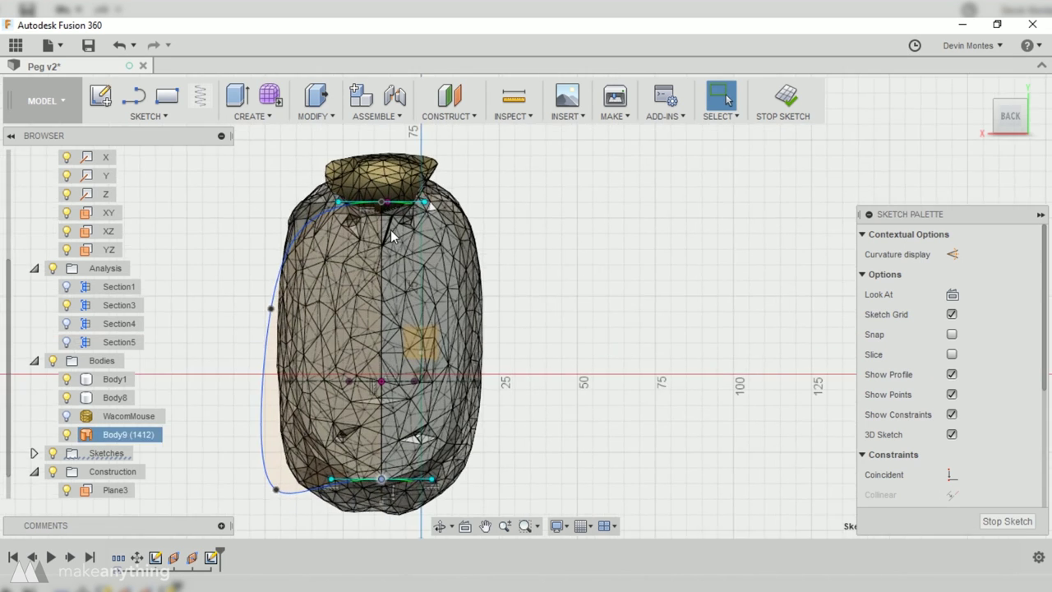
key(ctrl+z)
key(ctrl+z)
Step: Move the spline's upper end point to just below the mouse's top section and its lower end point to the mesh's bottom edge
drag(380, 271, 385, 212)
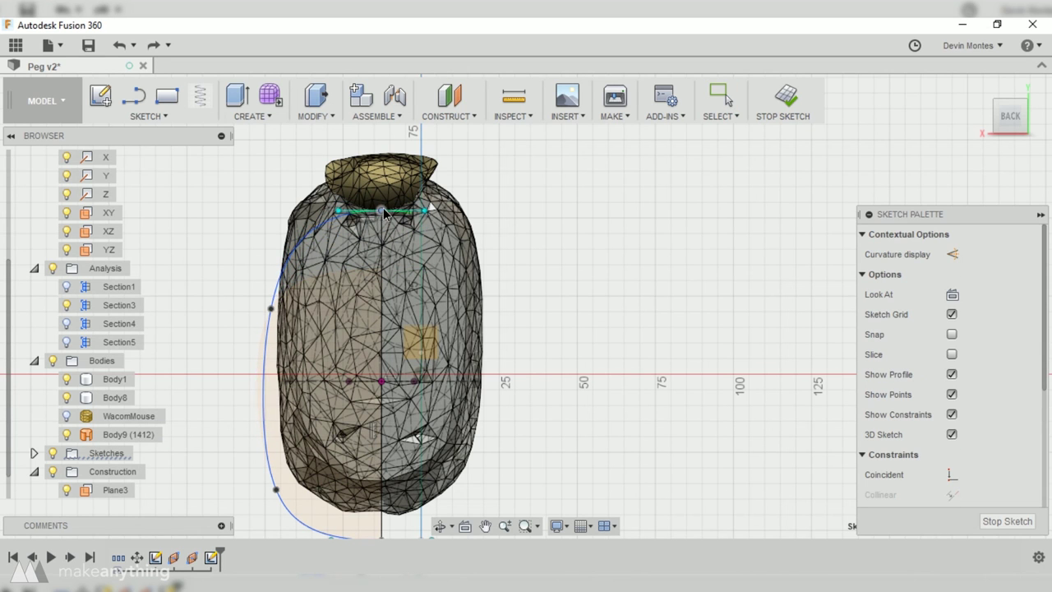
scroll(384, 447, down, 3)
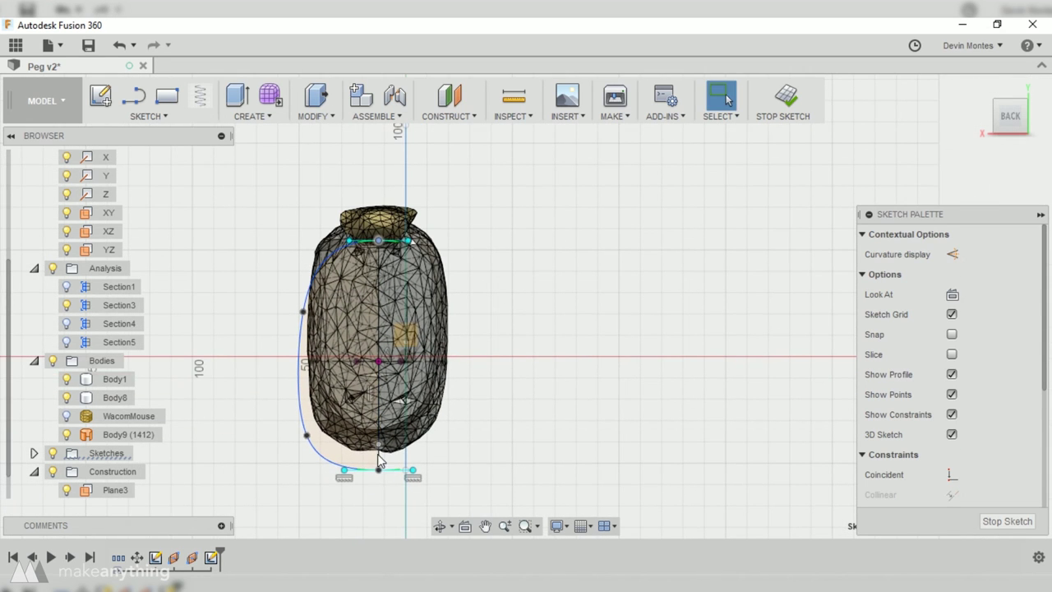
mouse_move(378, 465)
mouse_down()
mouse_move(381, 424)
mouse_move(379, 457)
mouse_up()
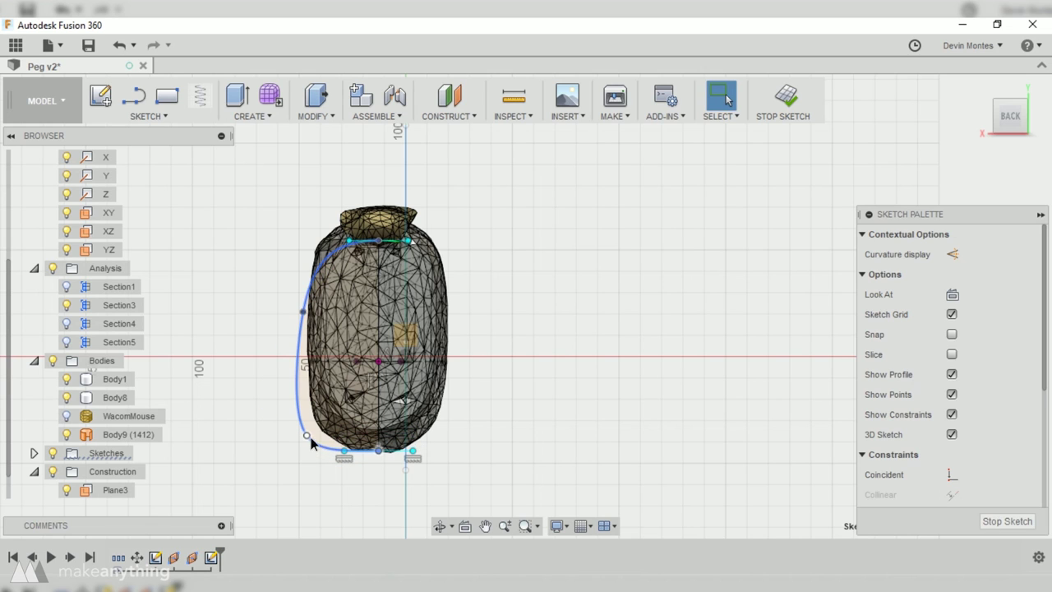
Step: Move the spline's lower end point up and its side points inward to follow the outline of the mouse's flat face
drag(309, 437, 330, 393)
drag(378, 451, 380, 426)
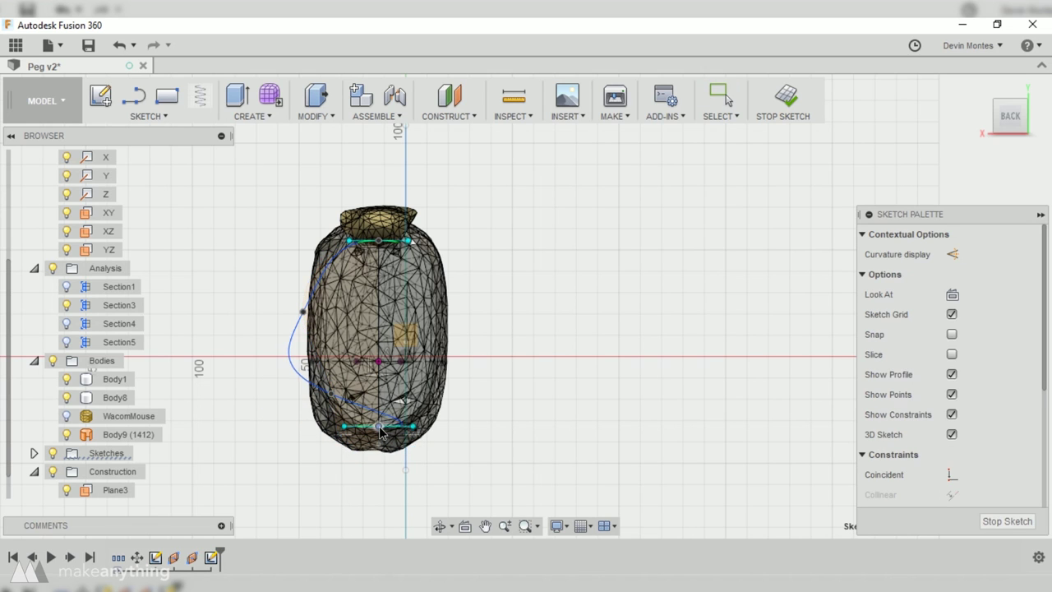
scroll(320, 293, up, 4)
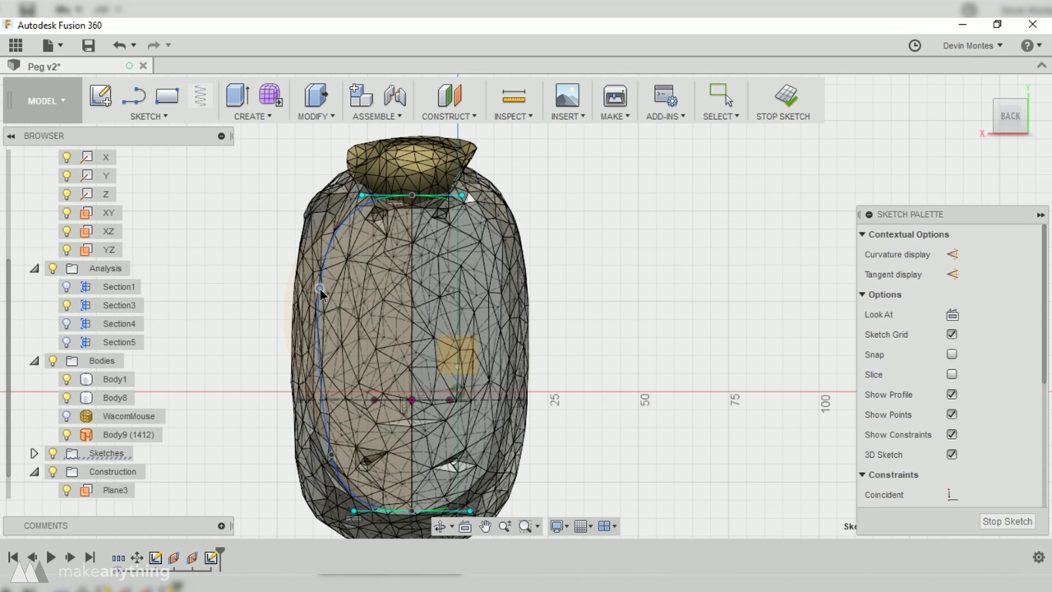
scroll(403, 411, up, 5)
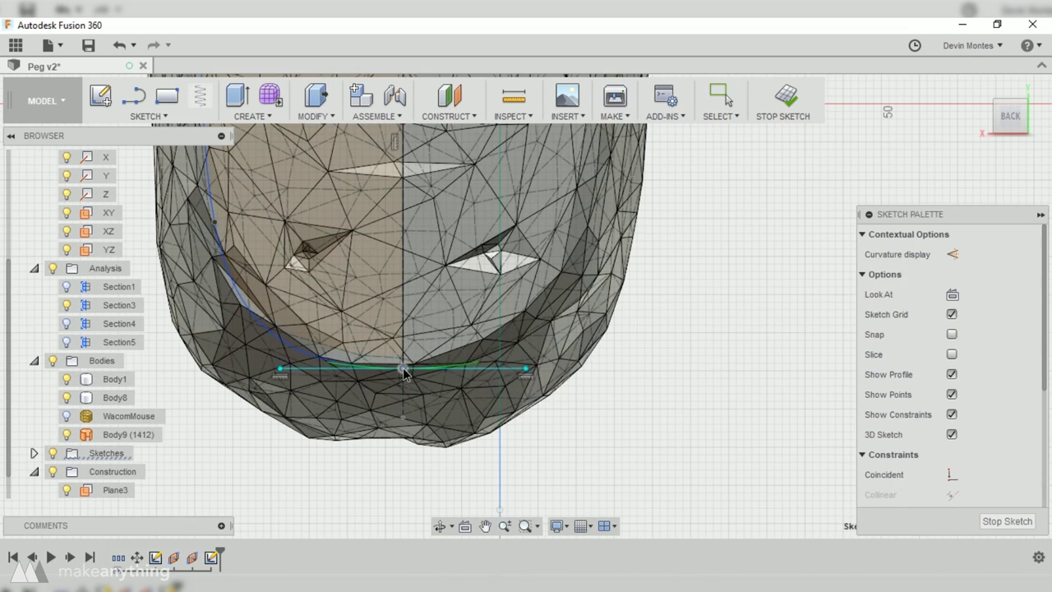
Step: Shorten the tangent handles at the spline's lower and upper ends to fit the curve to the mesh outline
click(279, 367)
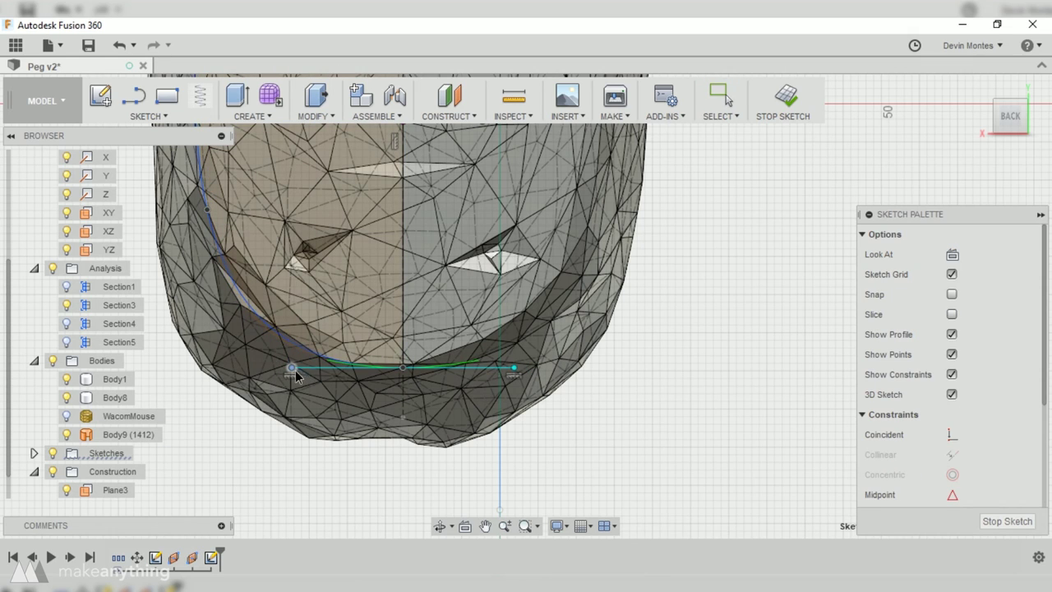
mouse_move(262, 230)
middle_down()
mouse_move(270, 488)
mouse_move(253, 536)
middle_up()
scroll(253, 535, down, 2)
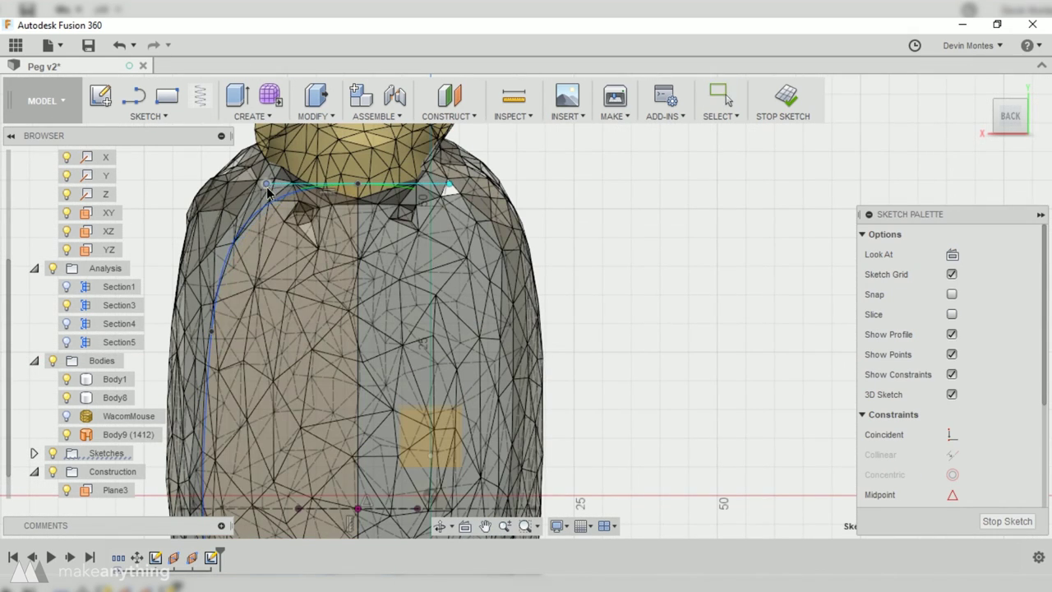
click(207, 343)
drag(266, 186, 274, 191)
middle_drag(292, 493, 292, 353)
Step: Mirror the half-profile spline about the vertical centre line and finish the sketch
scroll(242, 304, down, 3)
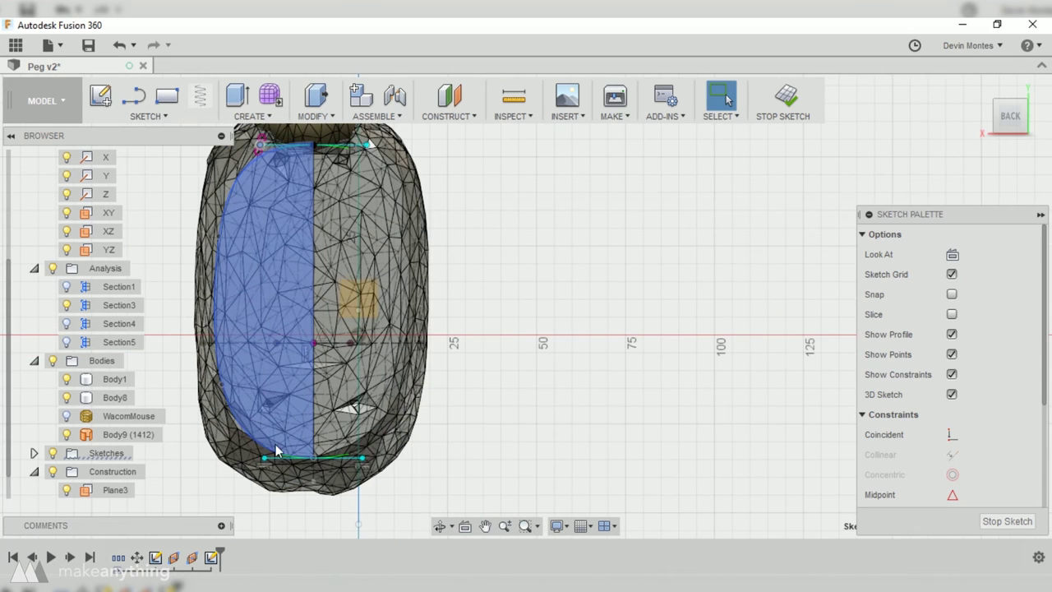
click(262, 443)
click(152, 118)
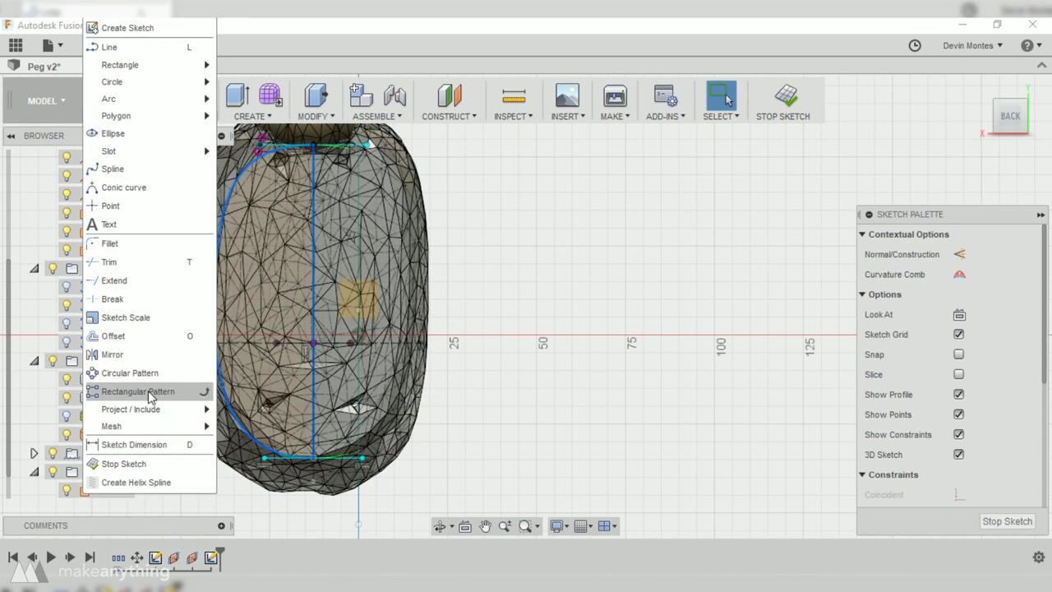
click(137, 355)
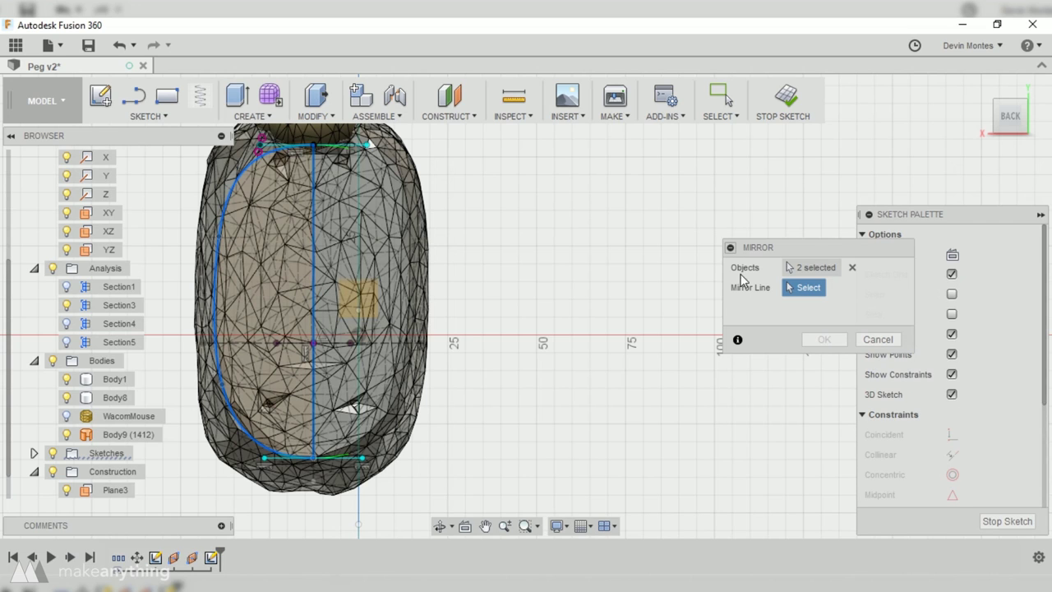
click(852, 270)
click(262, 446)
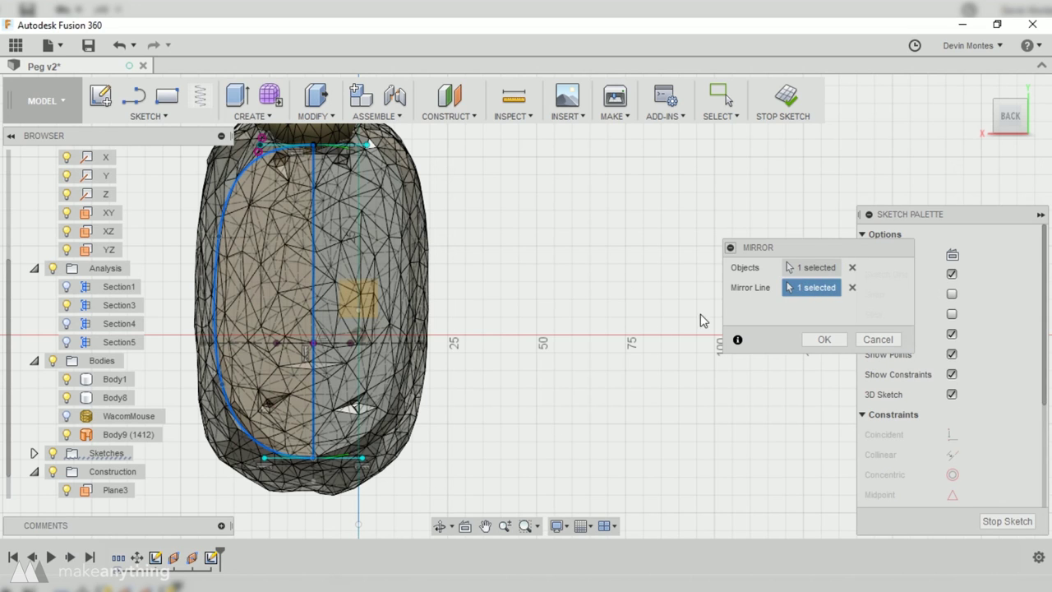
click(823, 339)
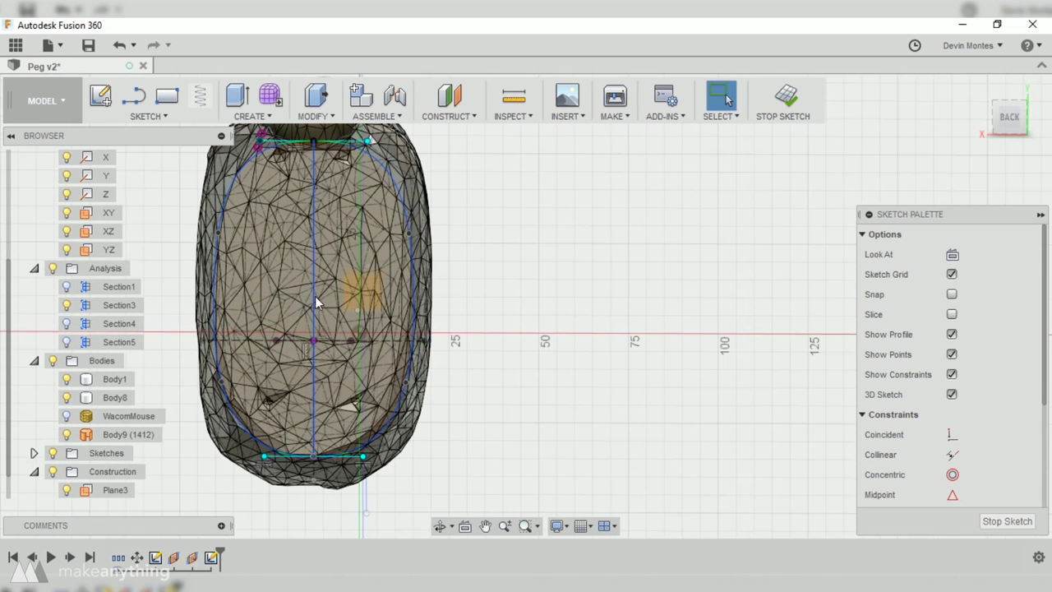
scroll(518, 336, down, 2)
shift+middle_drag(519, 337, 491, 462)
click(1026, 524)
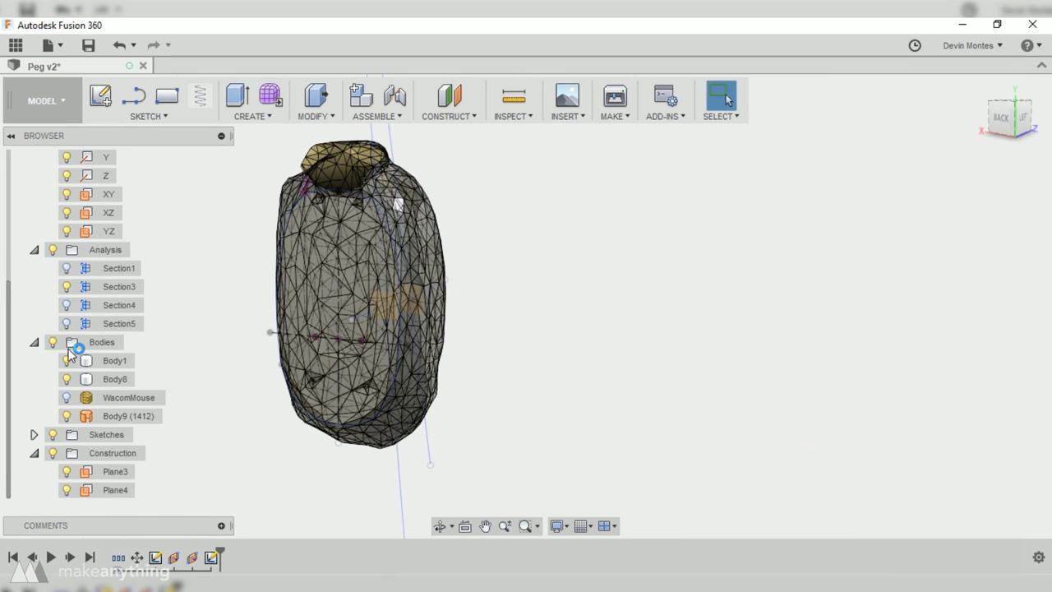
Step: Switch the displayed section analysis from Section3 to Section4
click(67, 287)
click(67, 305)
shift+middle_drag(233, 370, 394, 239)
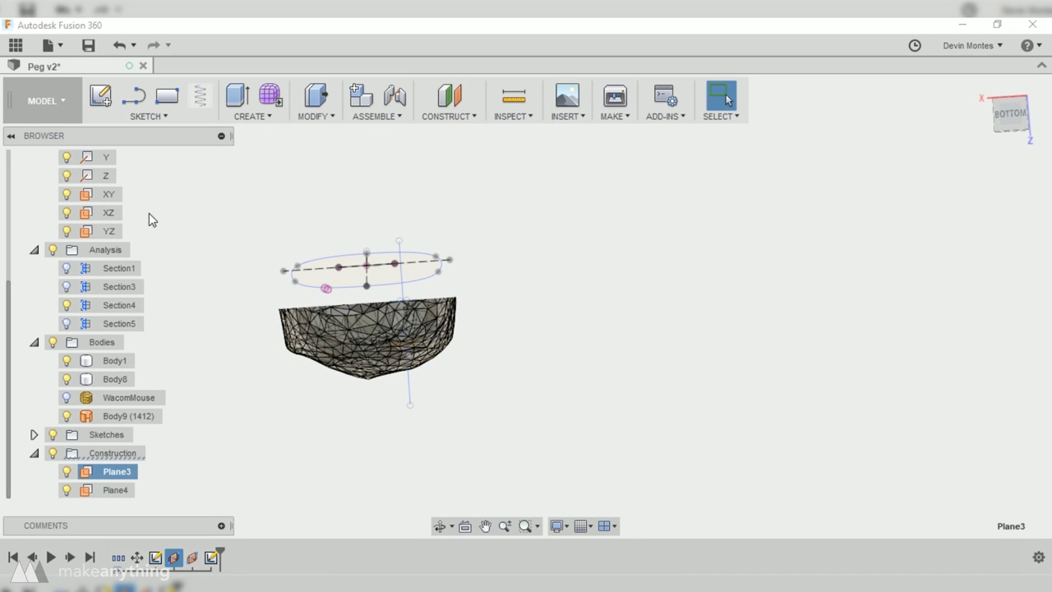
Step: Start a sketch on Plane3, view it from the back, and move the half-profile spline's upper side point to fit the mouse outline
click(126, 95)
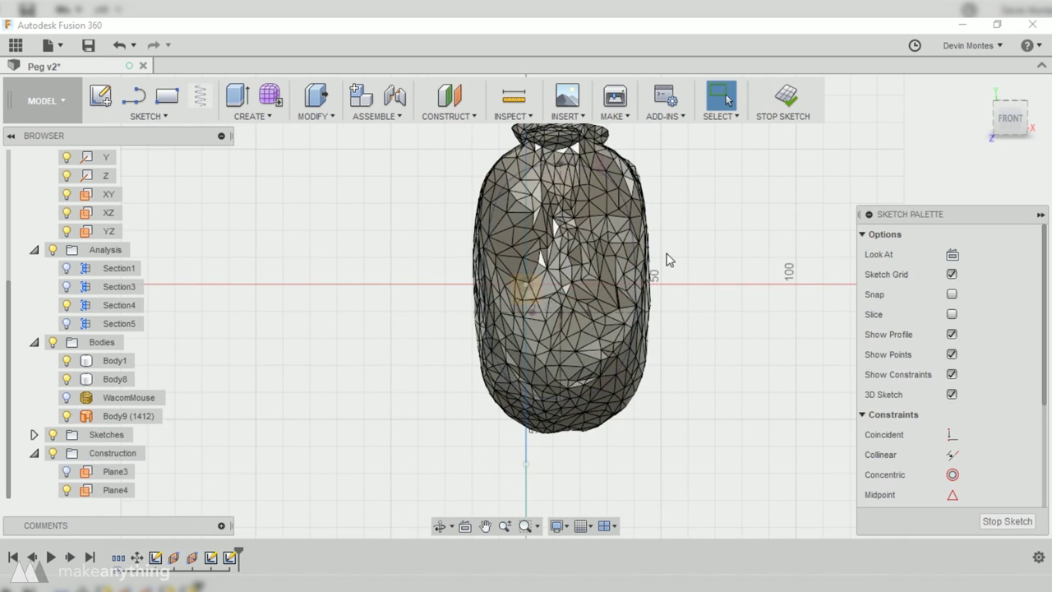
click(1021, 133)
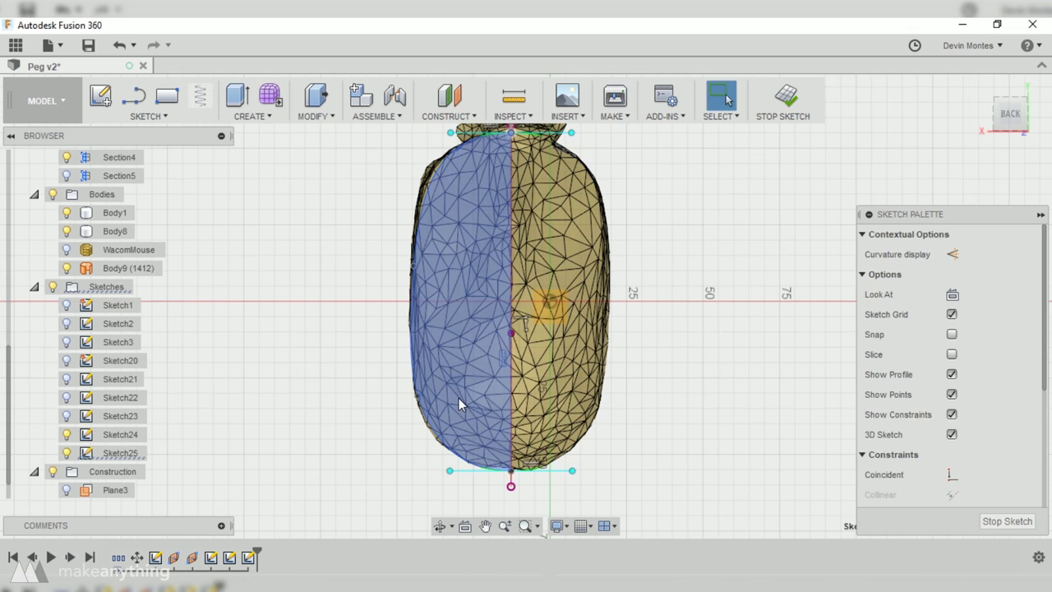
drag(412, 264, 412, 252)
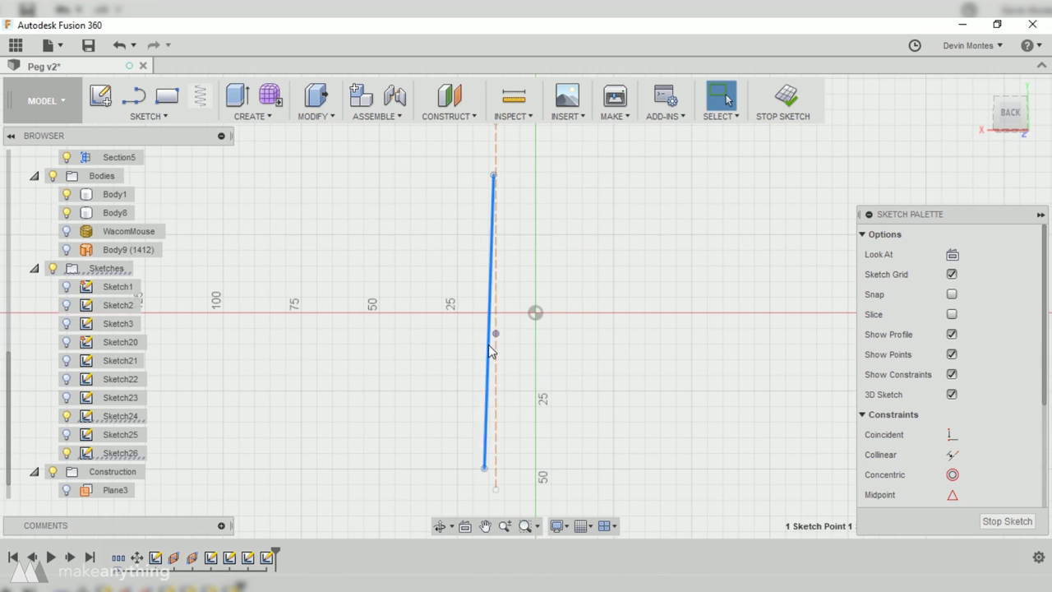
Step: Draw a four-point spline bulging out from the vertical construction line and activate tangent handles at both its ends
right_click(492, 430)
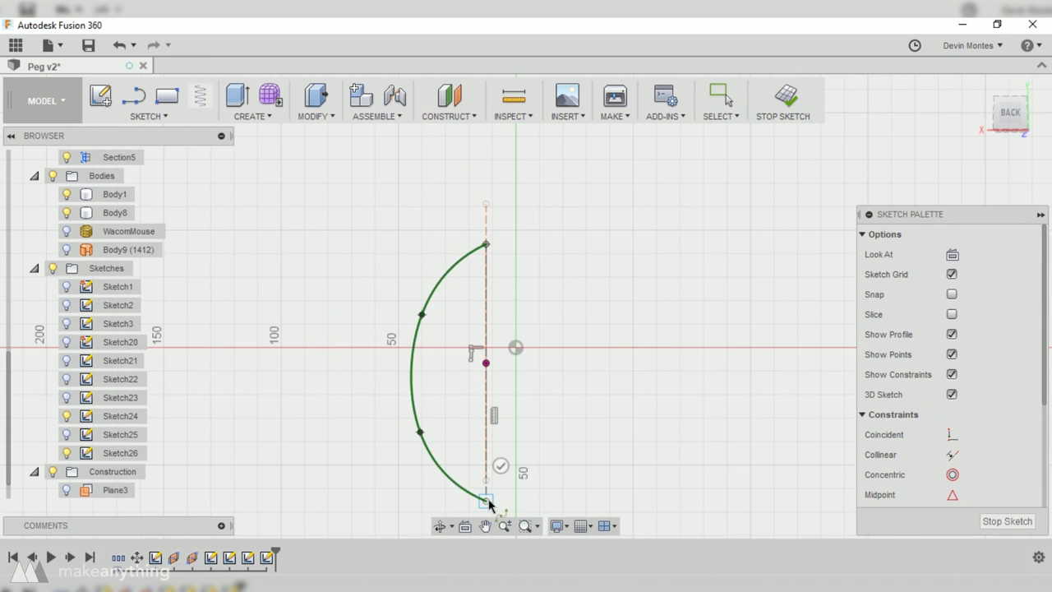
click(501, 465)
right_click(504, 507)
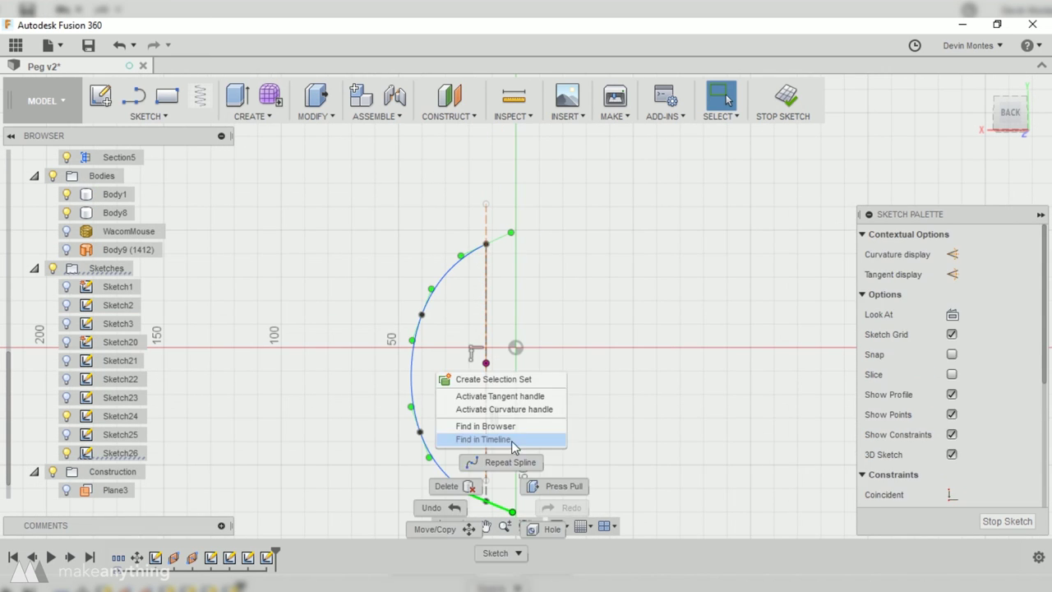
click(502, 397)
right_click(505, 499)
click(495, 376)
right_click(507, 242)
click(493, 410)
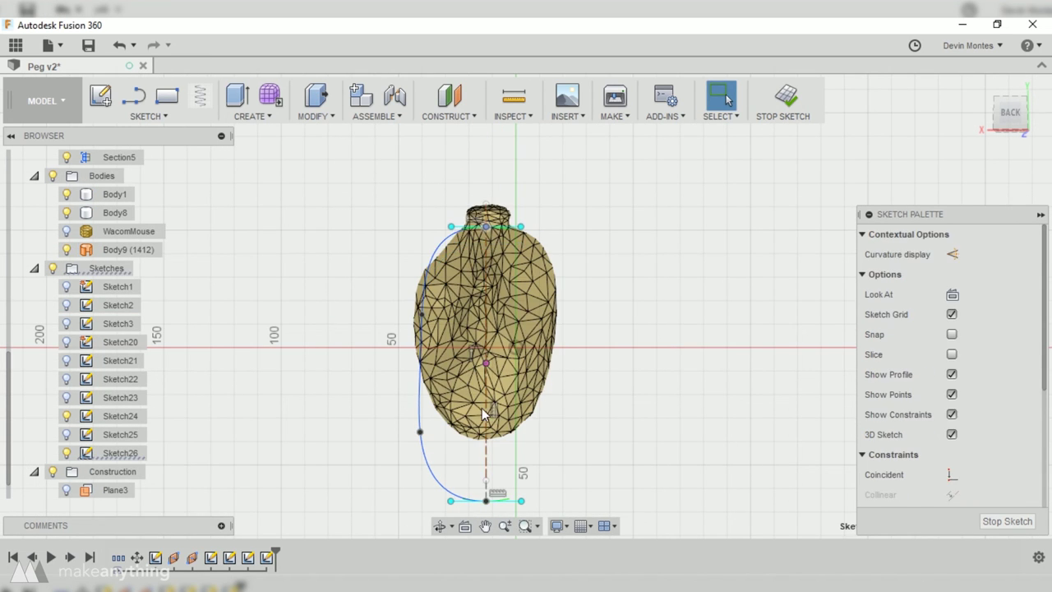
Step: Fit the spline's upper side point to the mouse outline and mirror the spline about the centre line, completing the sketch
drag(420, 275, 414, 282)
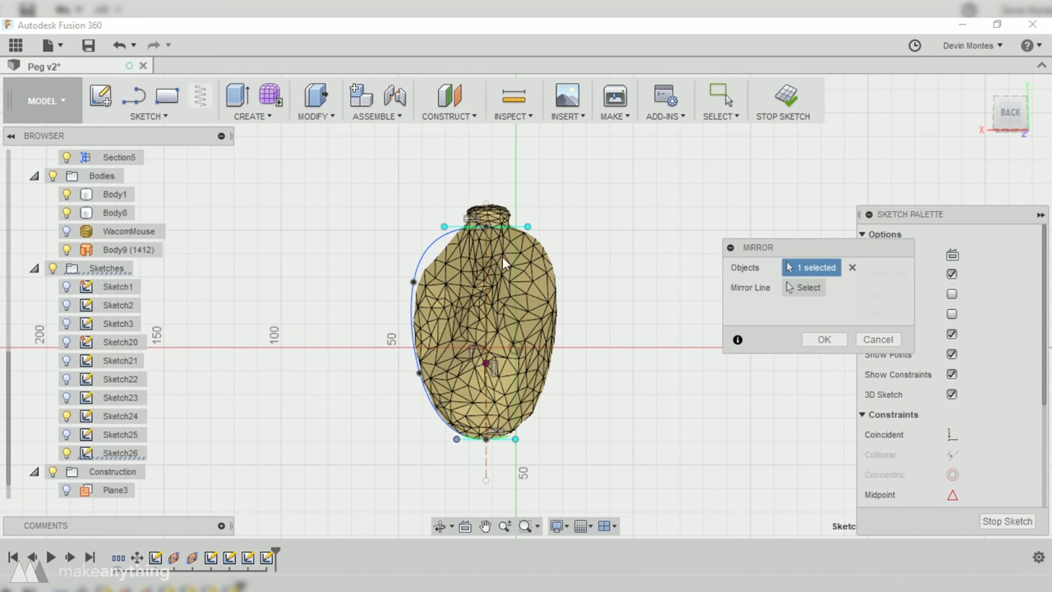
click(515, 262)
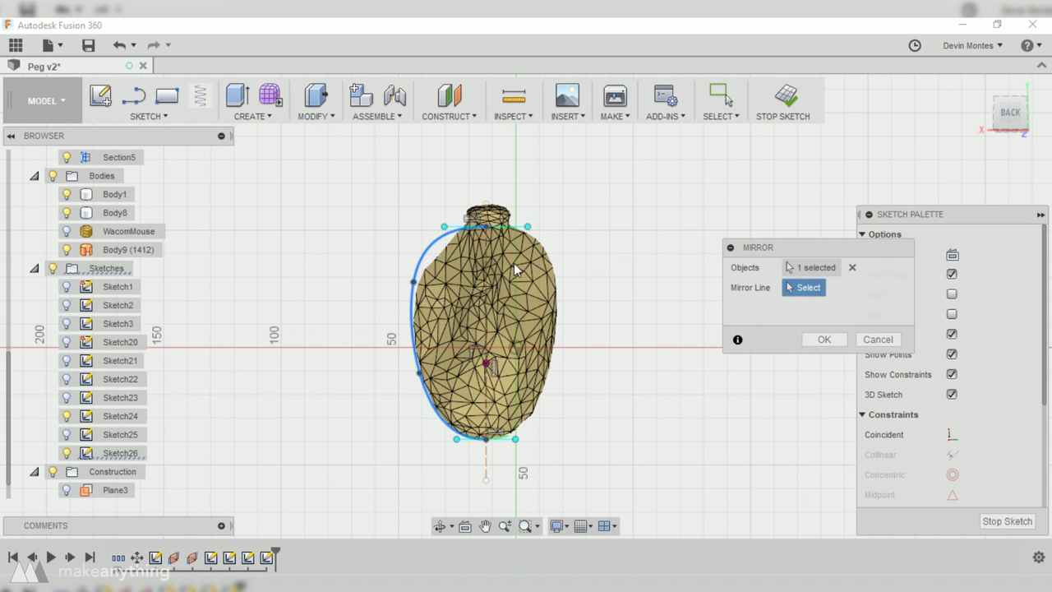
click(819, 337)
click(1007, 522)
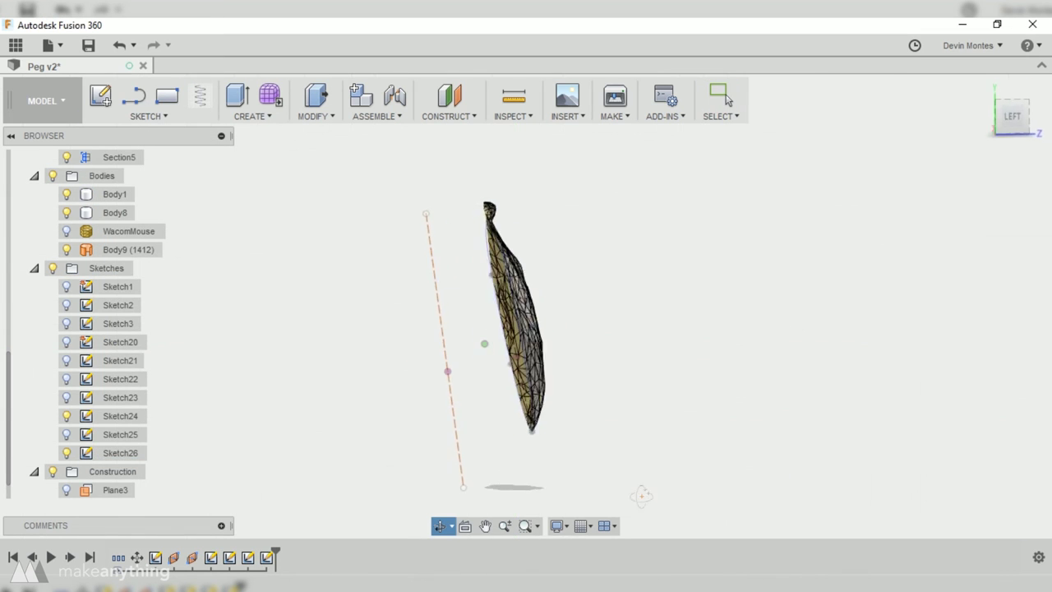
Step: Hide the mesh body Body9 and show the profile sketches Sketch25 and Sketch23 alongside Sketch26
click(66, 249)
click(67, 434)
click(67, 397)
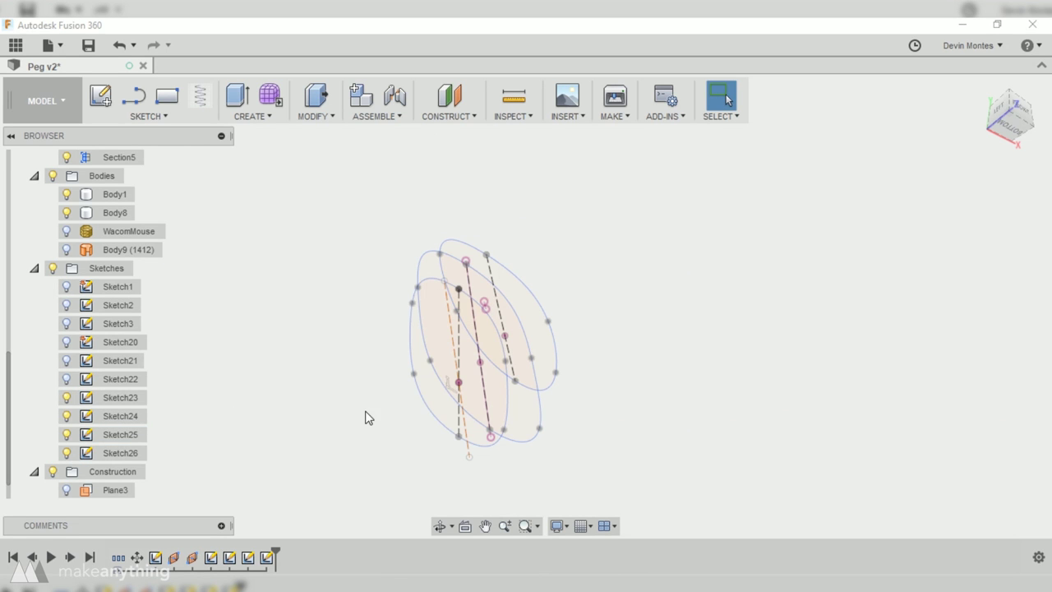
shift+middle_drag(366, 418, 361, 426)
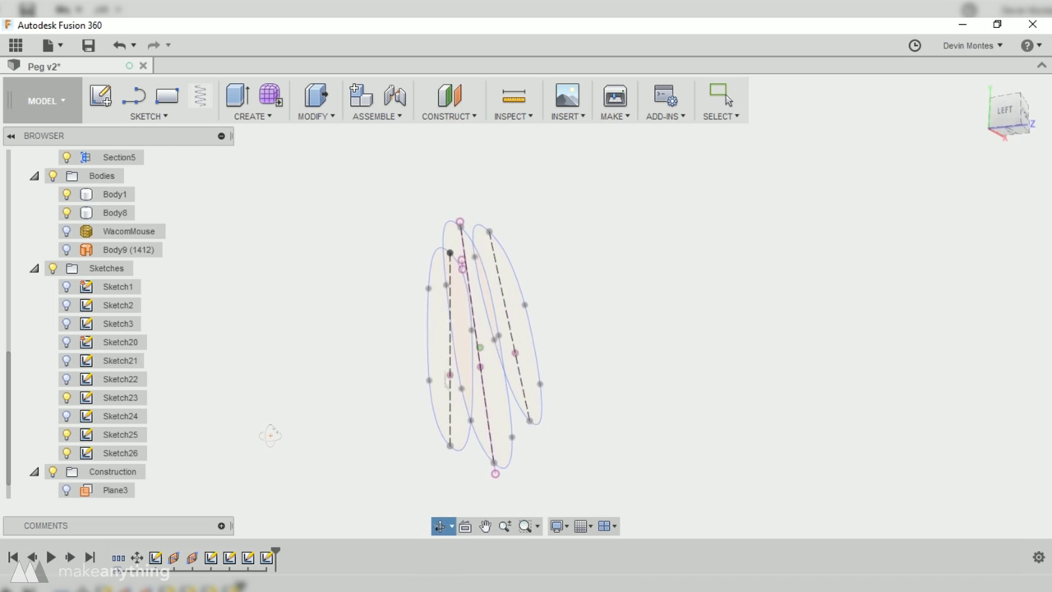
Step: Try to loft through the closed profiles of Sketch23, Sketch25 and Sketch26
click(253, 116)
click(246, 207)
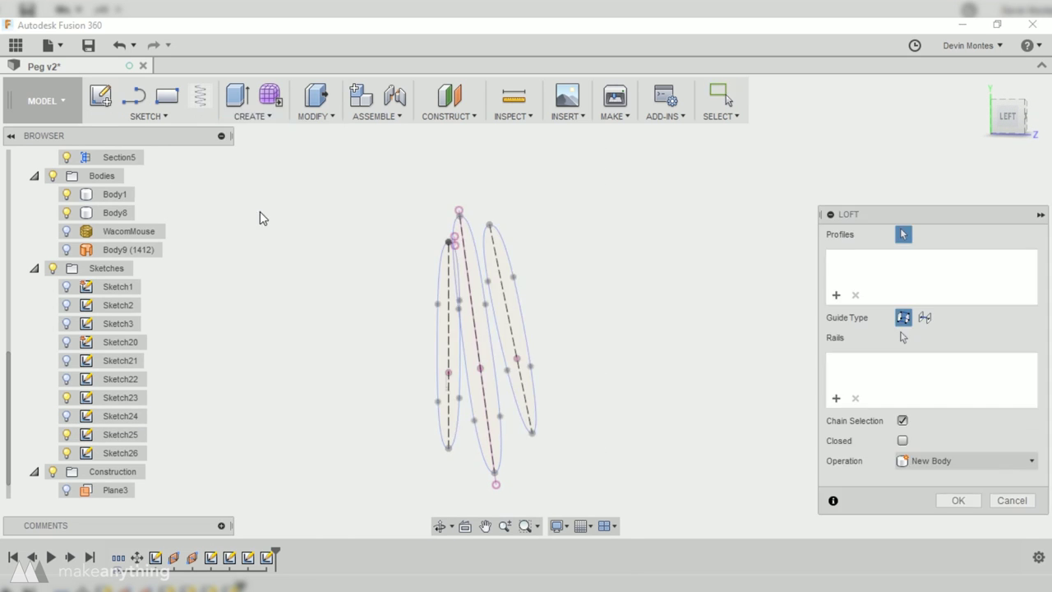
click(444, 441)
click(495, 466)
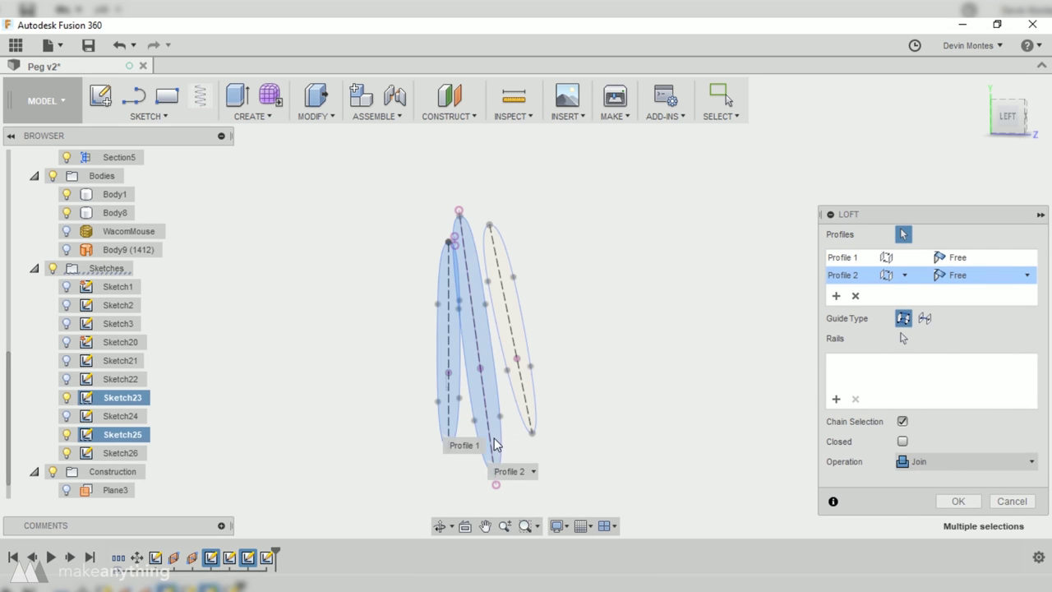
click(530, 413)
shift+middle_drag(581, 438, 465, 359)
click(463, 351)
click(485, 319)
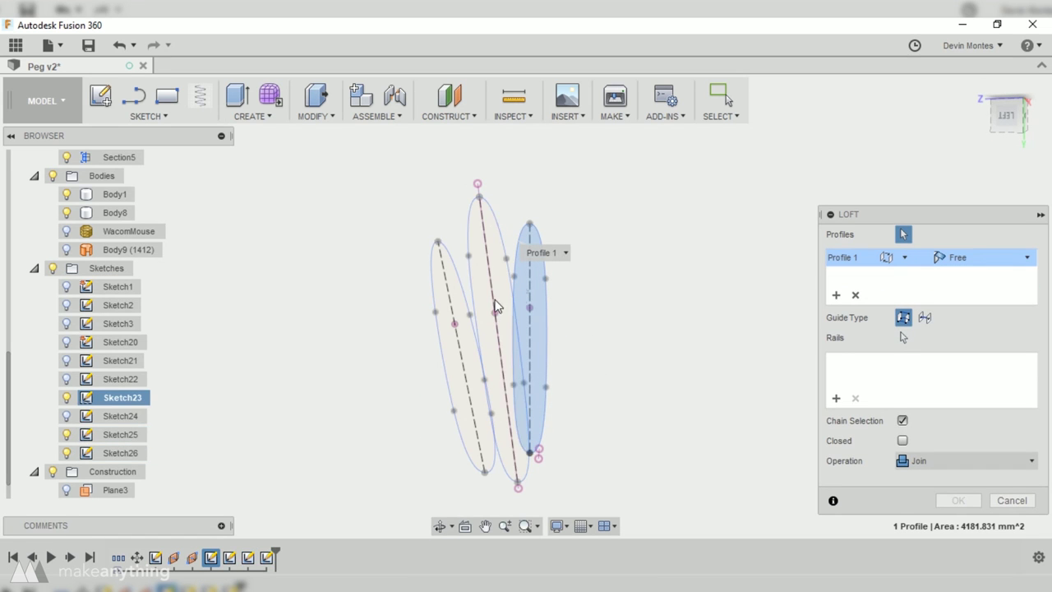
click(539, 330)
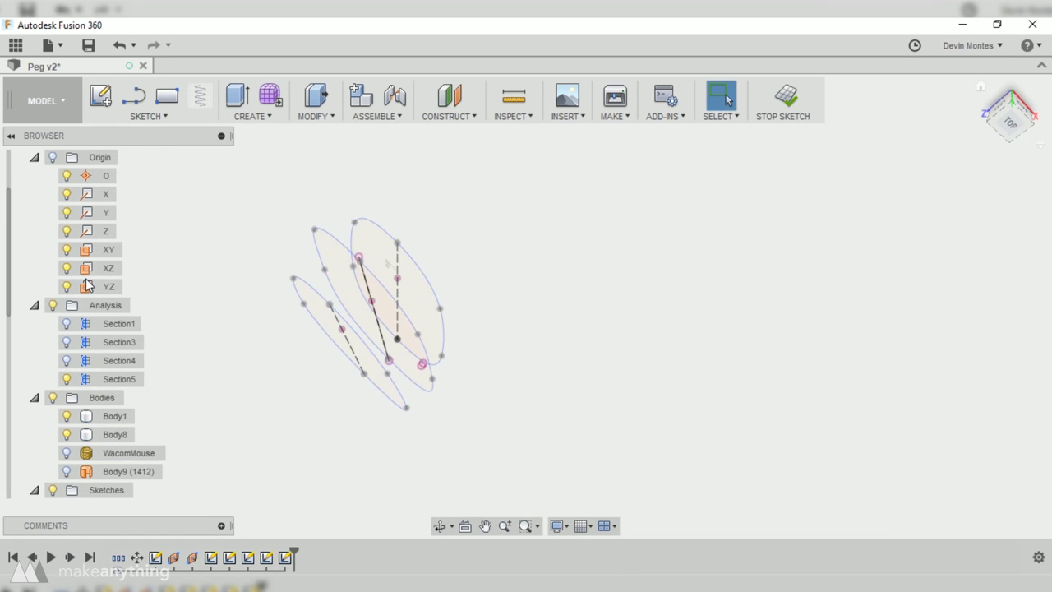
Step: Start a sketch on the YZ origin plane and hide the mesh body Body9
click(88, 288)
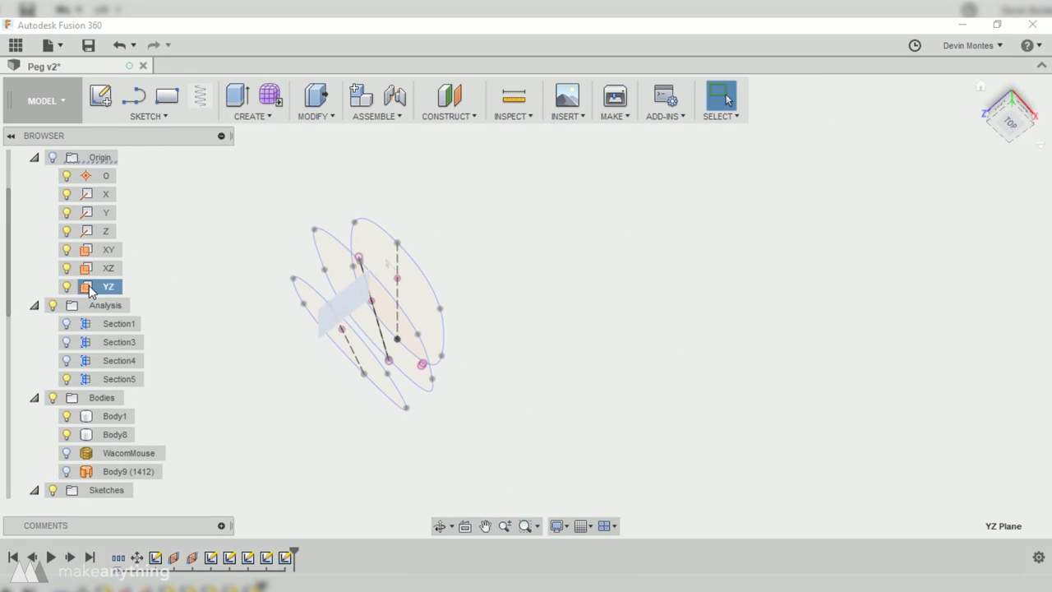
click(110, 98)
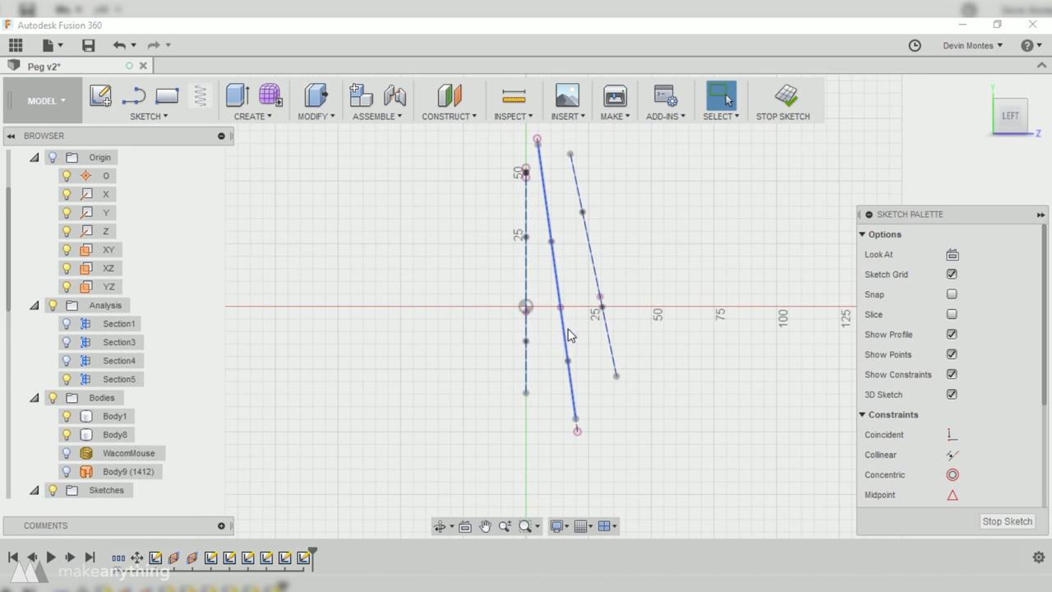
scroll(545, 185, down, 1)
middle_drag(574, 189, 469, 263)
scroll(466, 262, up, 4)
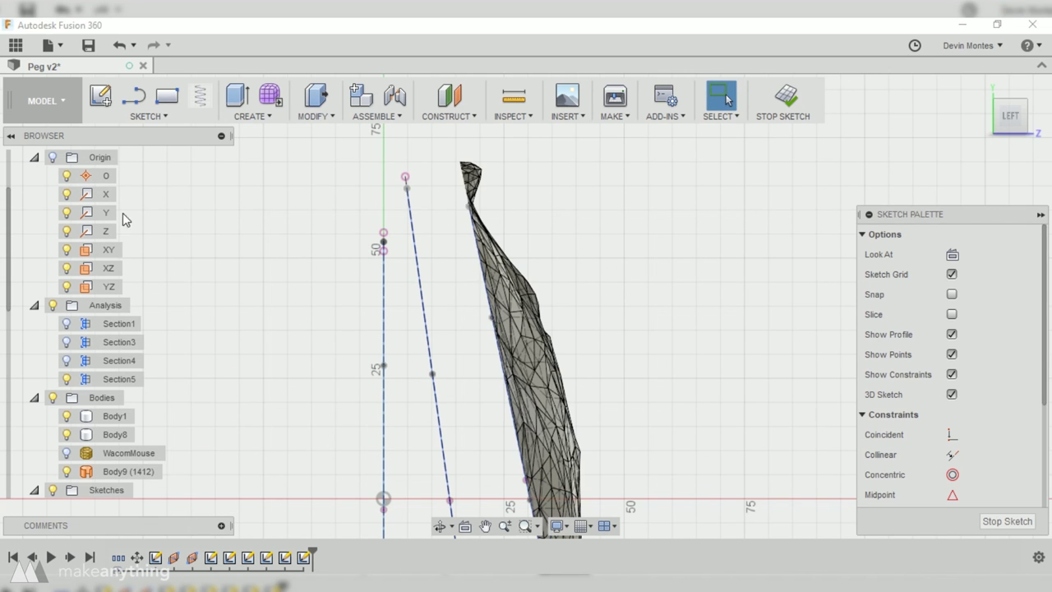
key(l)
click(67, 472)
Step: Try joining the upper ends of the three profile lines with line segments from the vertical one outward, and undo them
click(383, 246)
scroll(397, 237, up, 1)
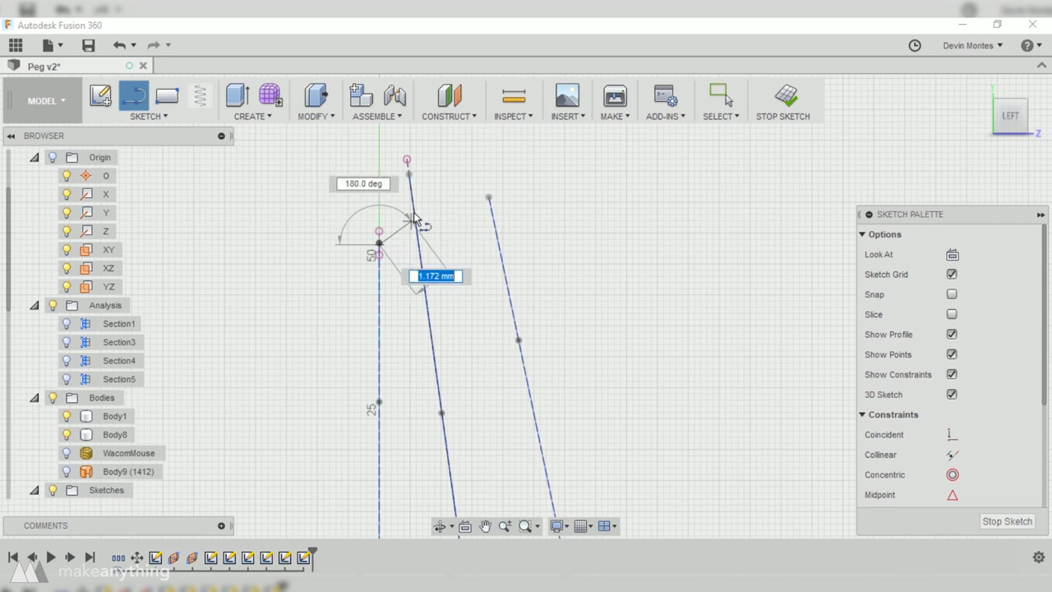
click(409, 181)
click(488, 196)
key(Escape)
key(ctrl+z)
key(ctrl+z)
Step: Connect the upper ends of the three profile lines with two line segments, starting from the outermost profile
click(134, 101)
click(488, 196)
click(408, 174)
click(378, 242)
key(Escape)
drag(488, 197, 462, 186)
Step: Join the lower ends of the three profile lines with two line segments and delete the one reaching the outermost profile
scroll(462, 187, down, 4)
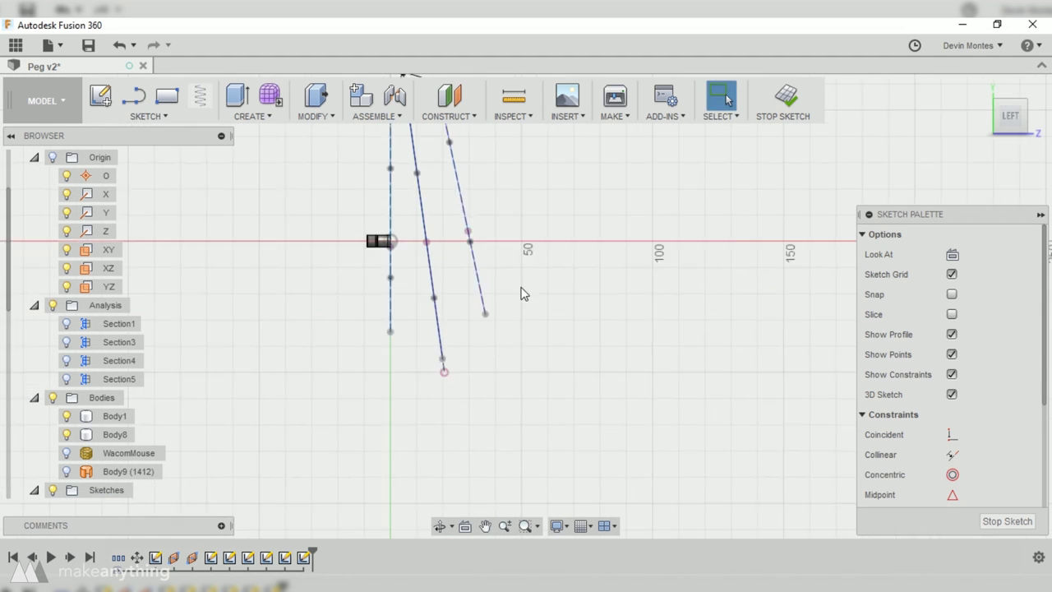
scroll(438, 323, up, 3)
key(l)
click(340, 381)
click(432, 447)
click(529, 346)
drag(432, 446, 448, 392)
click(502, 361)
key(Delete)
Step: Draw an arc between the lower ends of the middle and outermost profiles and delete the remaining straight lower segment
click(149, 116)
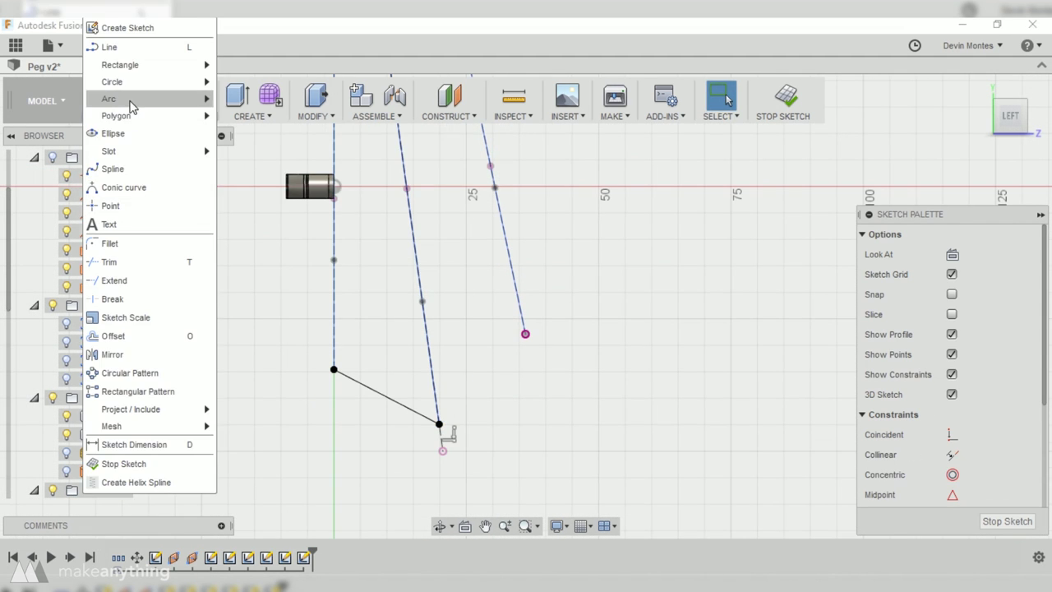
mouse_move(132, 101)
click(255, 101)
click(439, 424)
click(525, 334)
key(Escape)
click(371, 389)
key(Delete)
Step: Draw an arc from the vertical profile's lower end to the middle profile's lower end
click(149, 116)
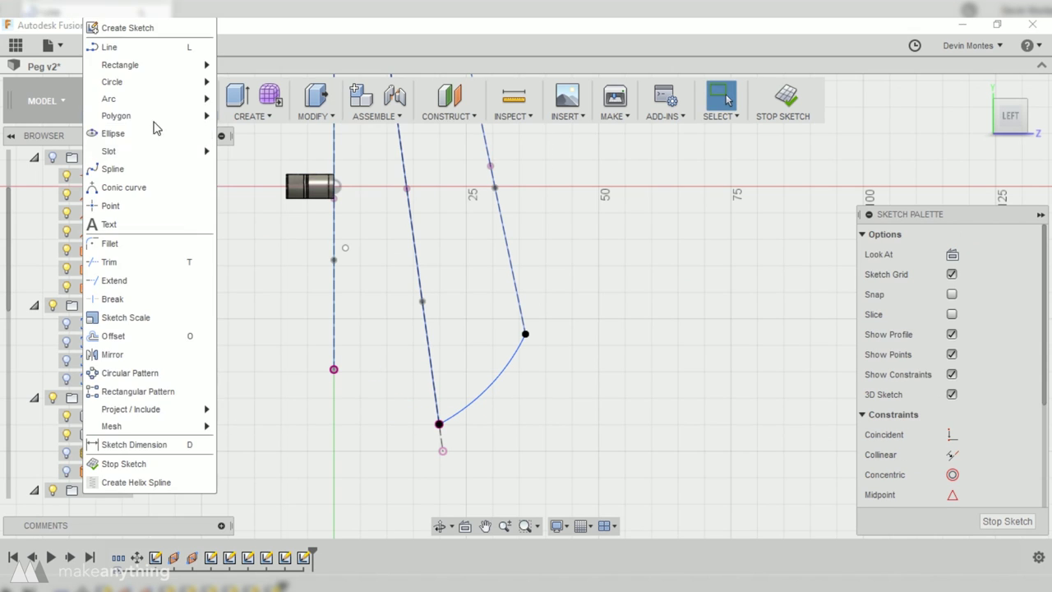
click(254, 101)
click(334, 369)
click(439, 424)
key(Escape)
Step: Delete the arc between the middle and outermost profiles' lower ends and try a spline in its place
click(507, 369)
scroll(506, 436, down, 3)
key(Delete)
click(145, 116)
click(117, 168)
click(471, 431)
click(517, 383)
key(Escape)
Step: Draw a spline from the middle profile's lower end through the outermost profile's lower end to its upper end, and pull the upper tangent handle outward
click(149, 116)
click(117, 168)
click(472, 431)
click(518, 383)
click(465, 133)
key(Escape)
drag(484, 181, 495, 181)
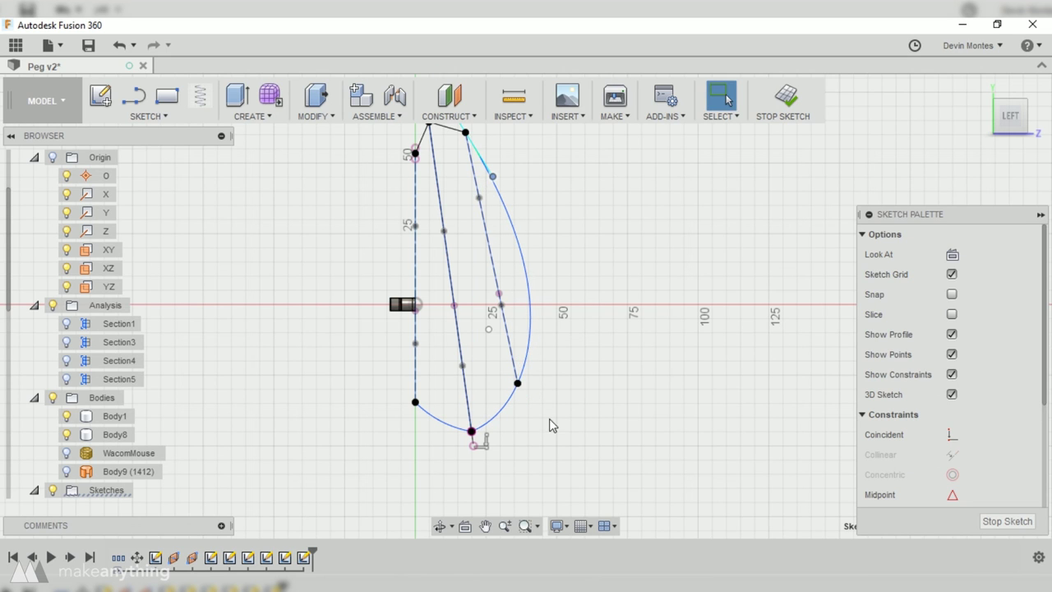
Step: Finish the rail sketch and set up a loft through the outermost, middle and vertical profiles
click(992, 522)
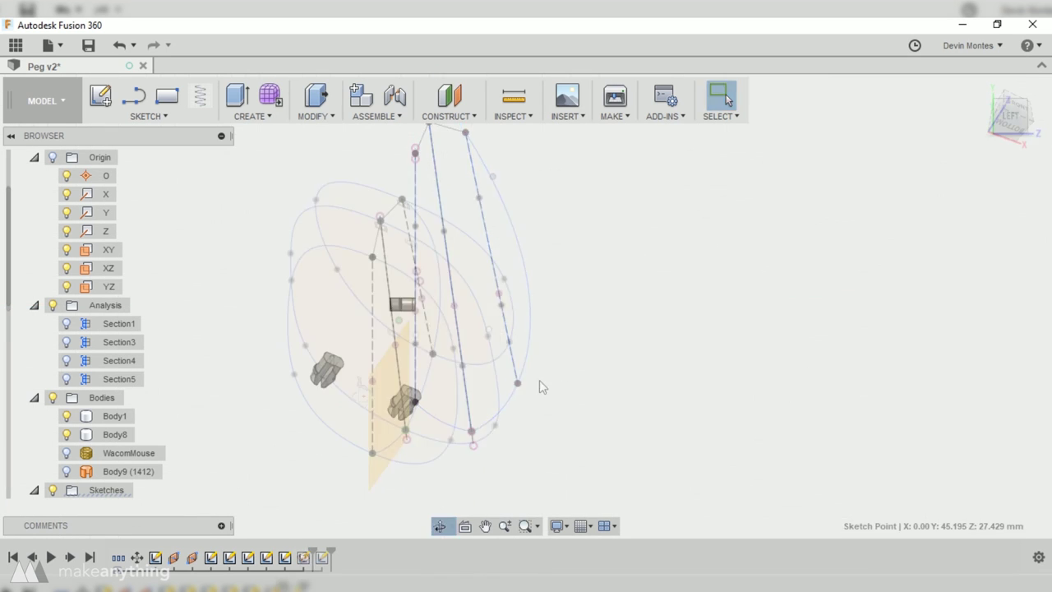
click(255, 118)
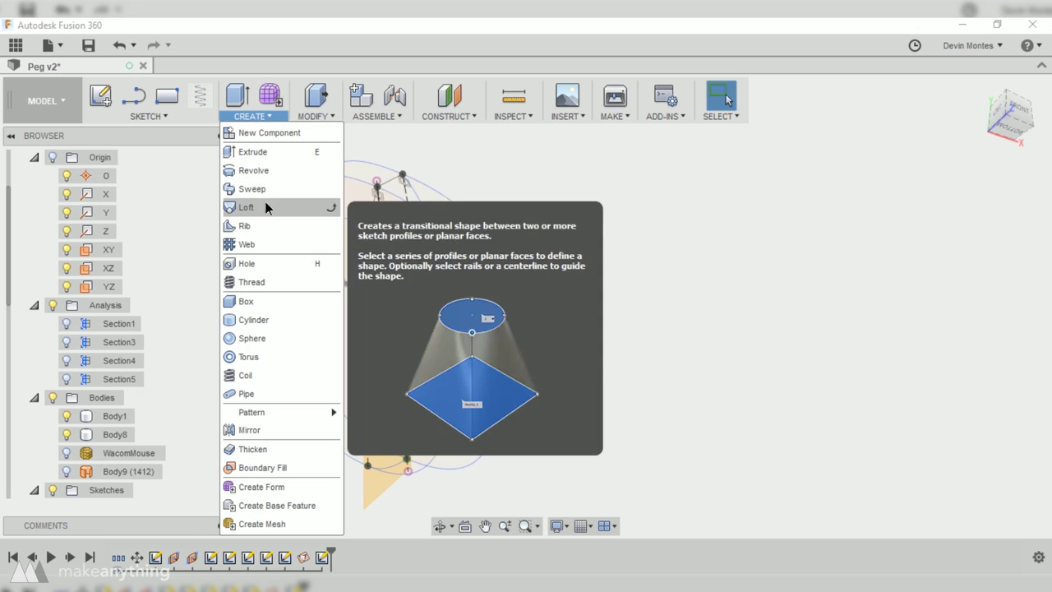
click(263, 207)
click(372, 281)
click(316, 319)
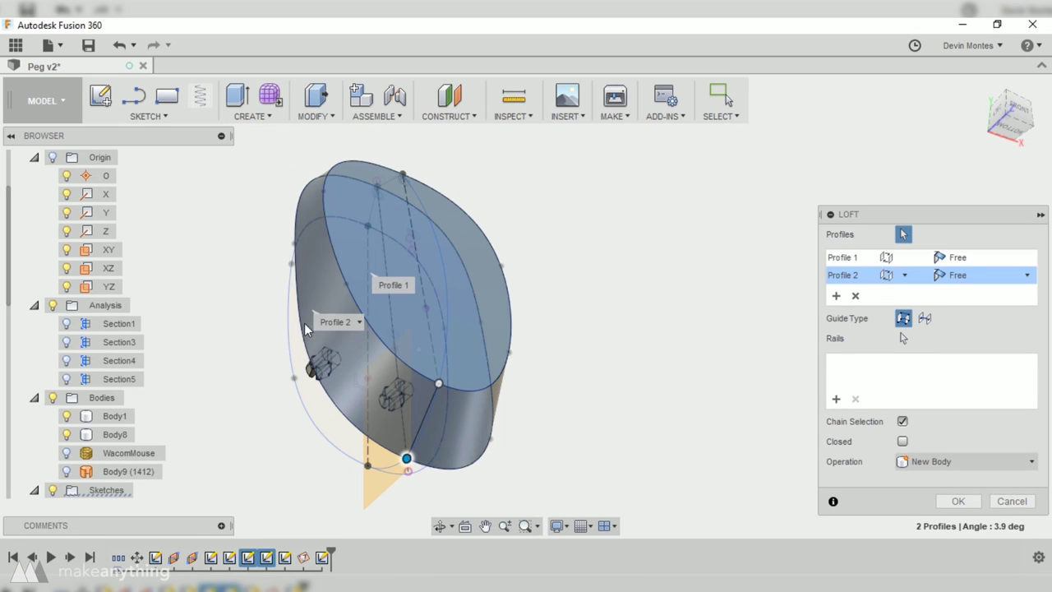
shift+middle_drag(571, 383, 632, 383)
shift+middle_drag(718, 375, 744, 419)
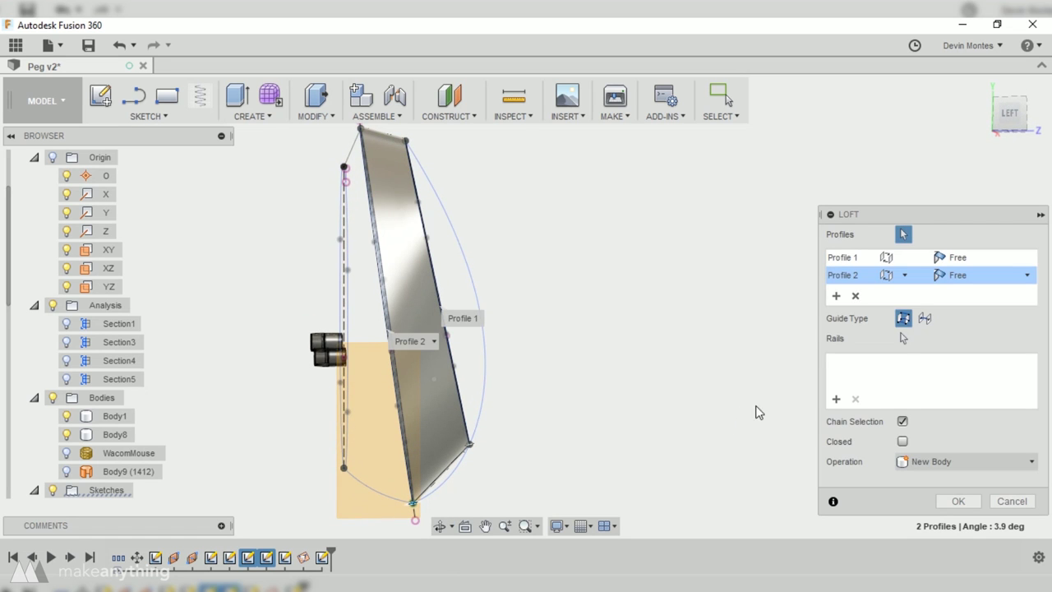
click(343, 437)
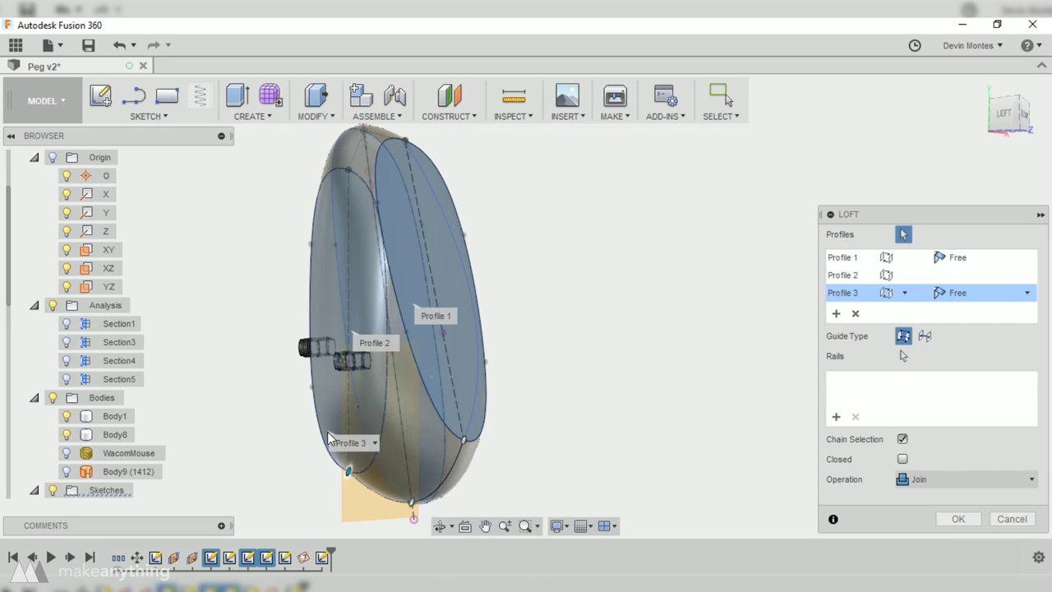
shift+middle_drag(530, 464, 567, 451)
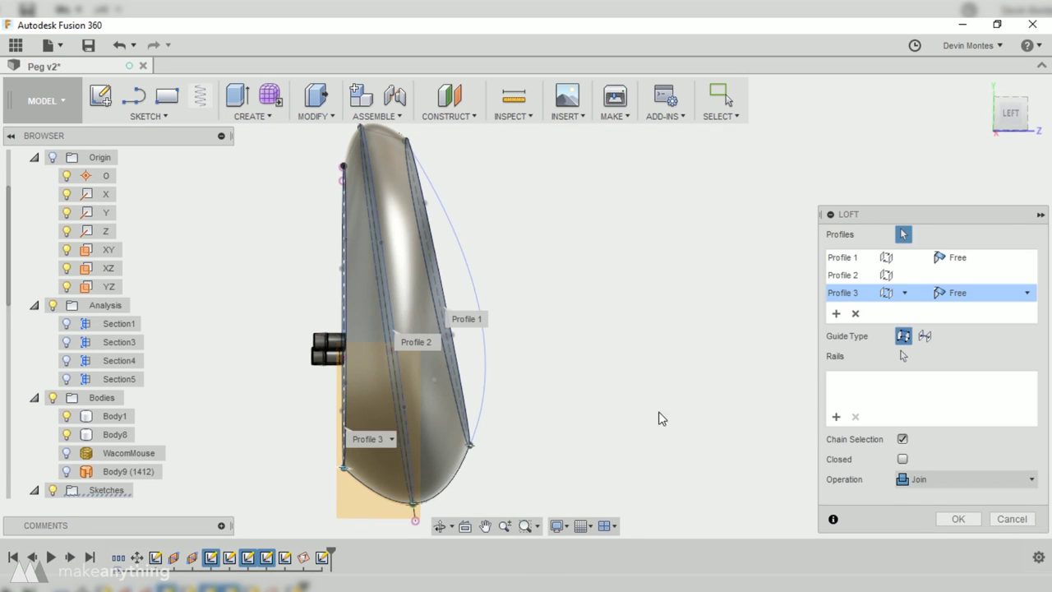
Step: Try using the sketched curve chain as the loft's guide rail, and cancel the loft
click(834, 416)
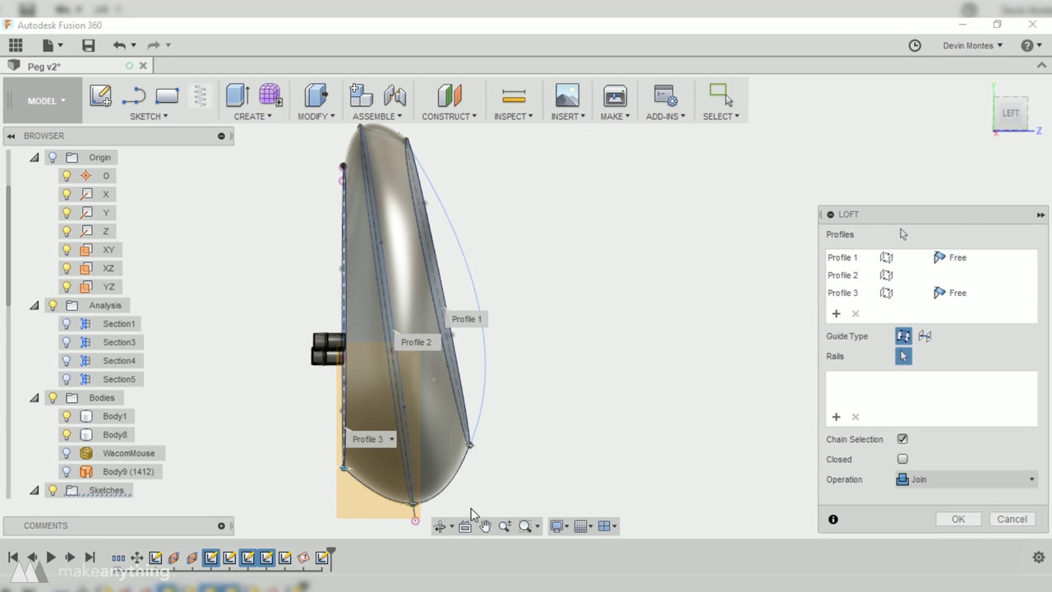
click(437, 500)
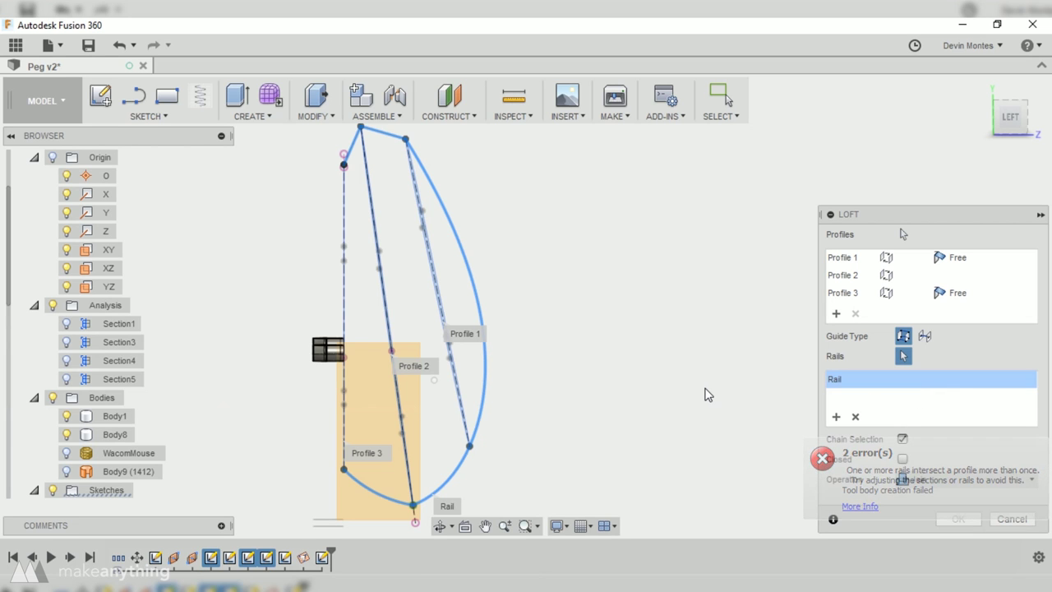
key(Escape)
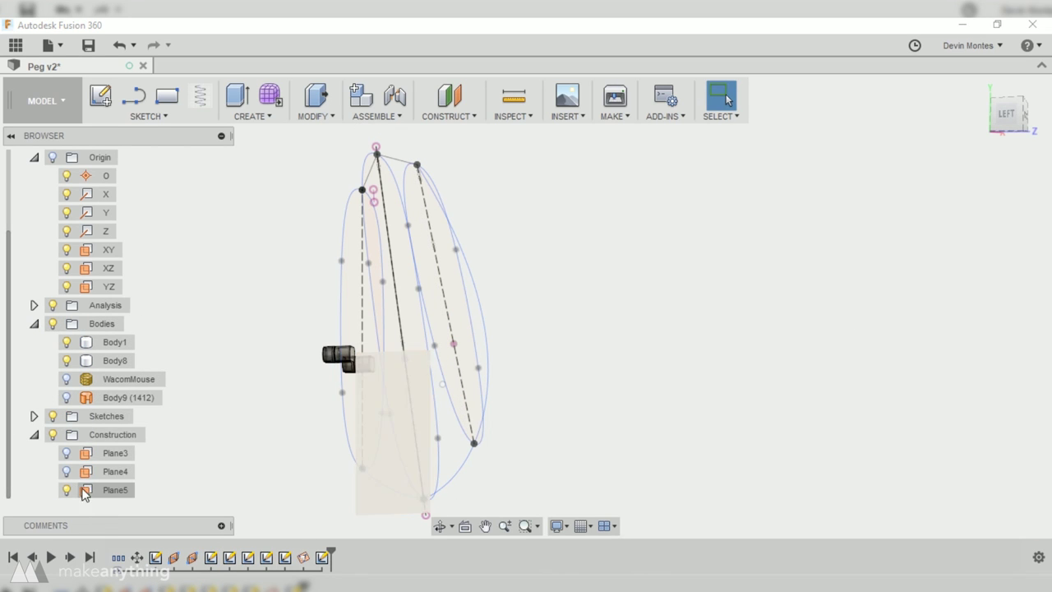
Step: Create a sketch on Plane5 and draw a spline from the middle profile's lower end through the outermost profile's lower end to its upper end
click(100, 491)
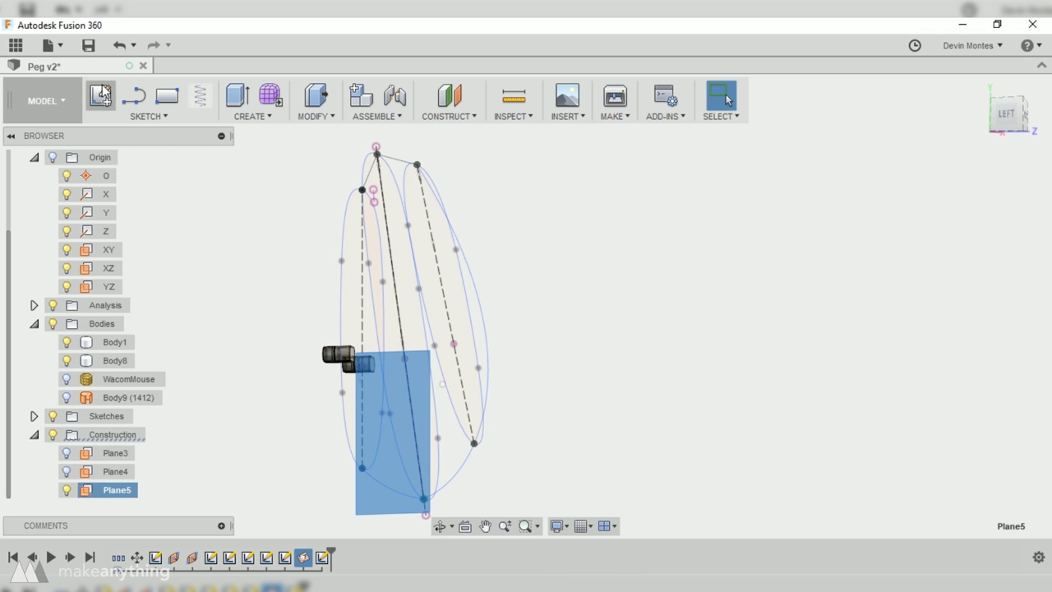
click(134, 97)
key(Escape)
click(140, 115)
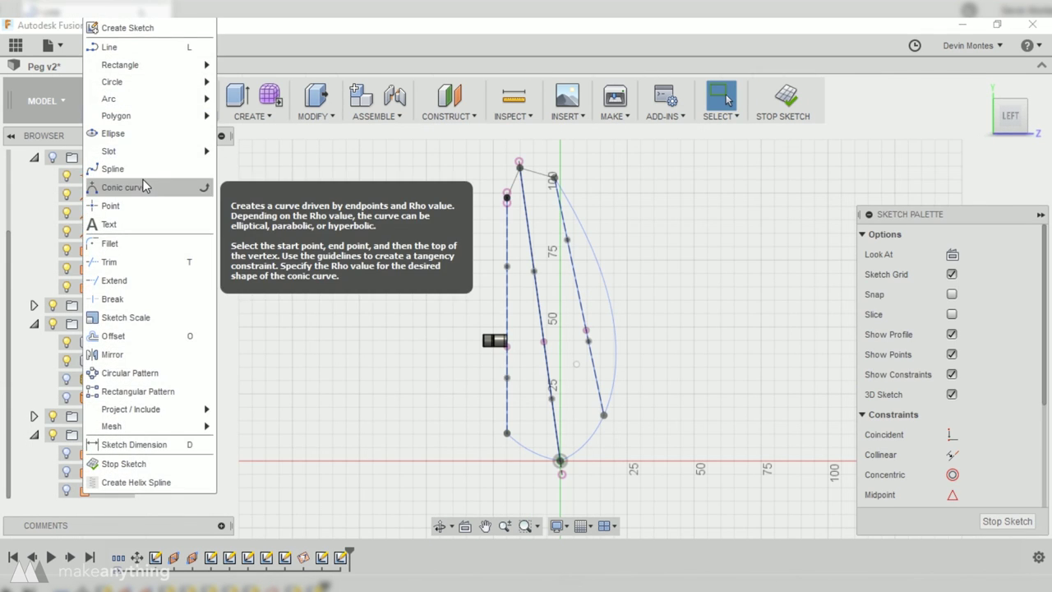
scroll(401, 398, up, 5)
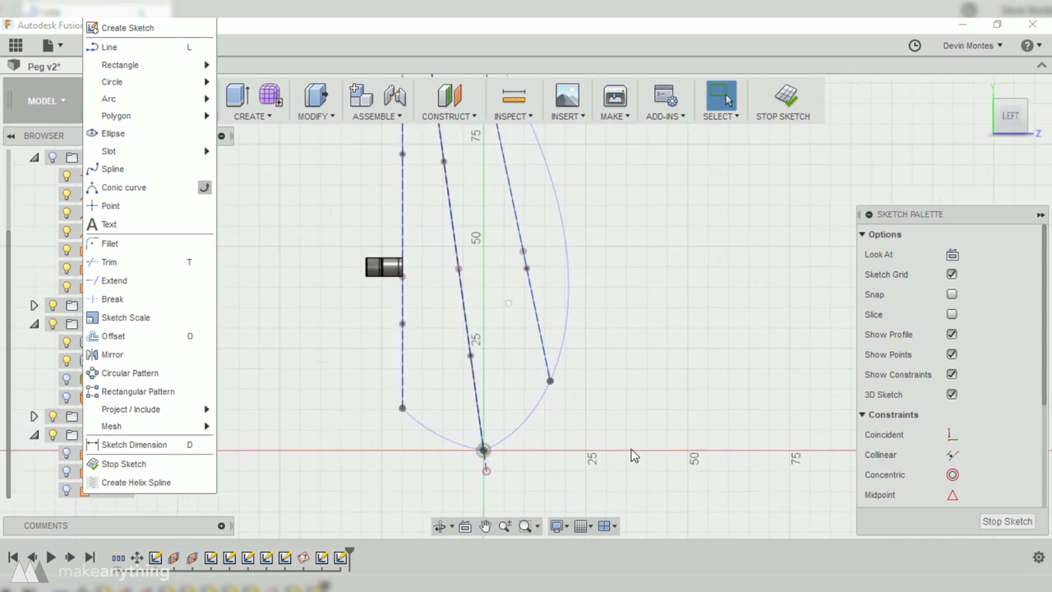
click(107, 170)
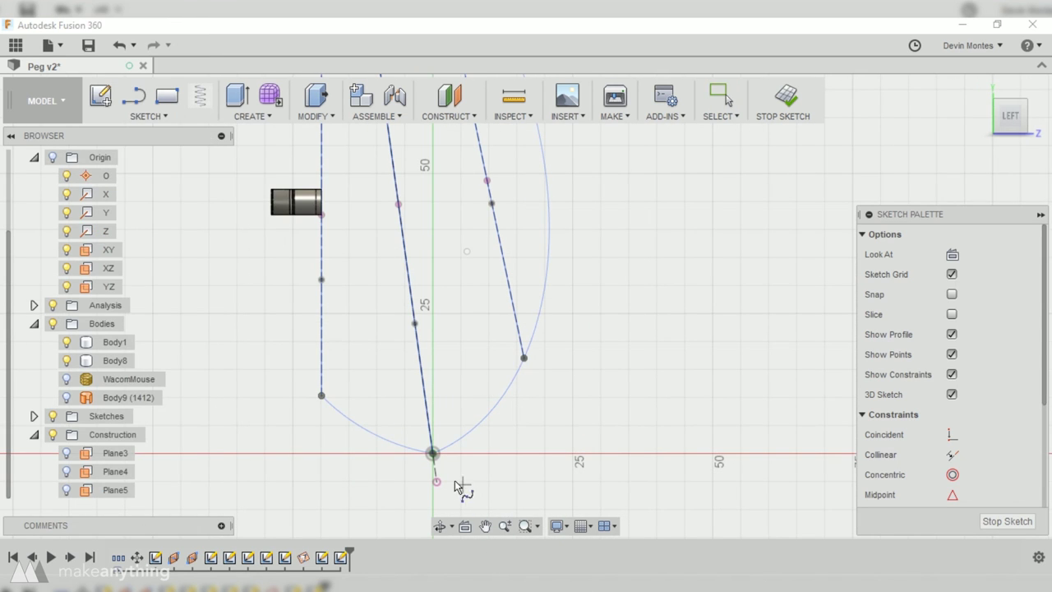
drag(547, 370, 518, 382)
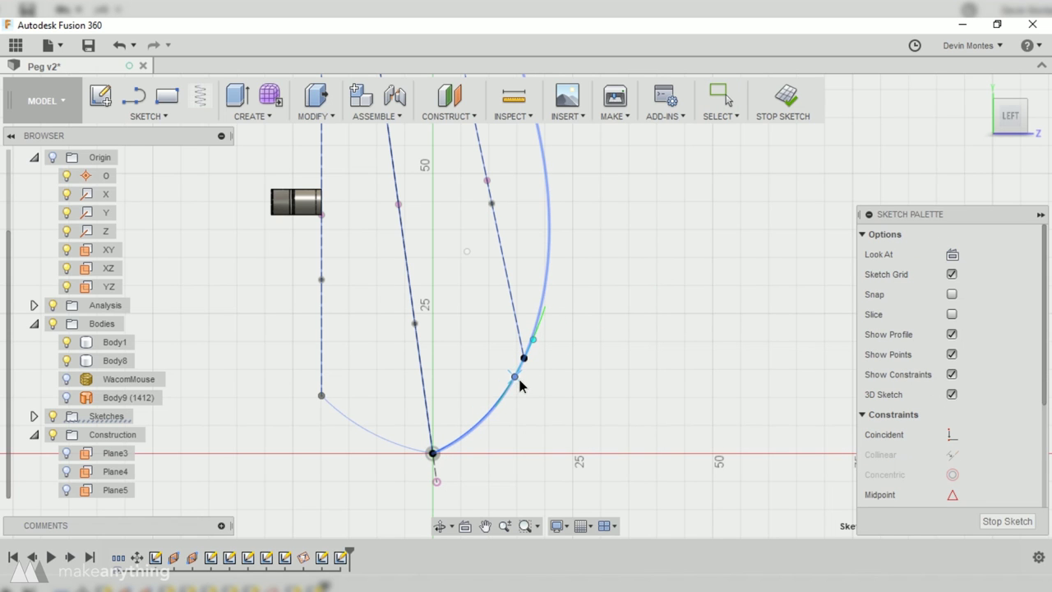
scroll(524, 361, up, 3)
scroll(511, 383, down, 6)
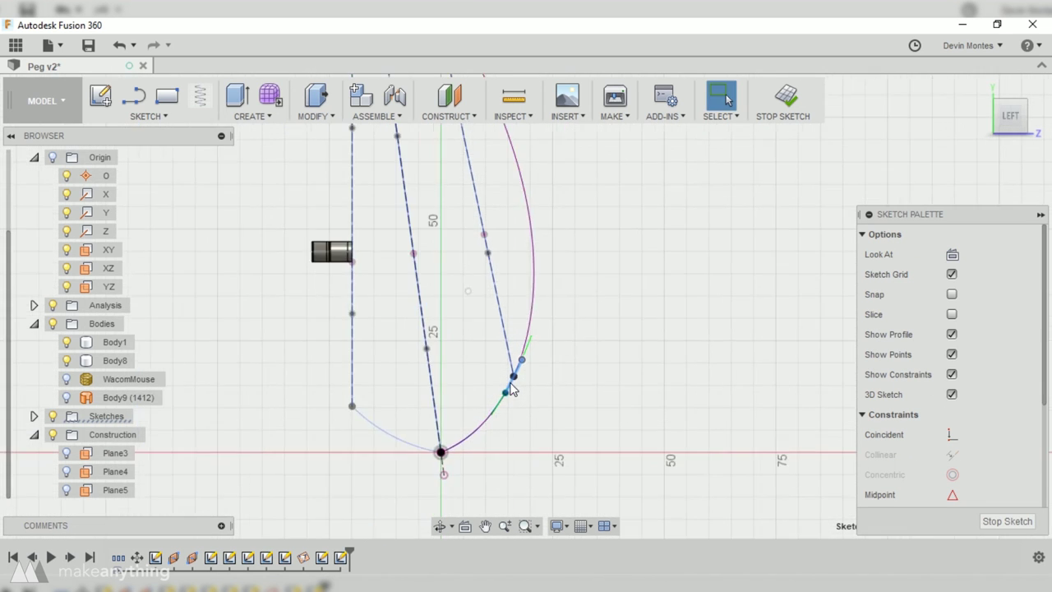
Step: Draw a line from the outermost profile's upper end to the middle profile's upper end and finish the sketch
middle_drag(564, 260, 575, 320)
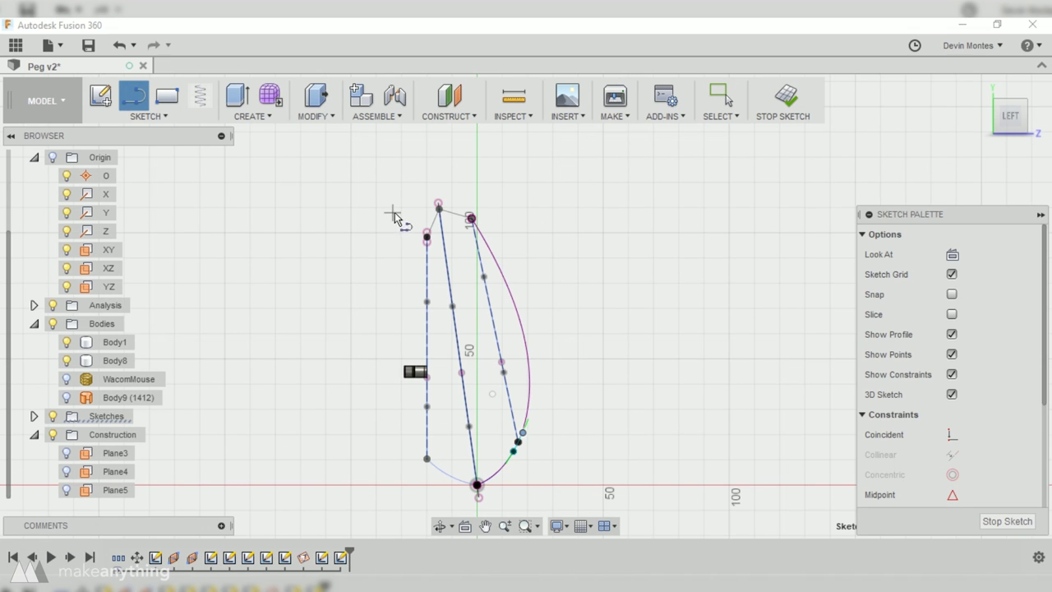
scroll(471, 218, up, 4)
click(475, 217)
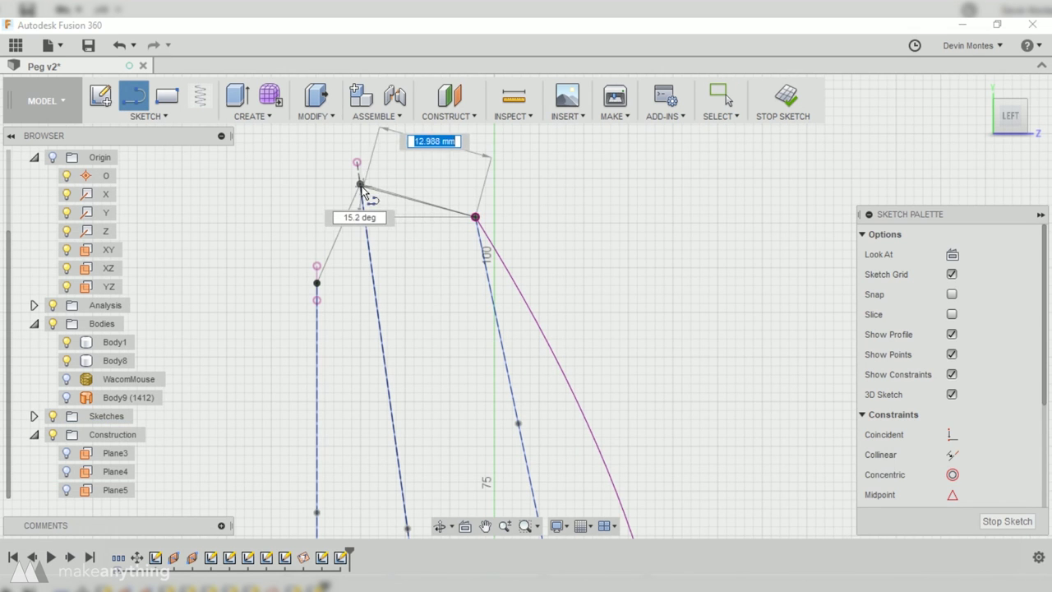
click(360, 184)
key(Escape)
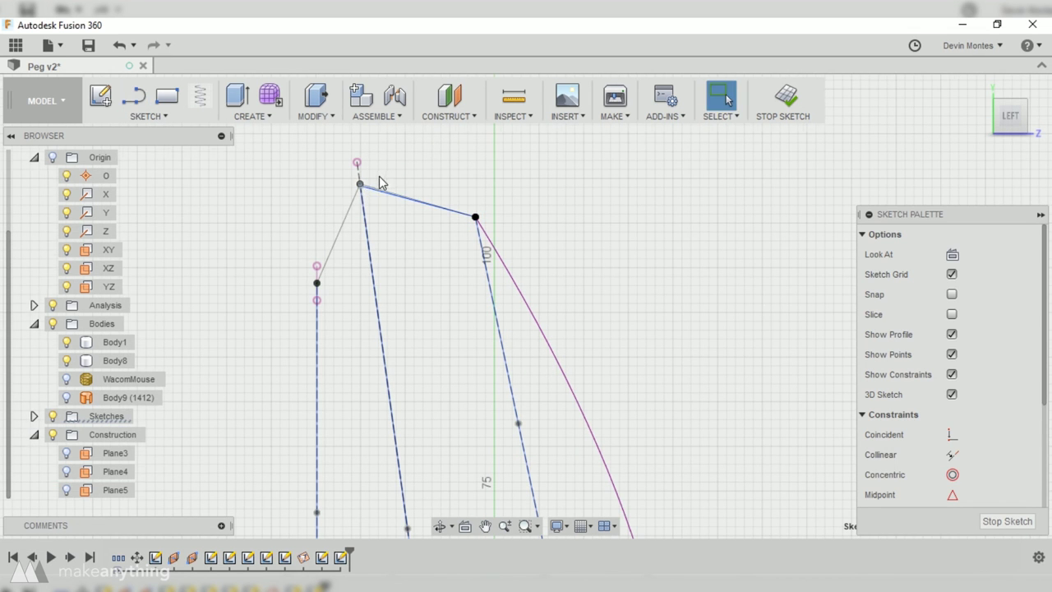
scroll(381, 182, up, 3)
scroll(355, 205, up, 5)
drag(332, 171, 331, 161)
scroll(533, 232, down, 6)
click(1005, 521)
Step: Set up a loft between the outermost and middle profiles with the lower spline as its first rail
mouse_move(606, 446)
shift+middle_down()
mouse_move(512, 329)
mouse_move(483, 409)
shift+middle_up()
scroll(480, 402, down, 1)
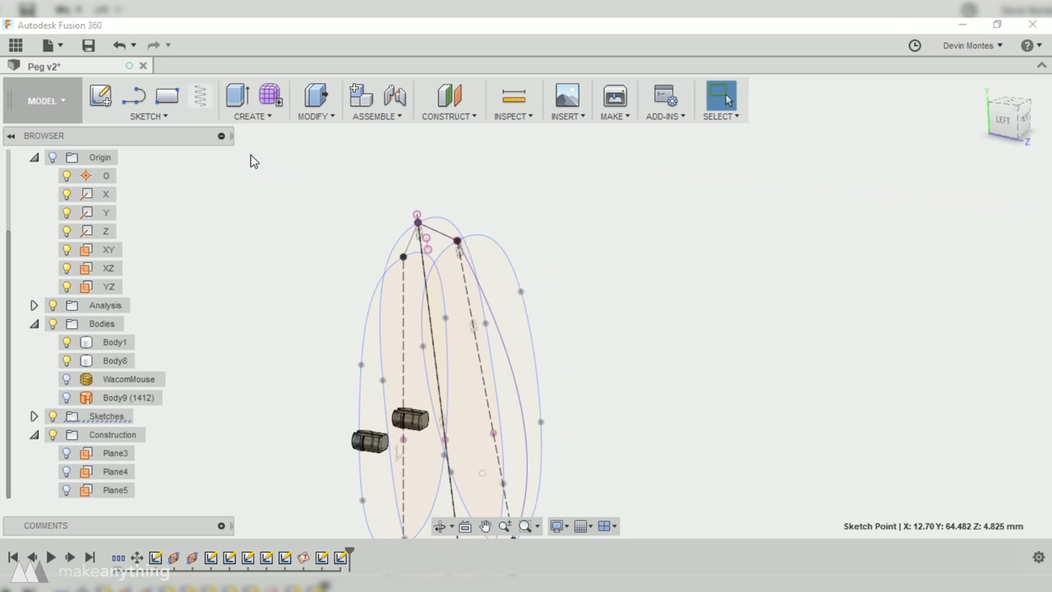
click(252, 116)
click(256, 207)
click(480, 352)
click(409, 393)
shift+middle_drag(456, 433, 537, 373)
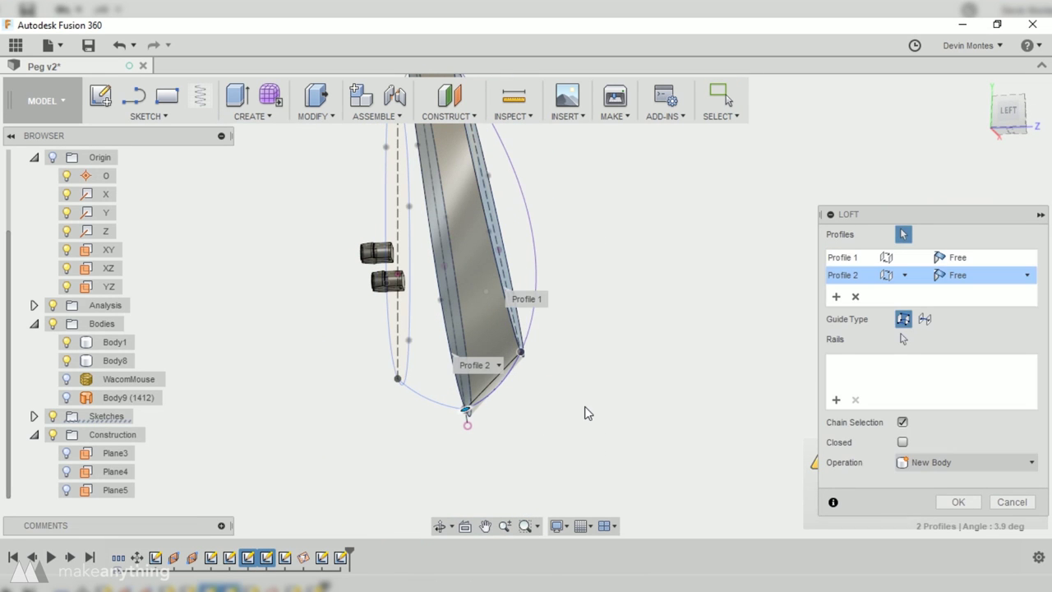
click(838, 400)
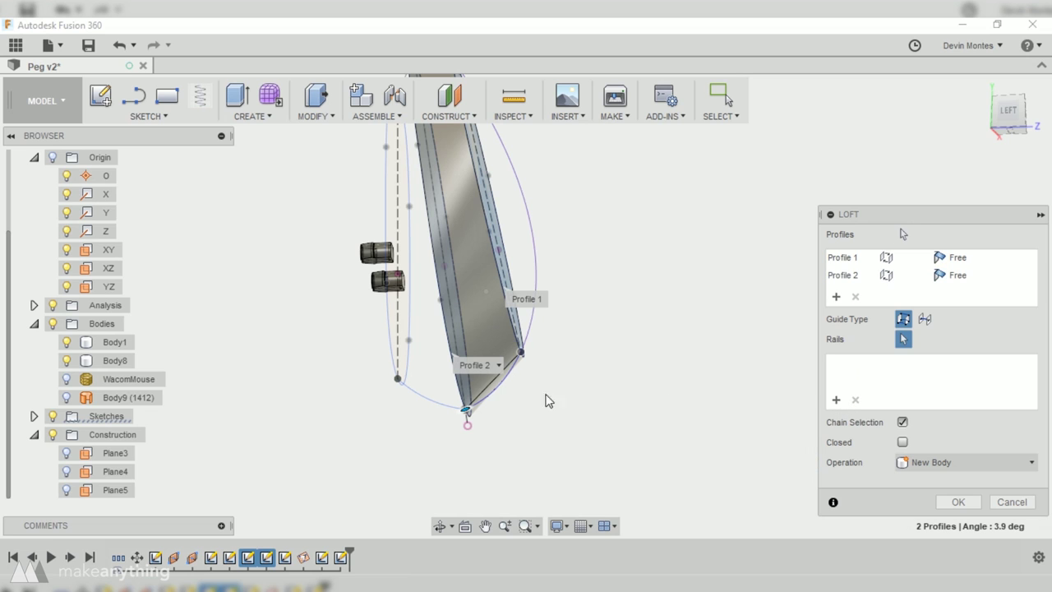
click(491, 394)
Step: Hide the overlapping older sketches and add the line joining the profiles' upper ends as the loft's second rail
shift+middle_drag(500, 404, 574, 331)
scroll(491, 237, up, 5)
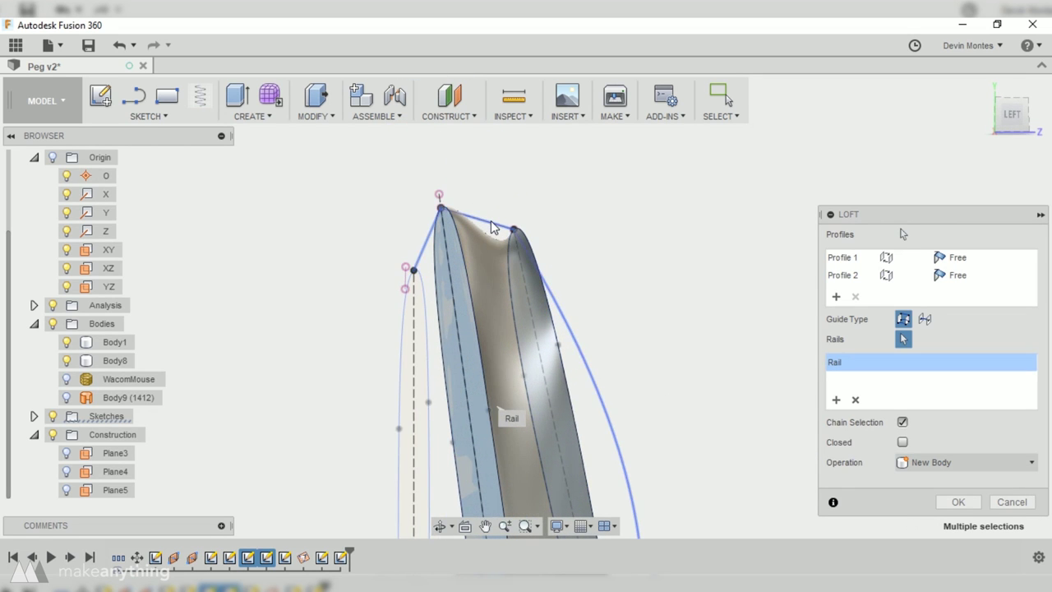
click(491, 227)
click(492, 223)
click(35, 416)
click(66, 360)
click(67, 342)
click(67, 306)
click(477, 219)
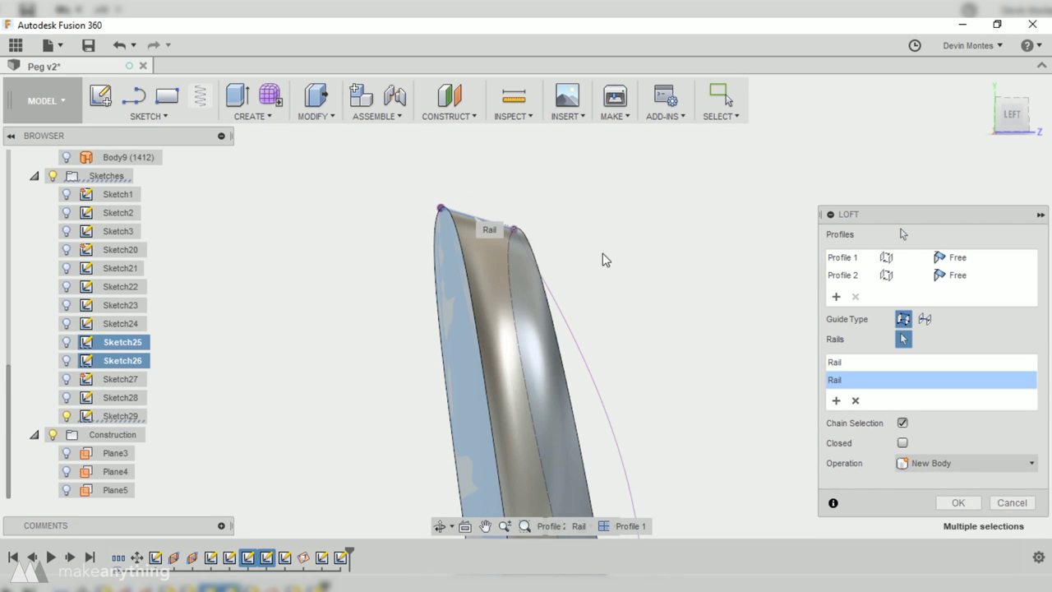
Step: Examine the two-rail loft preview from the side and from below, and cancel the loft
scroll(667, 359, down, 3)
mouse_move(674, 413)
shift+middle_down()
mouse_move(593, 359)
mouse_move(583, 329)
mouse_move(542, 324)
shift+middle_up()
scroll(603, 419, up, 2)
shift+middle_drag(551, 436, 412, 265)
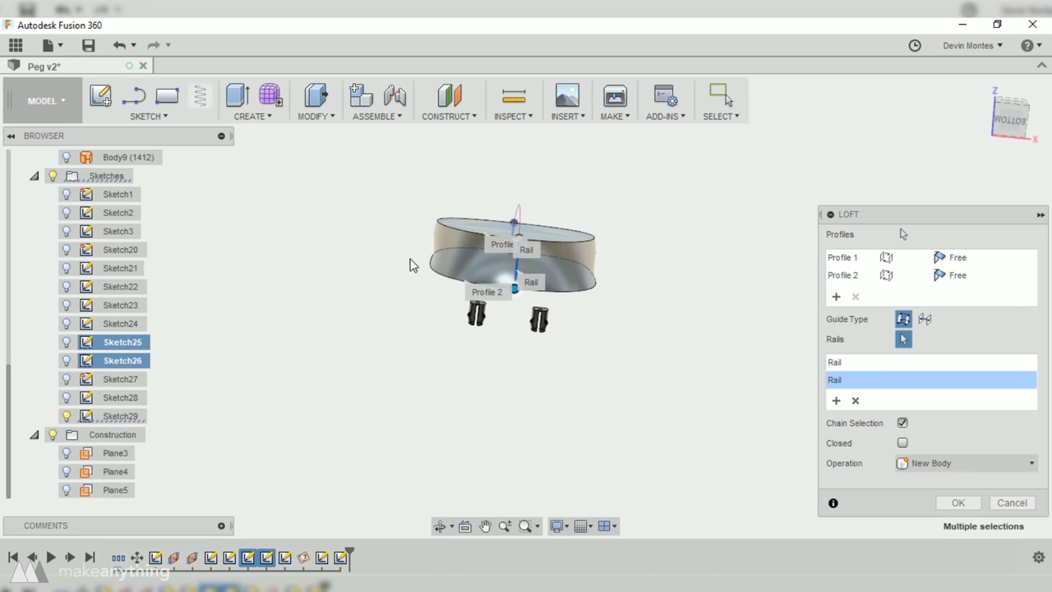
shift+middle_drag(603, 276, 637, 282)
click(1012, 502)
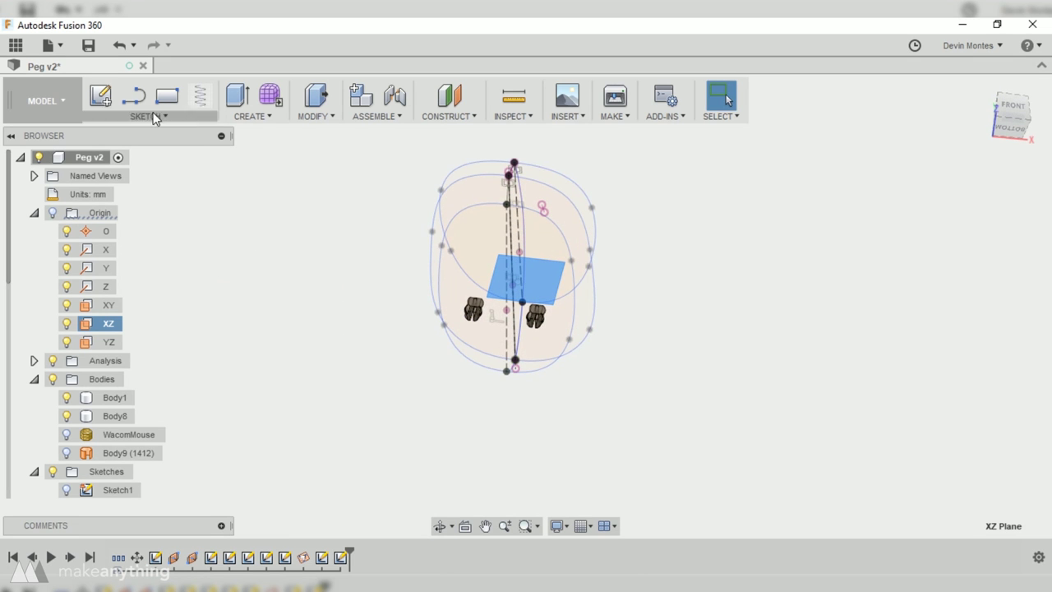
Step: Create a sketch on the XZ plane and draw a slanted line beside one side of the middle and outermost profiles
click(101, 95)
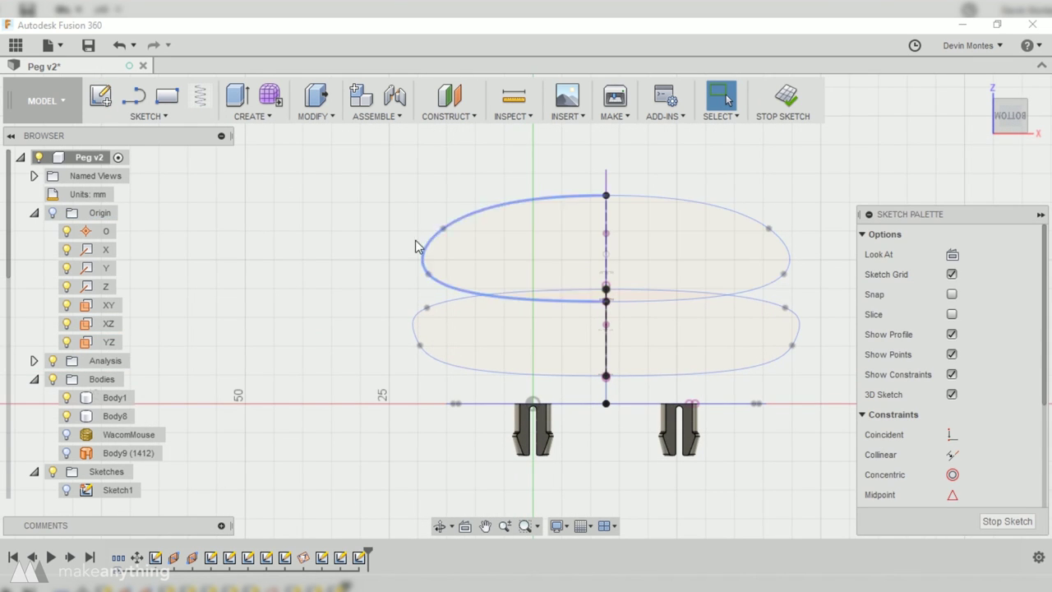
shift+middle_drag(392, 239, 396, 259)
key(l)
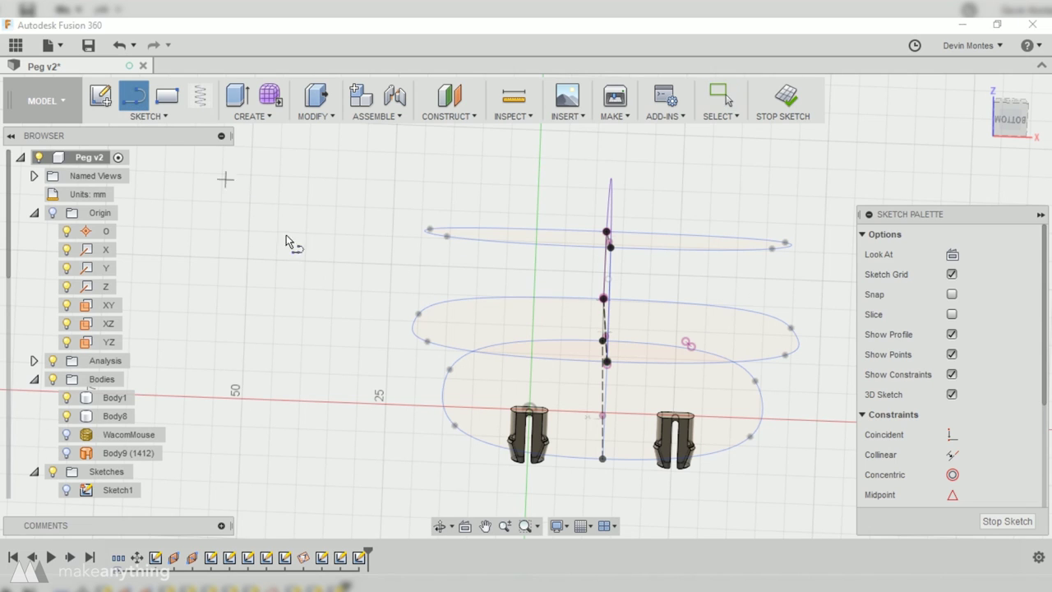
click(403, 336)
click(419, 220)
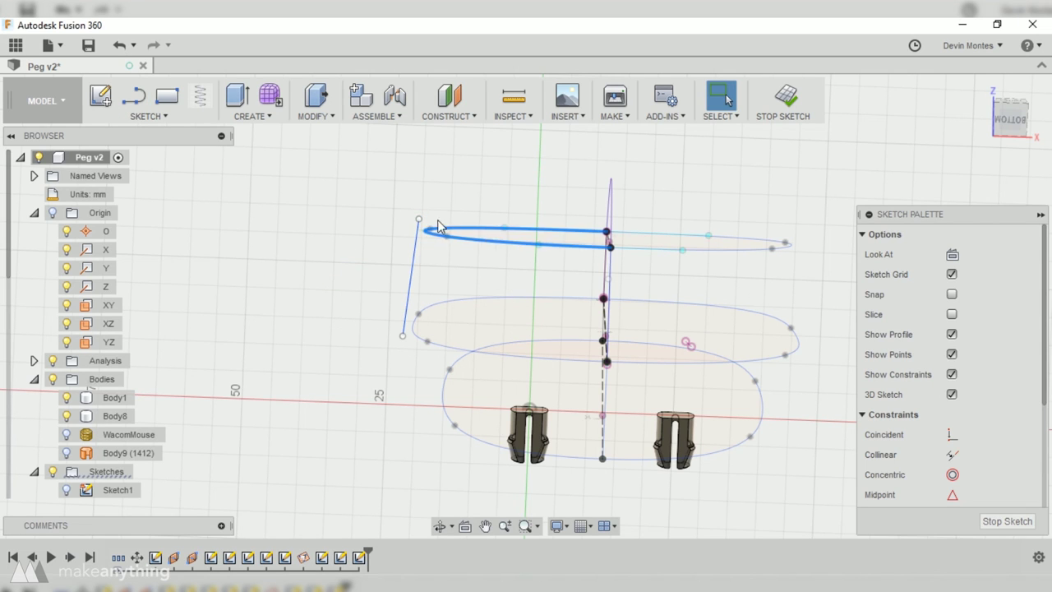
Step: Make the slanted line's ends coincident with the outermost and middle profile curves
right_click(420, 222)
shift+middle_drag(418, 223, 415, 369)
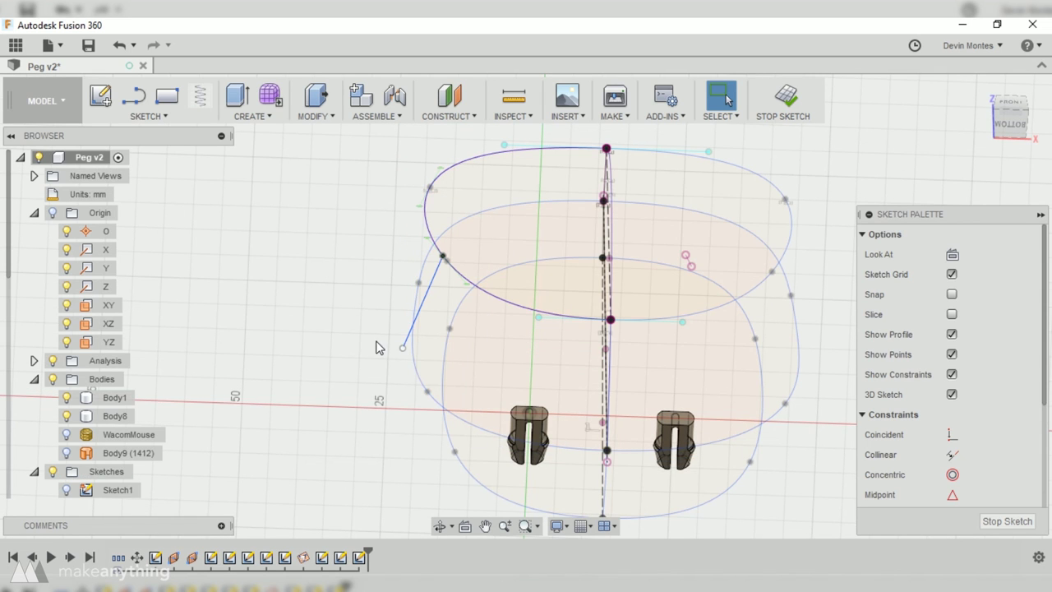
right_click(418, 374)
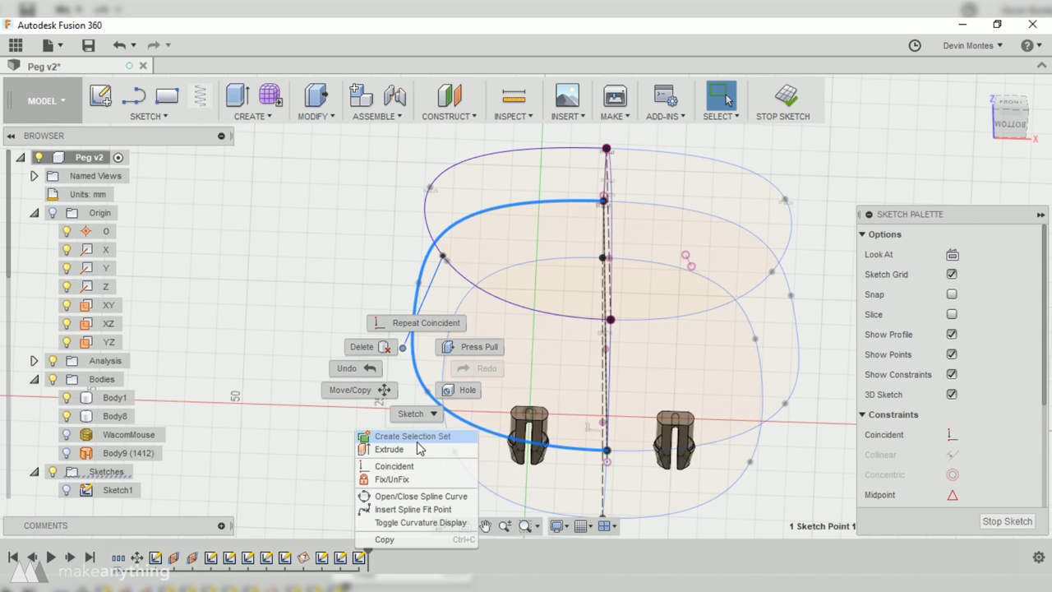
click(408, 466)
Step: Join the opposite sides of the two profiles with a second line, make its ends coincident with their curves, and finish the sketch
mouse_move(380, 400)
shift+middle_down()
mouse_move(493, 354)
mouse_move(786, 270)
shift+middle_up()
right_click(768, 255)
click(748, 349)
right_click(771, 336)
click(748, 429)
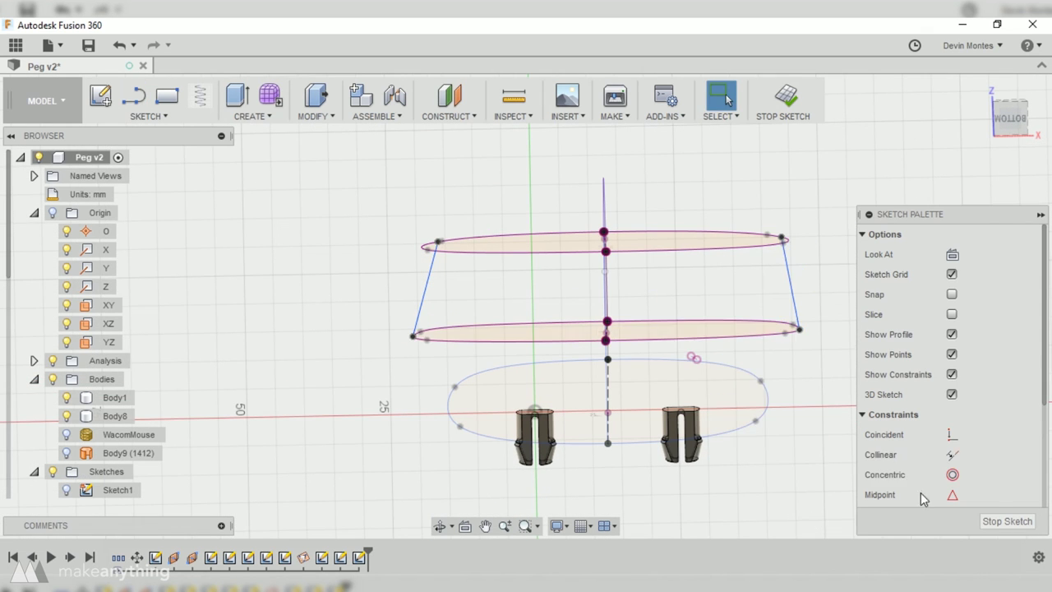
click(1007, 521)
Step: Edit Sketch29 so its lower rail curve spans only the lower ends of the middle and outermost profiles, and finish the sketch
right_click(115, 436)
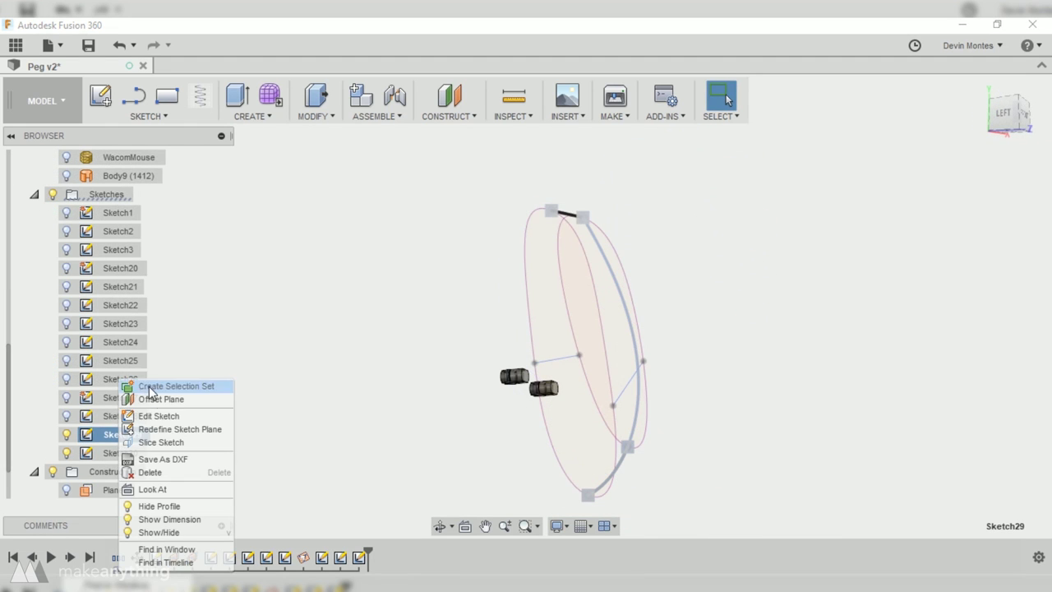
key(Escape)
double_click(645, 356)
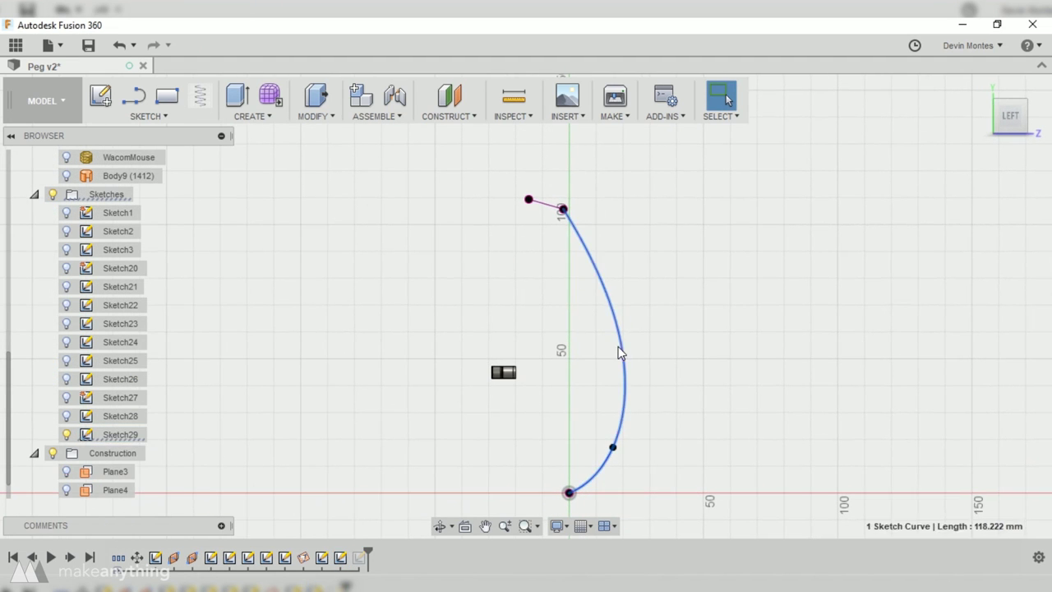
click(1006, 521)
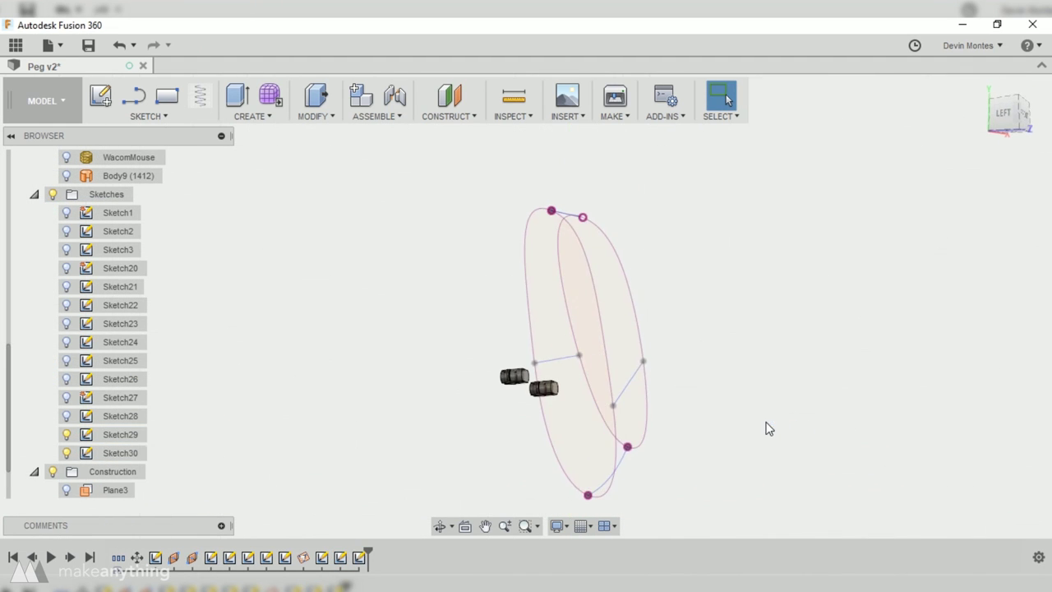
Step: Loft between the middle and outermost profiles as a new body, using the connecting sketch curves around them as guide rails
click(249, 115)
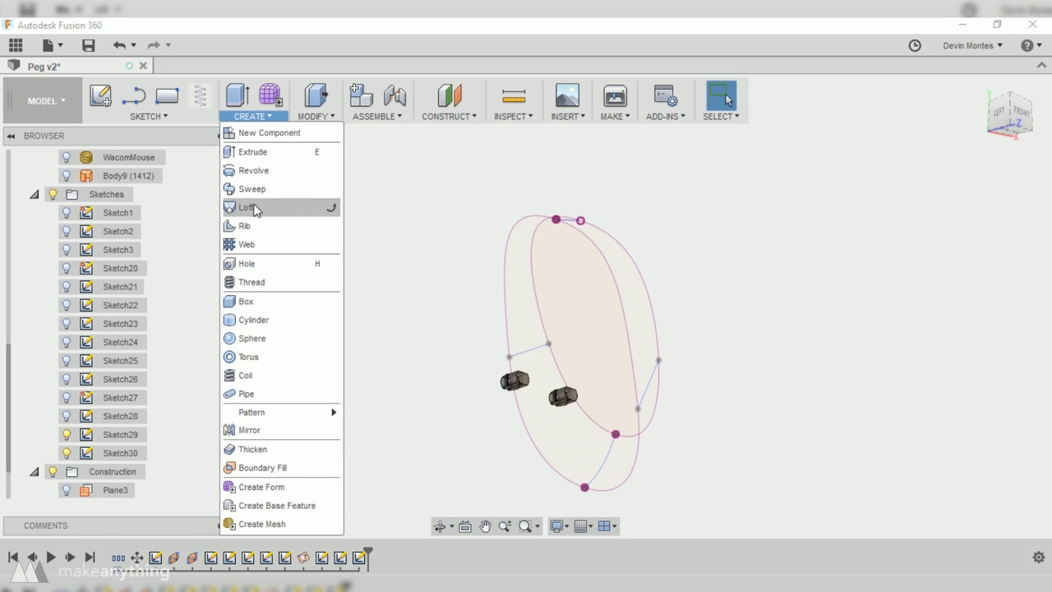
click(254, 206)
click(630, 324)
click(592, 450)
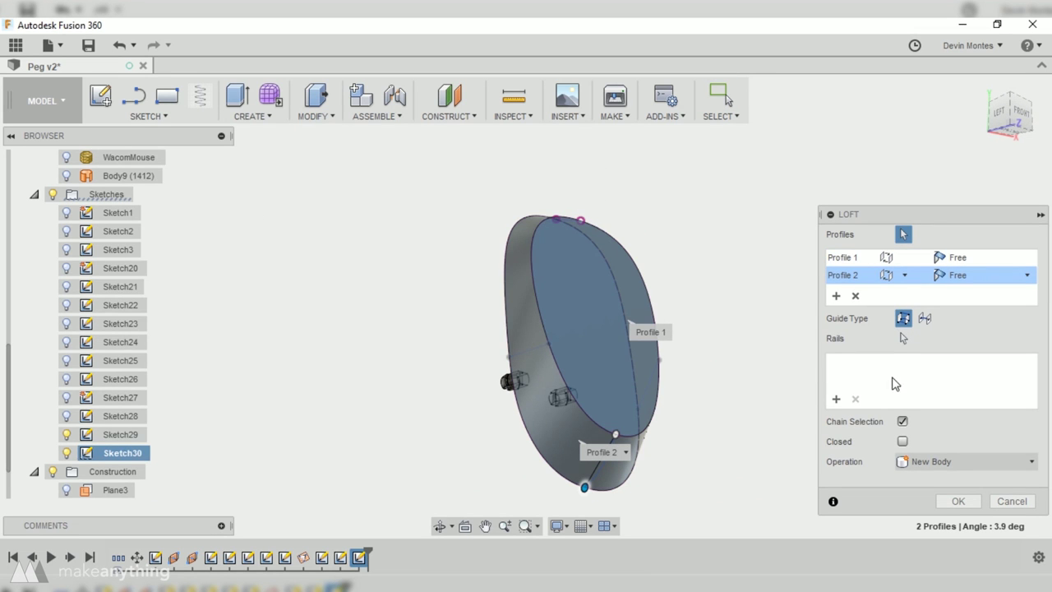
click(835, 398)
click(593, 484)
shift+middle_drag(595, 480, 585, 386)
click(578, 235)
shift+middle_drag(692, 423, 594, 474)
click(536, 297)
click(637, 412)
Step: Complete the front pocket's edited loft between its two profiles with its guide rail, using the Join operation
mouse_move(588, 255)
shift+middle_down()
mouse_move(613, 383)
mouse_move(563, 422)
mouse_move(585, 436)
mouse_move(605, 418)
shift+middle_up()
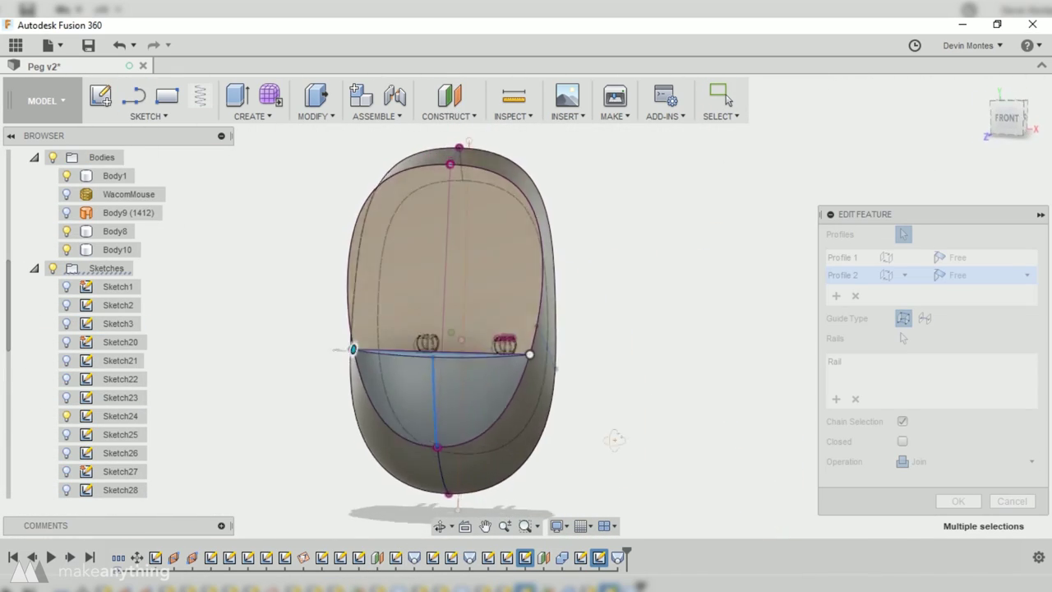
shift+middle_drag(618, 501, 516, 395)
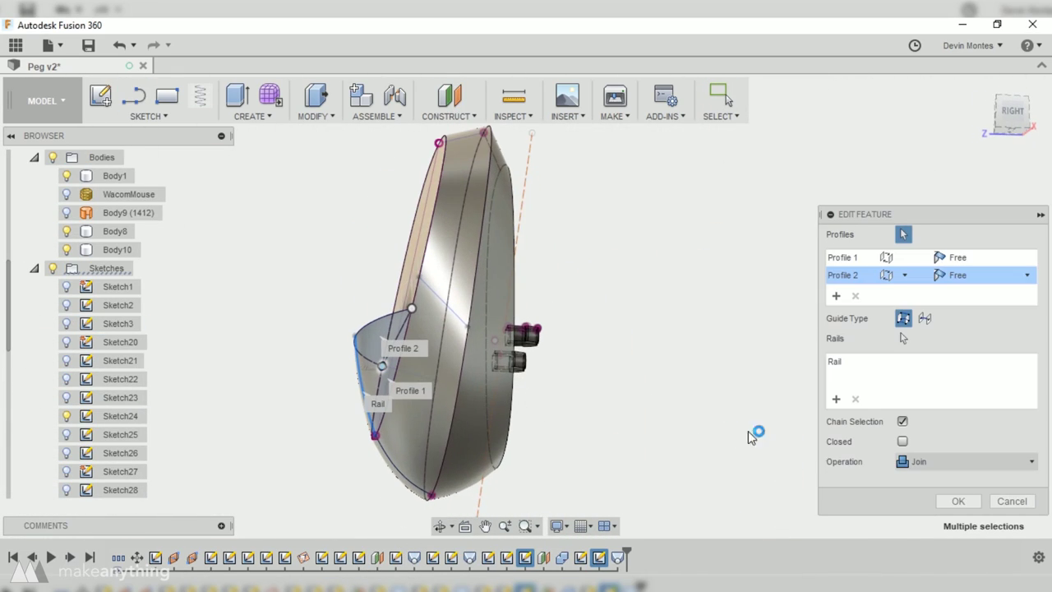
click(958, 502)
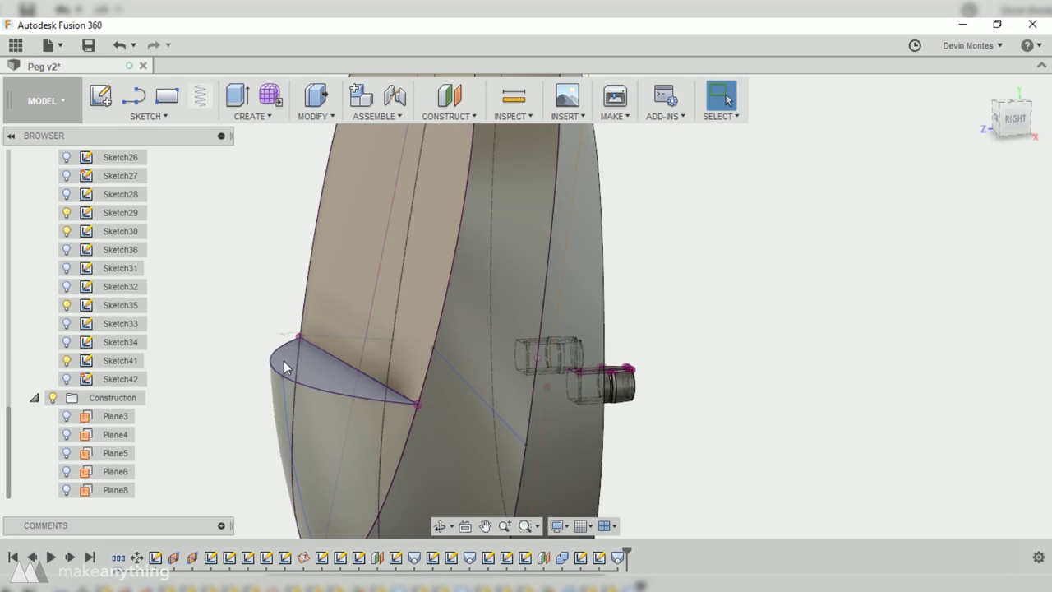
Step: Create a sketch on the front pocket's flat upper profile and draw a circle large enough to surround the whole body
click(280, 357)
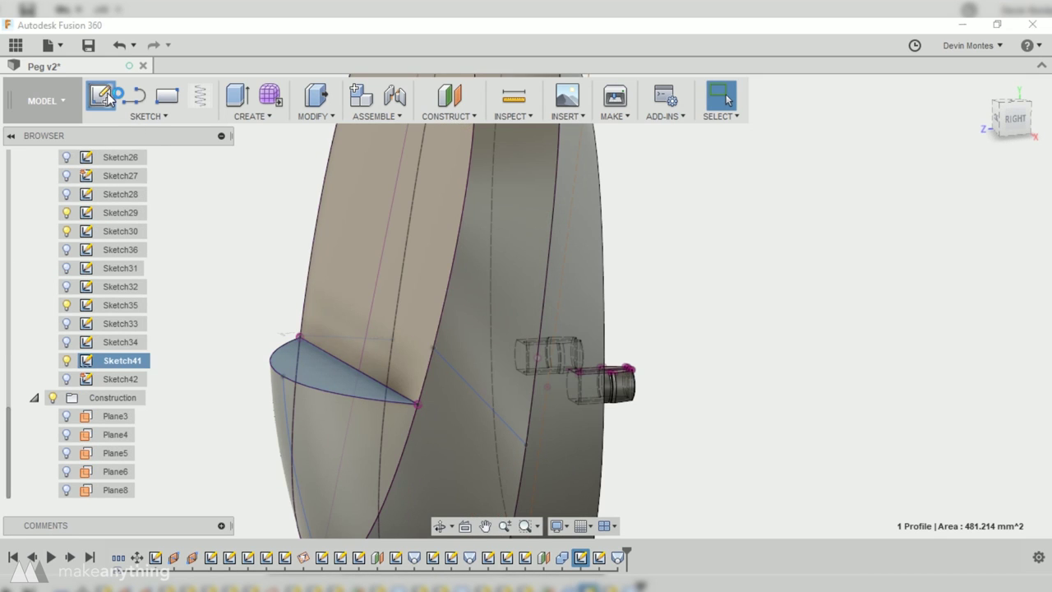
click(101, 97)
key(c)
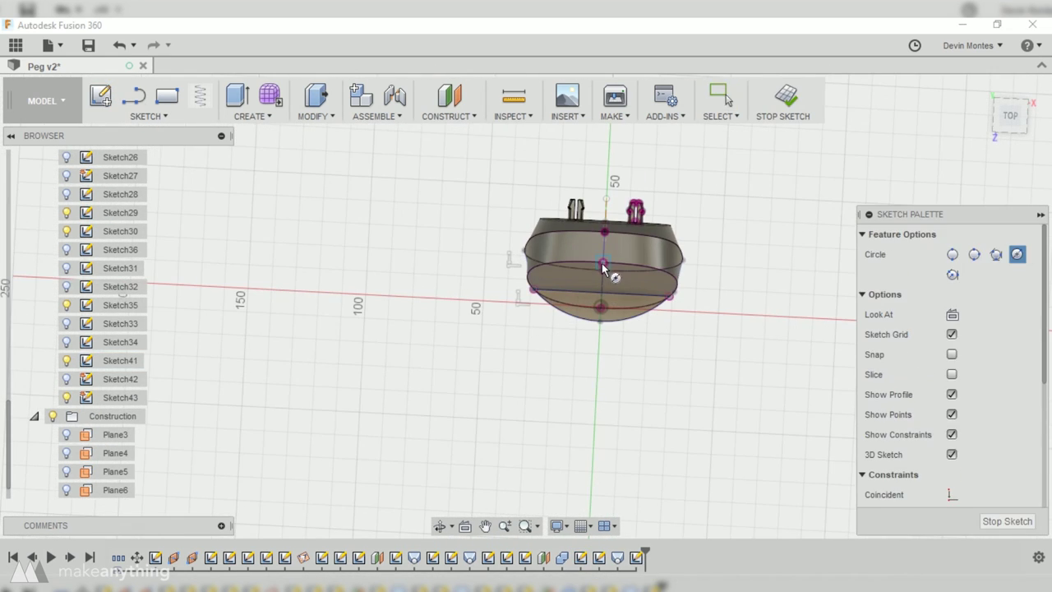
click(603, 263)
click(664, 321)
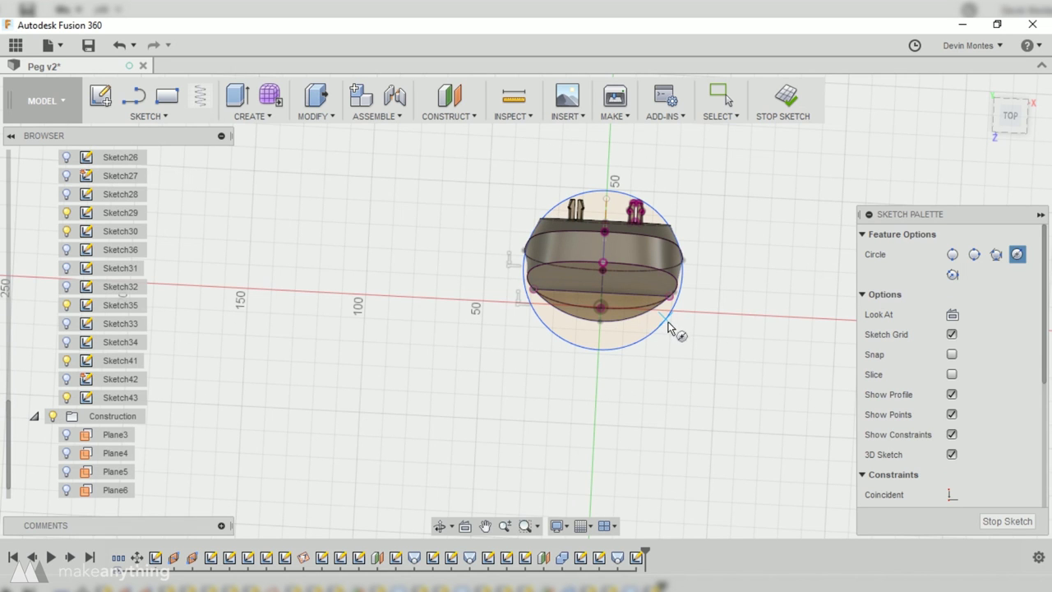
key(Escape)
drag(657, 340, 677, 366)
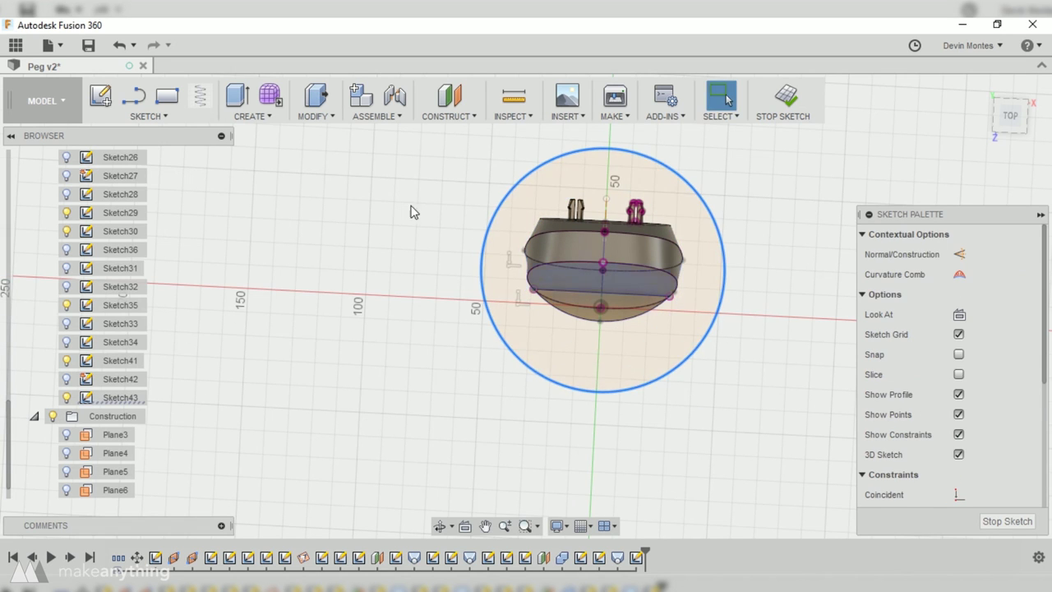
Step: Extrude the circle upward about 65 mm as a cut to remove the holder's upper part
click(247, 111)
click(516, 310)
shift+middle_drag(562, 392, 578, 284)
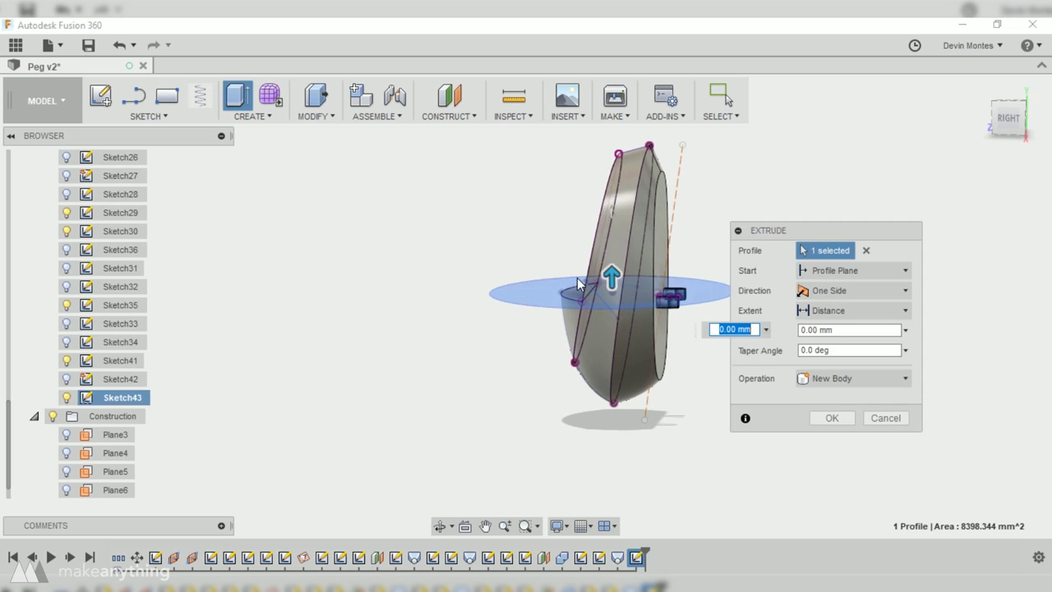
drag(614, 260, 610, 122)
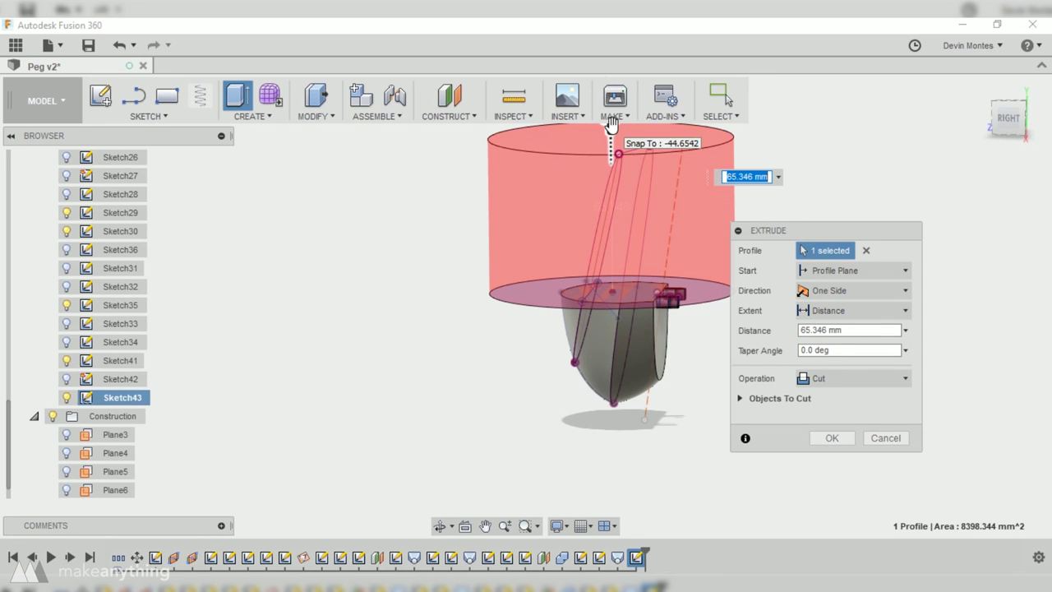
click(834, 440)
Step: Hide the sketches so only the cut holder body is displayed
shift+middle_drag(745, 343, 698, 361)
scroll(636, 323, up, 3)
scroll(636, 317, up, 3)
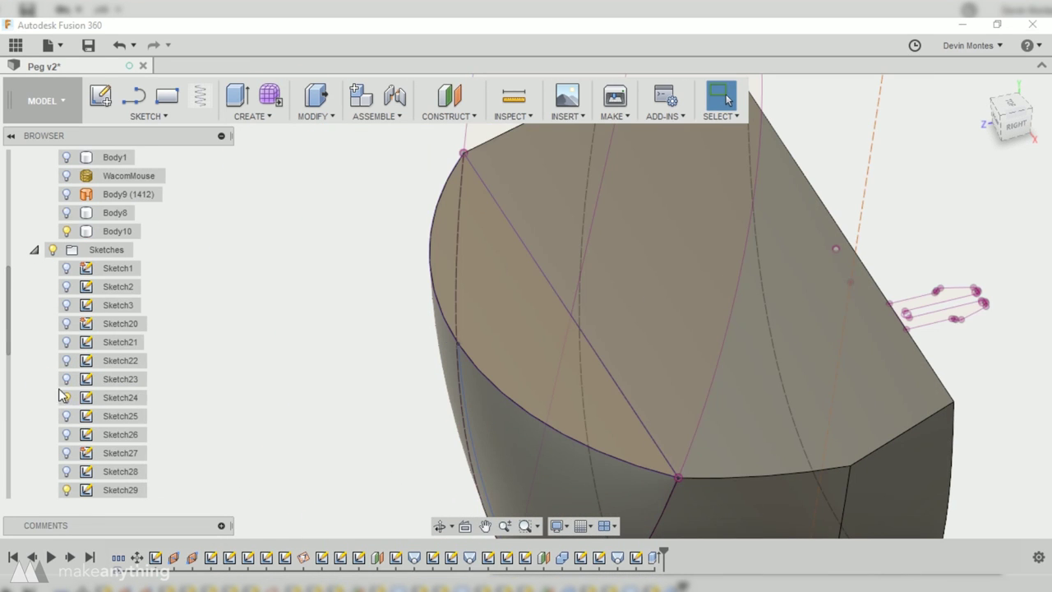
scroll(74, 477, down, 5)
click(66, 460)
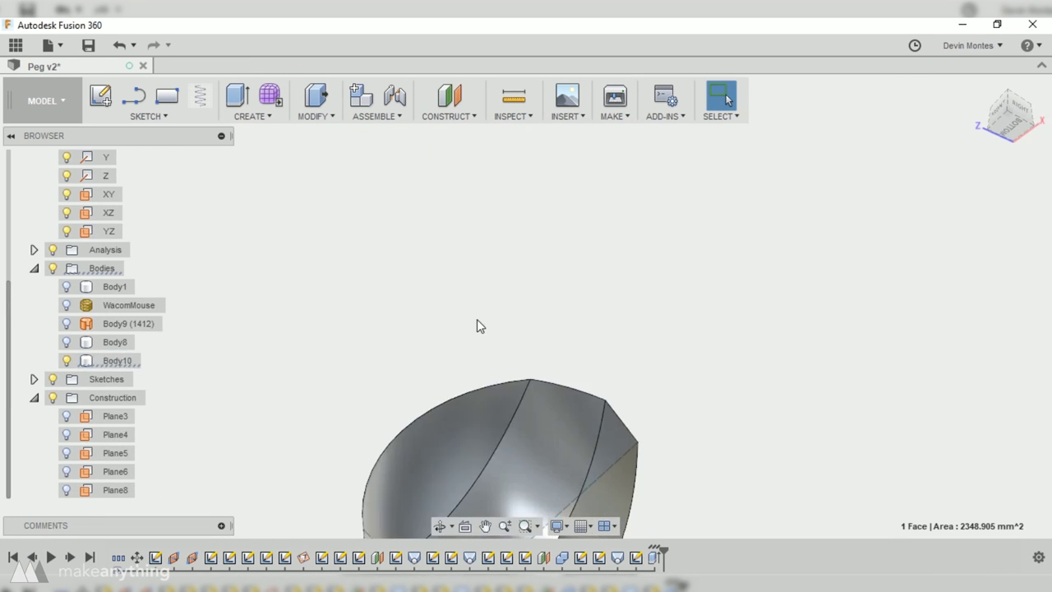
Step: Try to shell the holder through its flat cut face with an outside thickness of 2 mm
shift+middle_drag(477, 319, 449, 164)
click(335, 120)
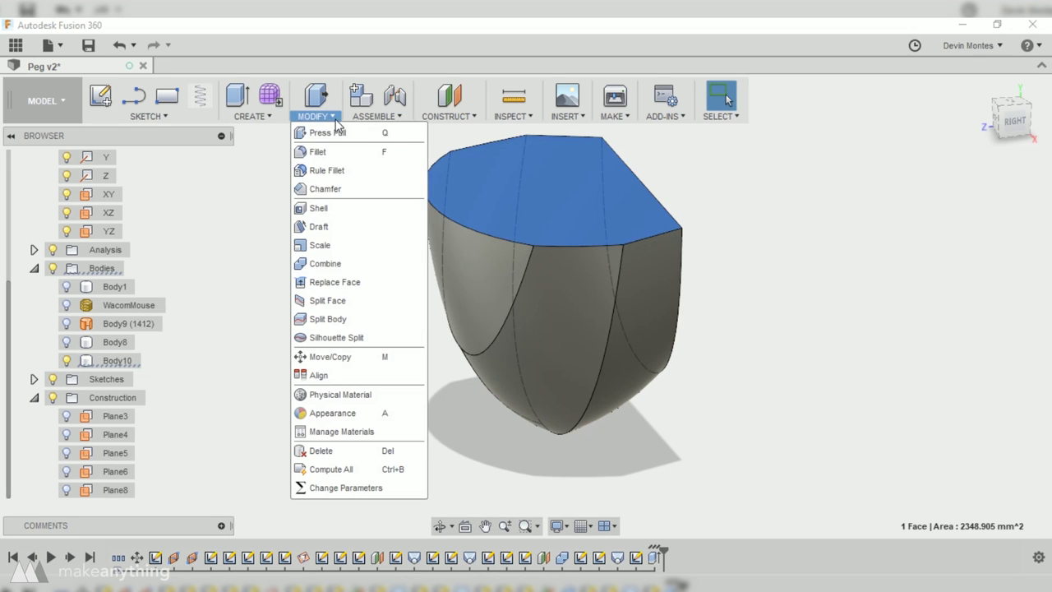
click(321, 208)
click(874, 312)
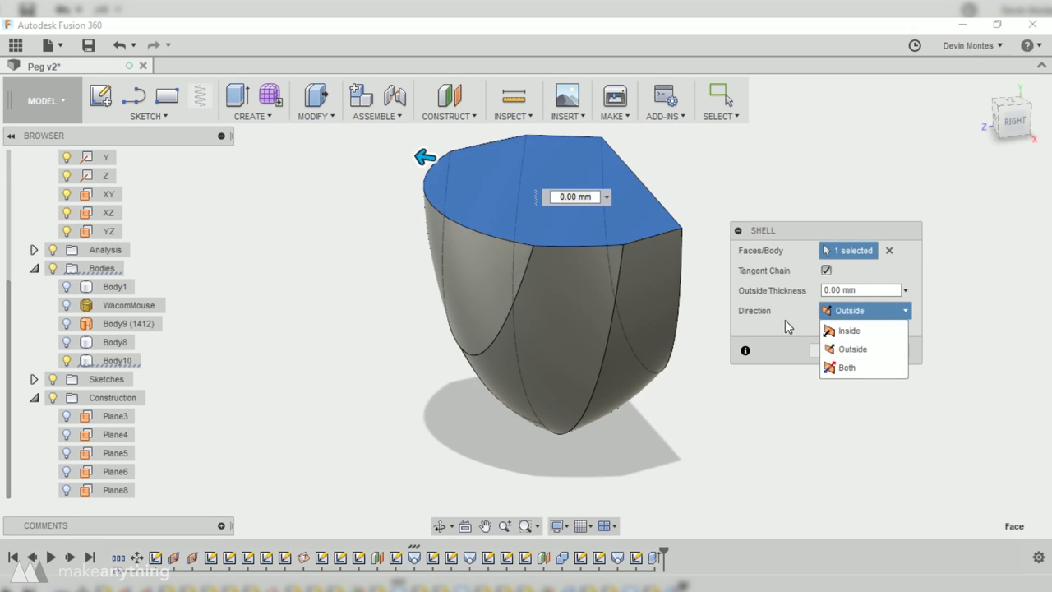
click(848, 290)
text(2)
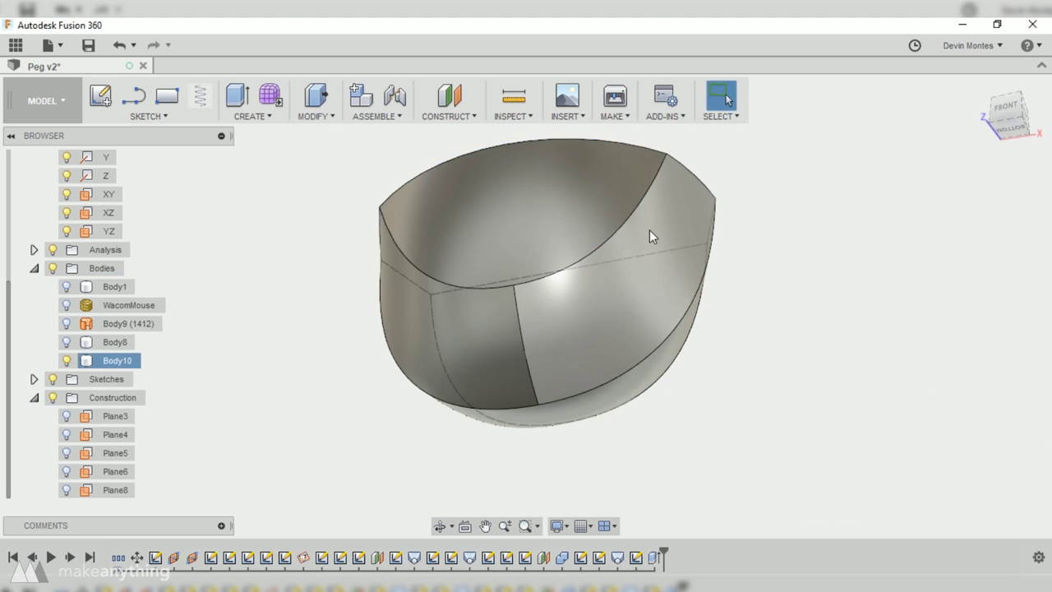
Step: Fillet the front pocket's seam edge and the holder's side-to-bottom seam edge with a 2 mm radius
key(f)
click(624, 219)
text(2)
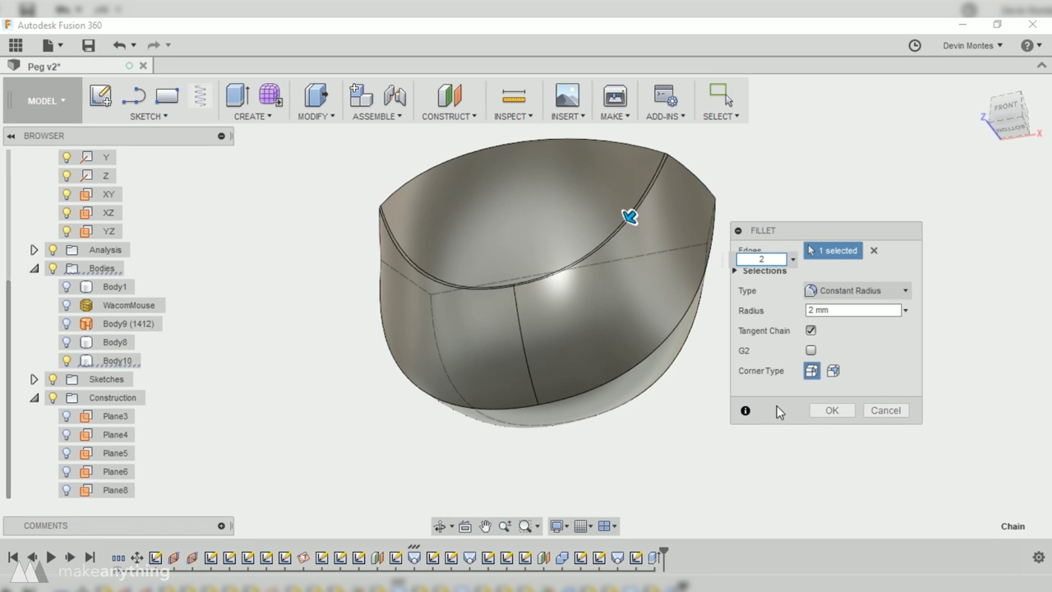
click(830, 410)
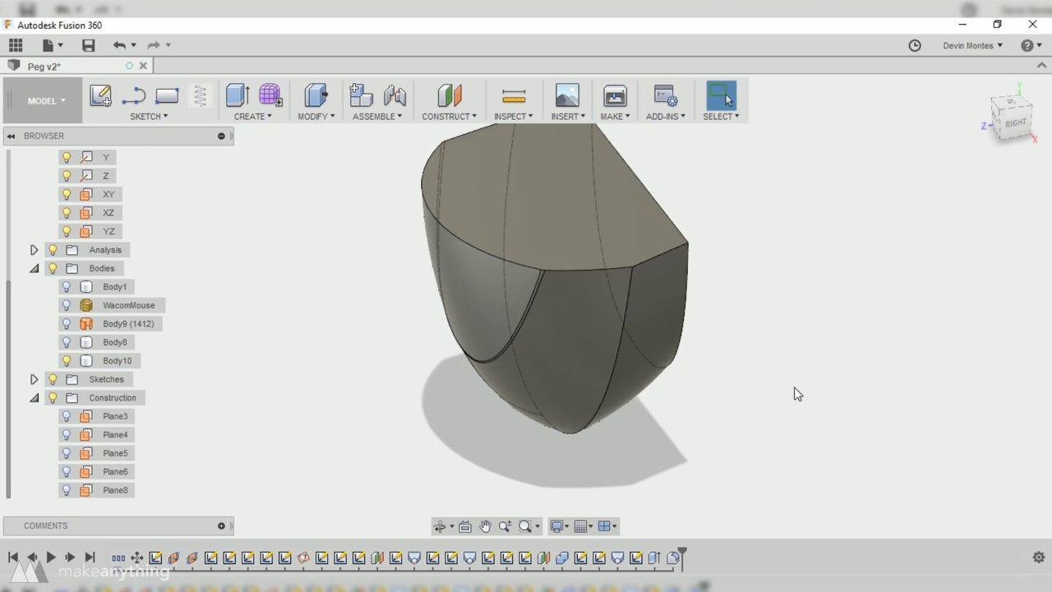
key(f)
click(625, 335)
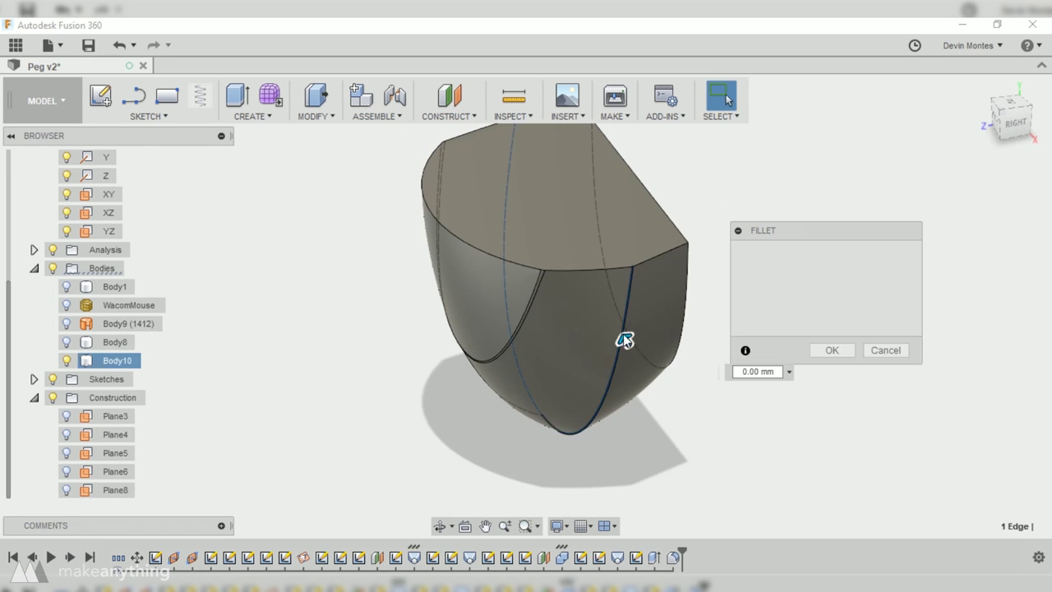
text(2)
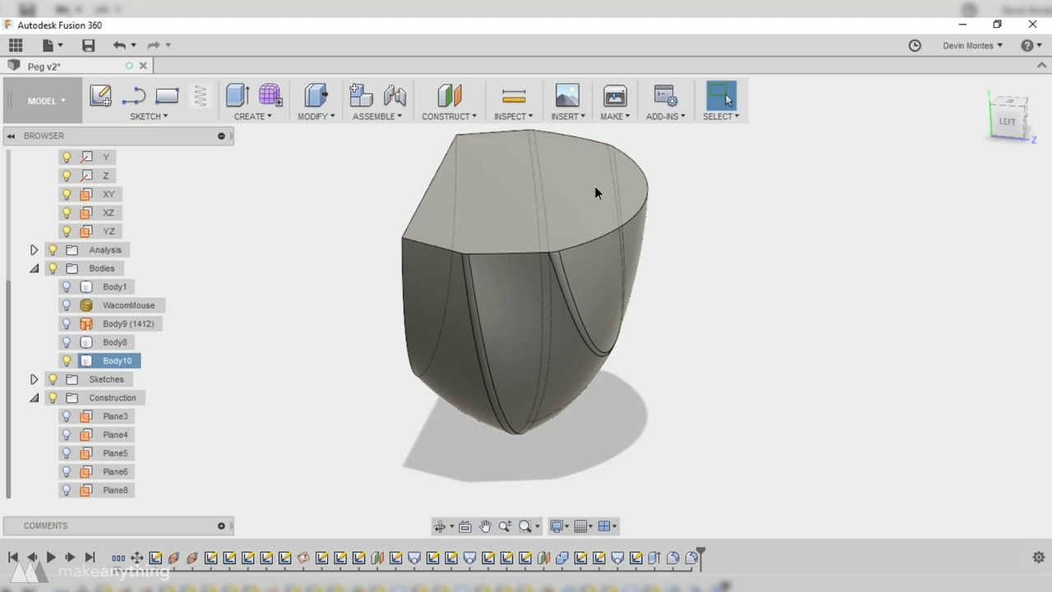
Step: Shell the filleted holder through its flat cut face with an inside thickness of 2 mm
click(595, 185)
click(314, 115)
click(321, 209)
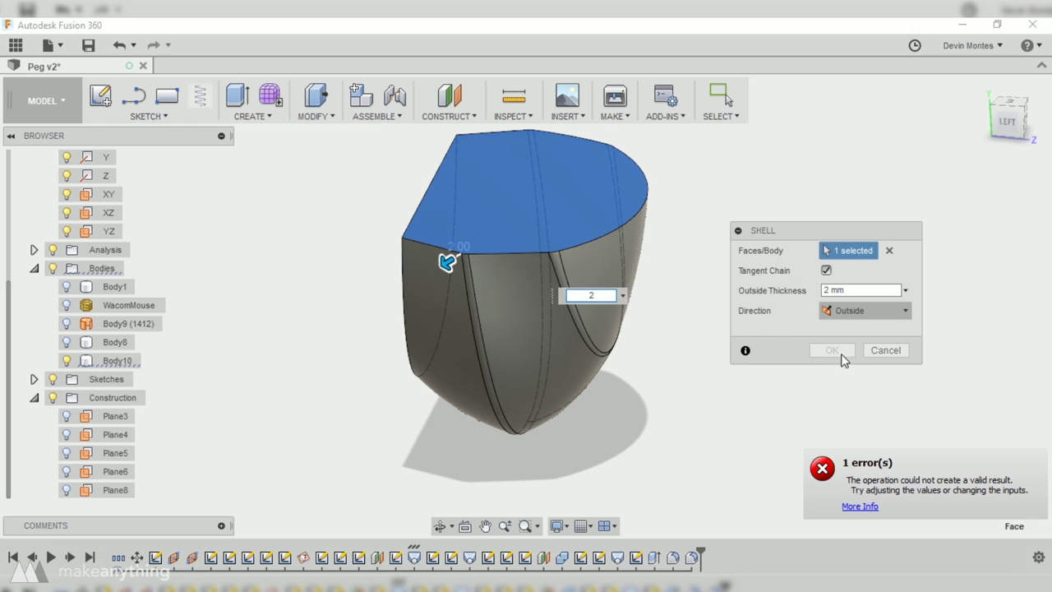
click(847, 319)
click(847, 332)
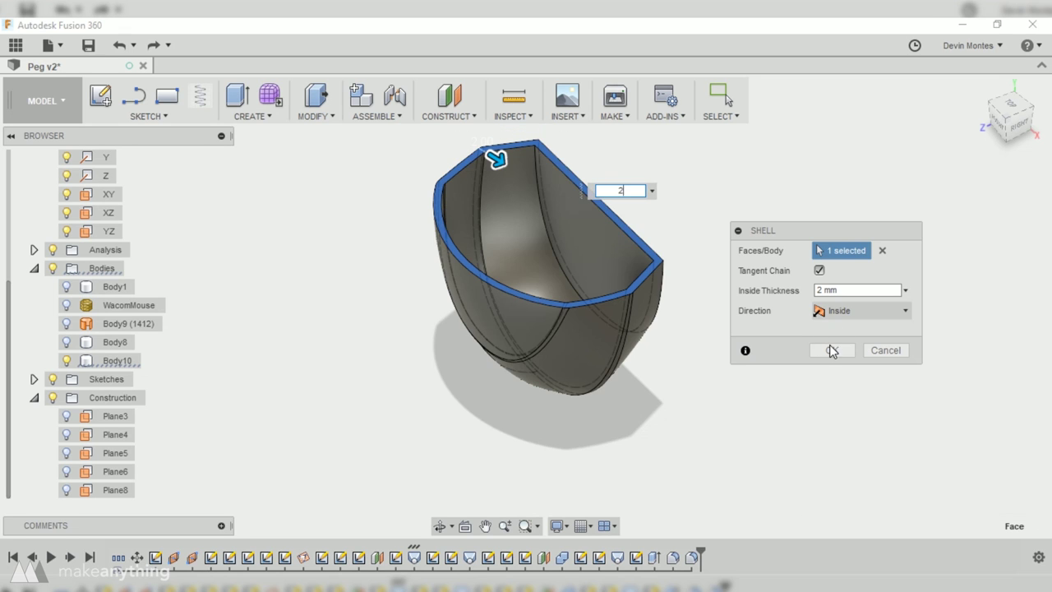
click(830, 350)
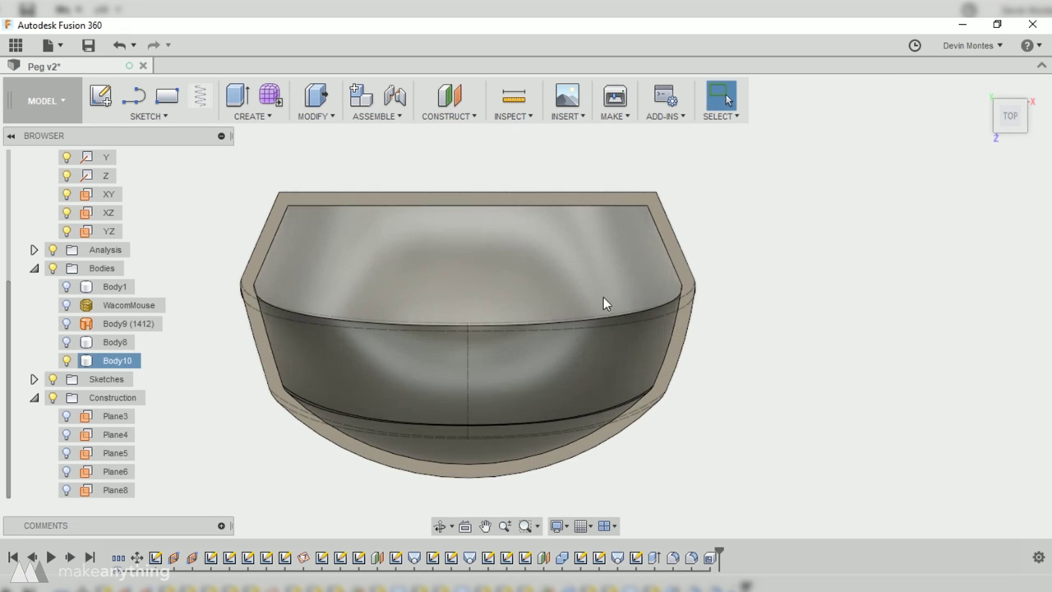
Step: Scale the hollow holder body uniformly by a factor of 1.07 about the centre point of its inner seam
click(488, 305)
key(s)
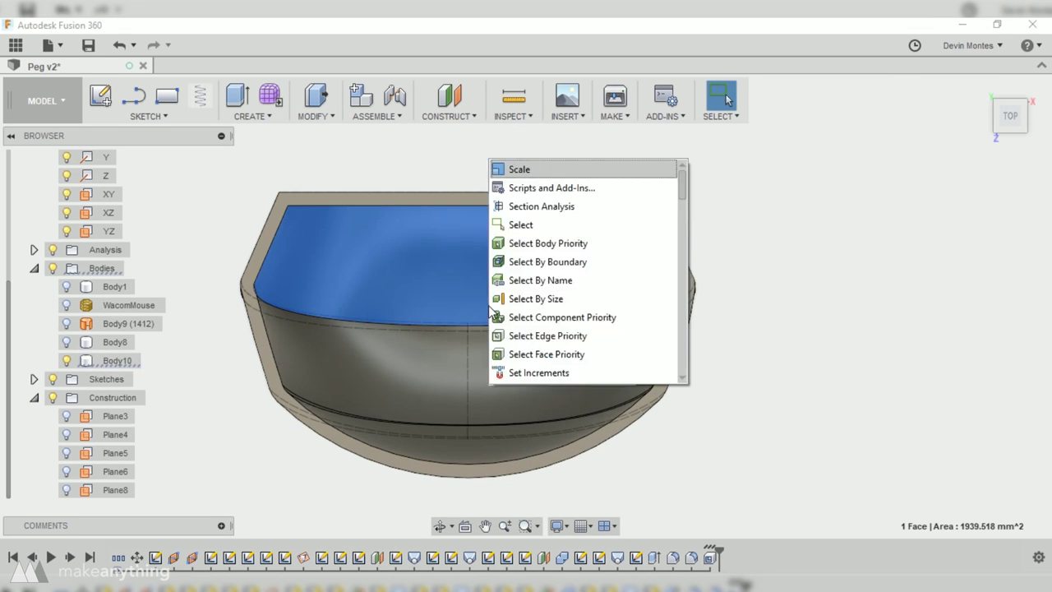
key(Return)
click(829, 291)
click(748, 295)
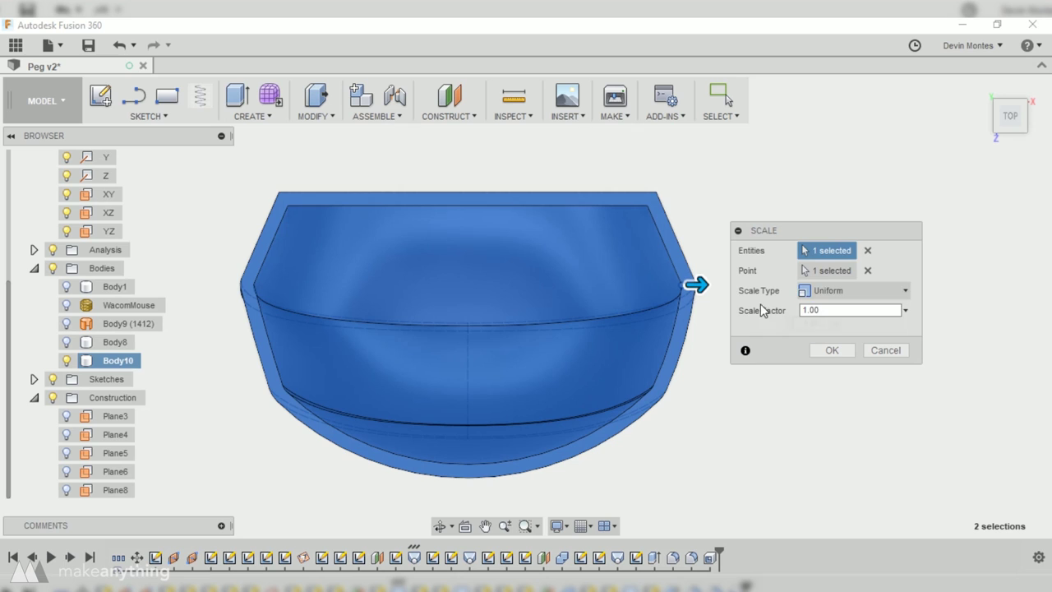
click(470, 325)
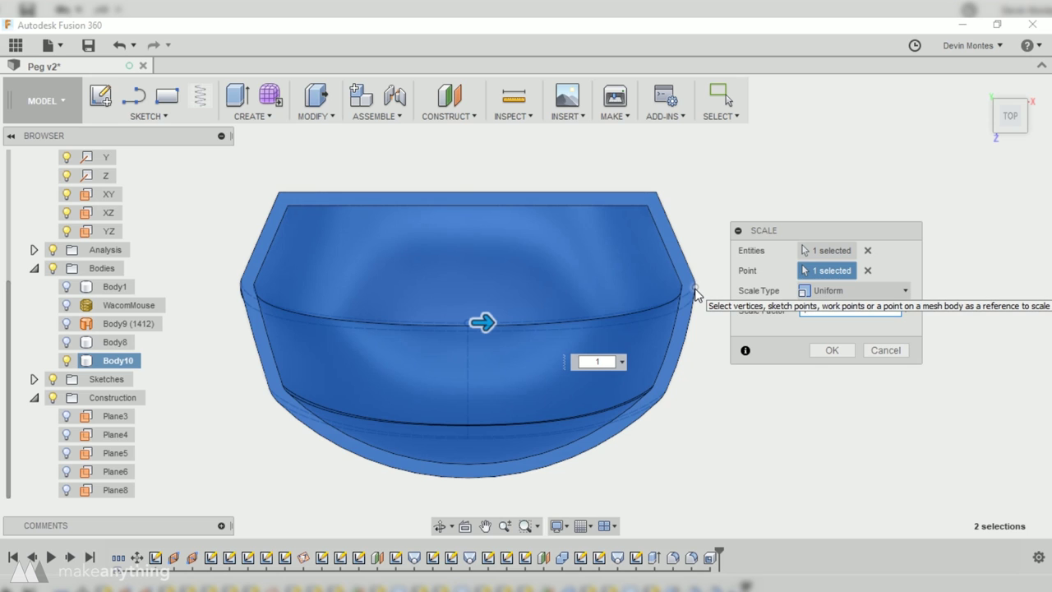
text(.2)
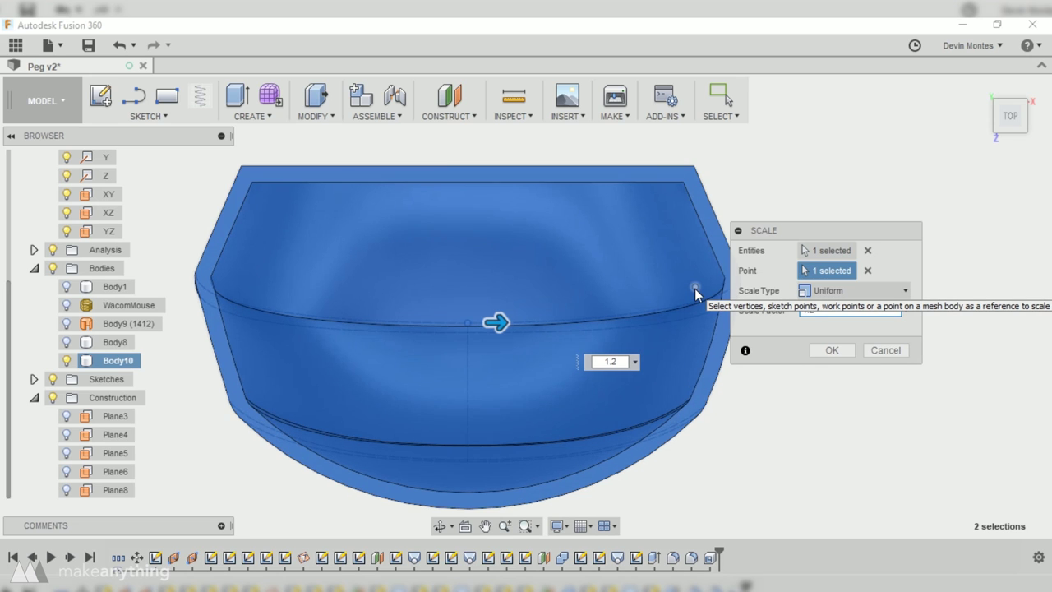
key(BackSpace)
text(1)
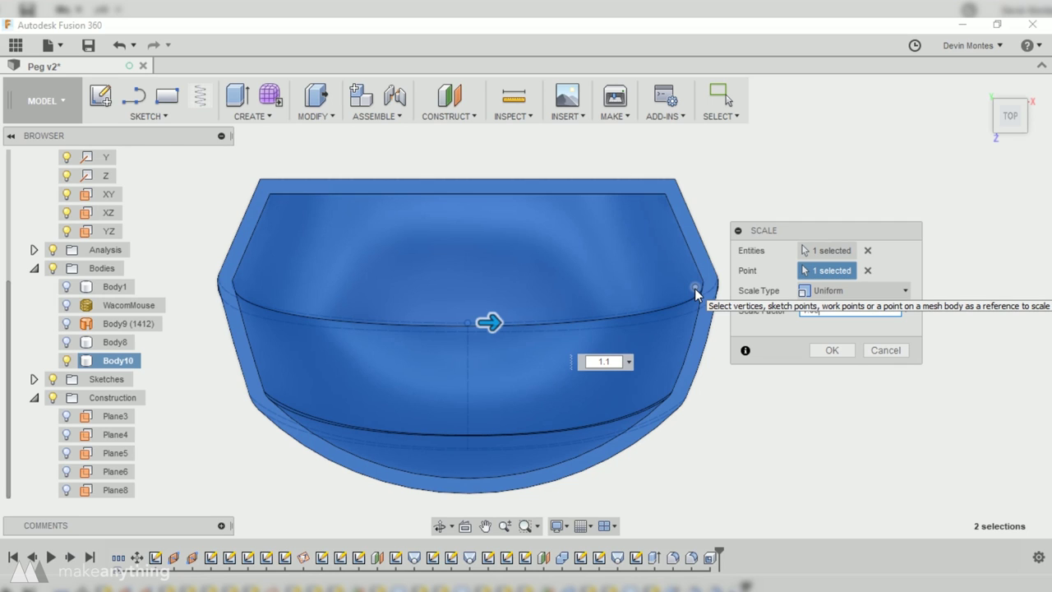
key(BackSpace)
text(05)
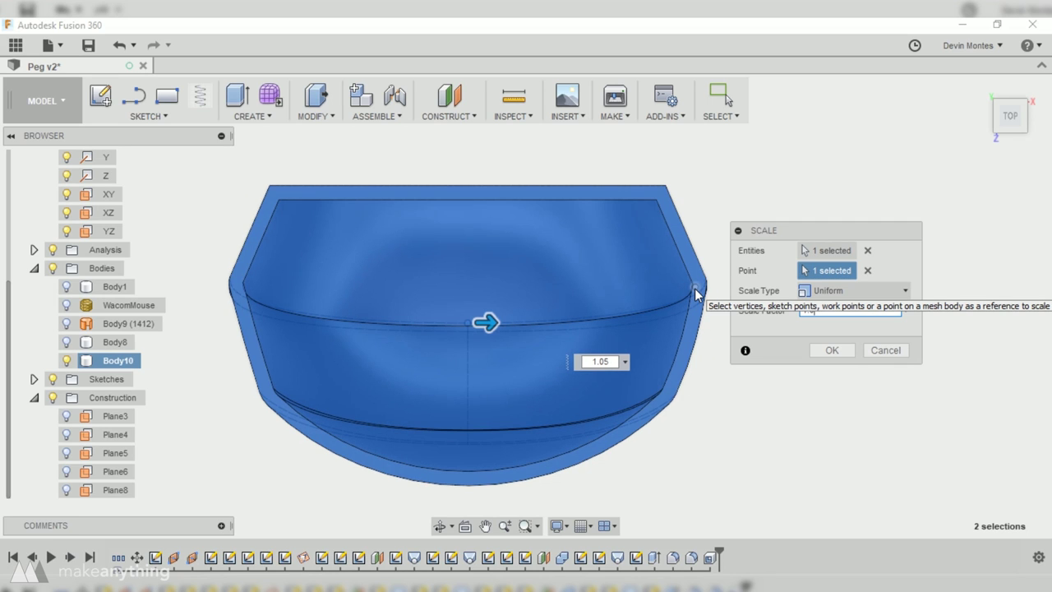
key(BackSpace)
text(7)
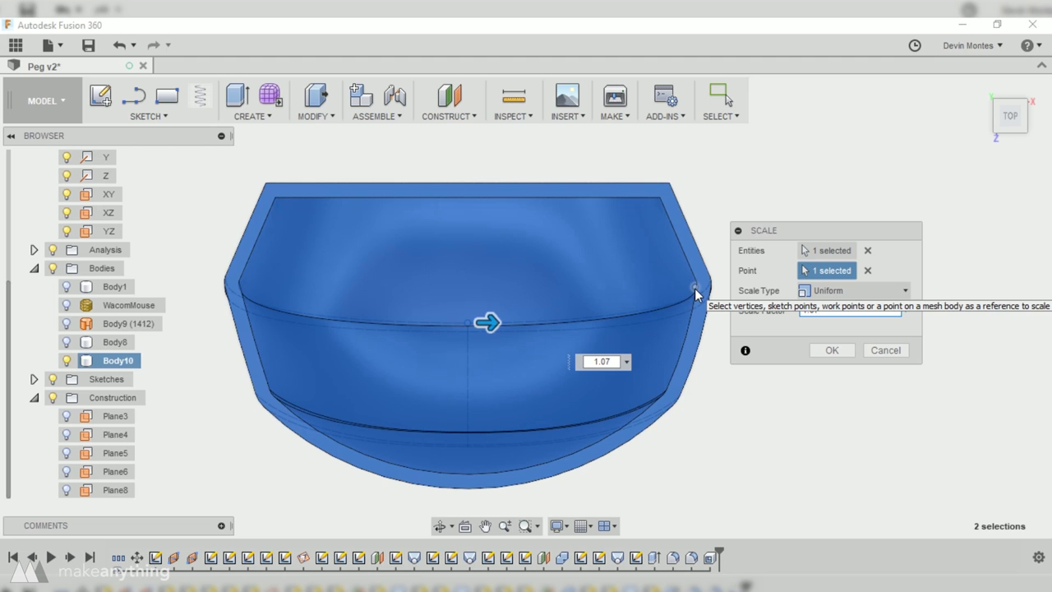
click(830, 351)
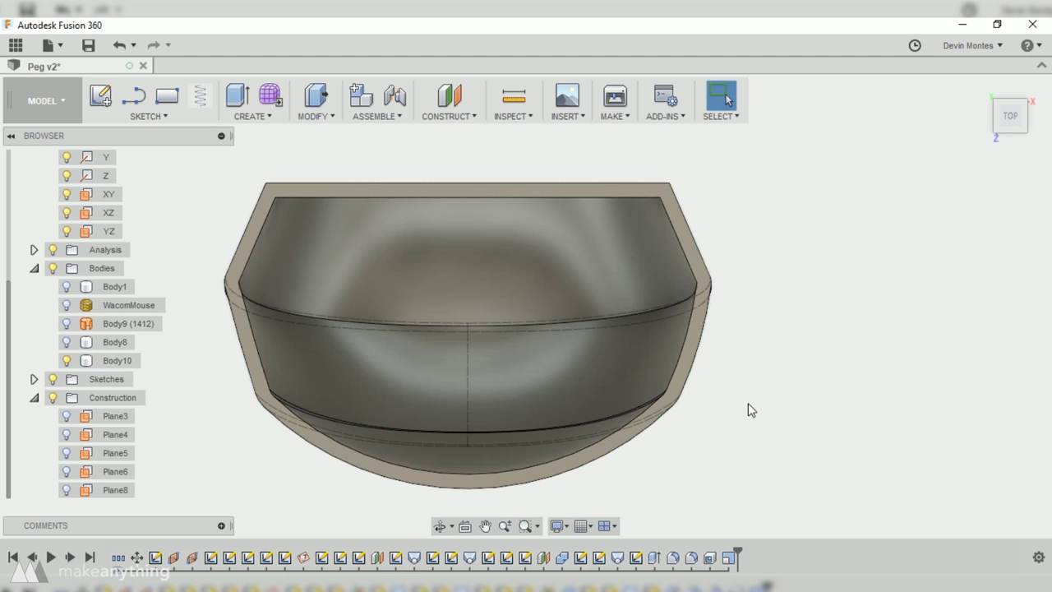
Step: Draw a short vertical line from the midpoint of the construction line joining the two pegs
shift+middle_drag(713, 455, 626, 387)
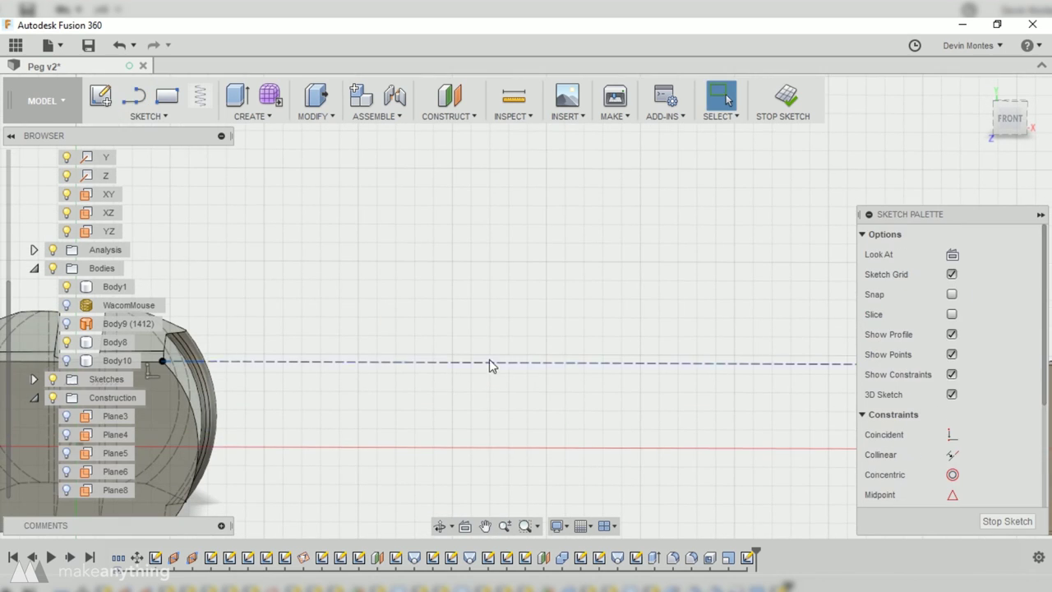
click(553, 361)
click(553, 318)
click(148, 115)
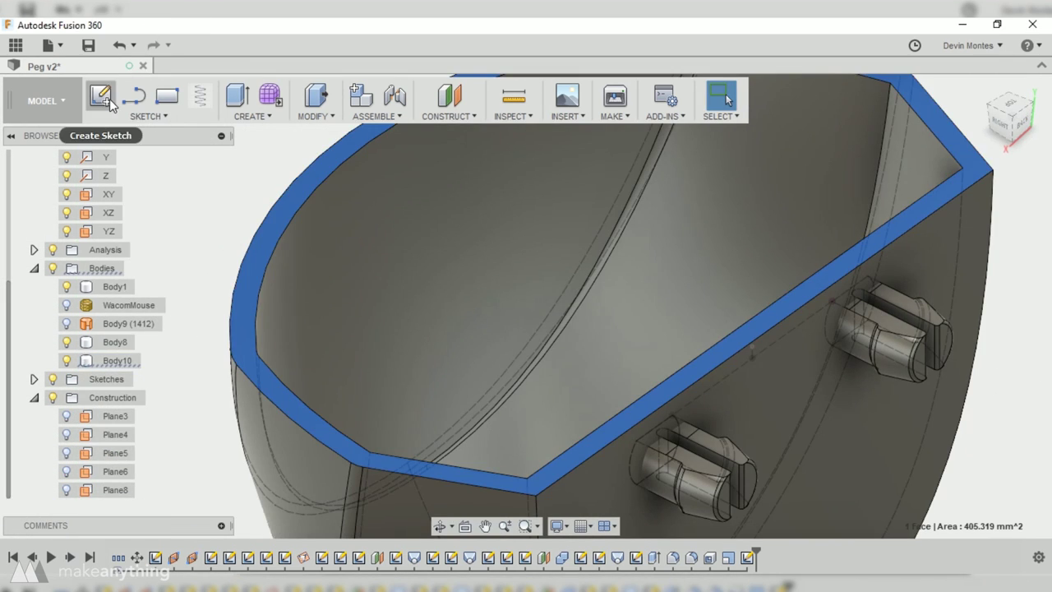
Step: Create a sketch on the holder's flat rim and draw a line along its outer back edge
click(100, 97)
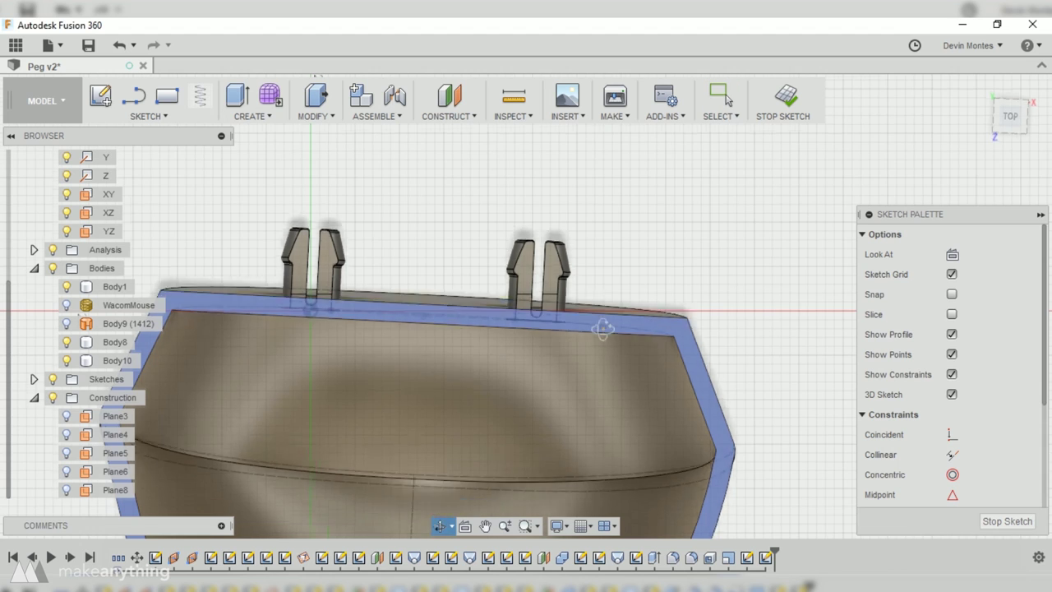
shift+middle_drag(594, 329, 604, 321)
key(l)
click(159, 338)
click(685, 309)
Step: Draw a line outward from the back line's midpoint, convert the sketched lines to construction, and finish the sketch
click(422, 324)
click(420, 274)
key(Escape)
click(420, 312)
key(x)
click(1007, 521)
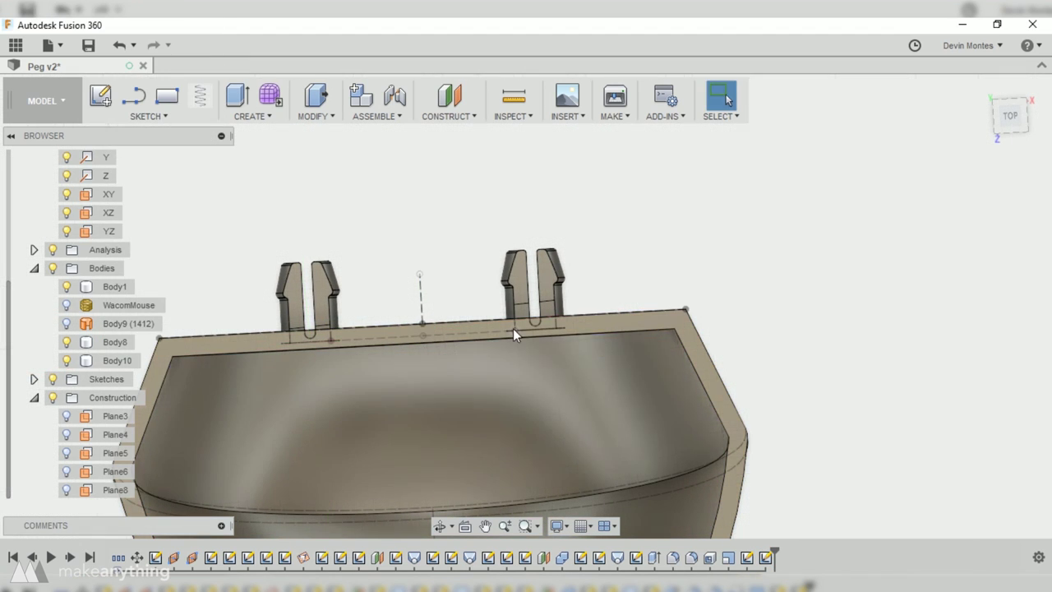
Step: Move the holder body point to point so its back rim lines up with the midpoint between the two pegs
key(m)
click(868, 290)
click(663, 376)
shift+middle_drag(663, 375, 417, 346)
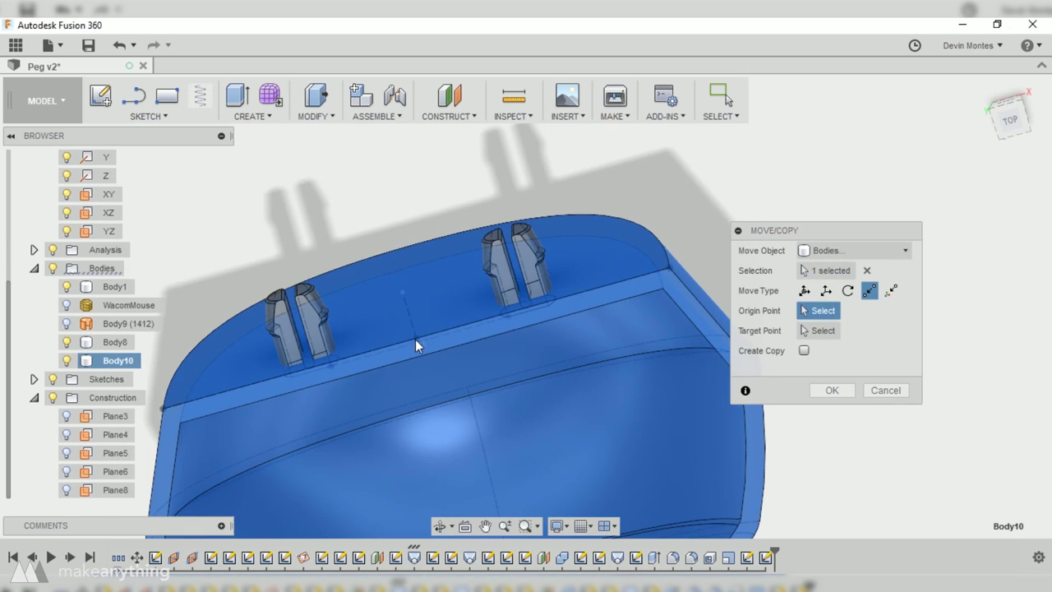
click(402, 291)
shift+middle_drag(402, 291, 547, 235)
click(831, 390)
Step: Create a sketch on the holder's flat back face and draw a two-point rectangle wider than the holder, starting near its upper edge
shift+middle_drag(781, 386, 651, 345)
scroll(629, 394, down, 3)
shift+middle_drag(624, 406, 350, 328)
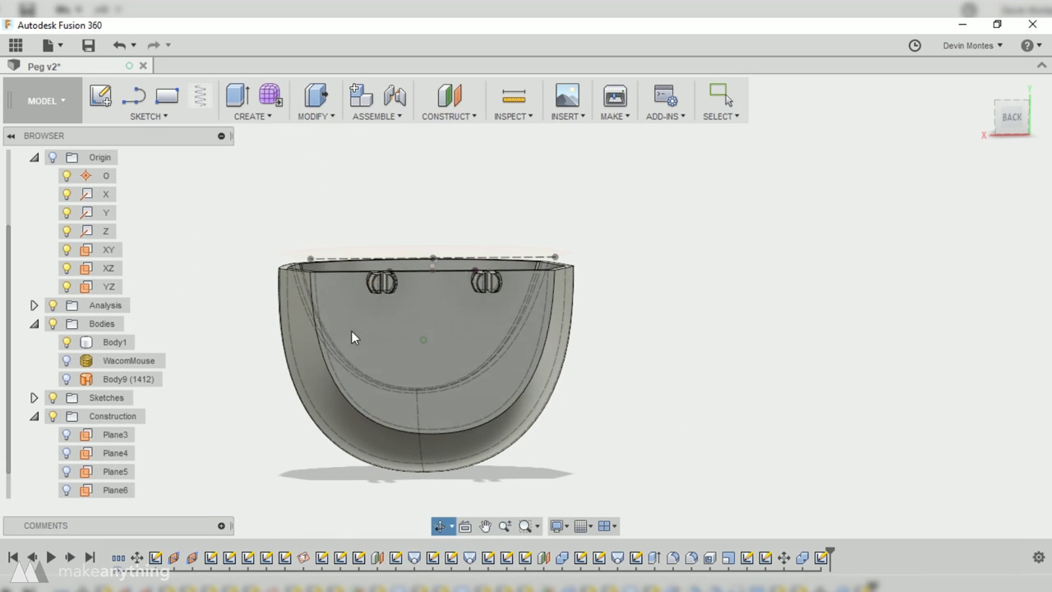
click(403, 350)
key(r)
click(433, 302)
click(806, 402)
key(Escape)
Step: Add a Midpoint constraint between the rectangle's upper edge and the midpoint of the line joining the pegs
scroll(630, 294, up, 7)
click(536, 352)
ctrl+click(564, 333)
right_click(565, 332)
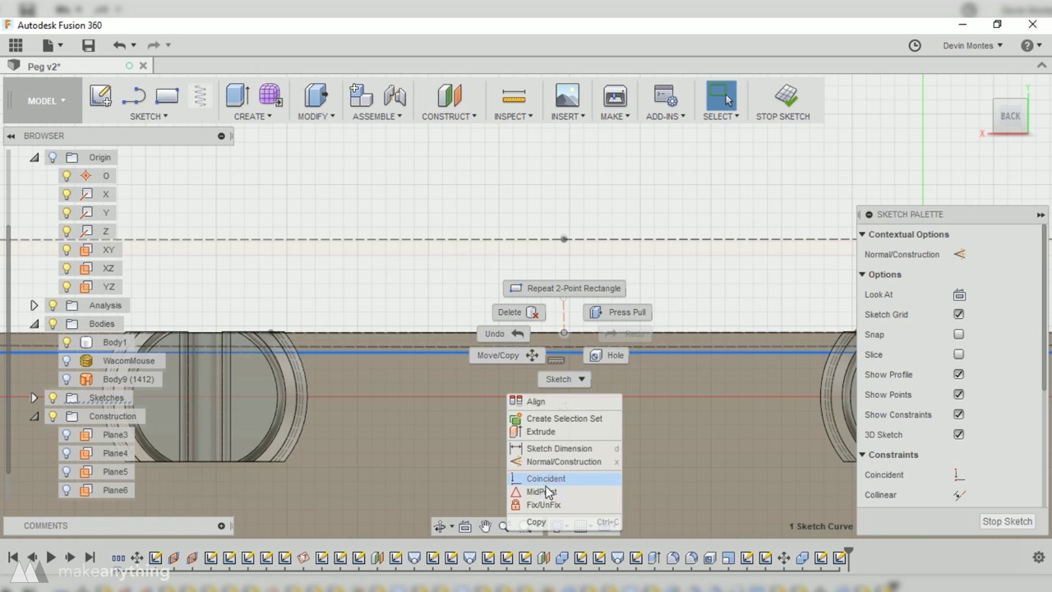
click(545, 491)
Step: Dimension the rectangle's height to 25 mm
scroll(618, 359, down, 7)
middle_drag(737, 447, 578, 389)
key(d)
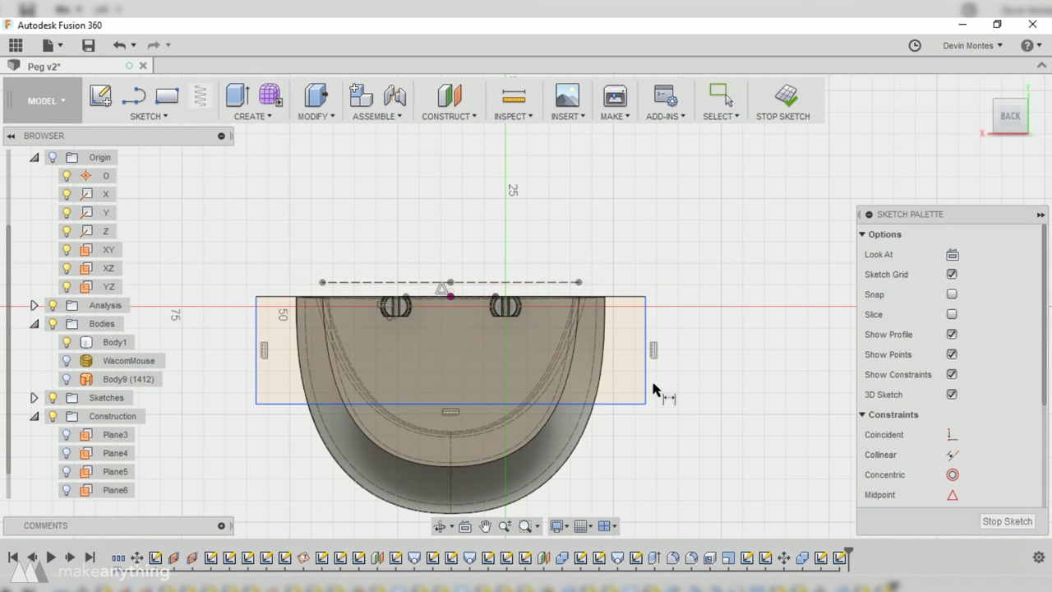
click(722, 395)
text(25)
key(Return)
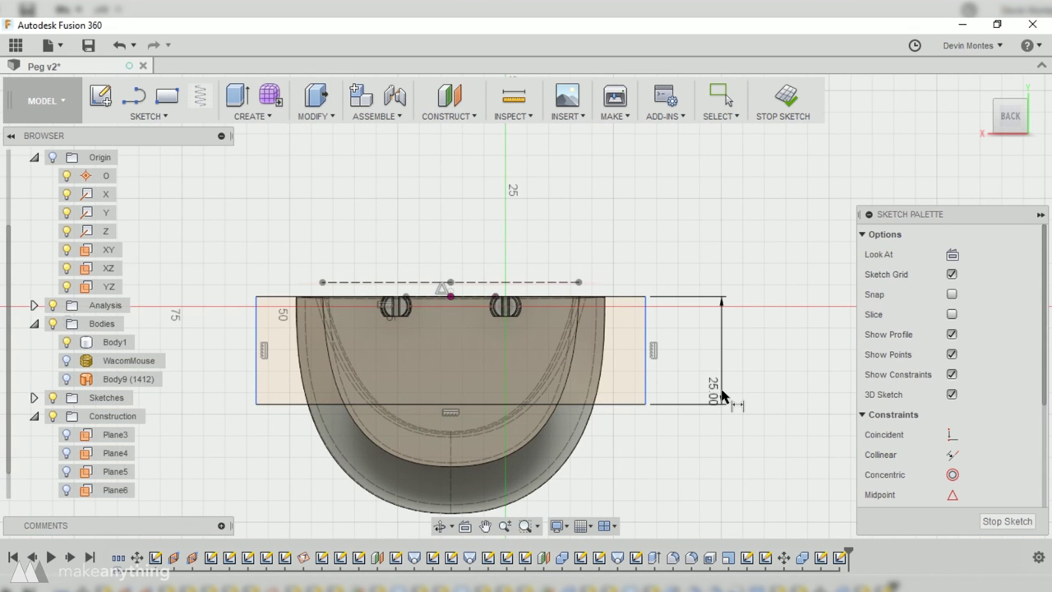
Step: Extrude all the profiles inside the rectangle, including the peg regions, with the operation set to Intersect
click(237, 94)
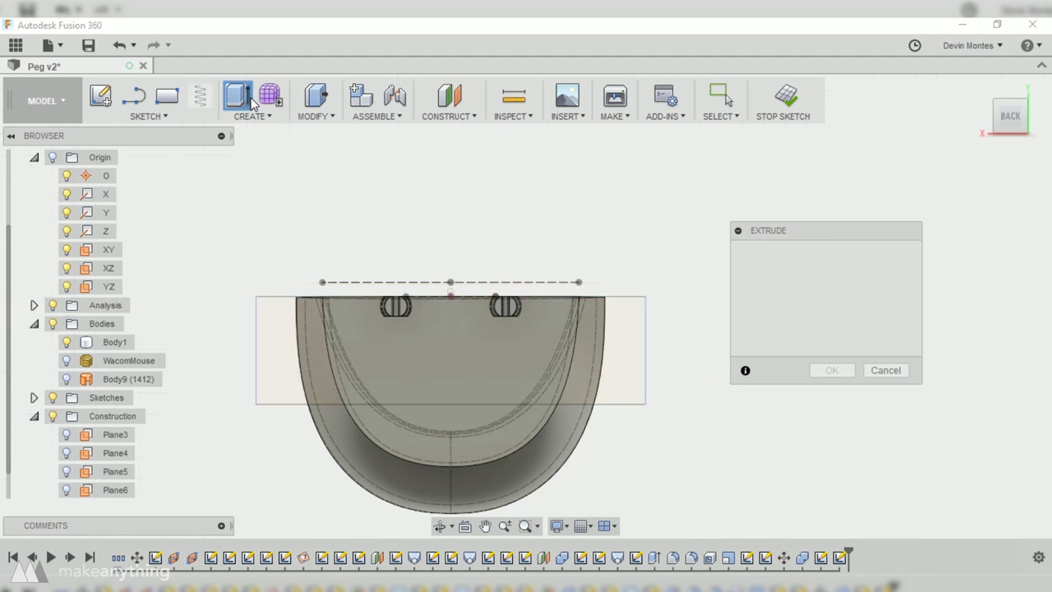
click(284, 364)
click(590, 364)
click(591, 365)
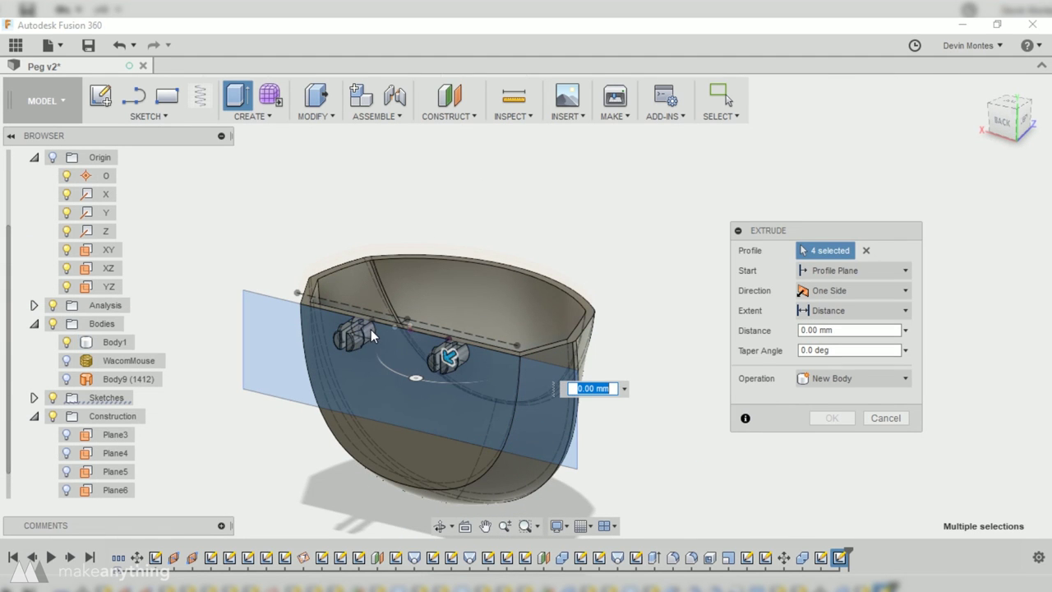
click(451, 351)
drag(444, 353, 409, 397)
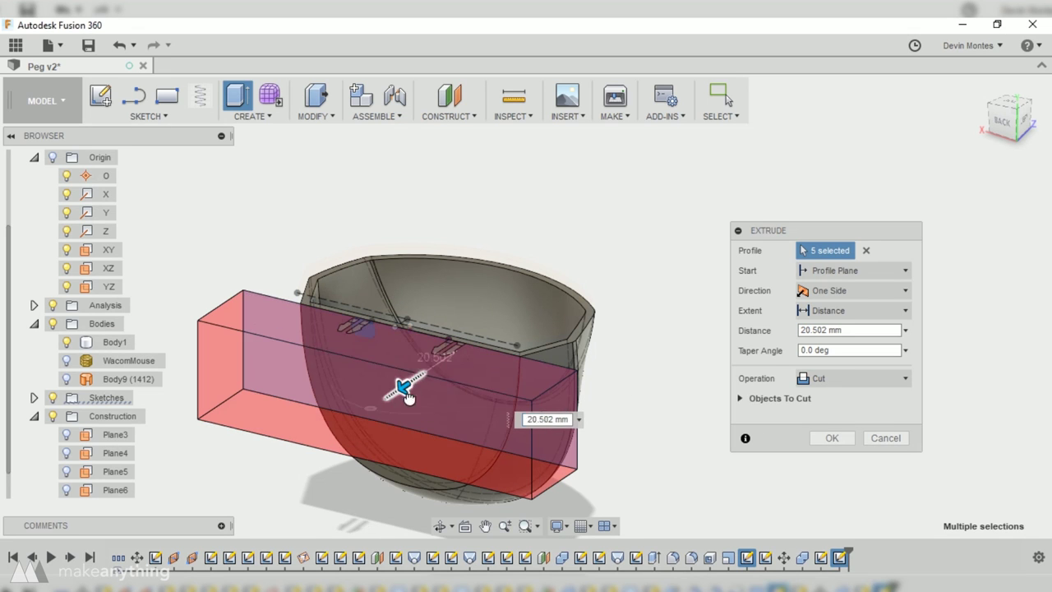
click(817, 379)
click(830, 435)
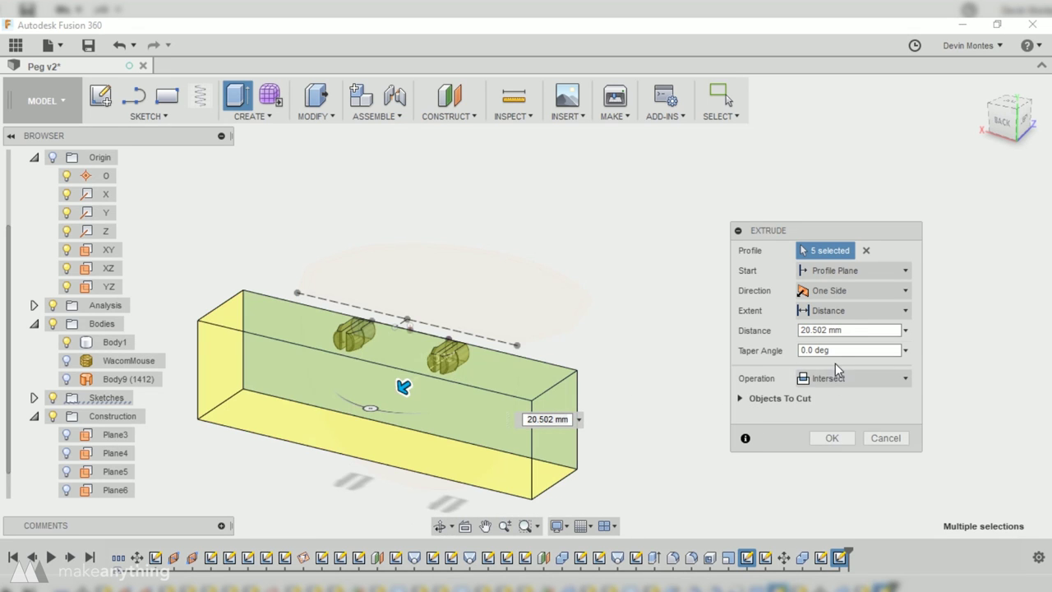
Step: Make the intersecting extrusion symmetric, extend it about 52 mm so it encloses the holder and pegs, and apply it
click(838, 312)
click(844, 292)
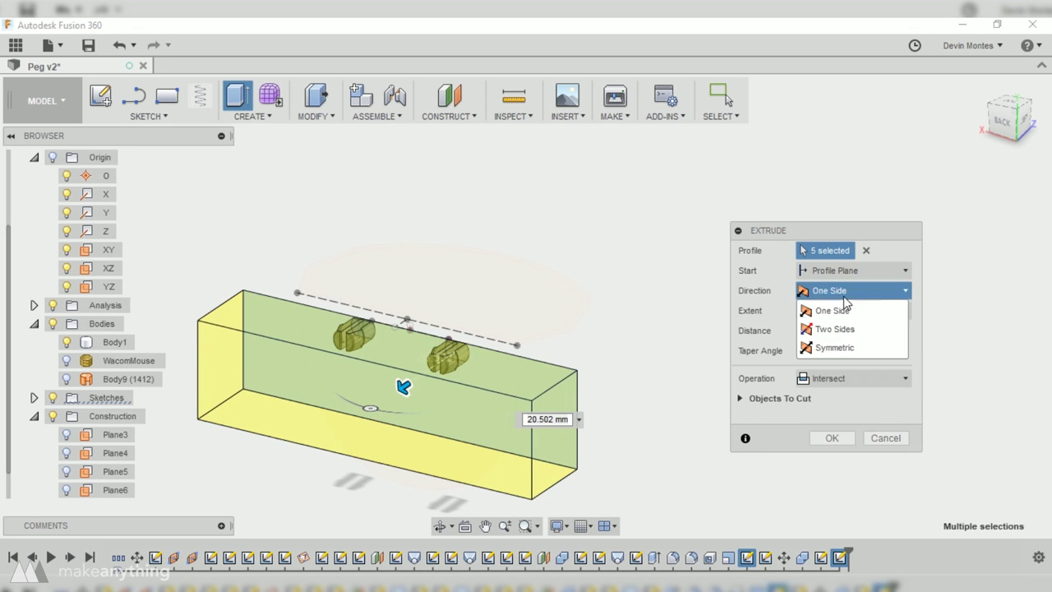
click(836, 349)
drag(344, 436, 356, 433)
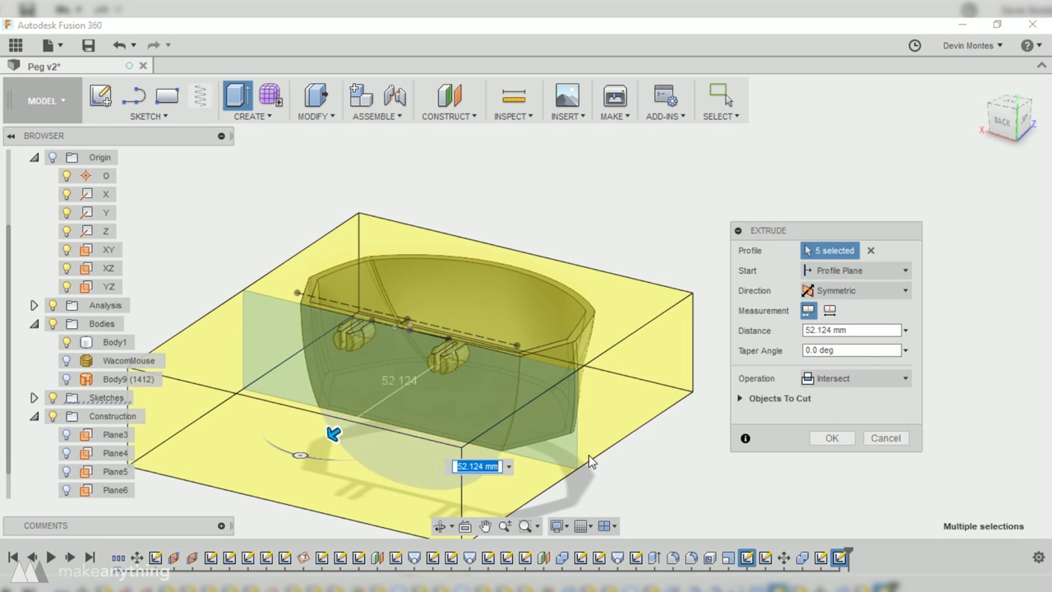
click(842, 439)
Step: Save the holder design as a new version with the description User Saved
shift+middle_drag(787, 406, 573, 421)
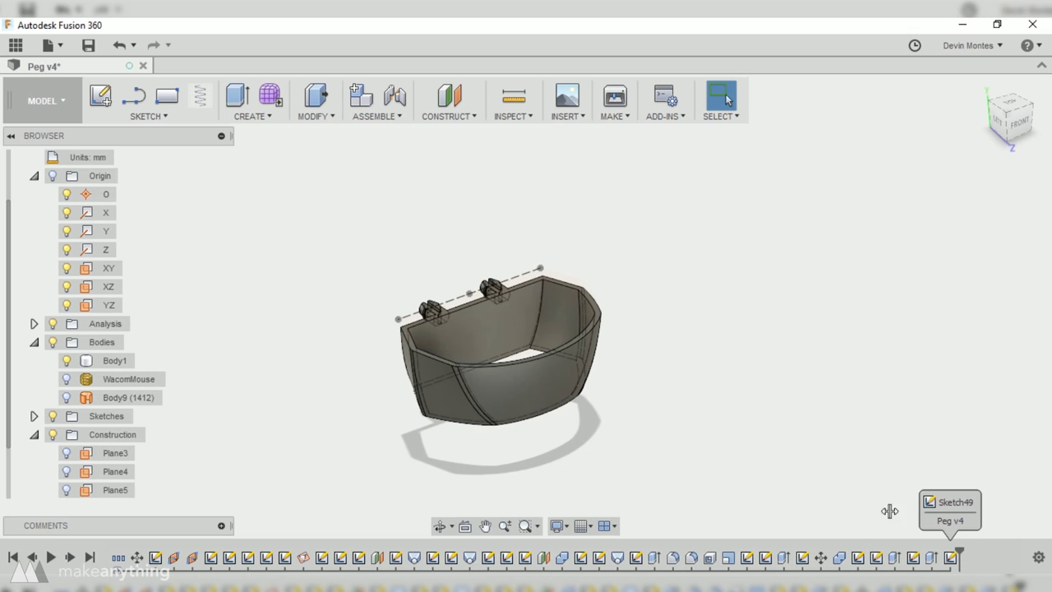
shift+middle_drag(888, 510, 605, 392)
scroll(494, 356, up, 8)
key(ctrl+s)
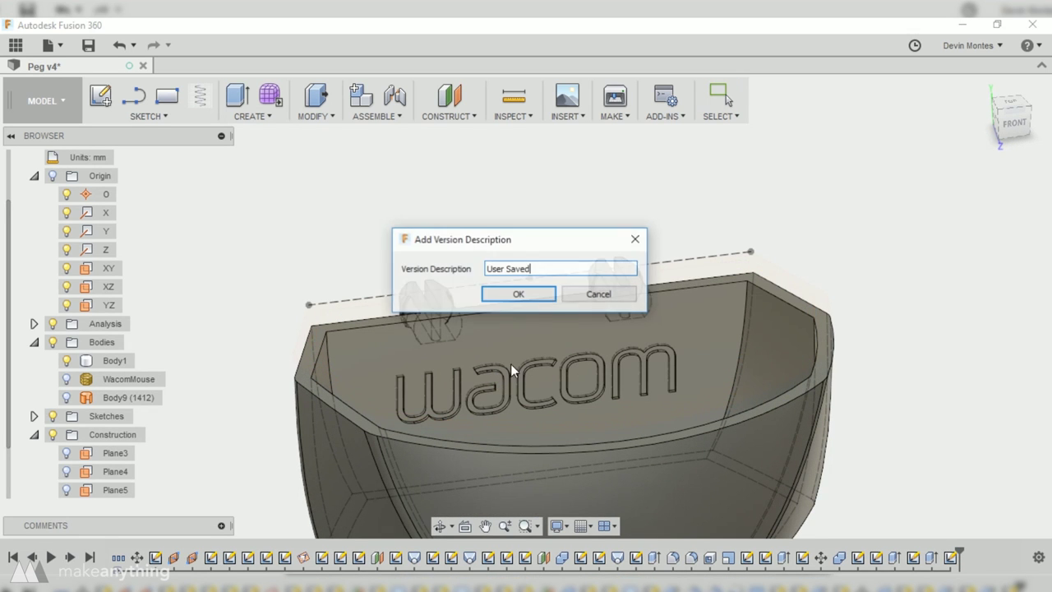
click(547, 299)
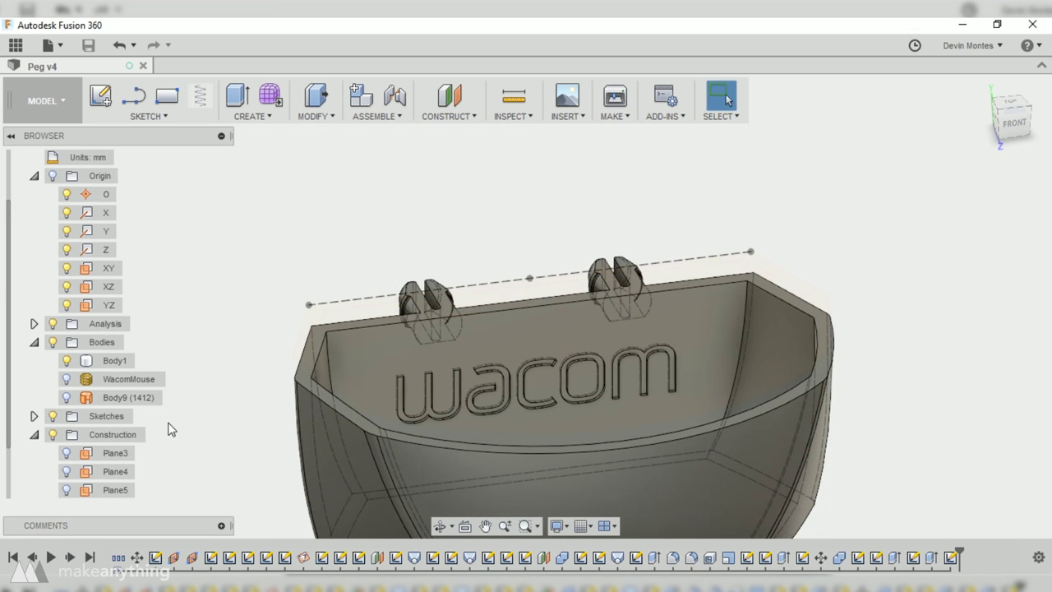
Step: Export the holder body, Body1, as a binary STL with High refinement
right_click(80, 365)
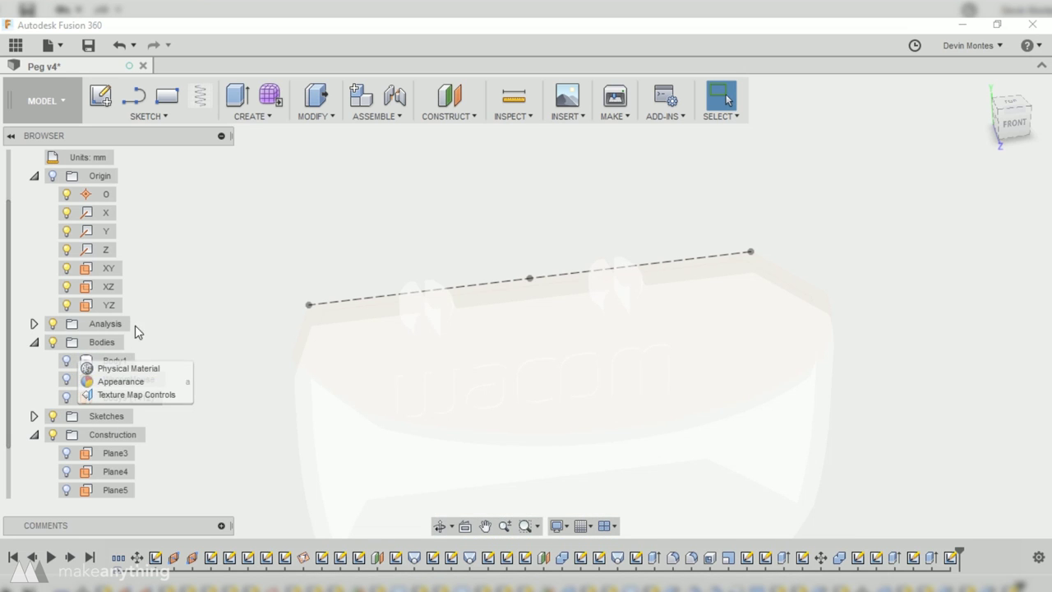
click(64, 362)
right_click(98, 358)
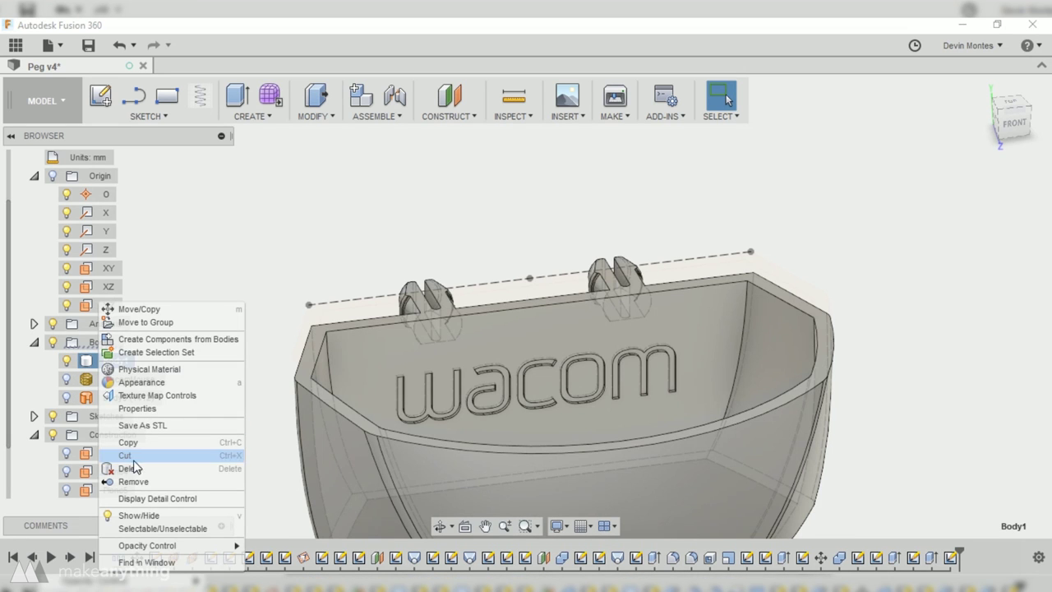
click(147, 427)
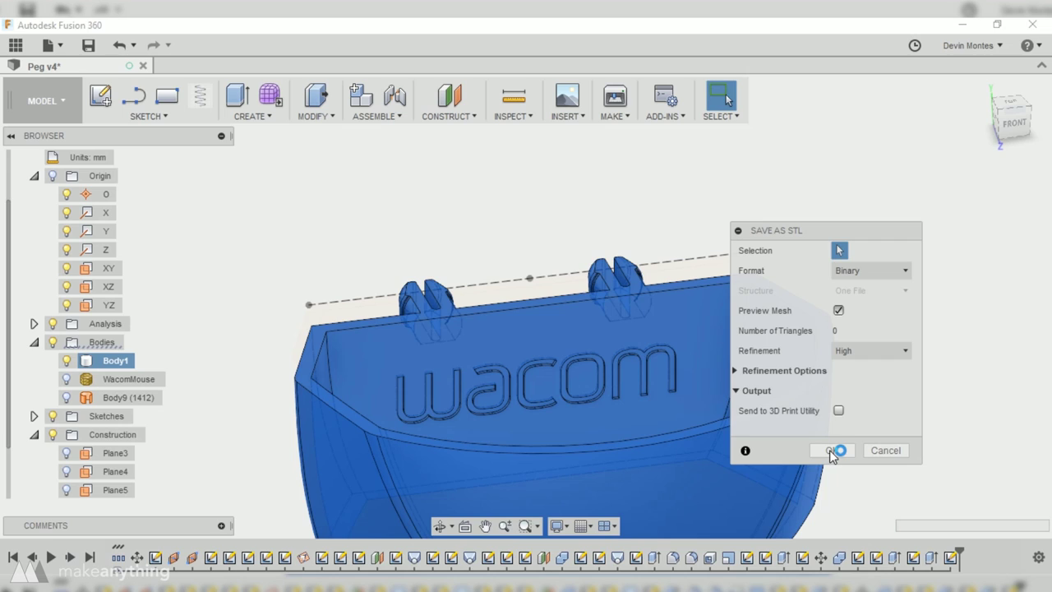
click(830, 450)
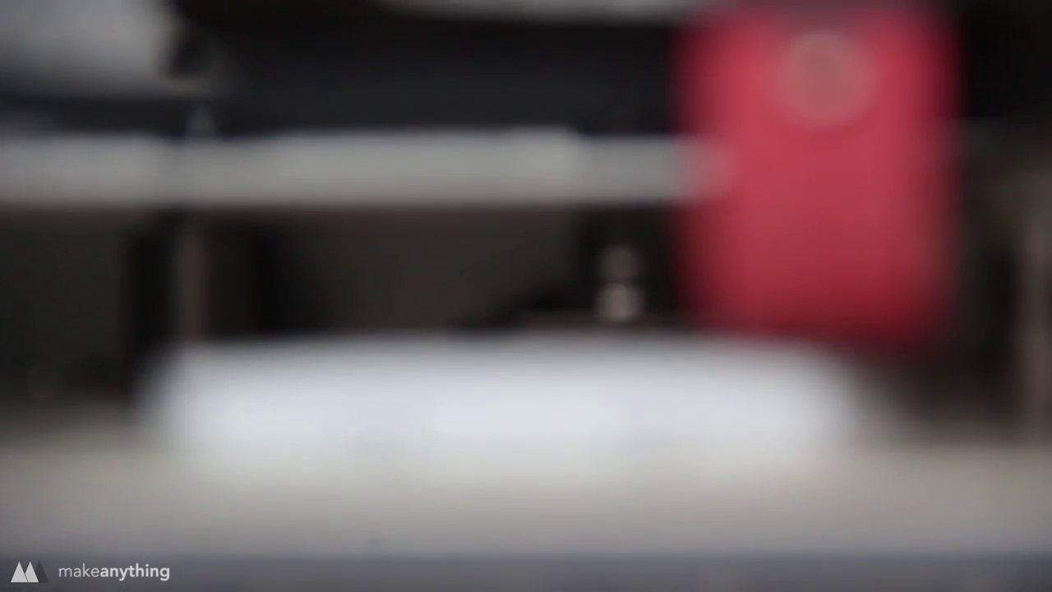
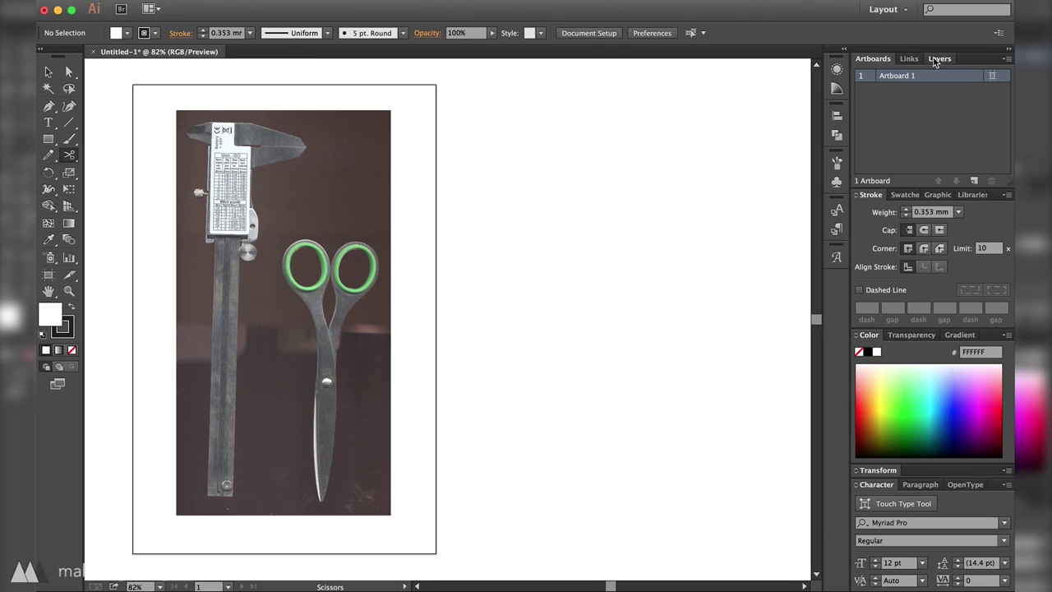
Step: In Illustrator, lock Layer 1 containing the scanned tools photo and add a new layer above it
click(936, 59)
click(875, 93)
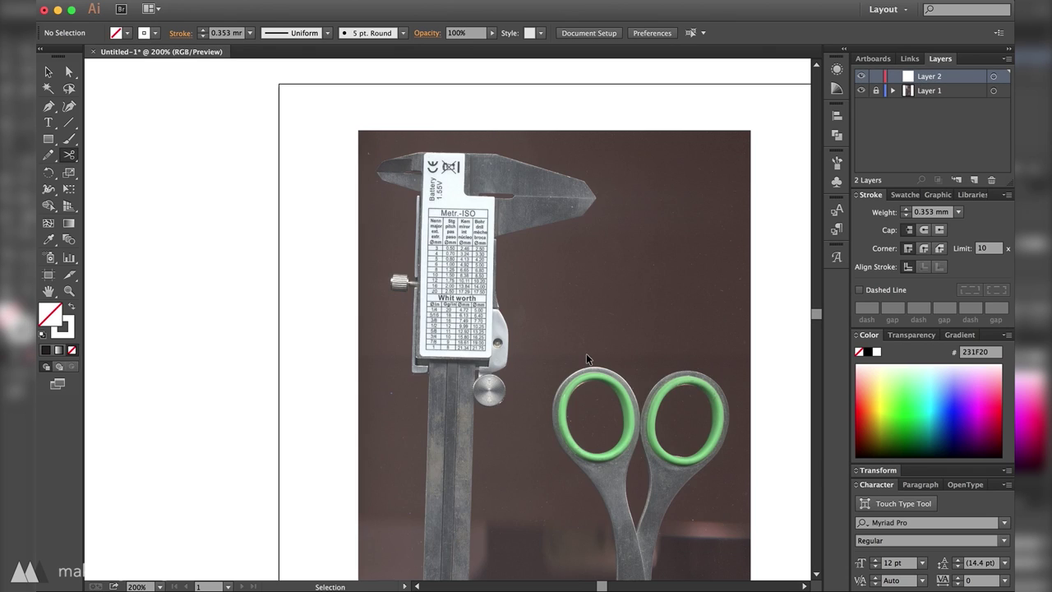
Step: Trace the caliper housing's lower edge, its side edge and the protruding thumbscrew with the Pen tool
key(super+equal)
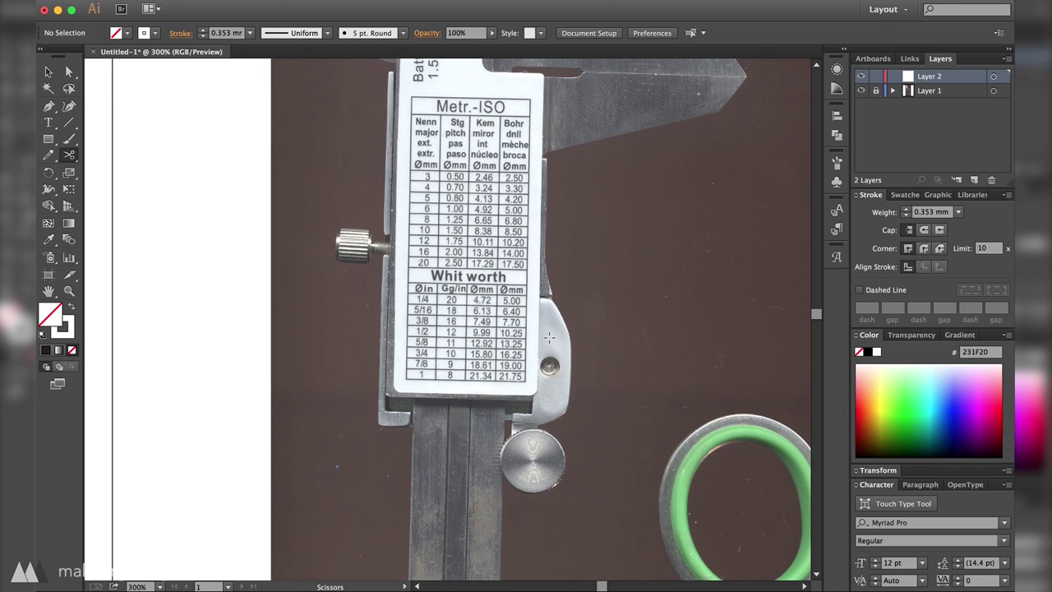
click(541, 425)
click(378, 425)
click(377, 256)
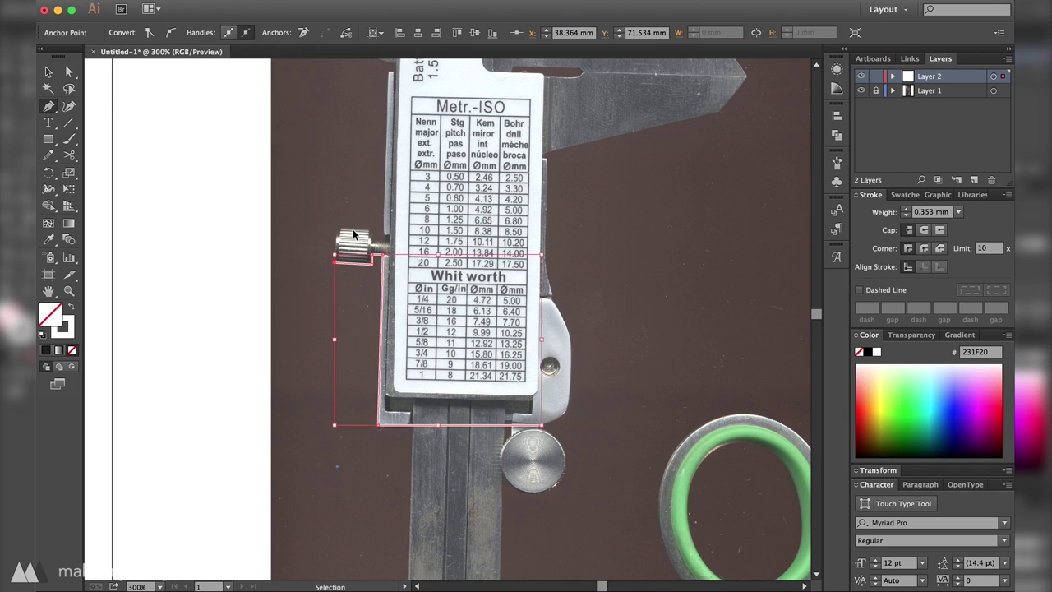
key(super+equal)
scroll(404, 273, up, 5)
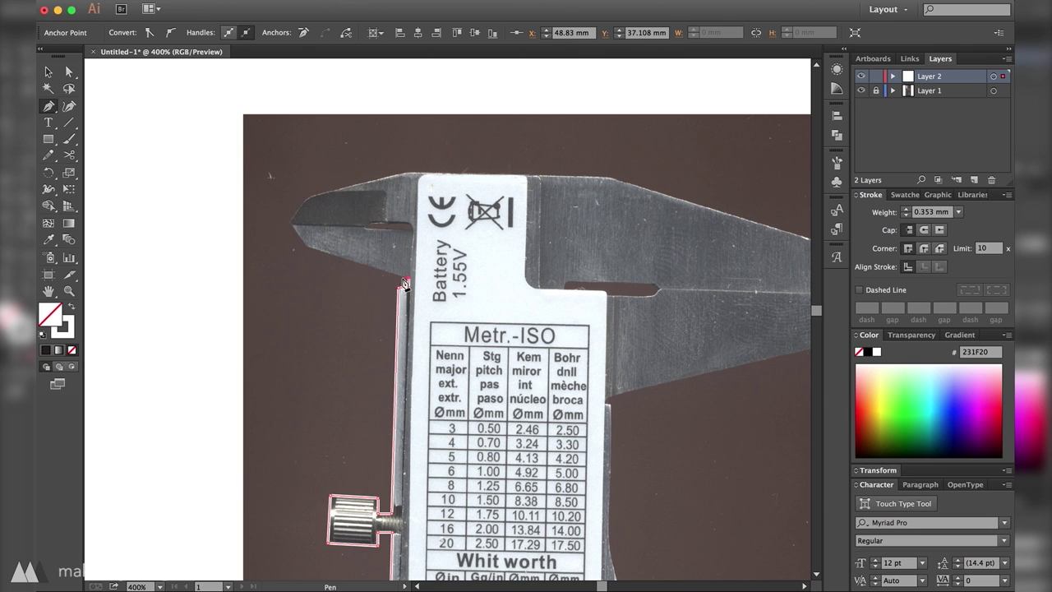
Step: Continue the Pen tool path around the caliper's small and large jaws
click(406, 173)
click(613, 177)
scroll(612, 177, right, 5)
click(650, 198)
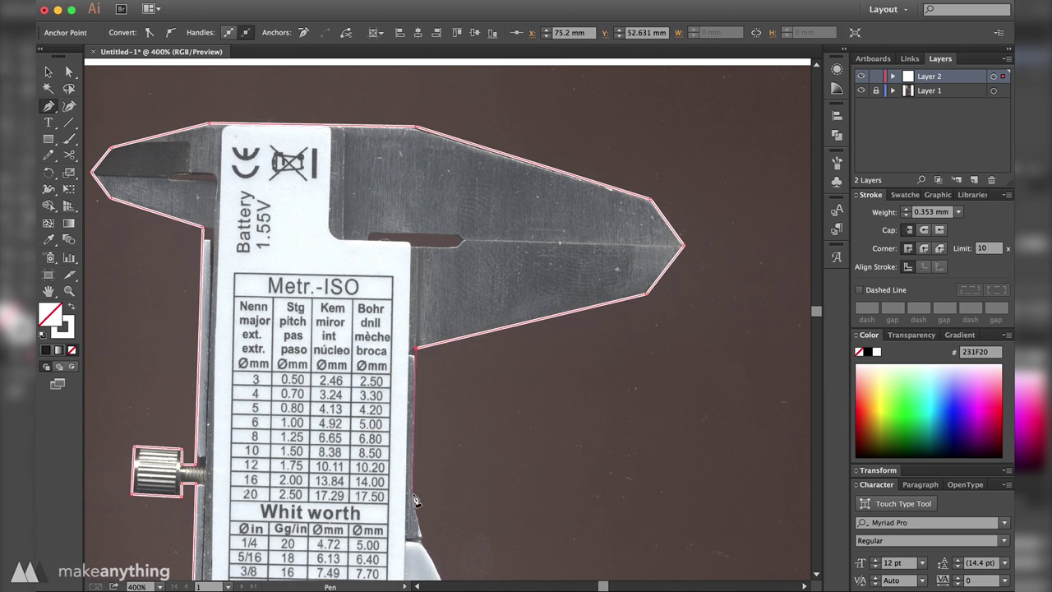
Step: Continue the Pen tool path down the housing's opposite side and around the thumb grip, closing the caliper outline
click(415, 495)
scroll(415, 495, down, 4)
click(380, 382)
click(402, 424)
click(402, 527)
click(371, 549)
Step: Select the traced caliper outline and swap its fill and stroke
key(v)
key(super+minus)
key(super+minus)
key(super+minus)
click(428, 357)
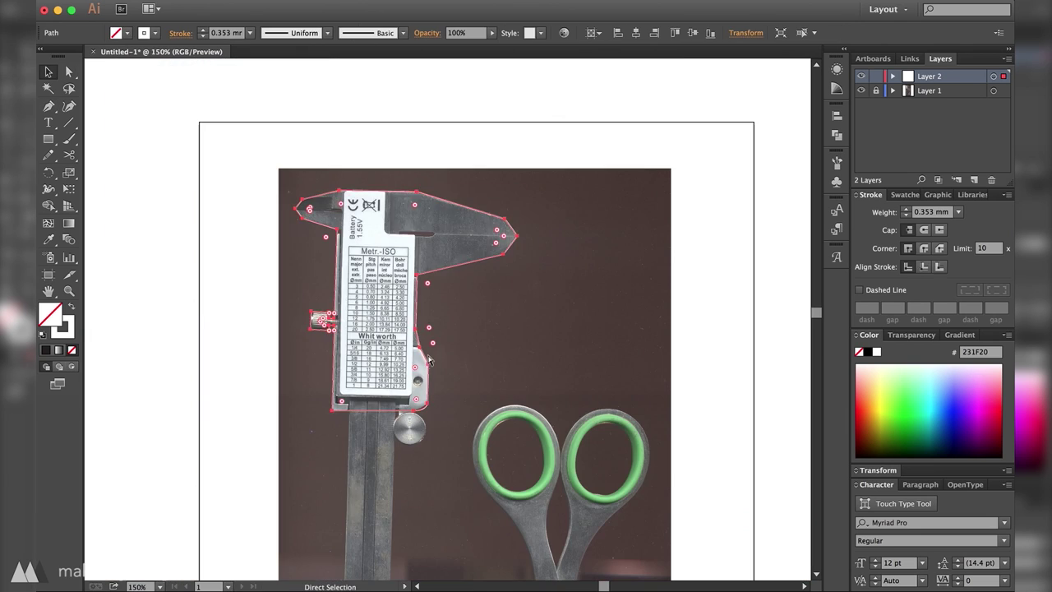
key(shift+x)
Step: Duplicate the caliper outline beside the original and reflect the copy across the vertical axis
key(v)
mouse_move(391, 338)
alt+mouse_down()
mouse_move(559, 345)
mouse_move(624, 335)
alt+mouse_up()
scroll(302, 72, right, 4)
click(231, 1)
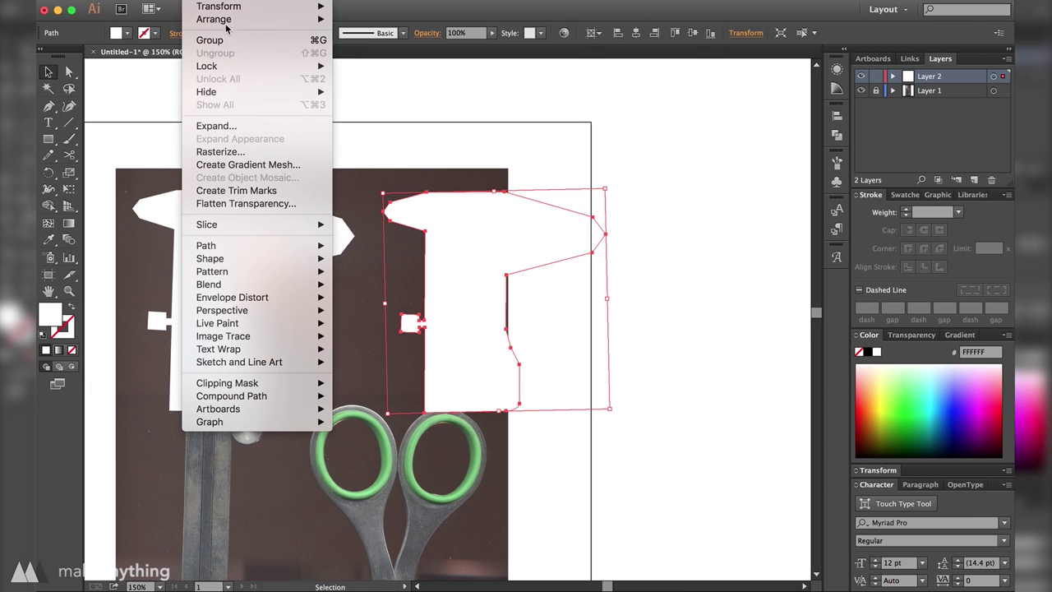
mouse_move(232, 10)
click(366, 56)
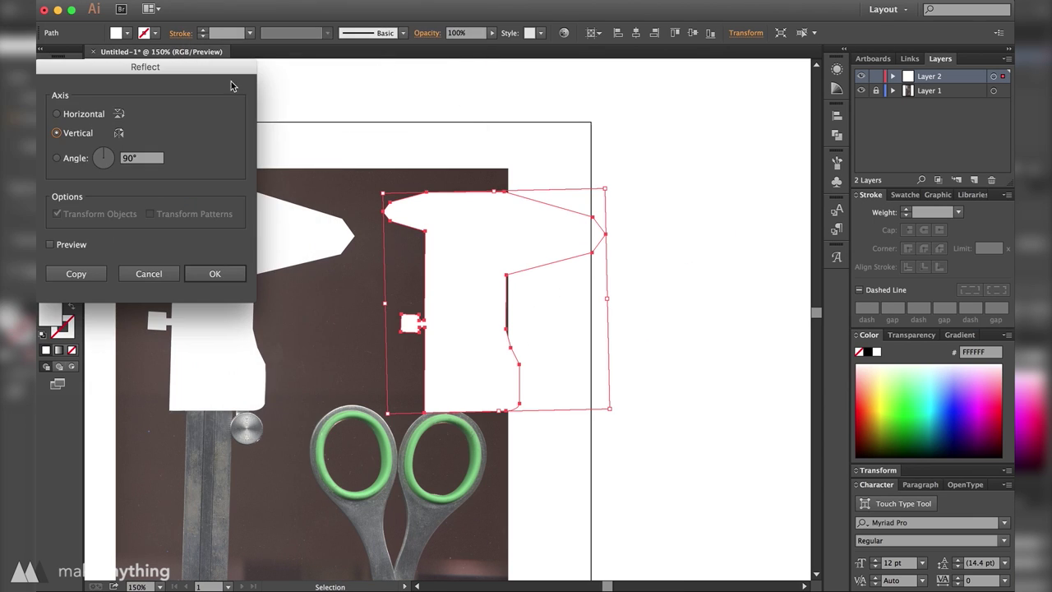
click(214, 273)
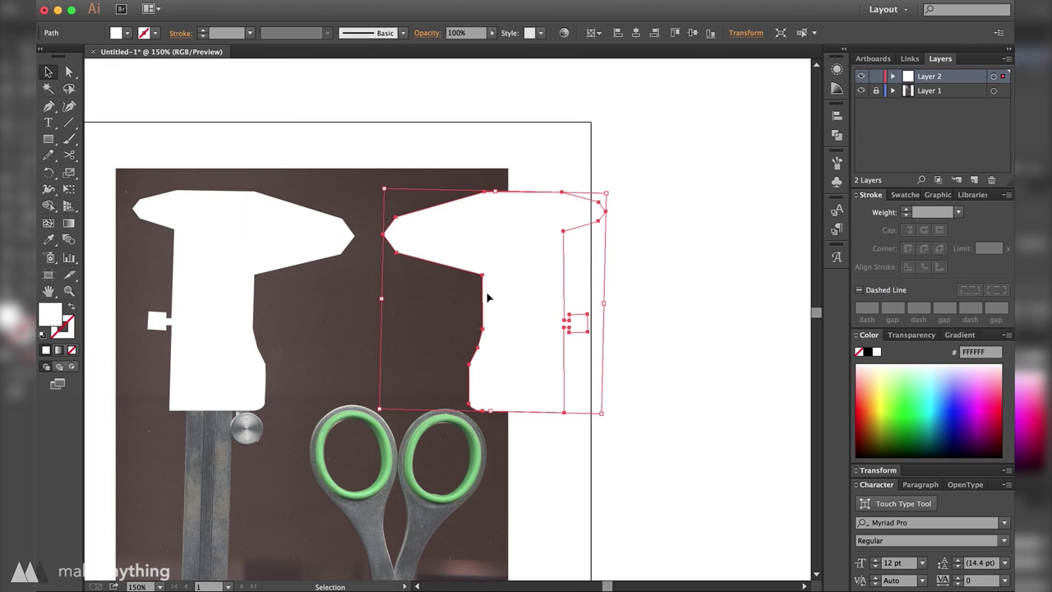
Step: Apply the default white fill and black stroke to the mirrored outline and move it off the artboard, clear of the photo
key(d)
drag(569, 293, 447, 278)
drag(384, 225, 406, 186)
click(390, 405)
drag(325, 394, 585, 104)
Step: Export only the selected mirrored outline as a DXF with the artwork scale set to 1 inch = 1 unit
click(135, 0)
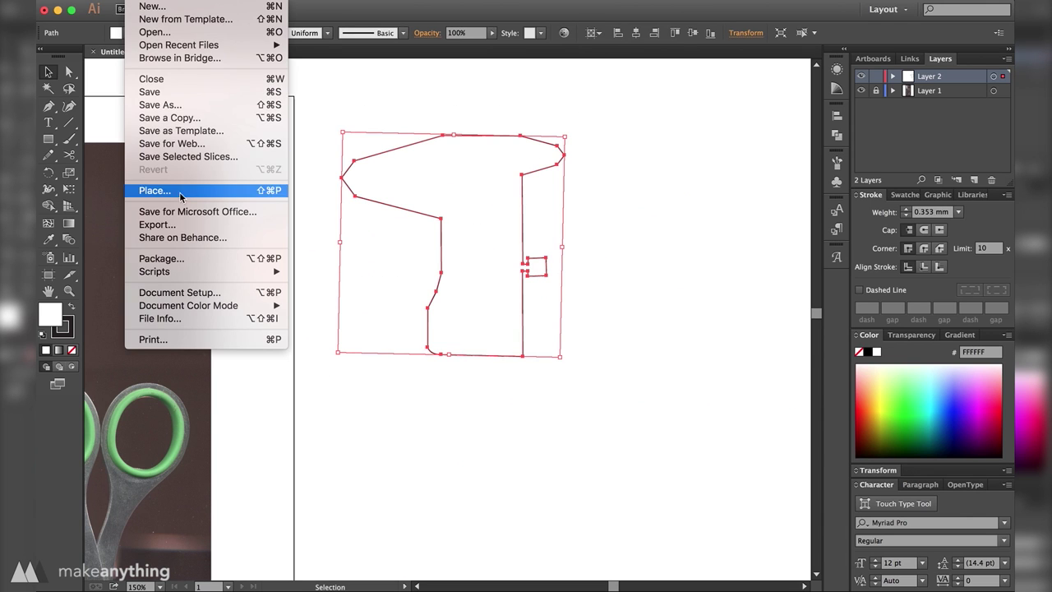
click(194, 226)
key(Return)
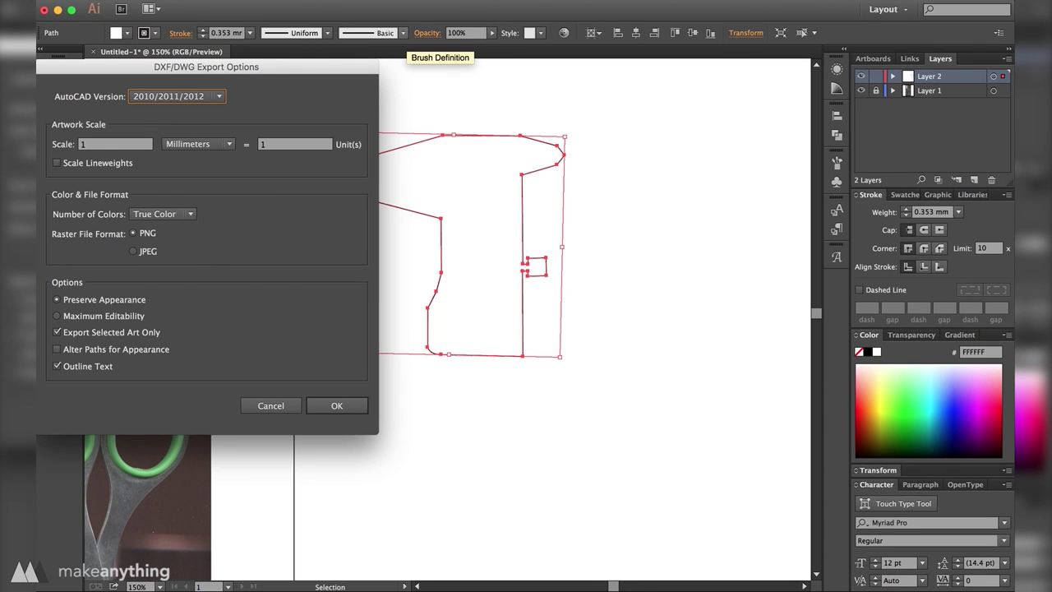
click(175, 146)
click(184, 188)
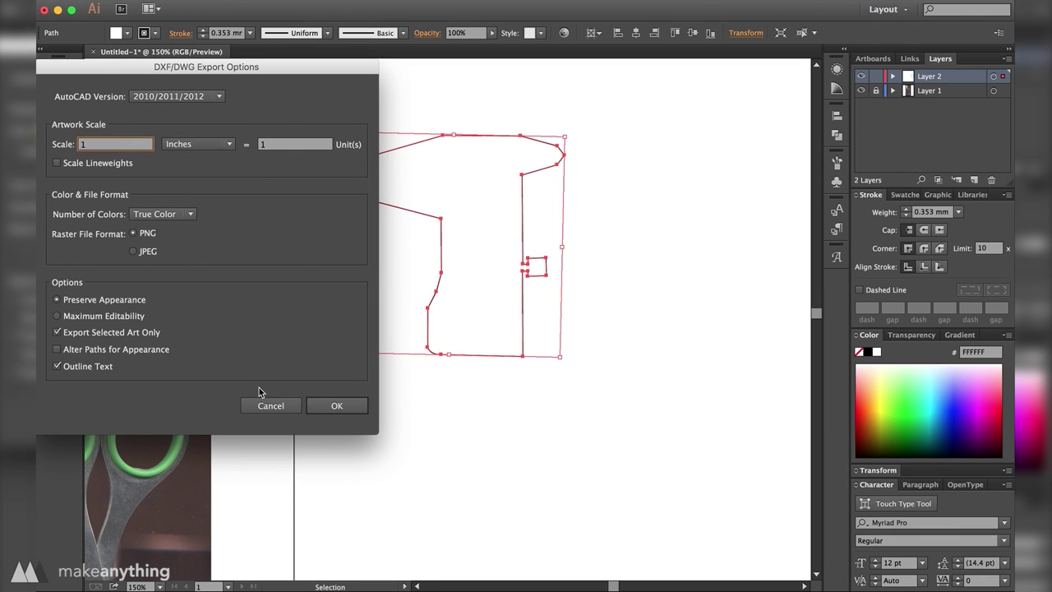
click(317, 412)
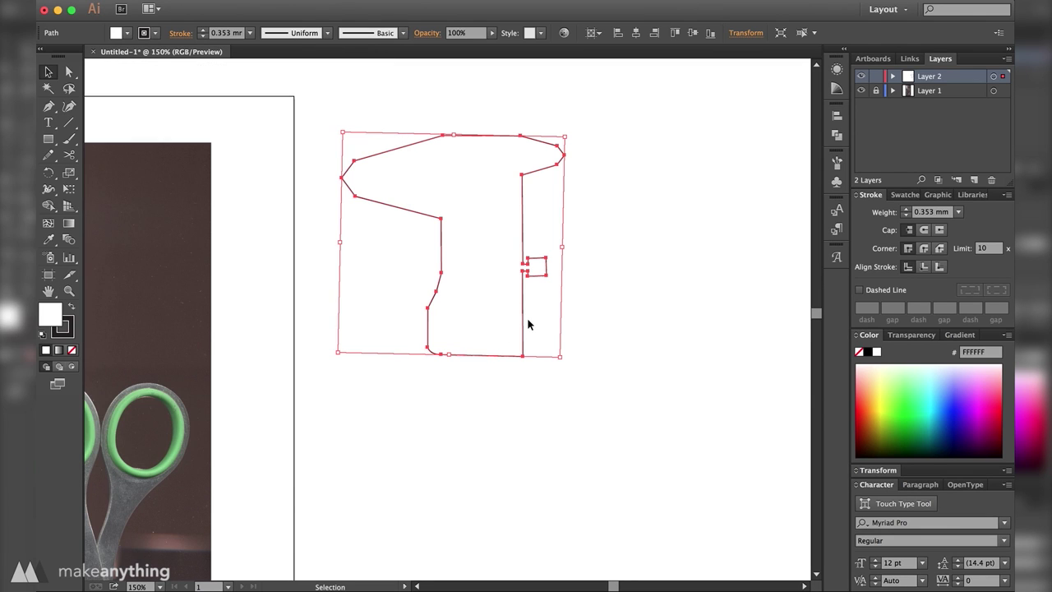
click(518, 398)
scroll(518, 398, left, 5)
scroll(518, 398, down, 3)
scroll(518, 398, left, 1)
scroll(518, 398, down, 2)
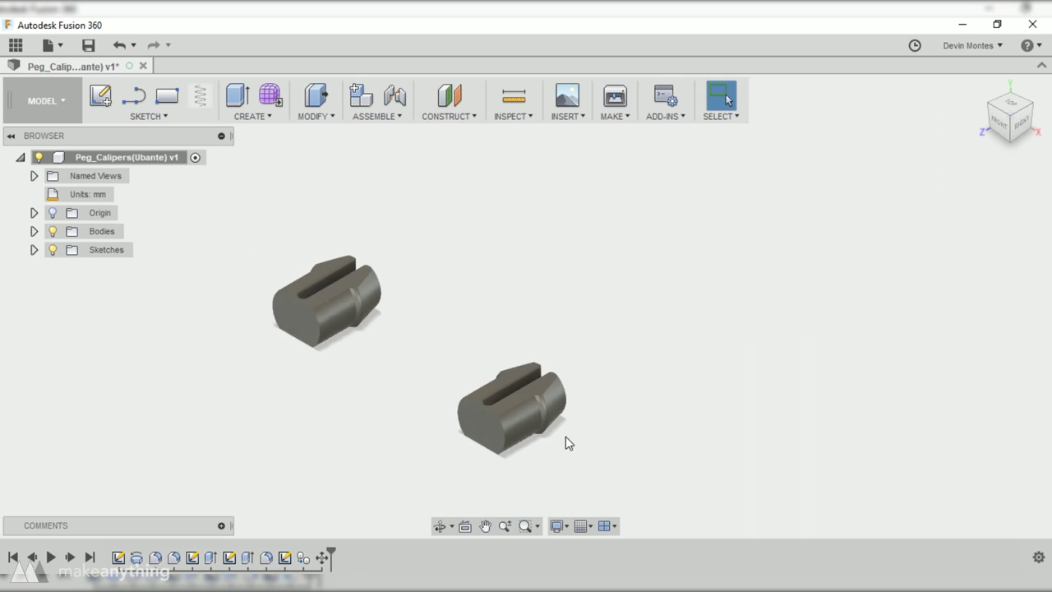
Step: Insert caliper_outline.dxf as a single sketch on the right-hand peg's front face, using inches as the unit
shift+middle_drag(565, 438, 629, 402)
click(562, 365)
click(567, 115)
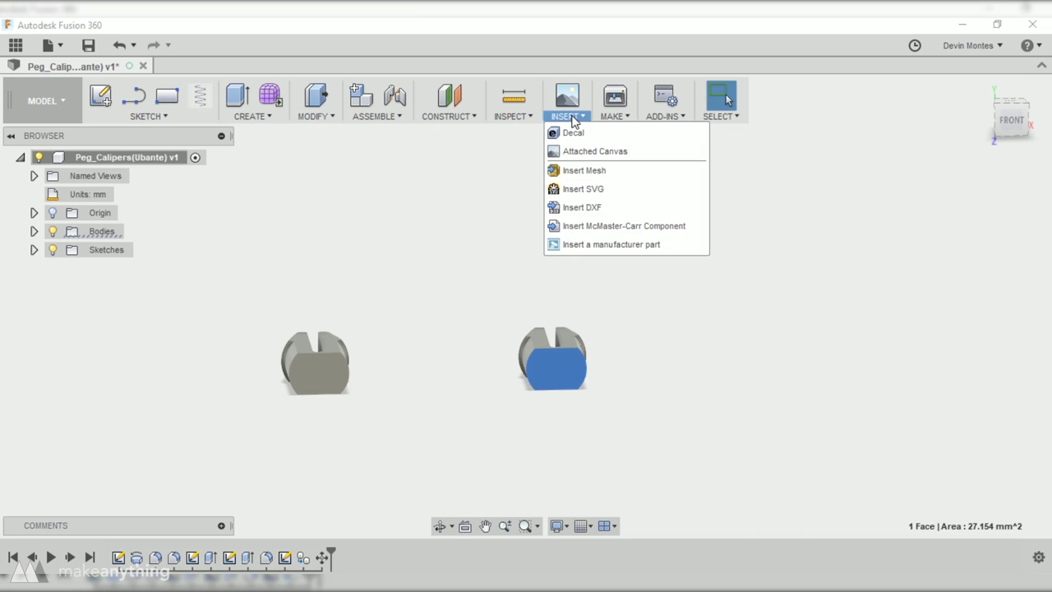
click(583, 207)
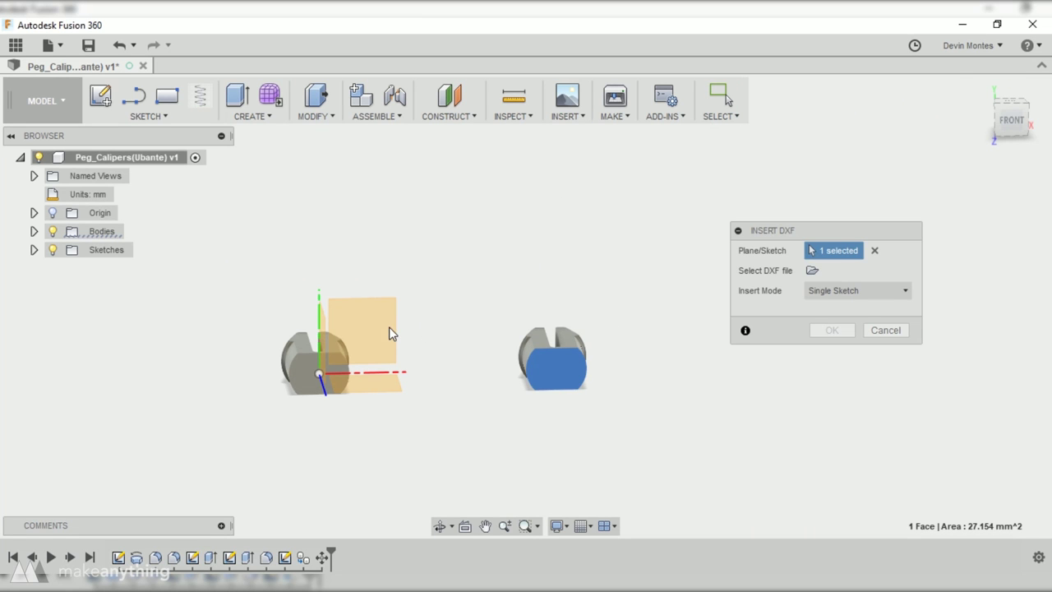
click(812, 270)
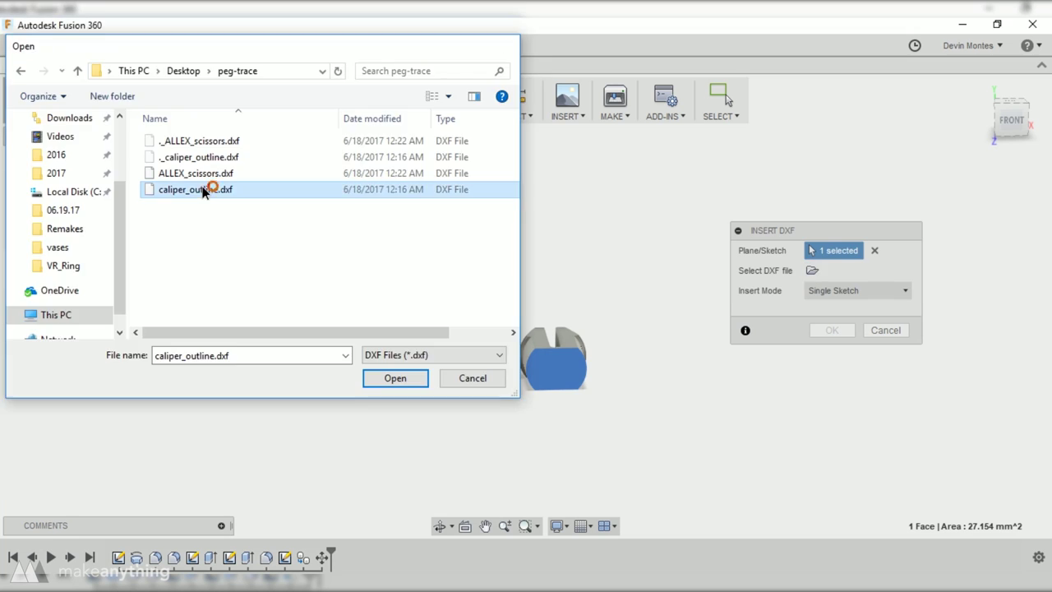
double_click(212, 188)
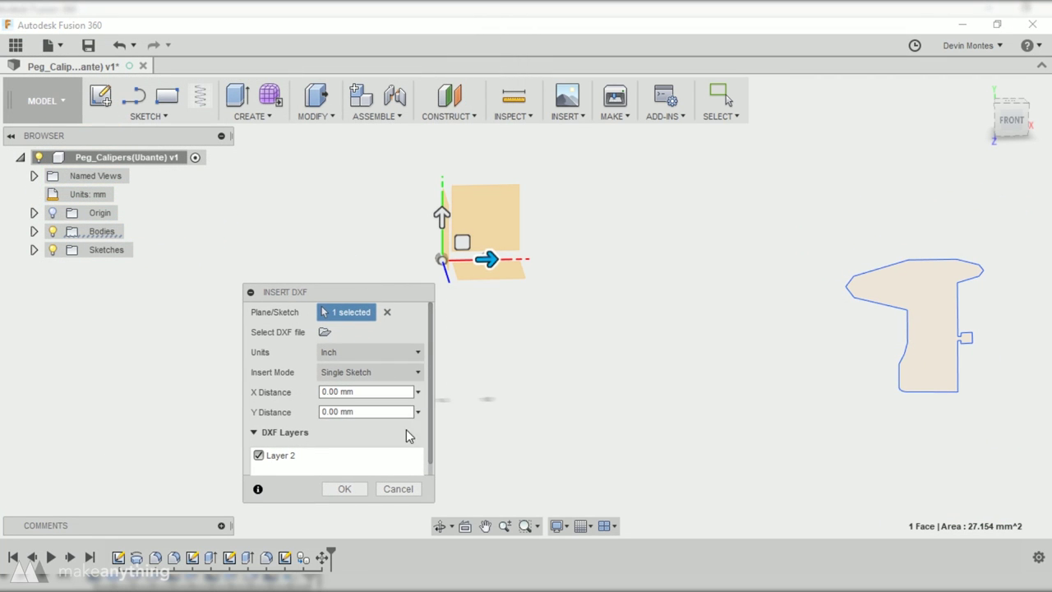
click(344, 490)
Step: Move the imported caliper outline over to the pegs so that its upper part overlaps both of them
text(s)
text(move)
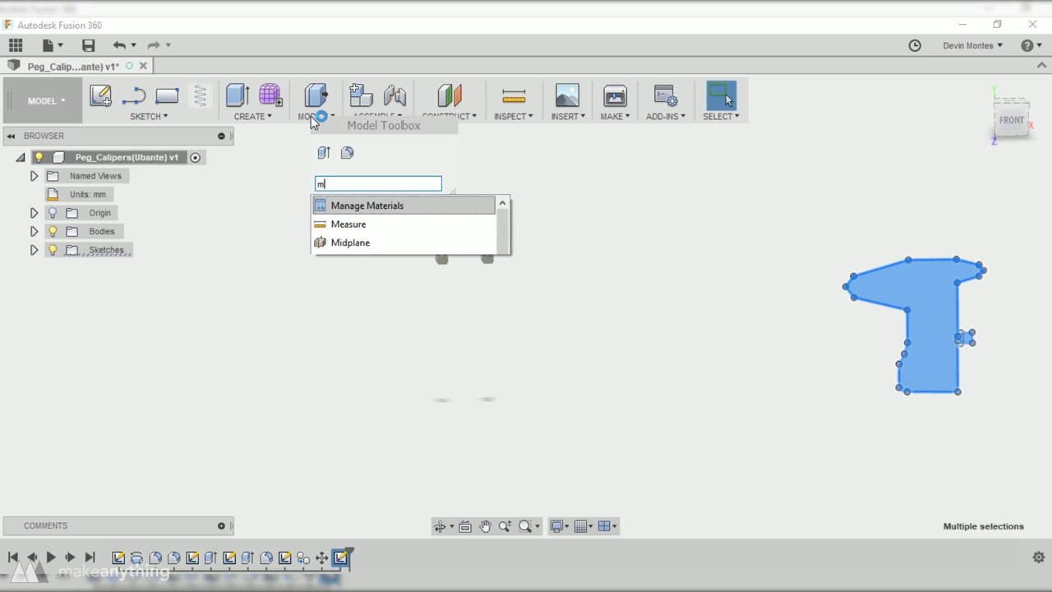
key(Return)
drag(1017, 331, 569, 339)
drag(525, 298, 519, 268)
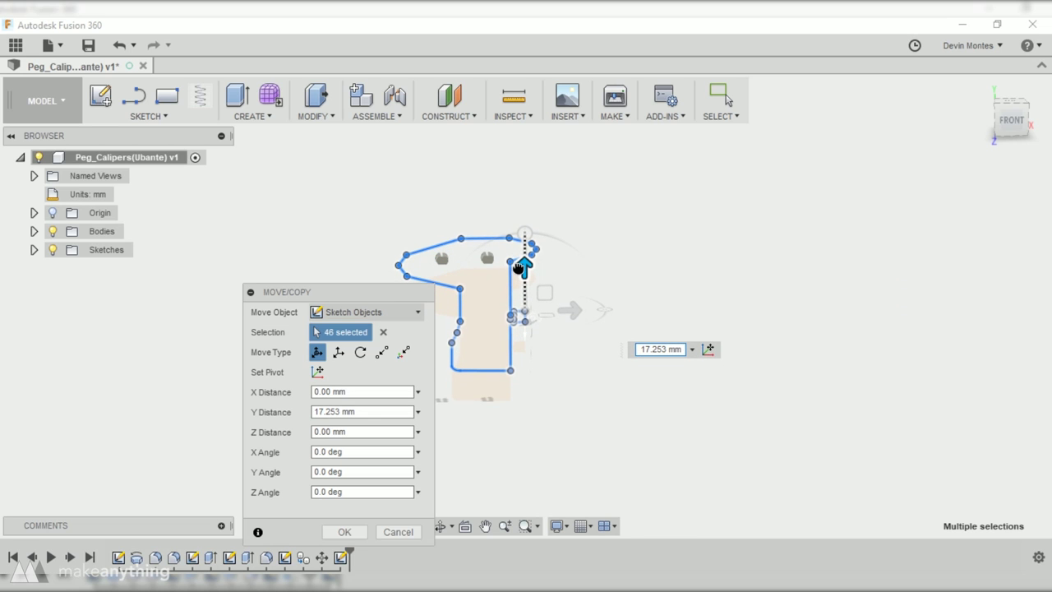
key(Return)
Step: Edit the caliper outline sketch and offset the whole chained outline outward by 2.2 mm
right_click(339, 557)
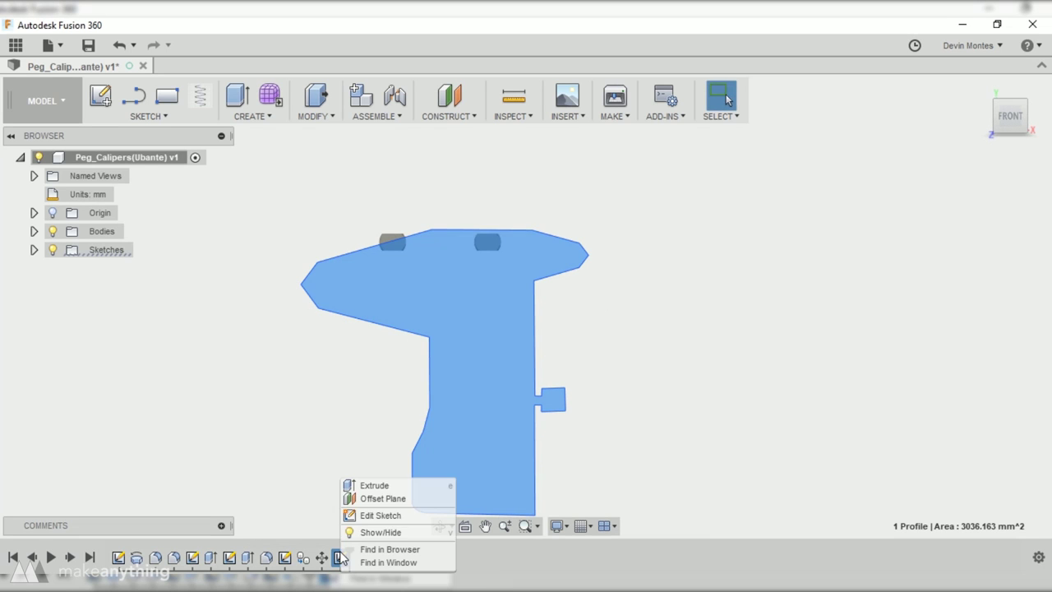
click(369, 515)
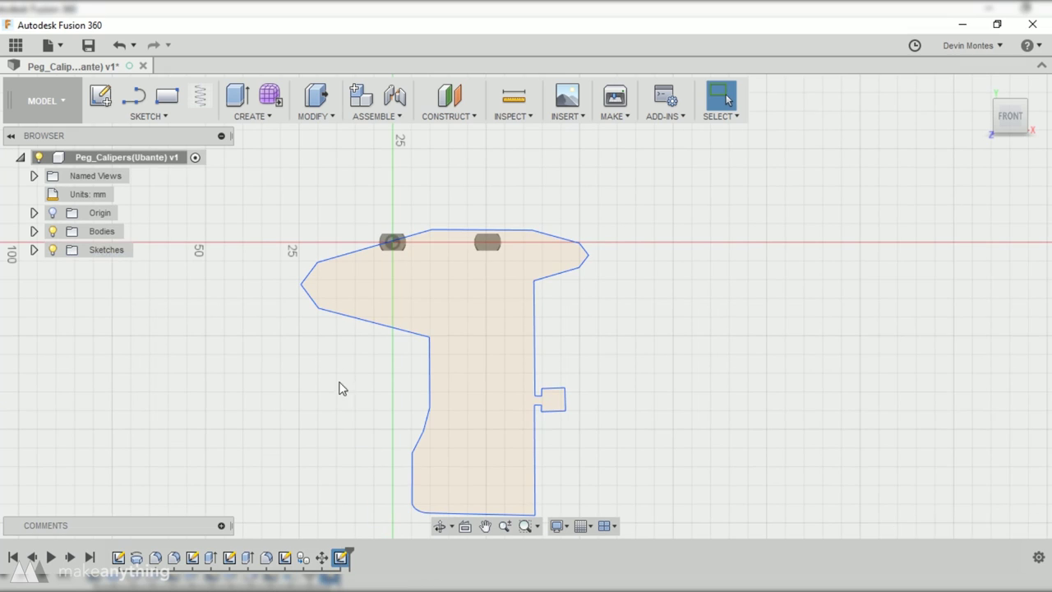
click(375, 324)
click(144, 120)
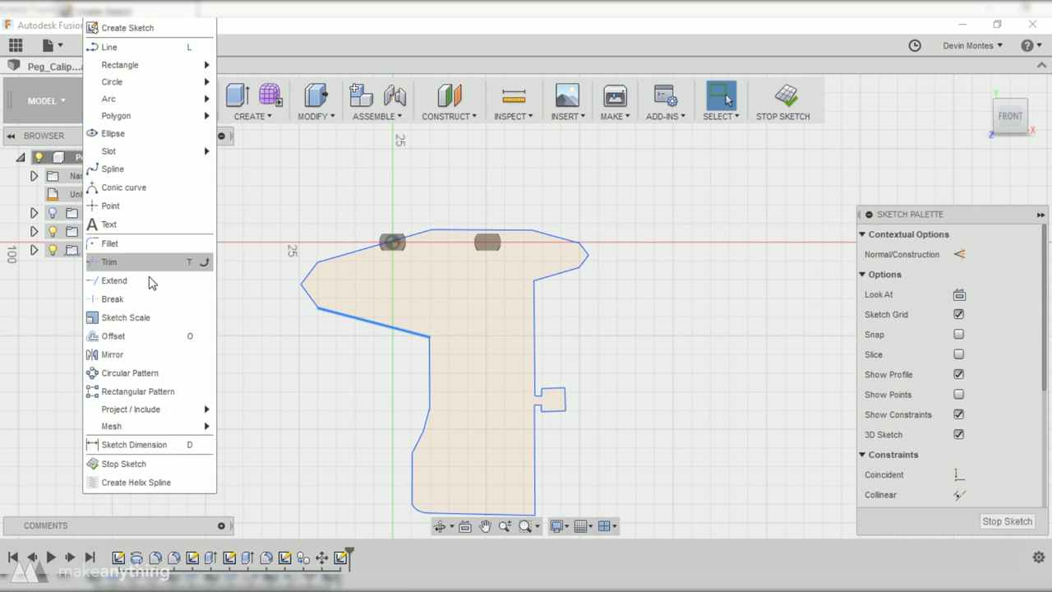
click(149, 337)
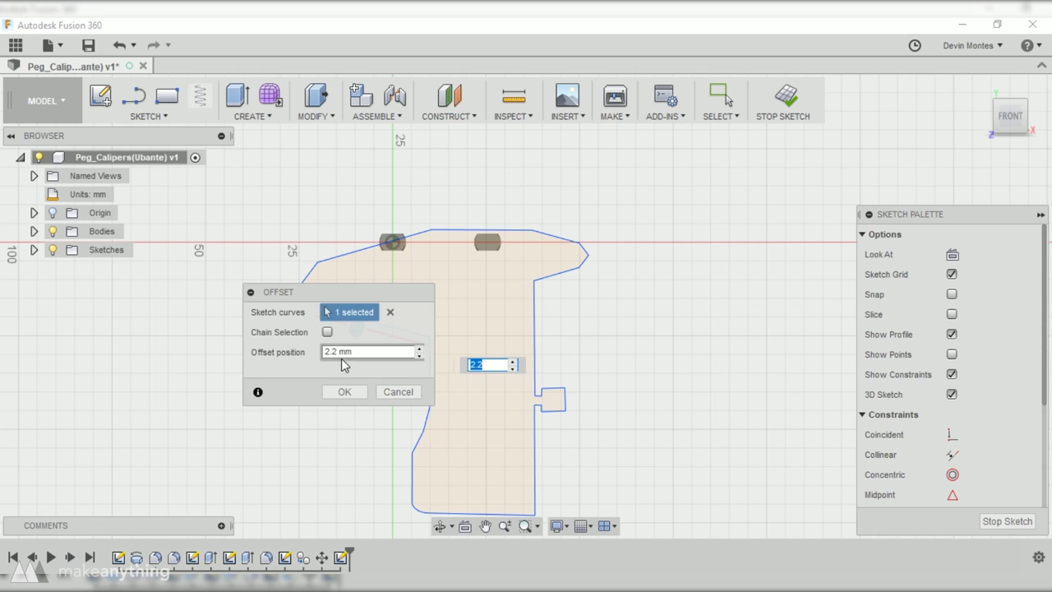
click(327, 332)
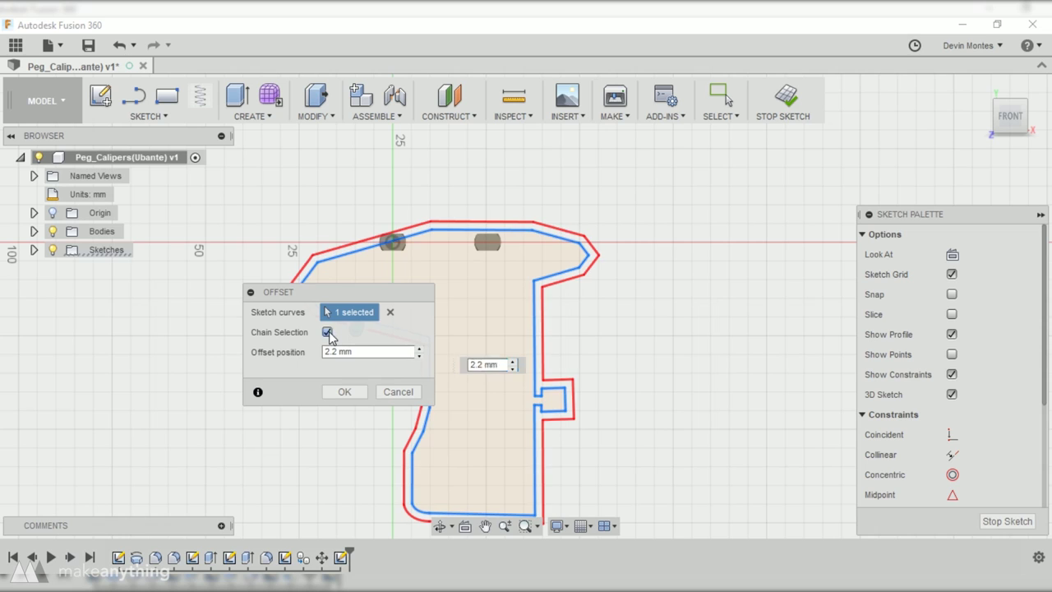
click(343, 394)
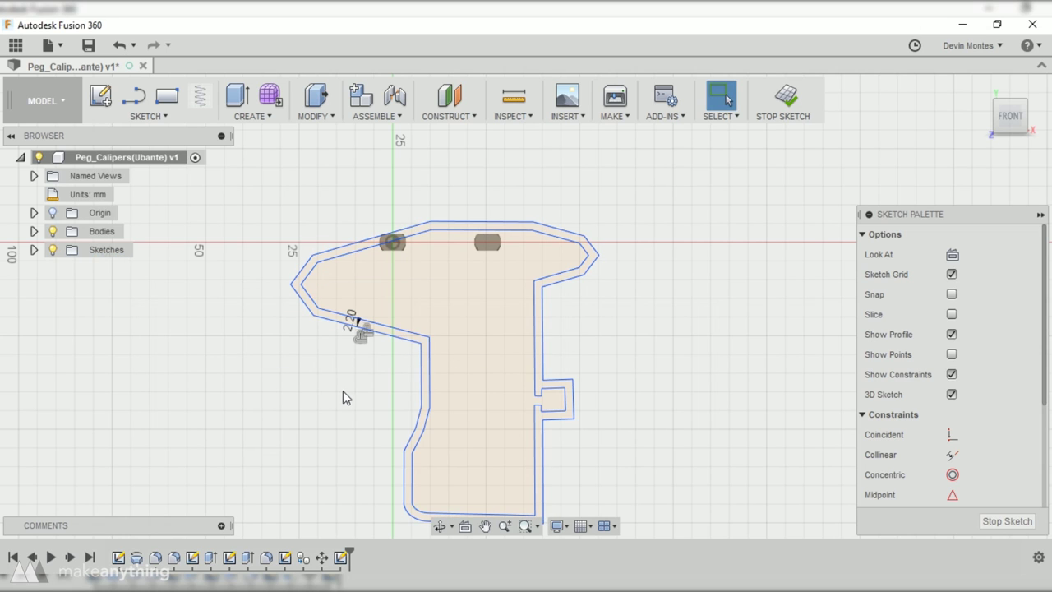
Step: Convert the original inner caliper outline to construction geometry, keeping the offset outline as solid lines
click(413, 337)
key(x)
click(698, 364)
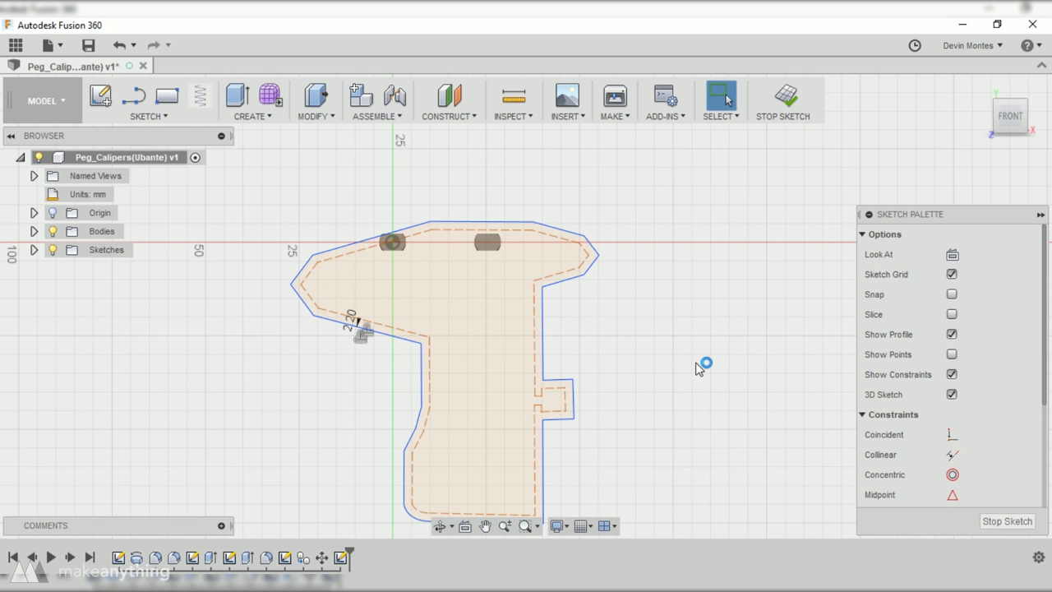
Step: Draw lines from the offset outline's left tip up, straight across just above its top, and down to the right tip
click(146, 100)
click(291, 284)
click(291, 228)
click(592, 221)
click(598, 255)
key(Escape)
drag(590, 222, 599, 221)
right_click(599, 238)
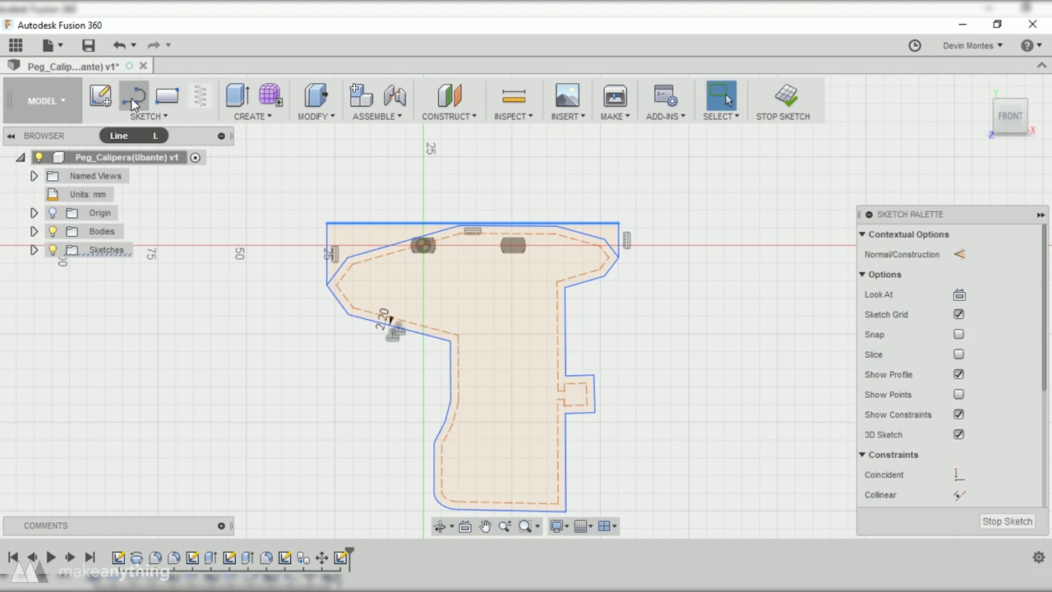
Step: Draw a horizontal line across the outline's body from the corner beneath the left jaw to the right edge
click(133, 99)
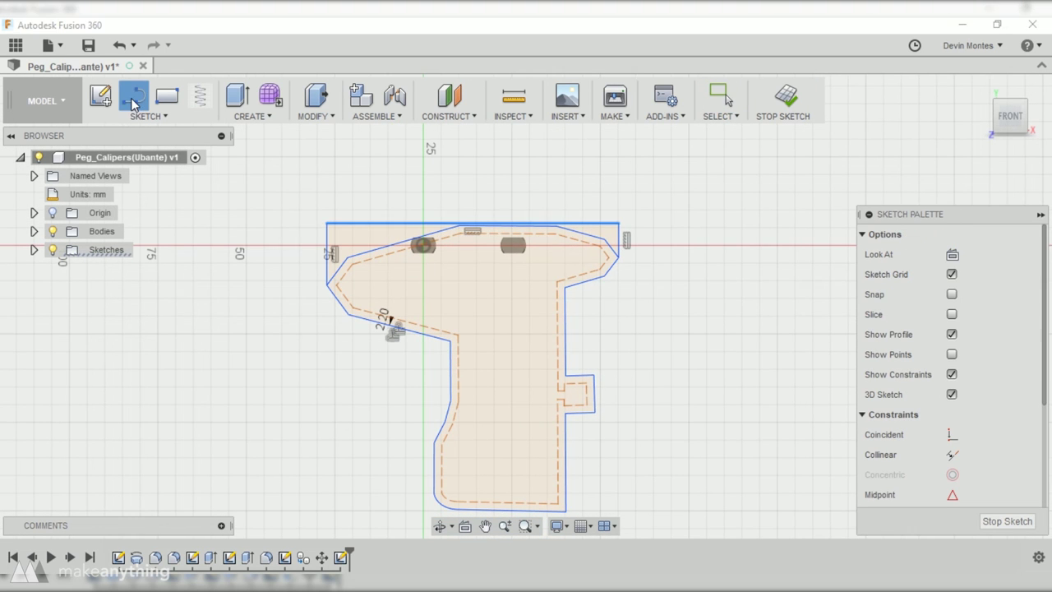
click(451, 341)
click(565, 340)
key(Escape)
Step: Extrude the jaw profile and the filled-in area above it 2 mm as a new body
click(464, 295)
click(362, 238)
click(237, 96)
mouse_move(554, 321)
shift+middle_down()
mouse_move(551, 346)
mouse_move(548, 336)
shift+middle_up()
drag(448, 225, 436, 225)
text(2)
click(370, 440)
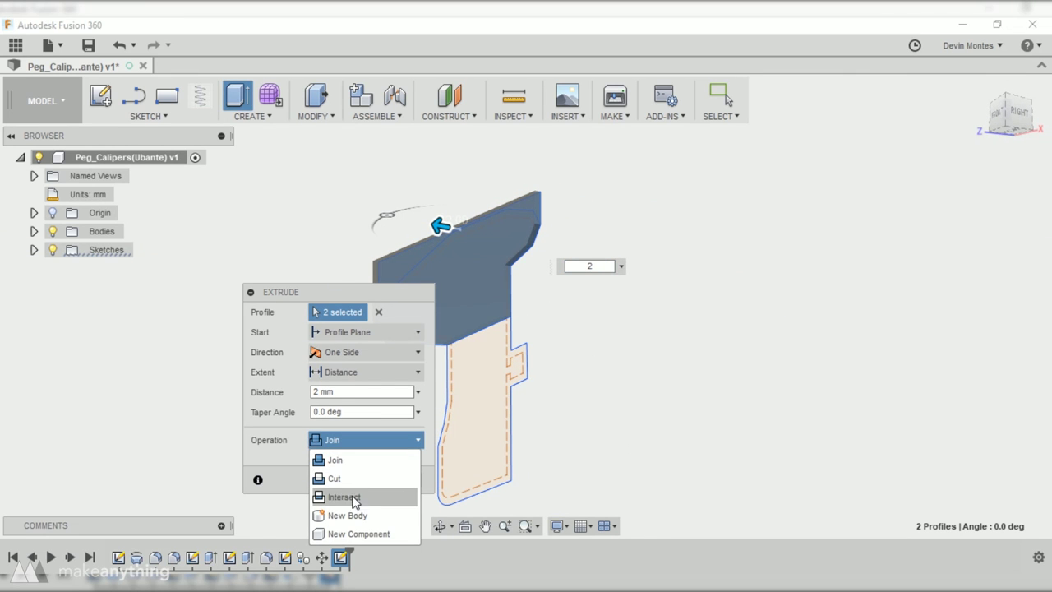
click(364, 515)
click(359, 480)
Step: Hide the extruded plate so the front faces of the two pegs are exposed
shift+middle_drag(343, 456, 485, 493)
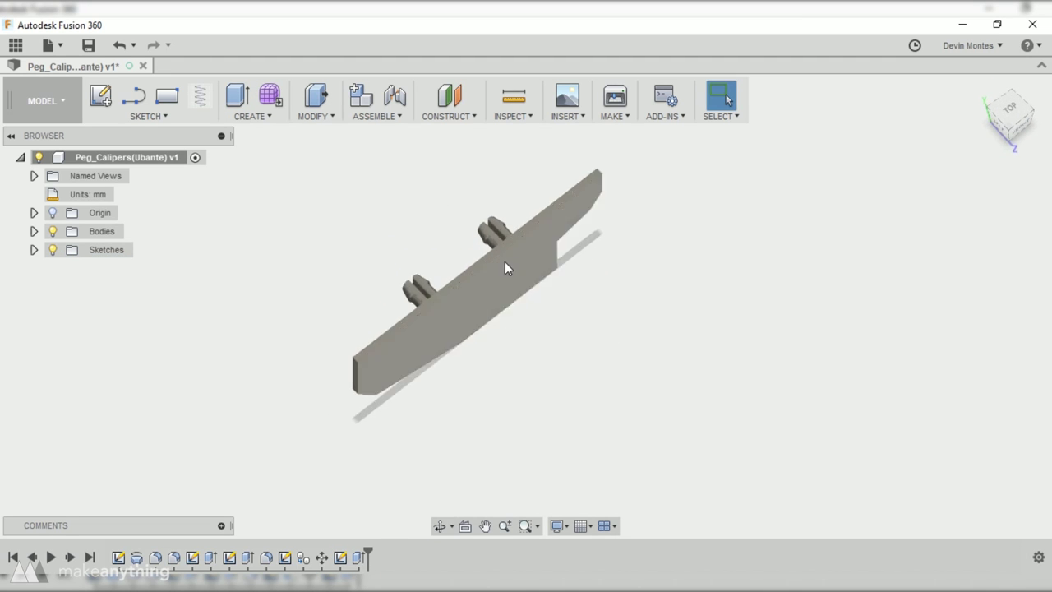
right_click(410, 327)
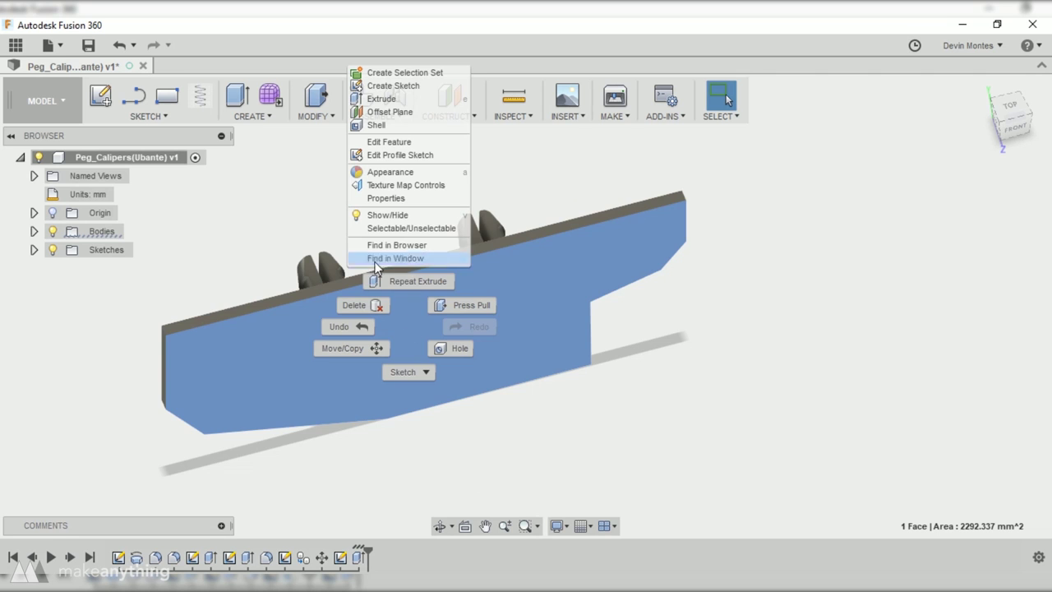
click(365, 219)
key(Delete)
Step: Sketch a construction line on the peg's front face joining the facing upper corners of the two pegs
click(336, 314)
click(110, 98)
click(134, 96)
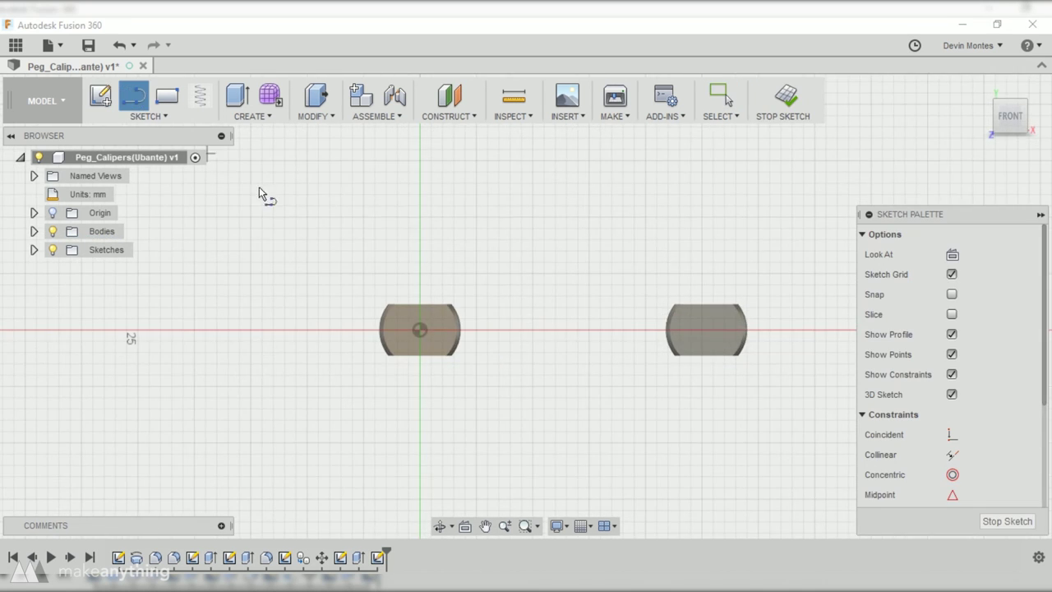
scroll(302, 302, up, 2)
click(543, 304)
click(343, 339)
key(Escape)
Step: Place a sketch point at the midpoint of the construction line between the pegs and finish the sketch
click(149, 116)
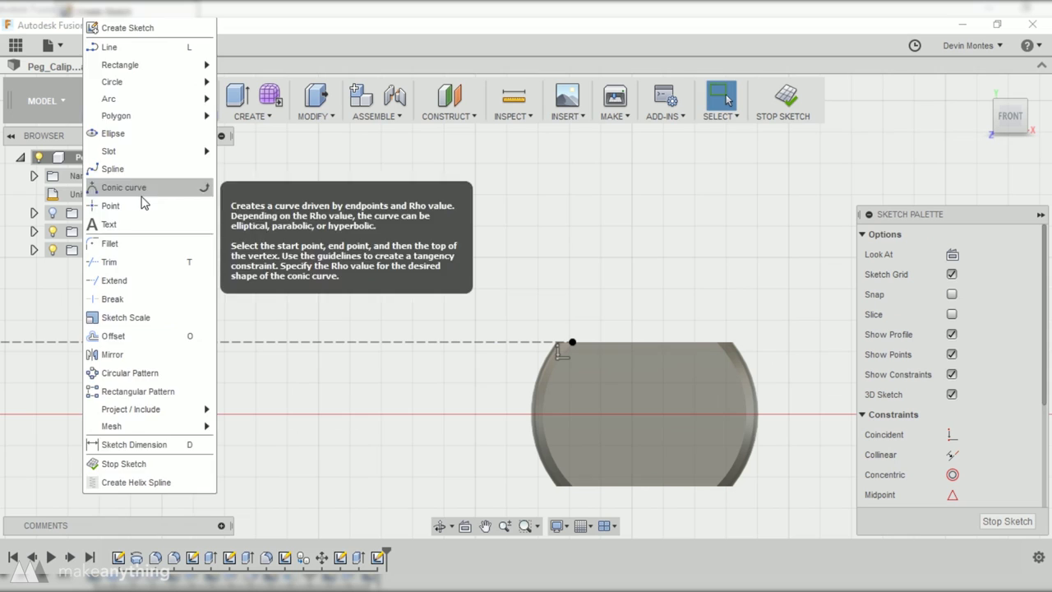
click(143, 205)
scroll(343, 401, down, 2)
key(Escape)
click(769, 115)
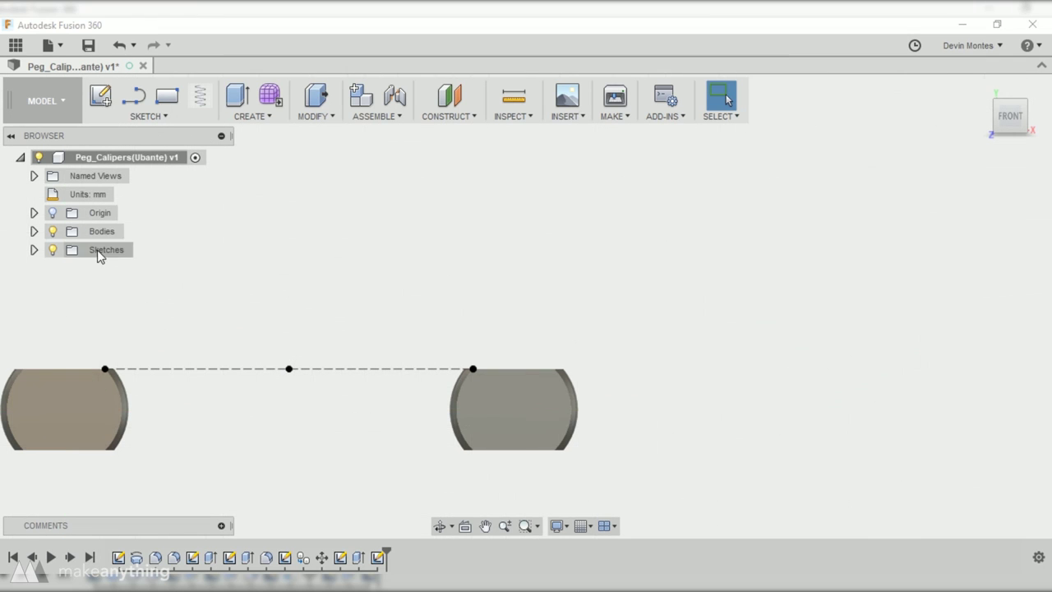
Step: Show the plate body (Body11) and the caliper_outline sketch again
click(34, 231)
click(66, 287)
scroll(235, 381, down, 5)
scroll(237, 383, down, 3)
scroll(264, 427, up, 2)
click(33, 304)
click(66, 398)
click(34, 305)
Step: Sketch a vertical construction line on the plate's back face, from its lower edge to its top edge, and finish the sketch
click(140, 366)
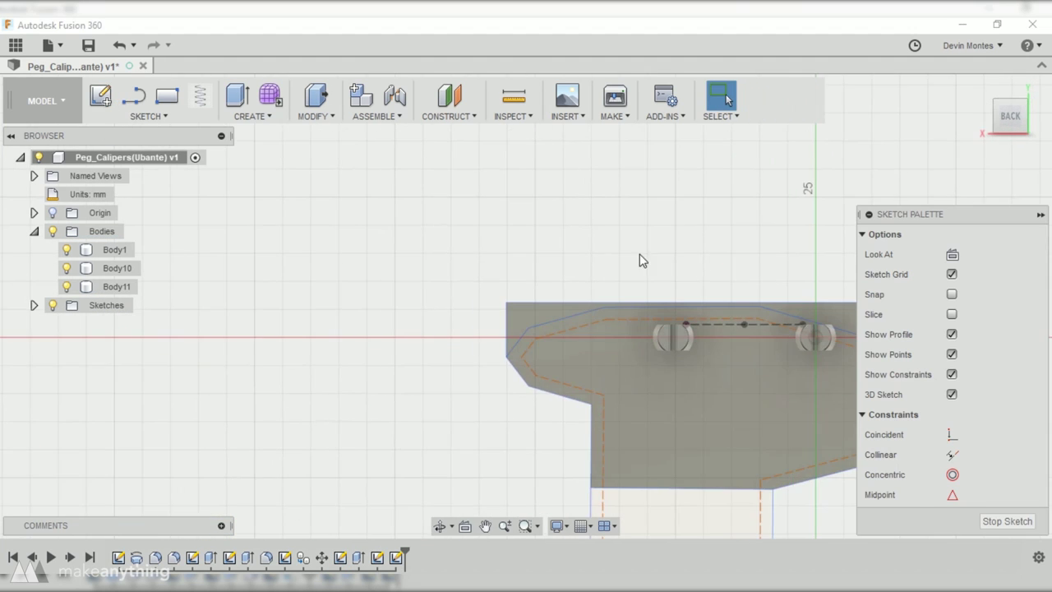
middle_drag(642, 259, 366, 251)
key(l)
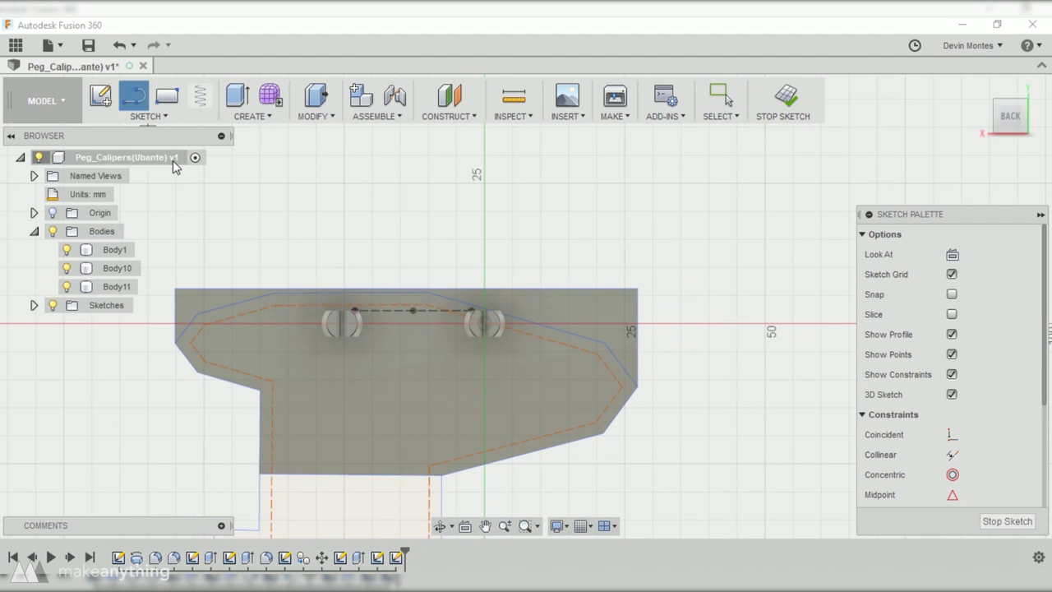
click(359, 433)
scroll(359, 265, up, 3)
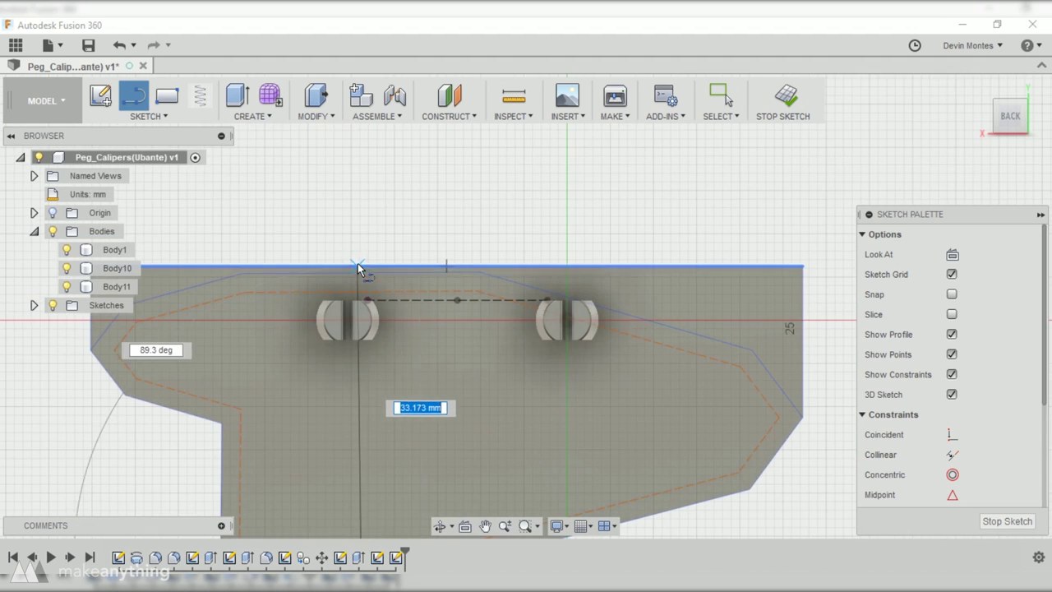
click(359, 265)
key(Escape)
right_click(359, 277)
click(355, 418)
key(x)
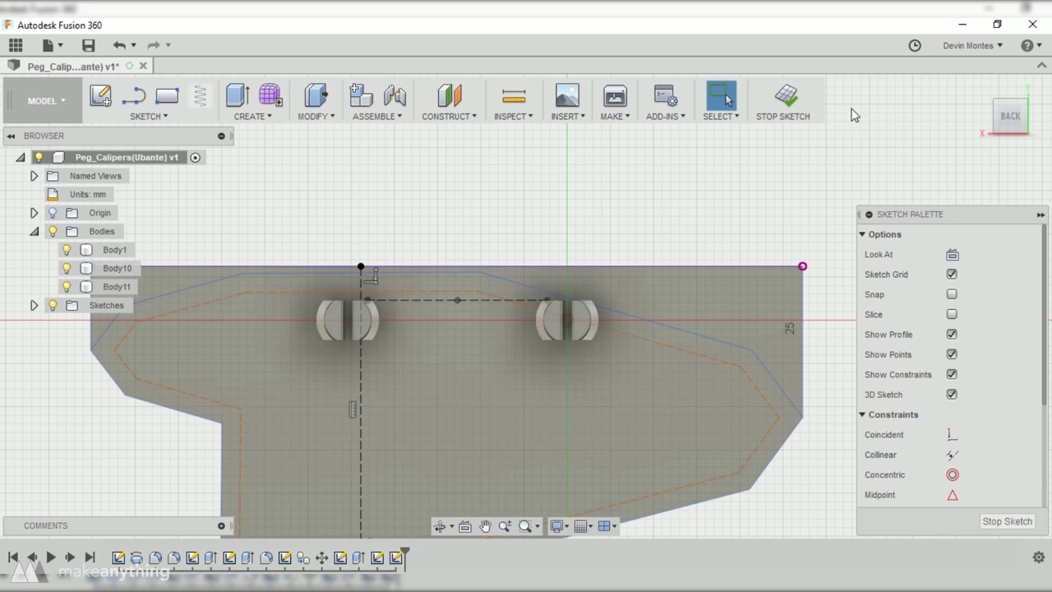
click(782, 103)
Step: Move the plate body point to point, from the vertical line's upper endpoint to the midpoint between the pegs
key(m)
click(648, 327)
click(650, 331)
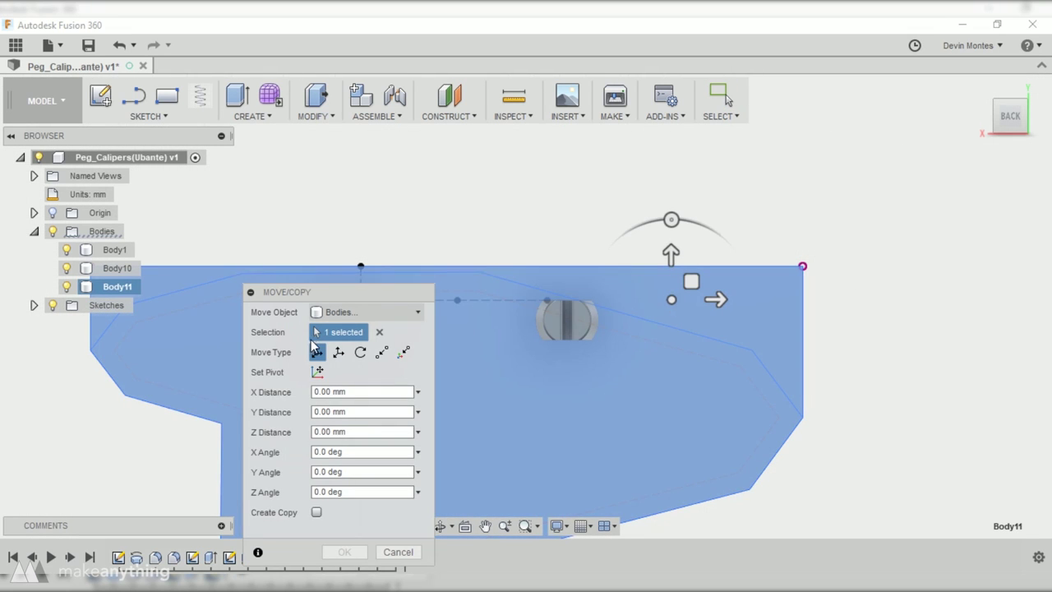
click(383, 352)
click(360, 266)
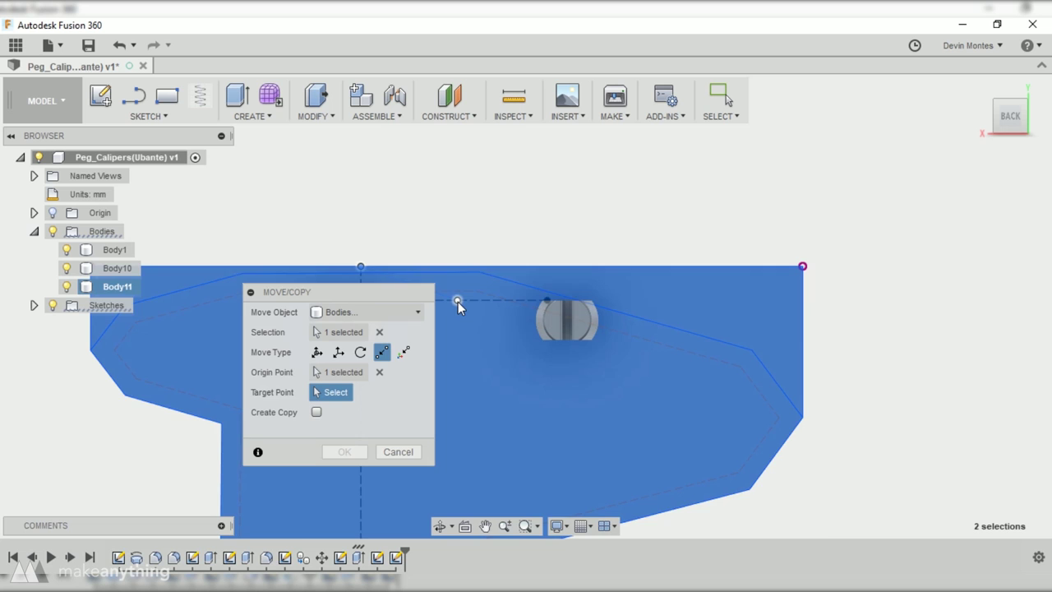
click(457, 301)
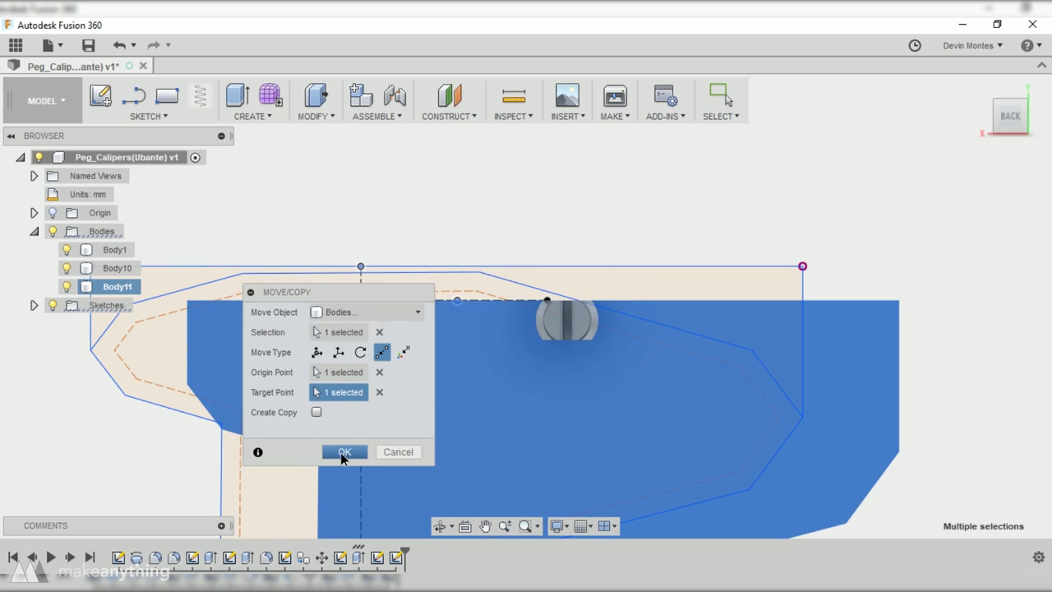
click(343, 452)
Step: Hide the caliper_outline, Sketch11 and Sketch10 sketches
shift+middle_drag(277, 430, 449, 486)
scroll(449, 487, down, 2)
middle_drag(274, 480, 391, 318)
click(34, 305)
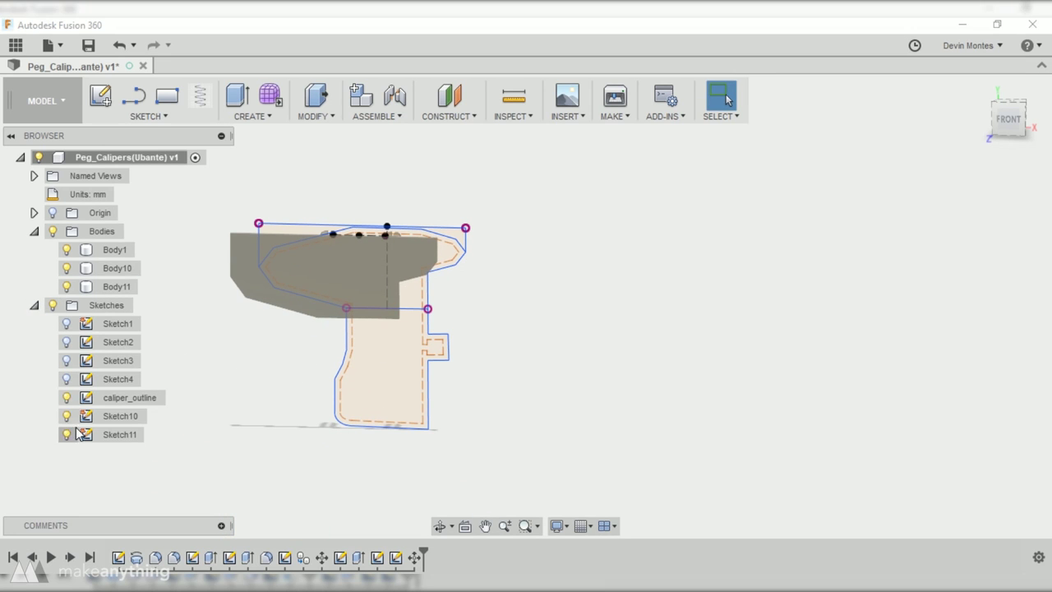
click(67, 397)
middle_drag(319, 364, 357, 408)
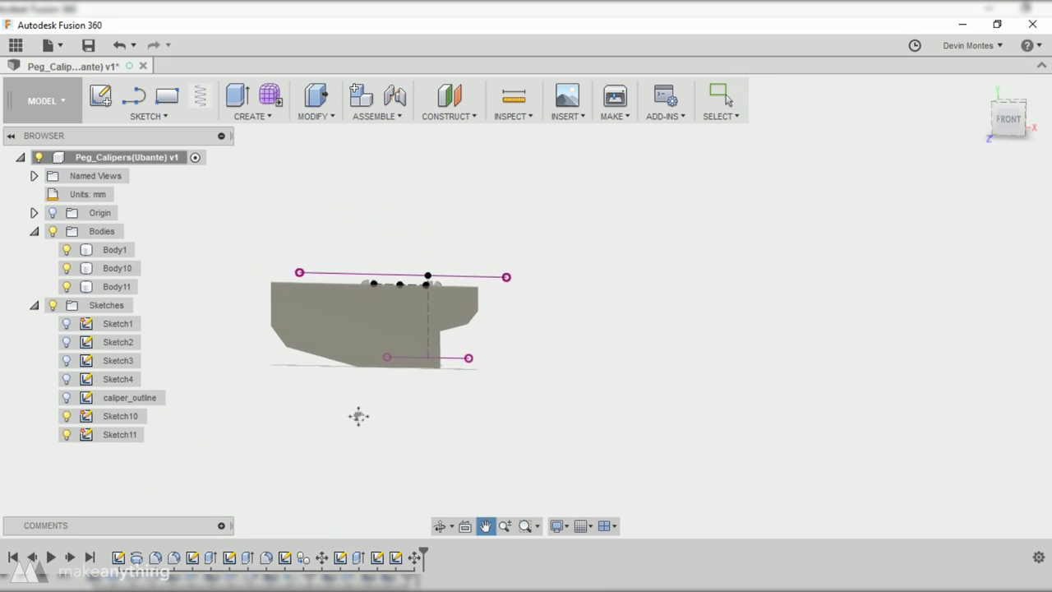
click(68, 435)
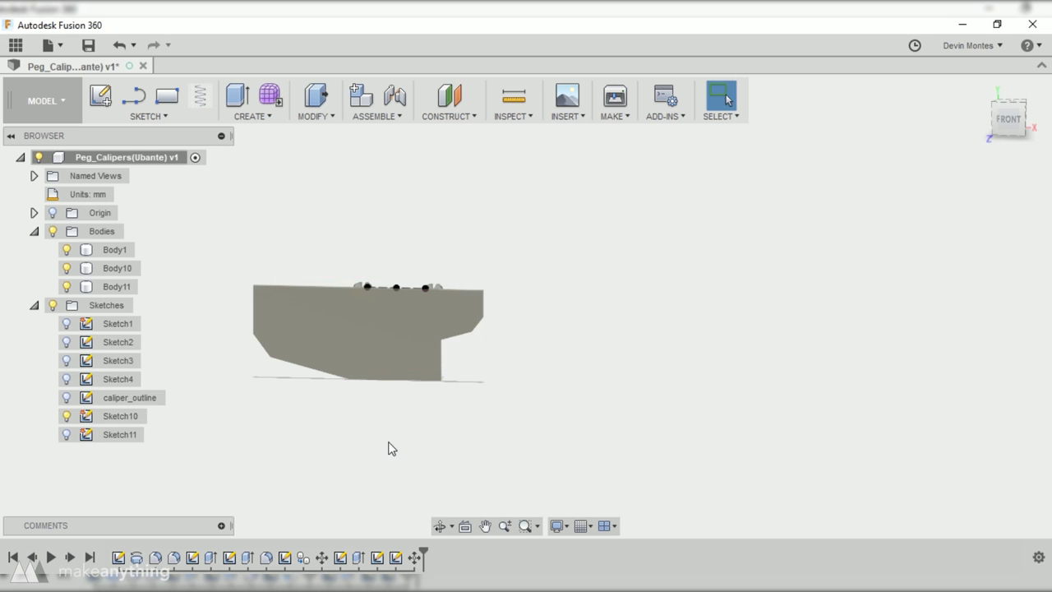
scroll(390, 449, up, 2)
click(67, 416)
mouse_move(439, 415)
shift+middle_down()
mouse_move(439, 523)
mouse_move(440, 415)
shift+middle_up()
Step: Start a sketch on the plate's front face, project the face's outline into it and select the whole projected outline
click(520, 286)
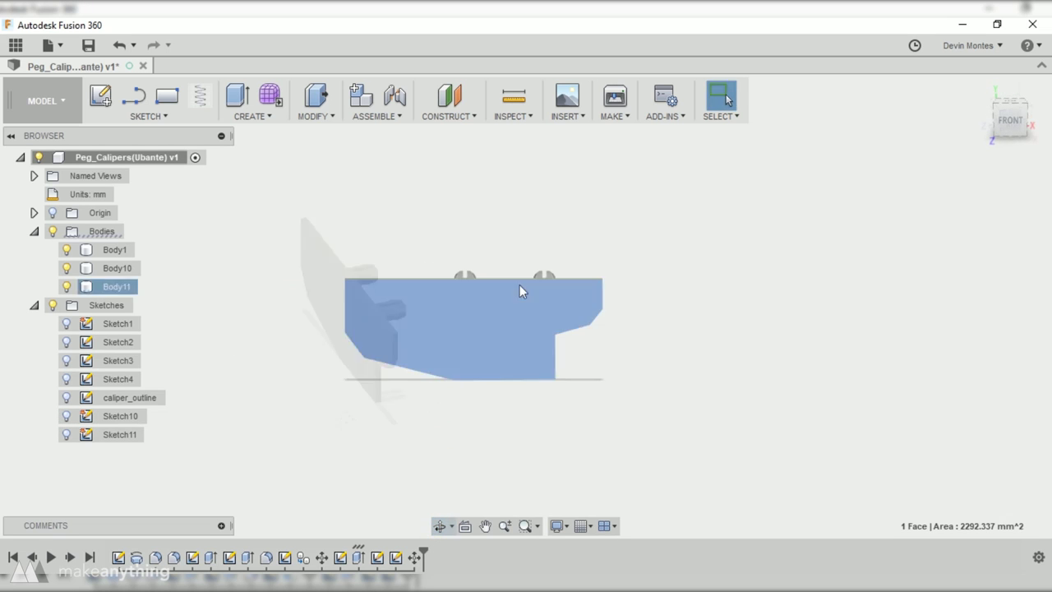
click(102, 97)
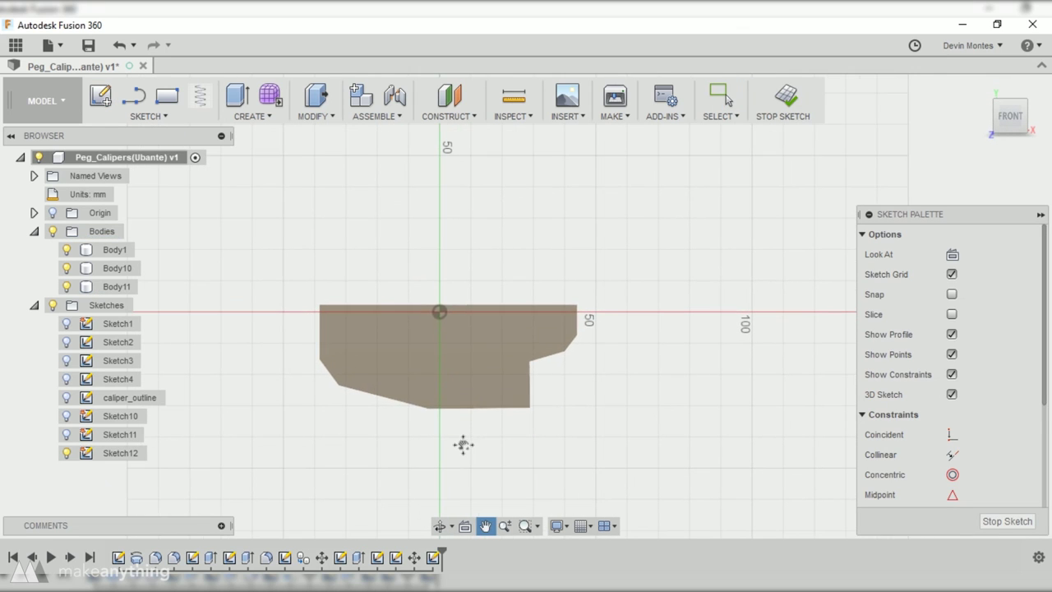
key(p)
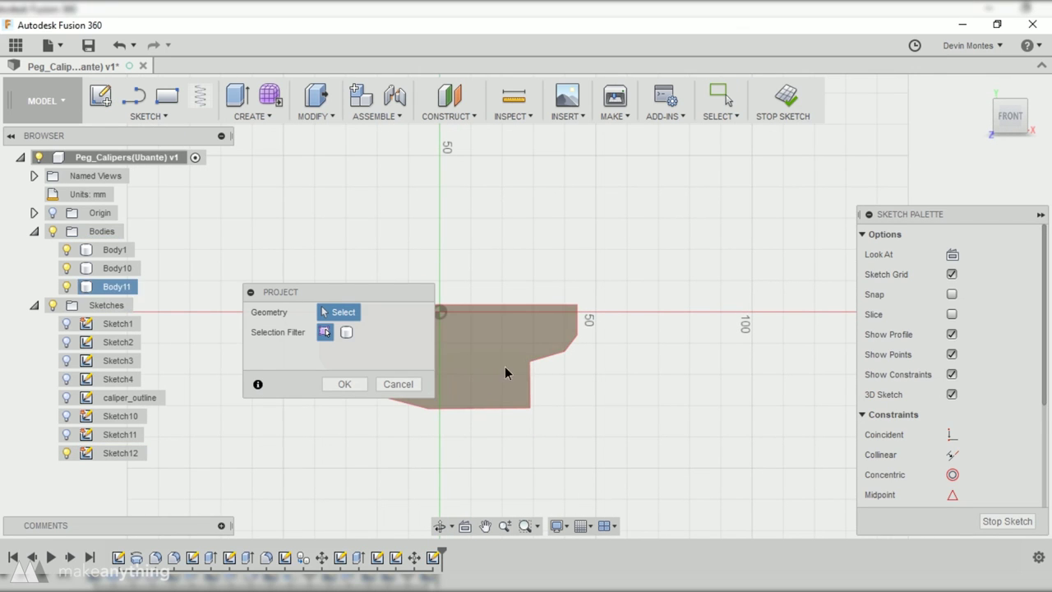
click(342, 386)
double_click(400, 401)
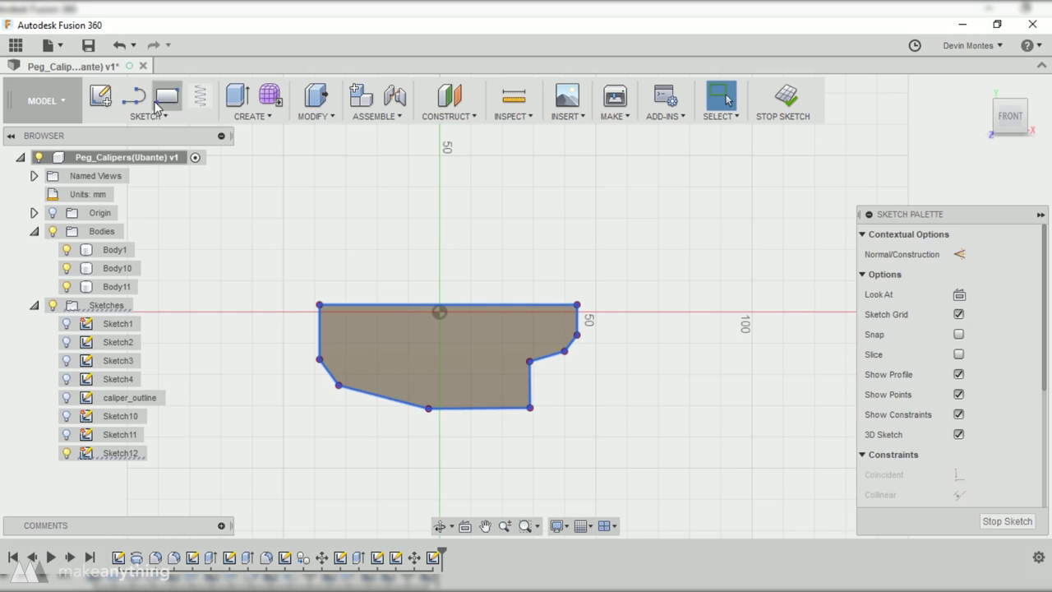
Step: Offset the projected outline by -2 mm, inward from the plate's edge
click(150, 115)
click(164, 336)
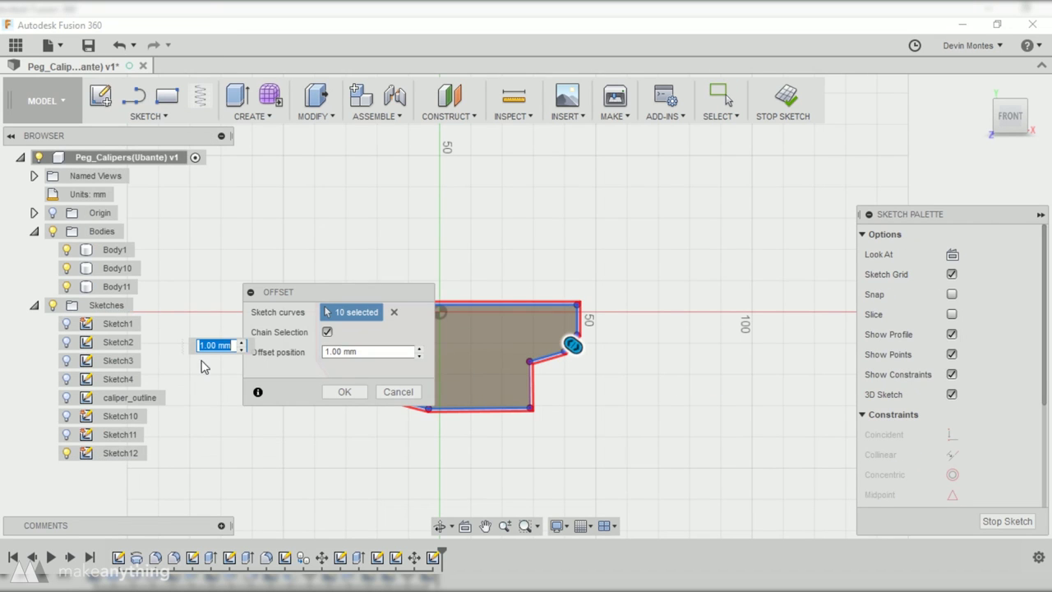
text(-2)
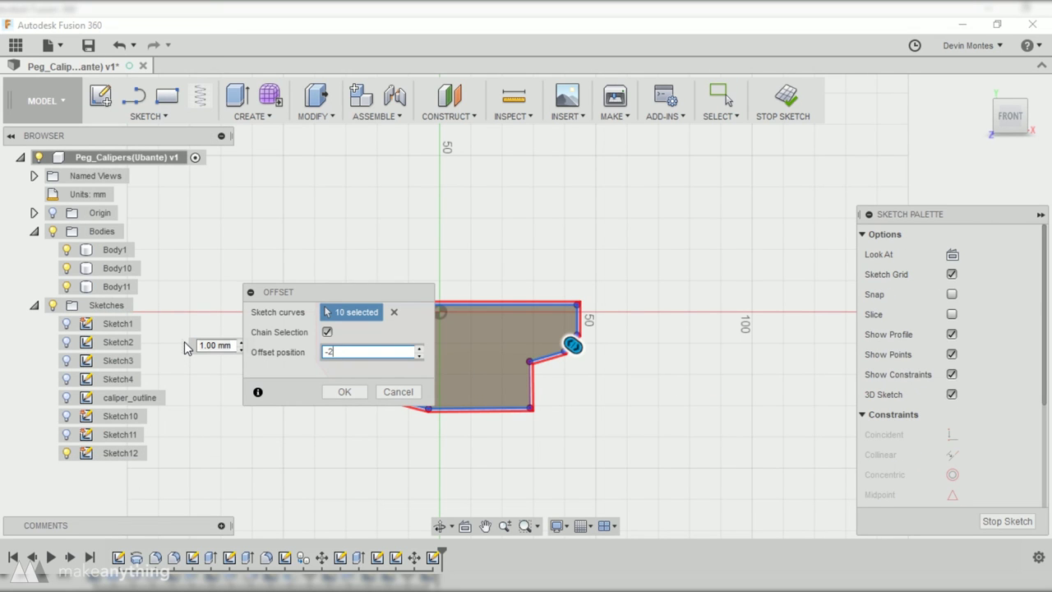
key(Return)
middle_drag(394, 426, 345, 401)
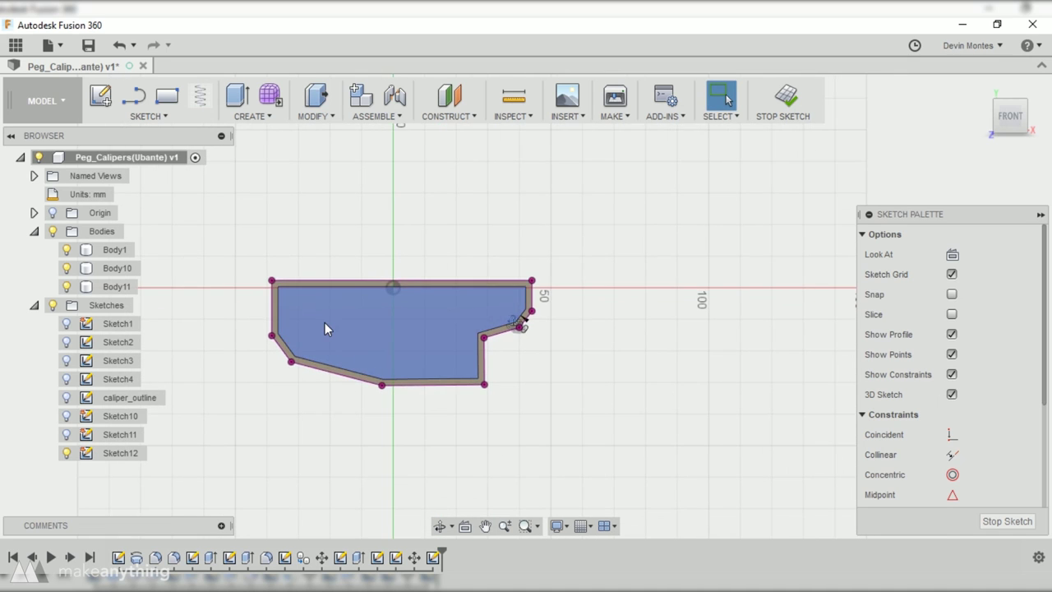
Step: Draw a short line across the offset strip at the plate's right edge, make it horizontal and set its position dimension to 4.5 mm
scroll(325, 329, up, 4)
key(l)
scroll(653, 313, up, 3)
click(657, 312)
click(638, 312)
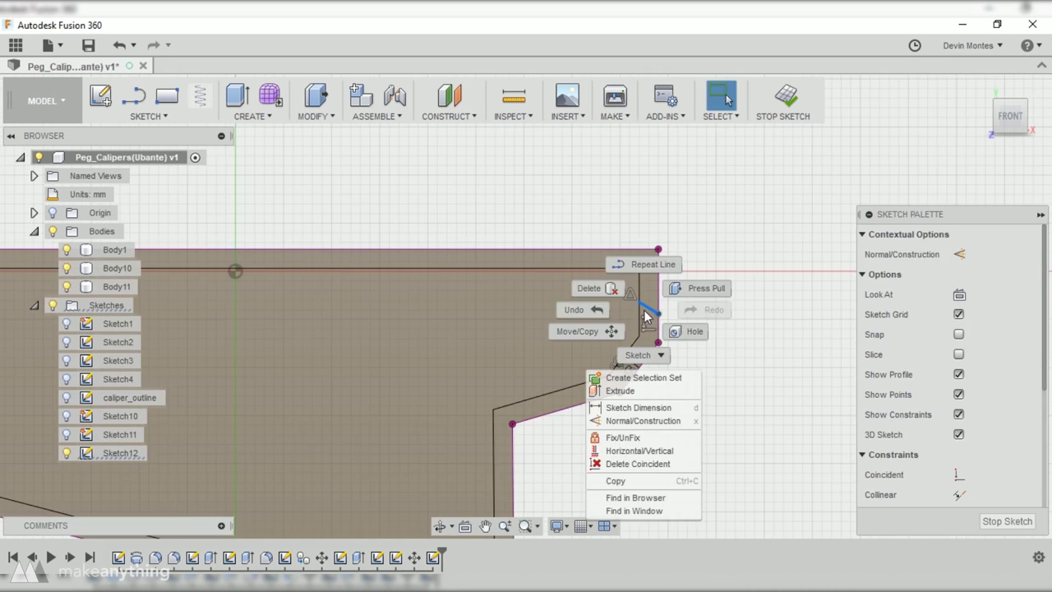
scroll(216, 337, up, 4)
click(231, 392)
text(4.5)
key(Return)
Step: Draw a short closing line across the offset strip along the plate's lower-left sloped edge
middle_drag(805, 424, 525, 420)
scroll(609, 415, up, 2)
scroll(608, 403, down, 2)
key(l)
mouse_move(608, 403)
middle_down()
mouse_move(549, 313)
mouse_move(755, 324)
middle_up()
scroll(502, 337, up, 3)
click(502, 336)
click(493, 321)
key(Escape)
Step: Constrain the closing line on the lower-left slope to be vertical between the inner and outer outlines
right_click(385, 461)
click(375, 415)
scroll(386, 452, up, 6)
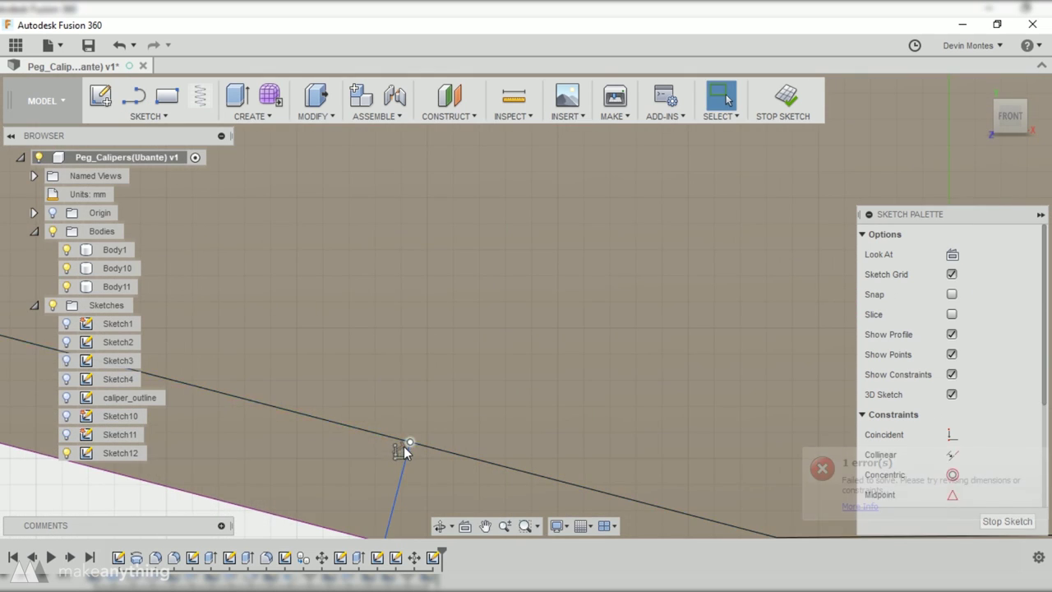
scroll(387, 482, down, 5)
scroll(414, 364, down, 2)
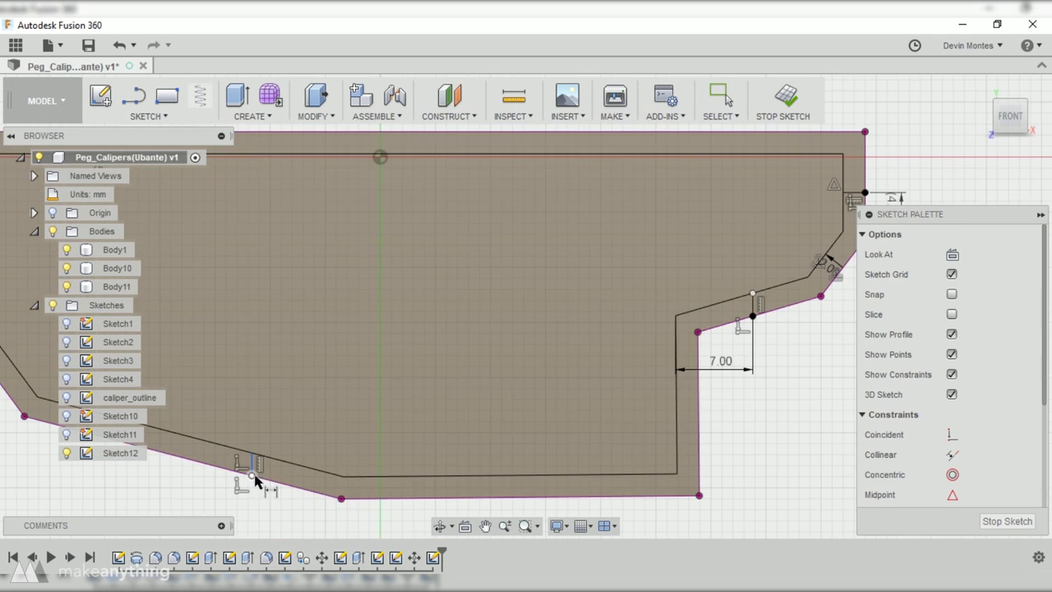
scroll(258, 418, down, 2)
Step: Extrude the closed strip sections at the lower left and right forward from the plate to form two support ledges
key(e)
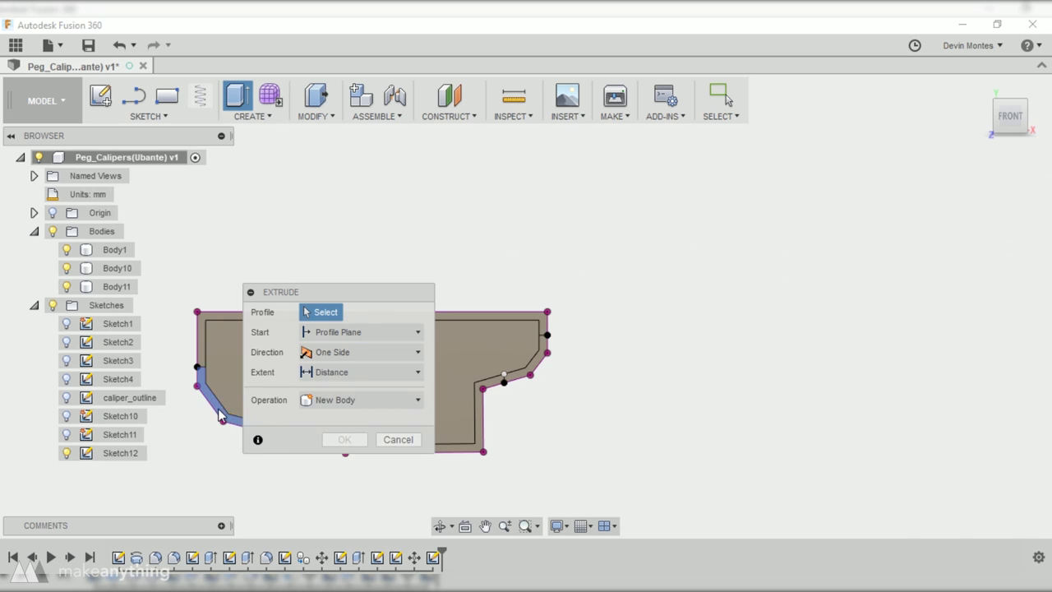
click(219, 415)
scroll(516, 362, up, 3)
click(535, 384)
scroll(570, 440, down, 3)
shift+middle_drag(570, 440, 503, 440)
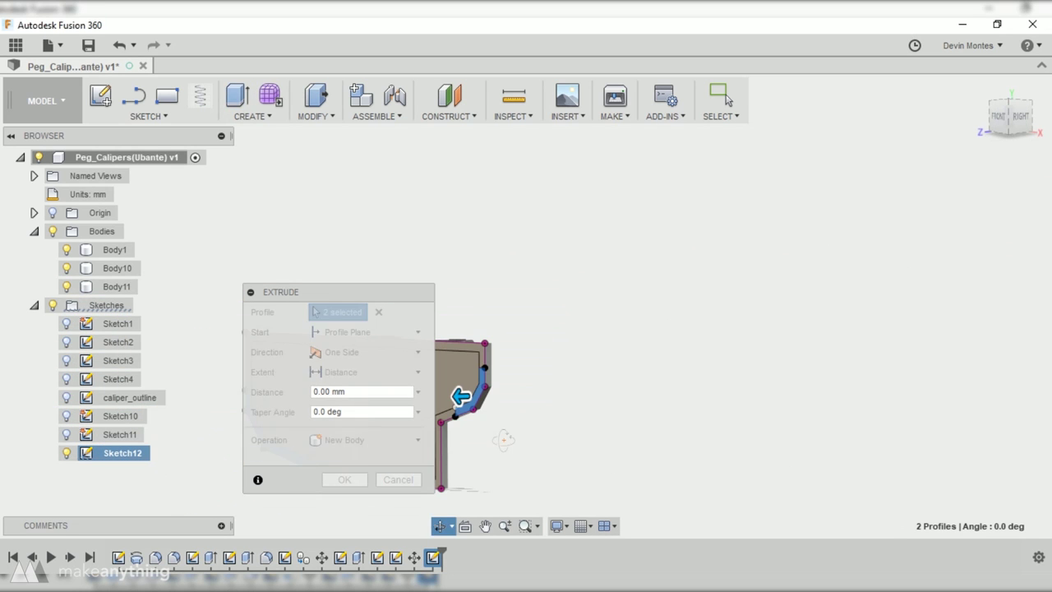
key(Escape)
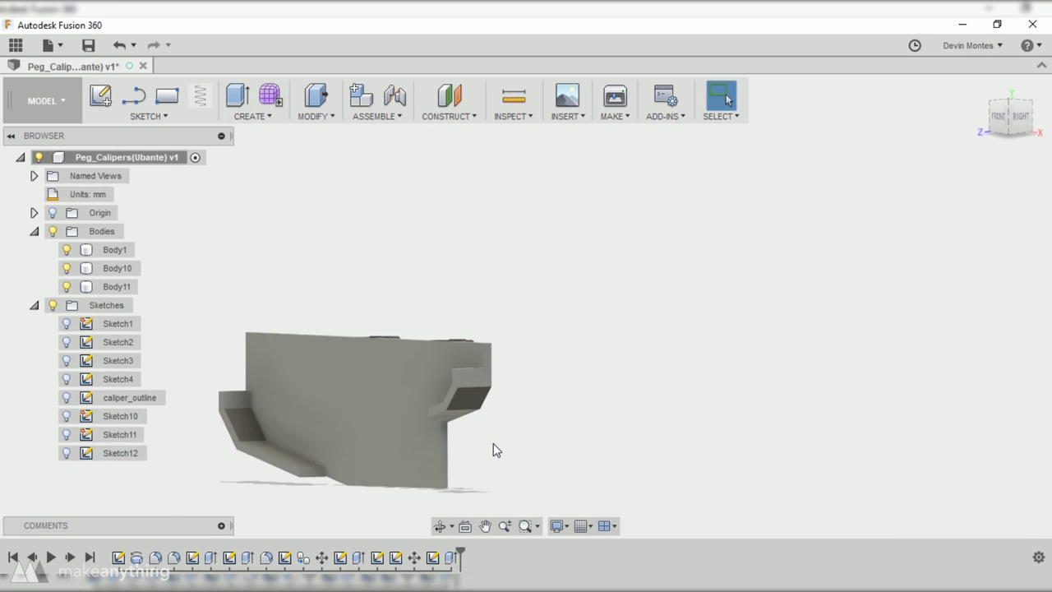
Step: Start a sketch on the front face of the lower-left support ledge
shift+middle_drag(493, 442, 606, 227)
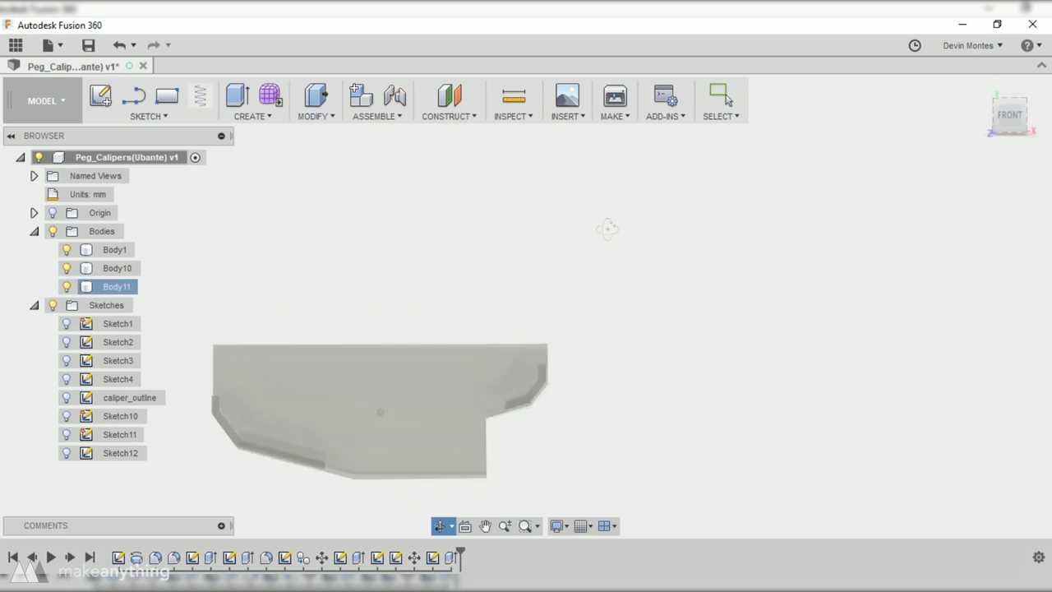
scroll(225, 411, up, 3)
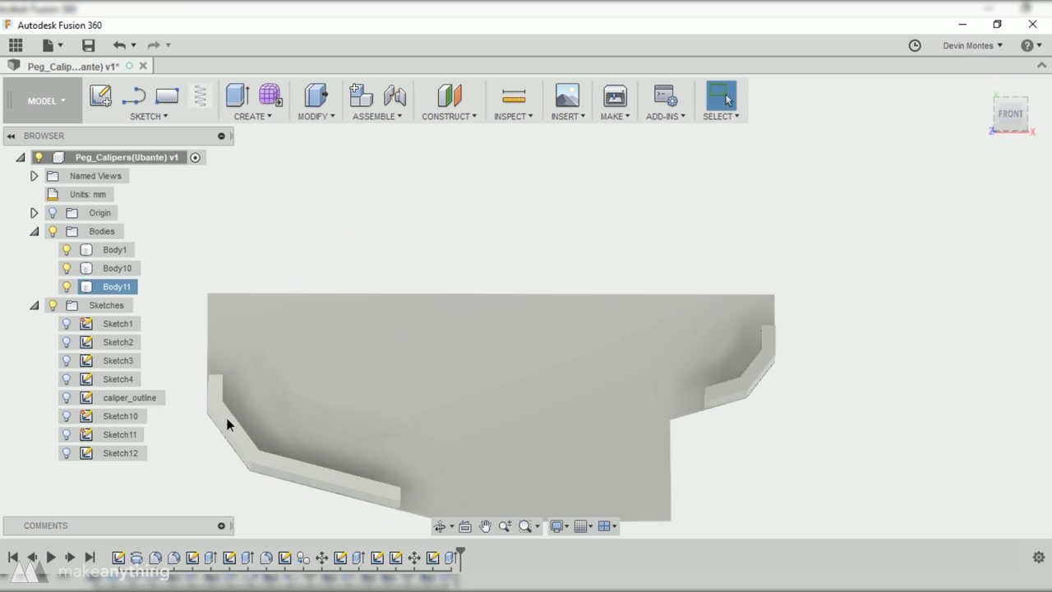
click(101, 97)
scroll(665, 313, down, 2)
middle_drag(735, 379, 403, 433)
scroll(402, 433, down, 1)
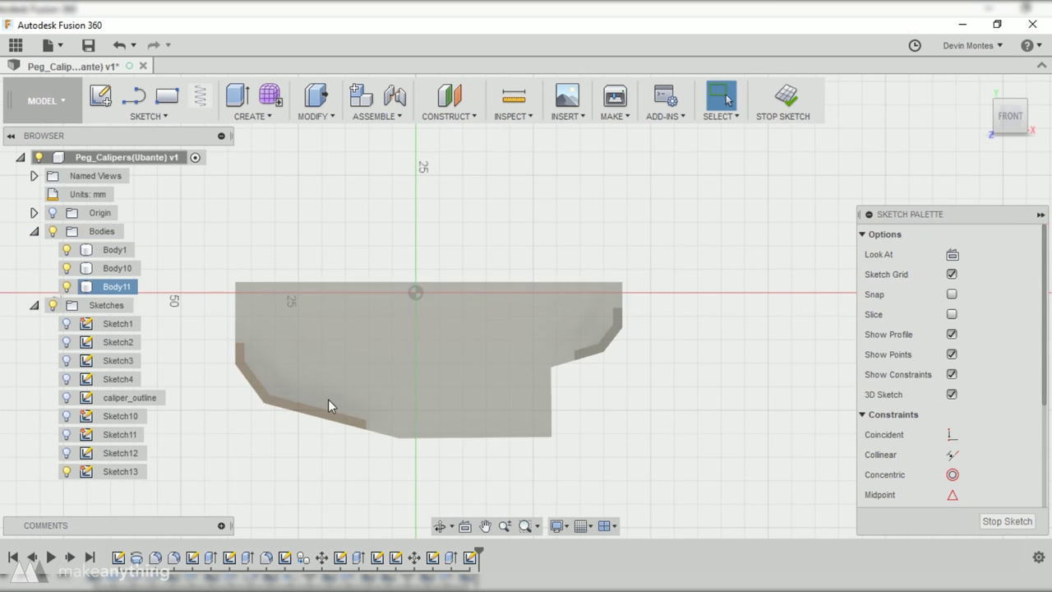
Step: Outline a retaining flange over each ledge from projected edges offset 5 mm inward, closing the profile ends with lines
key(p)
scroll(333, 417, up, 3)
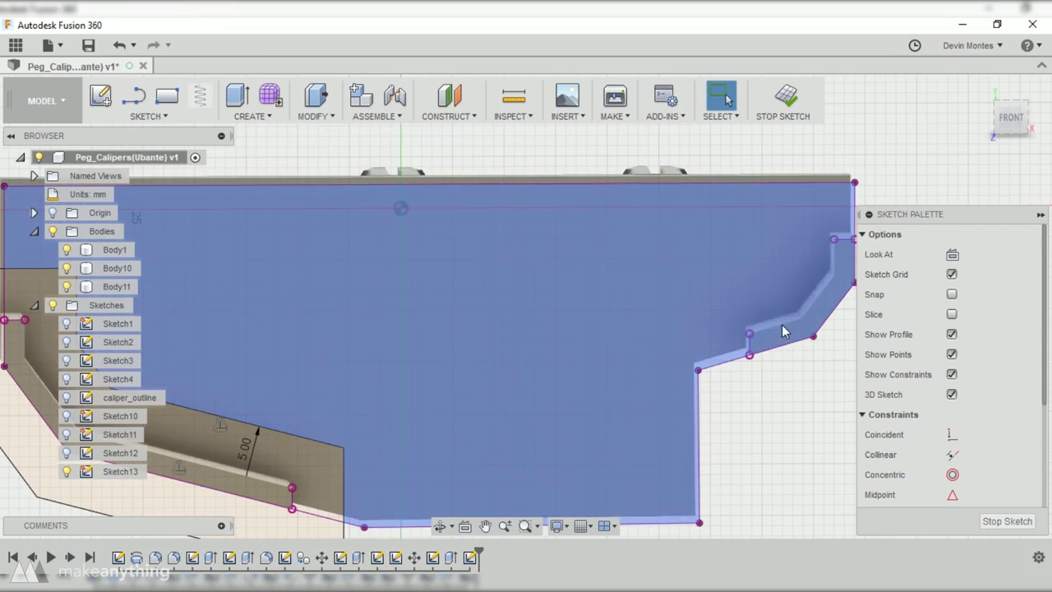
key(p)
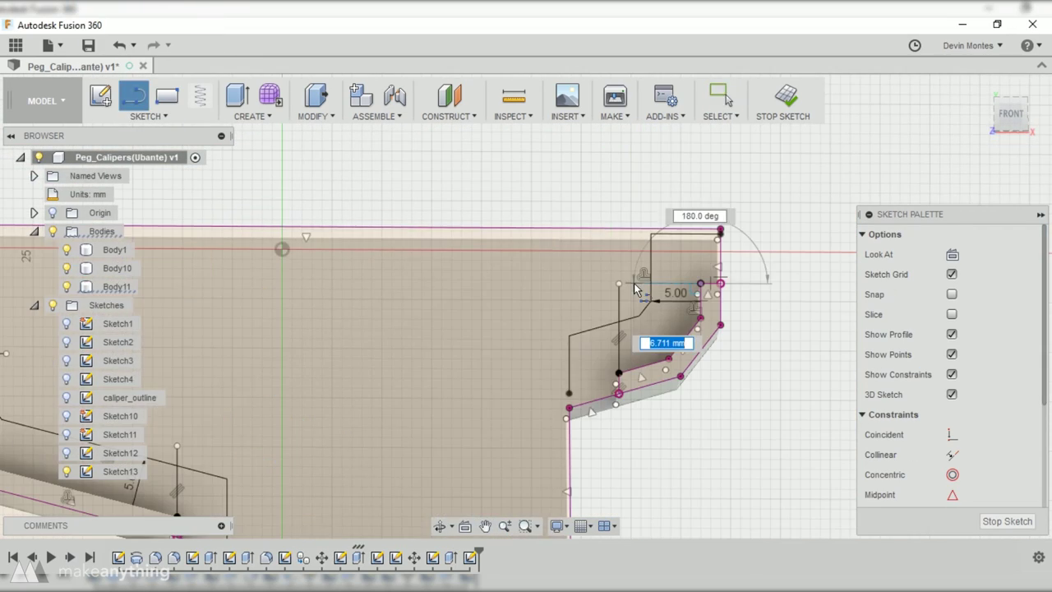
key(Return)
scroll(550, 444, down, 1)
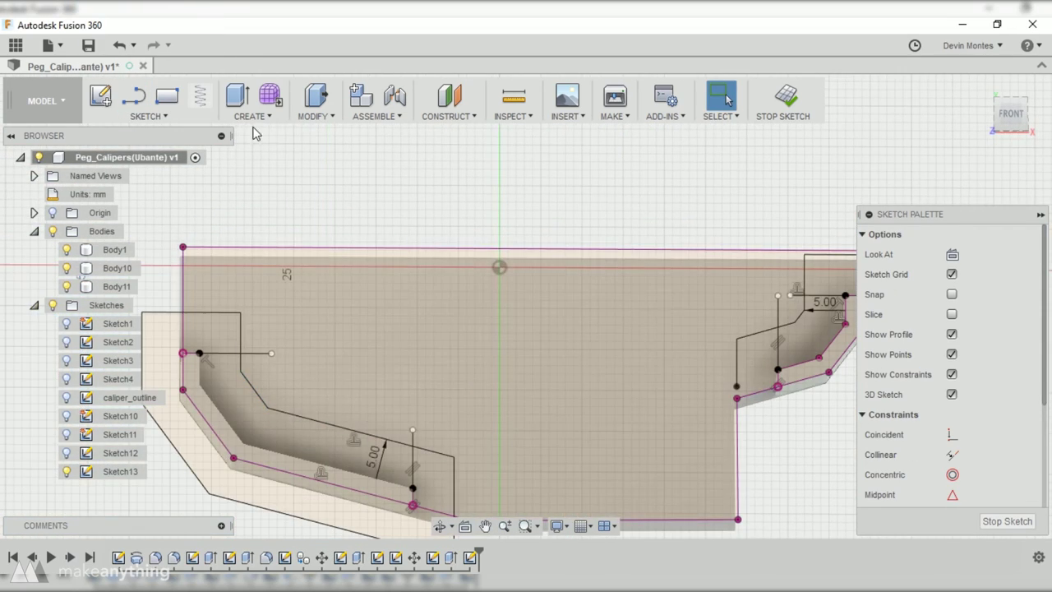
Step: Extrude both flange profiles to form front retaining walls on the two support ledges
click(237, 96)
click(218, 430)
click(830, 358)
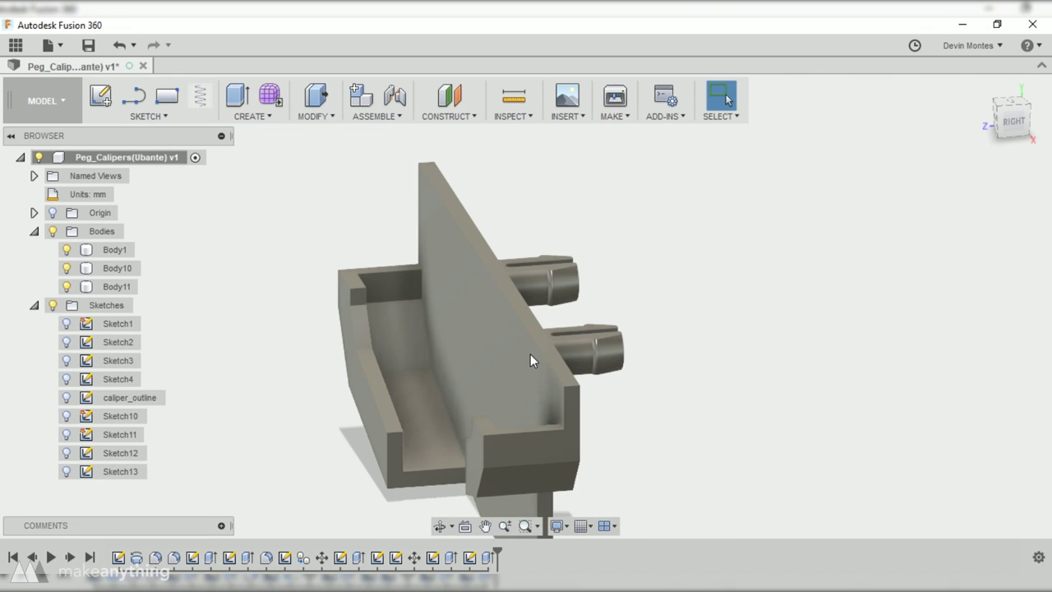
click(530, 353)
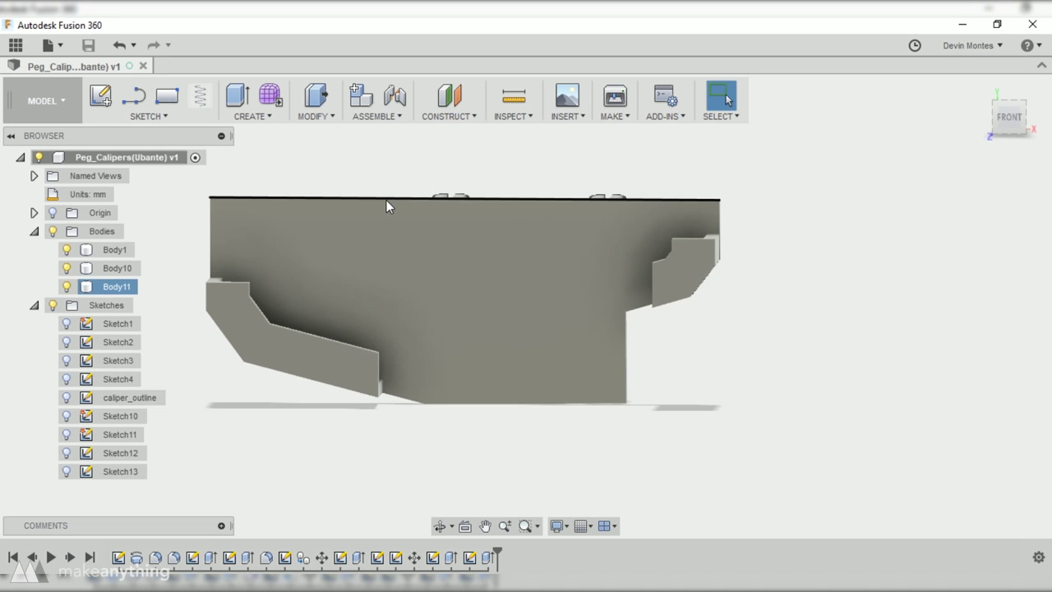
key(Escape)
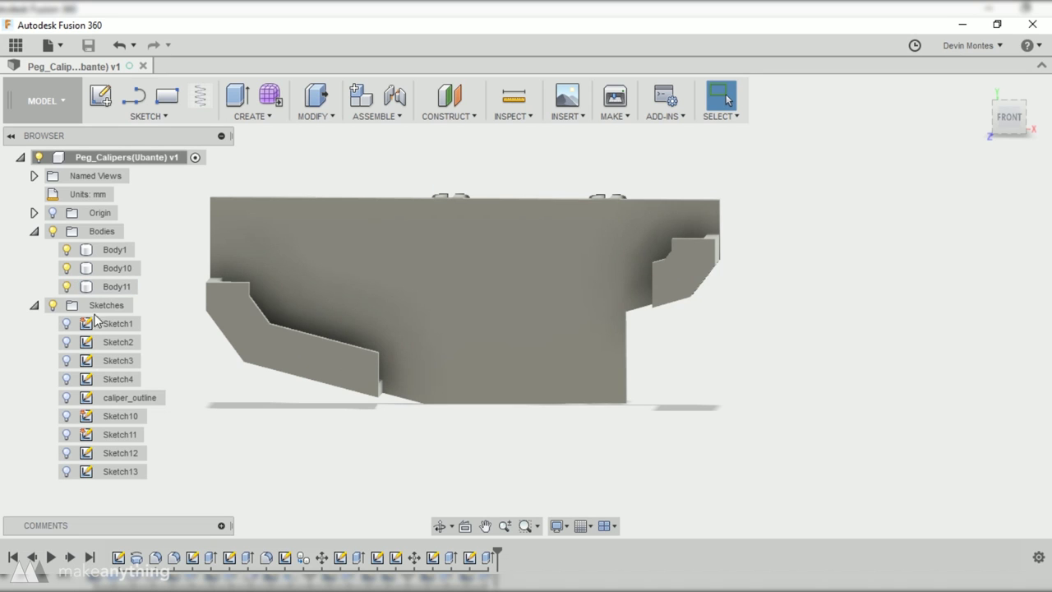
Step: Show the caliper_outline sketch and project its outer contour into a new sketch at the plate
click(67, 397)
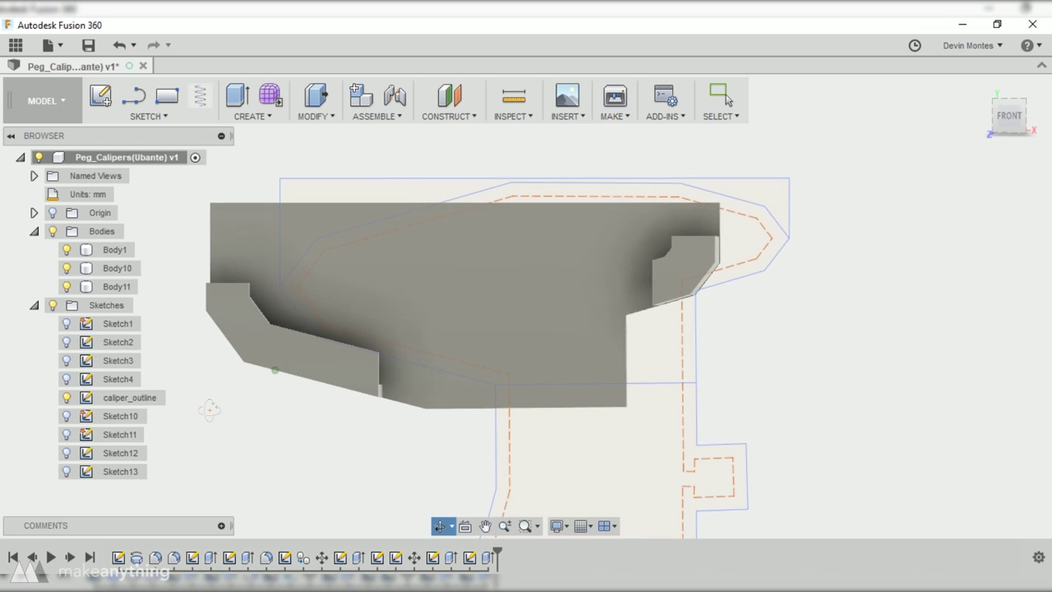
click(456, 424)
mouse_move(368, 457)
shift+middle_down()
mouse_move(375, 441)
mouse_move(375, 451)
shift+middle_up()
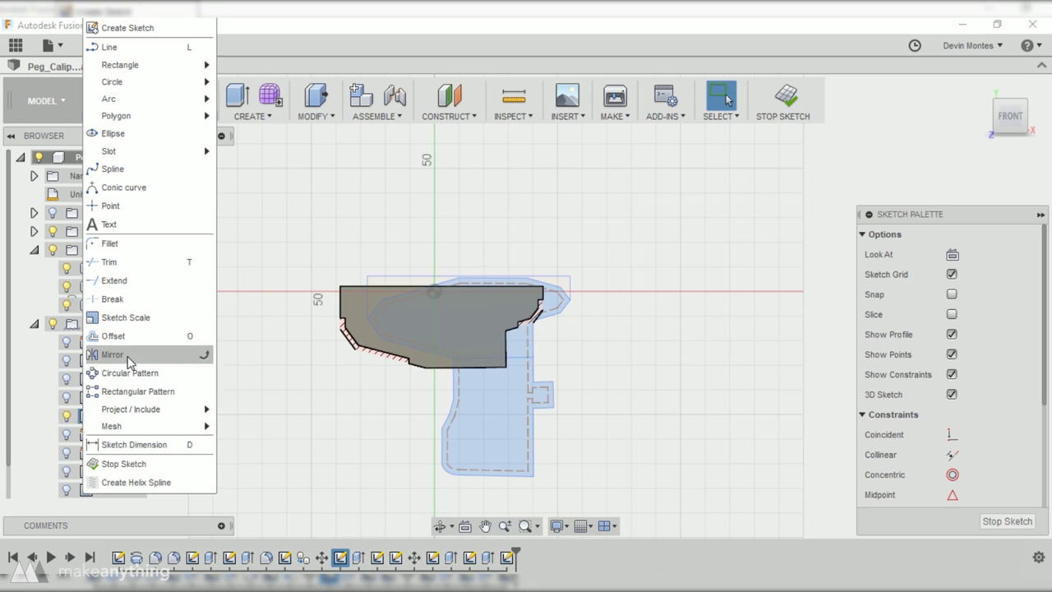
mouse_move(132, 409)
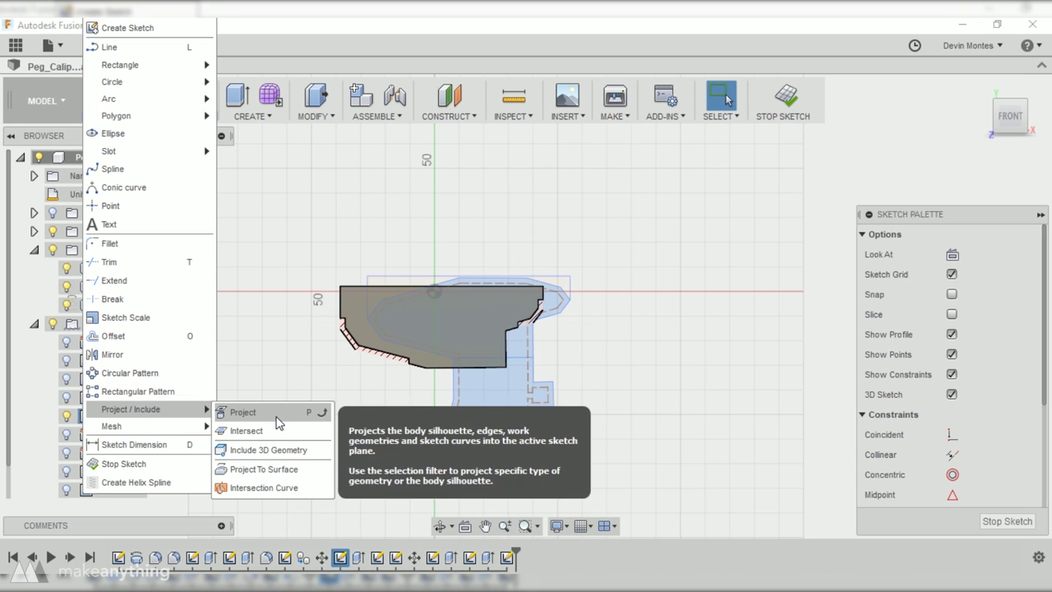
click(244, 412)
scroll(539, 321, up, 4)
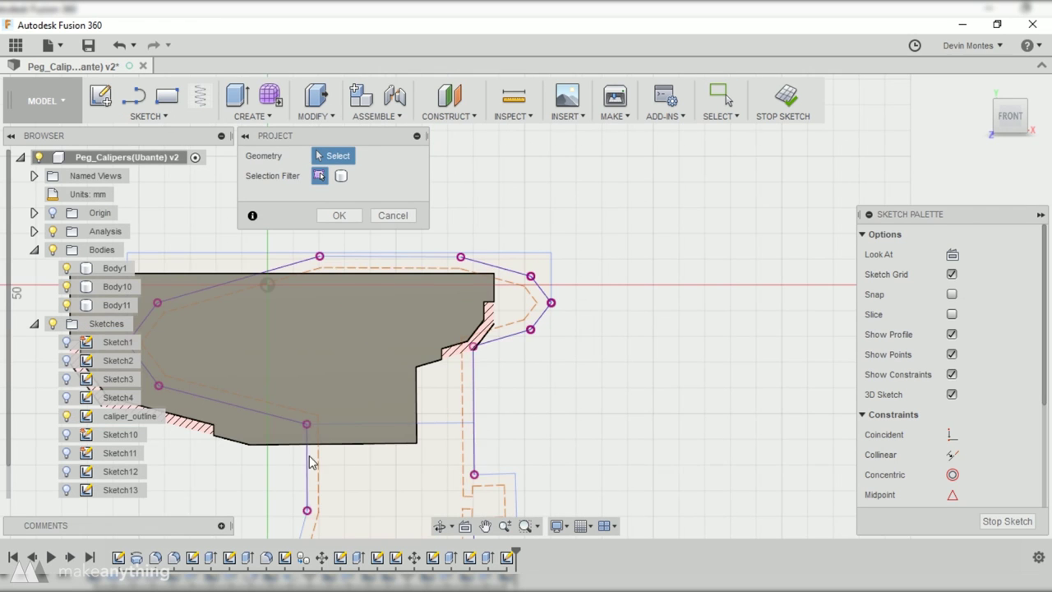
key(Escape)
Step: Move the caliper outline point to point onto the matching corner of the plate
scroll(797, 407, down, 3)
middle_drag(362, 408, 270, 340)
drag(247, 517, 705, 107)
key(m)
scroll(581, 217, down, 2)
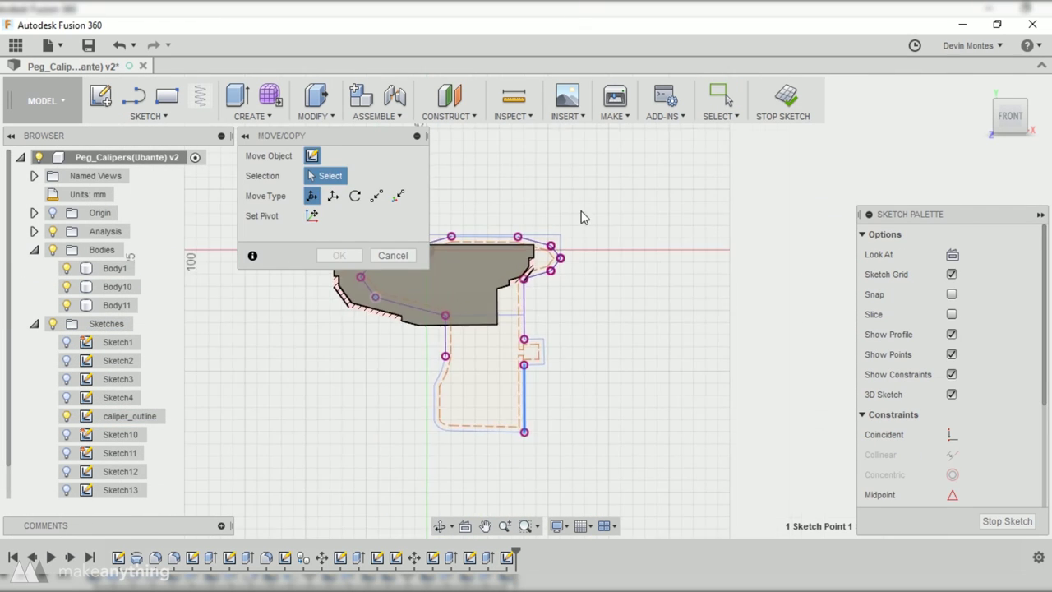
scroll(581, 217, down, 1)
middle_drag(581, 217, 662, 243)
drag(662, 243, 403, 461)
drag(631, 382, 630, 382)
scroll(522, 329, up, 1)
click(382, 196)
mouse_move(522, 329)
shift+middle_down()
mouse_move(359, 312)
mouse_move(370, 315)
shift+middle_up()
click(366, 315)
click(389, 321)
key(Return)
Step: Hide the section analysis and project the aligned caliper outline into the sketch
scroll(506, 371, down, 1)
shift+middle_drag(505, 371, 530, 329)
scroll(534, 327, down, 1)
shift+middle_drag(276, 303, 346, 287)
scroll(345, 288, up, 2)
click(51, 231)
shift+middle_drag(723, 280, 615, 268)
key(p)
key(Return)
Step: Draw angled lines parallel to the caliper outline across both upper corners of the plate and close the corner profiles
key(l)
click(260, 318)
click(293, 274)
middle_drag(488, 220, 184, 222)
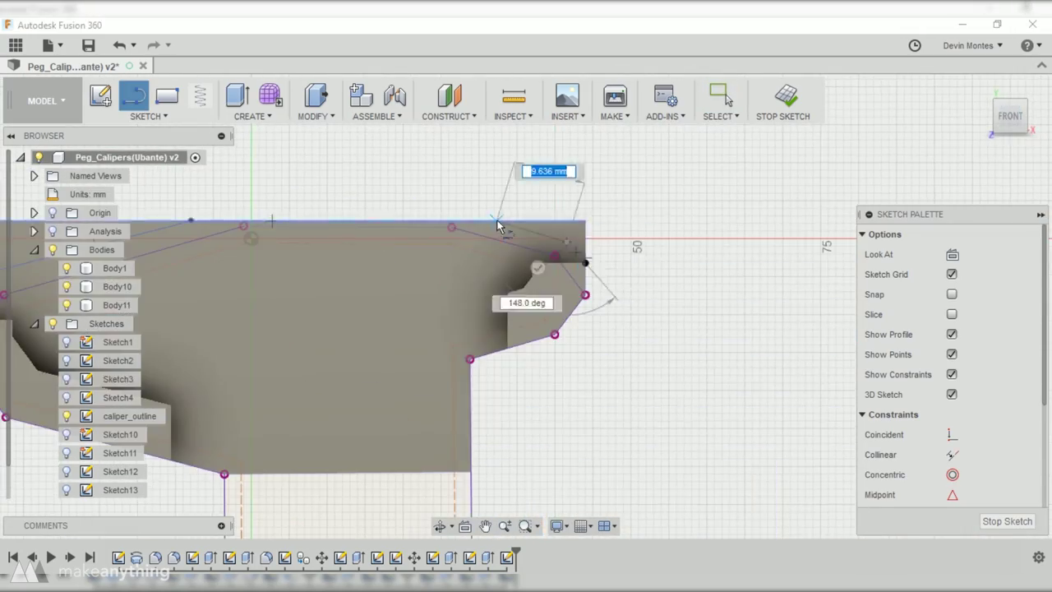
click(497, 223)
key(Escape)
click(133, 96)
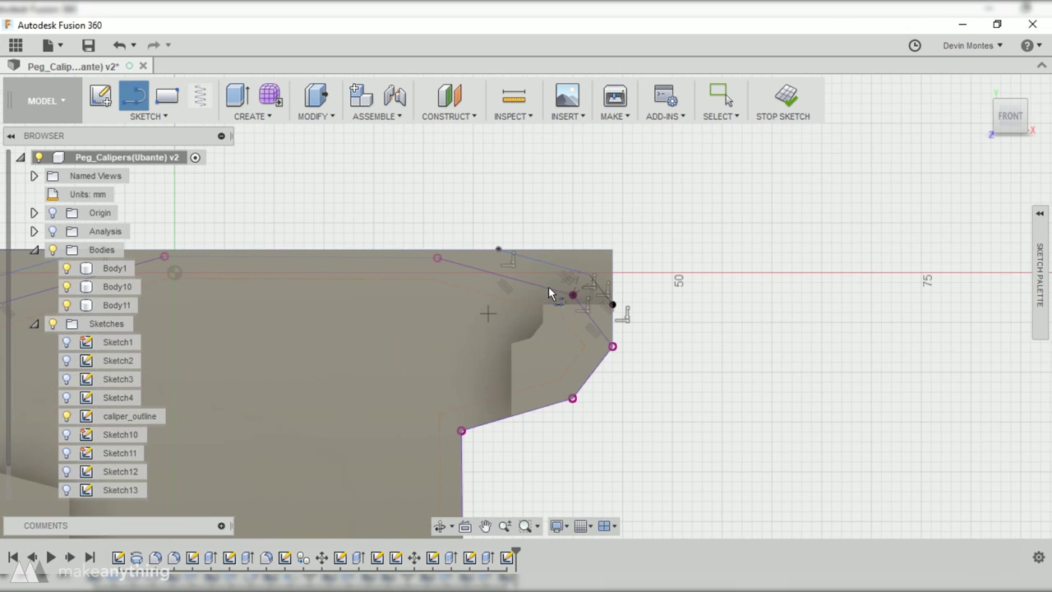
click(613, 250)
Step: Cut the two upper corner profiles off the plate with an extrusion of about -16.4 mm
key(e)
shift+middle_drag(599, 273, 460, 283)
click(705, 290)
middle_drag(805, 304, 424, 330)
scroll(868, 191, up, 2)
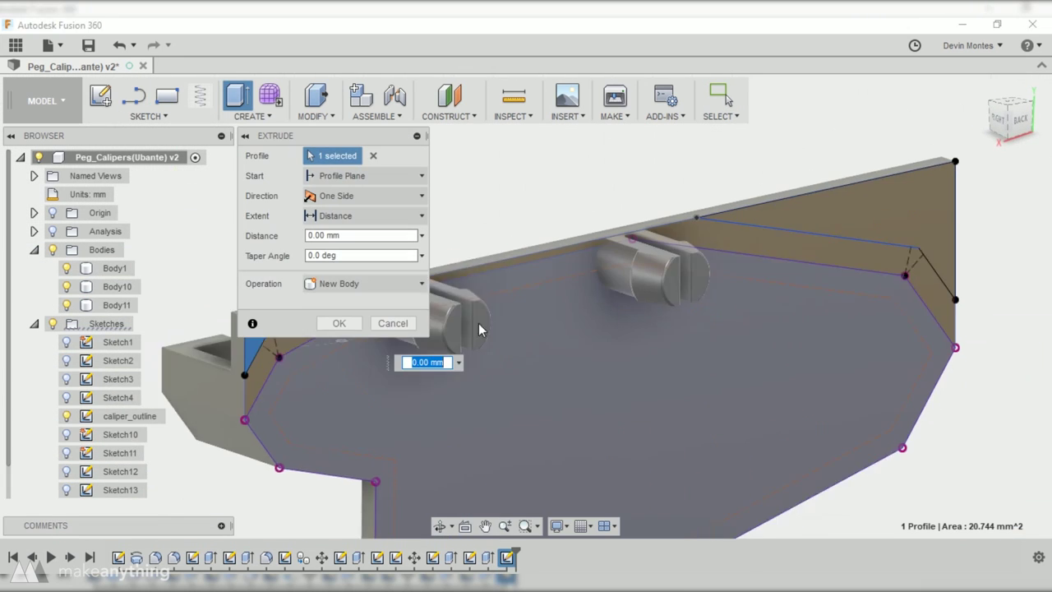
click(835, 236)
drag(835, 243, 693, 194)
shift+middle_drag(693, 194, 595, 219)
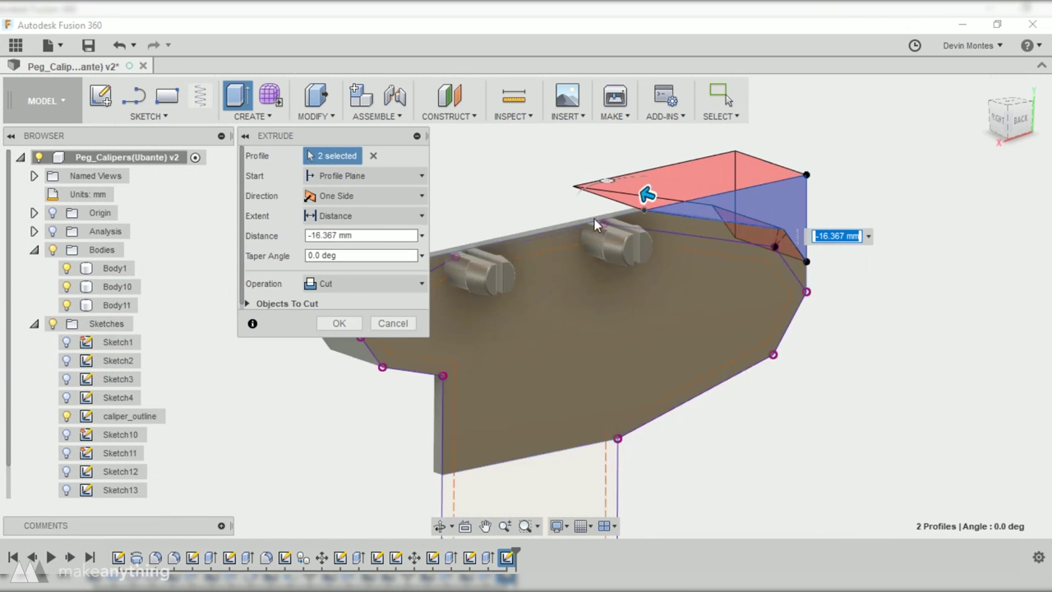
click(351, 328)
Step: Hide the caliper_outline sketch and start a sketch on the plate's top face
shift+middle_drag(376, 357, 557, 395)
scroll(550, 342, down, 2)
scroll(624, 432, down, 2)
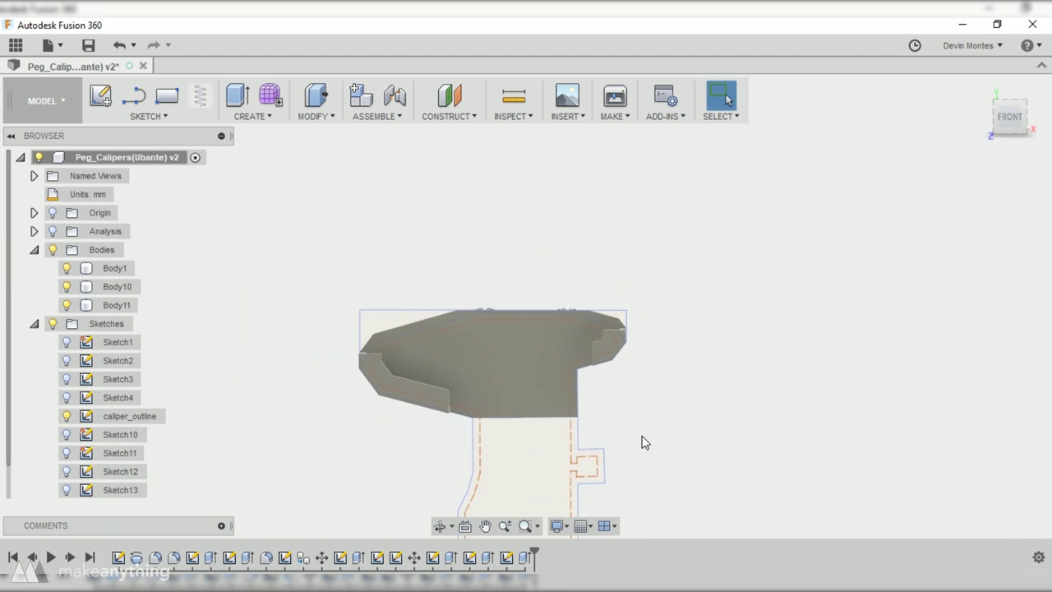
mouse_move(636, 428)
shift+middle_down()
mouse_move(641, 417)
mouse_move(629, 415)
shift+middle_up()
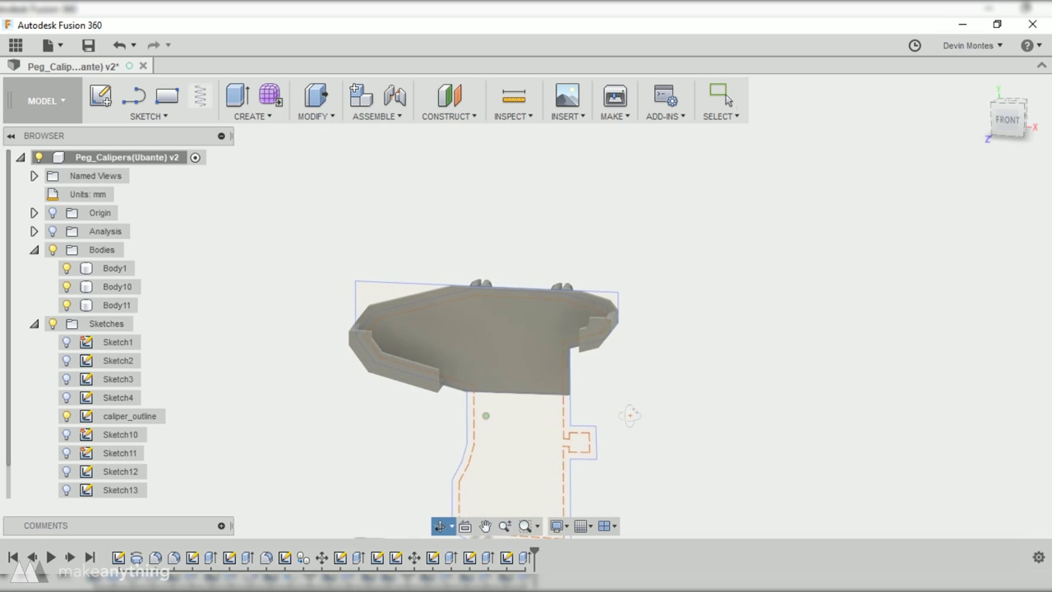
middle_drag(451, 422, 469, 403)
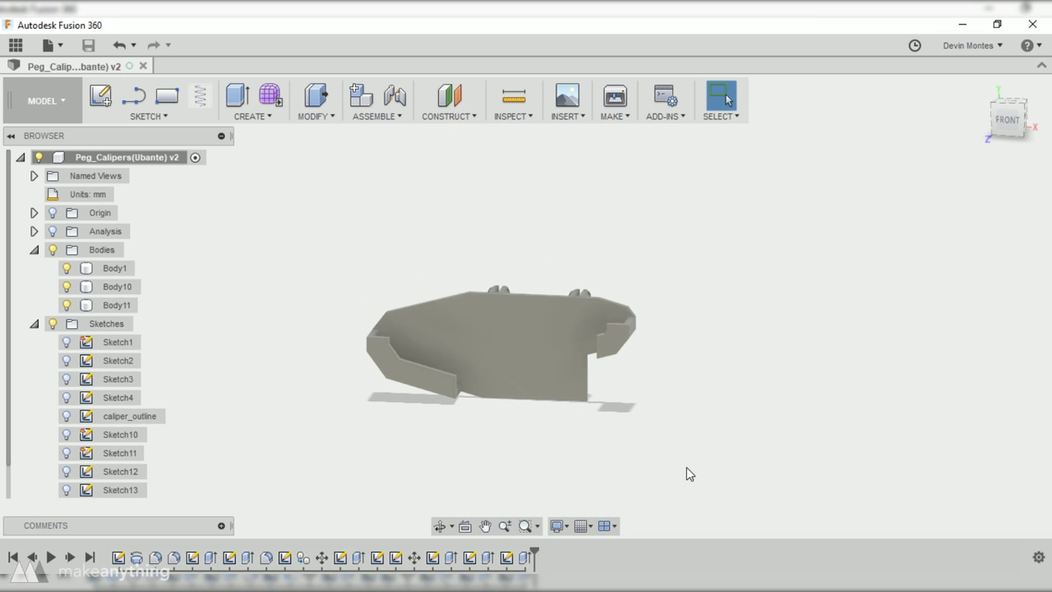
shift+middle_drag(630, 282, 571, 353)
scroll(575, 353, up, 2)
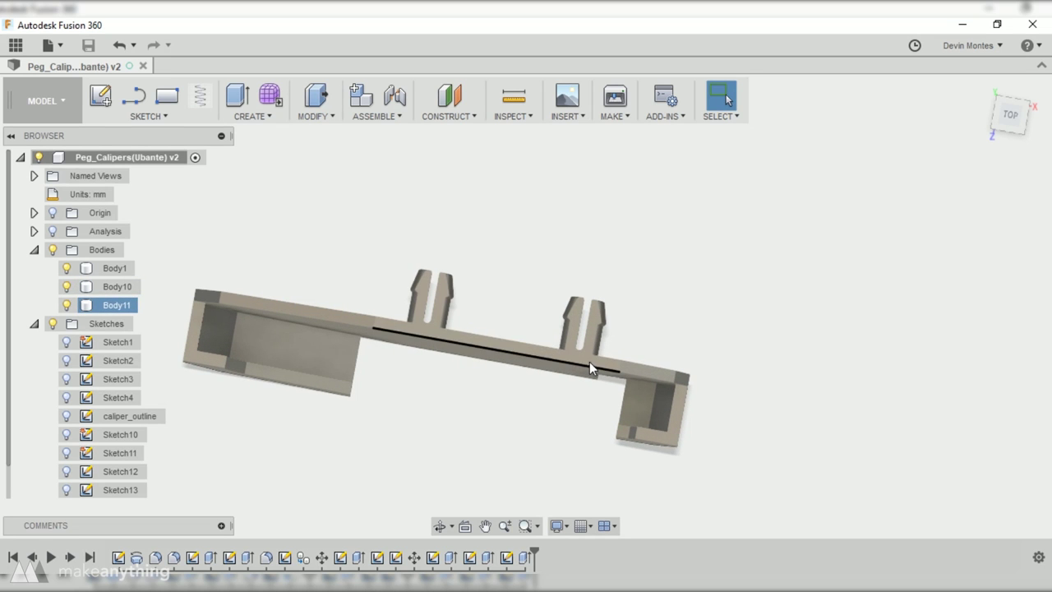
click(585, 359)
click(109, 101)
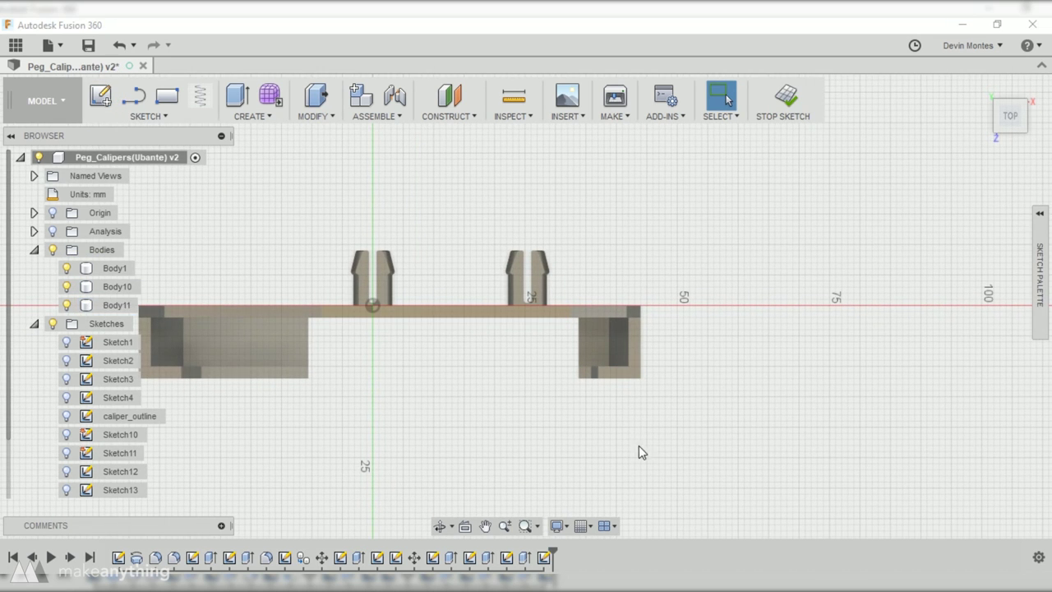
Step: Change the visual style to shaded with hidden edges and inspect the right-hand ledge
click(558, 527)
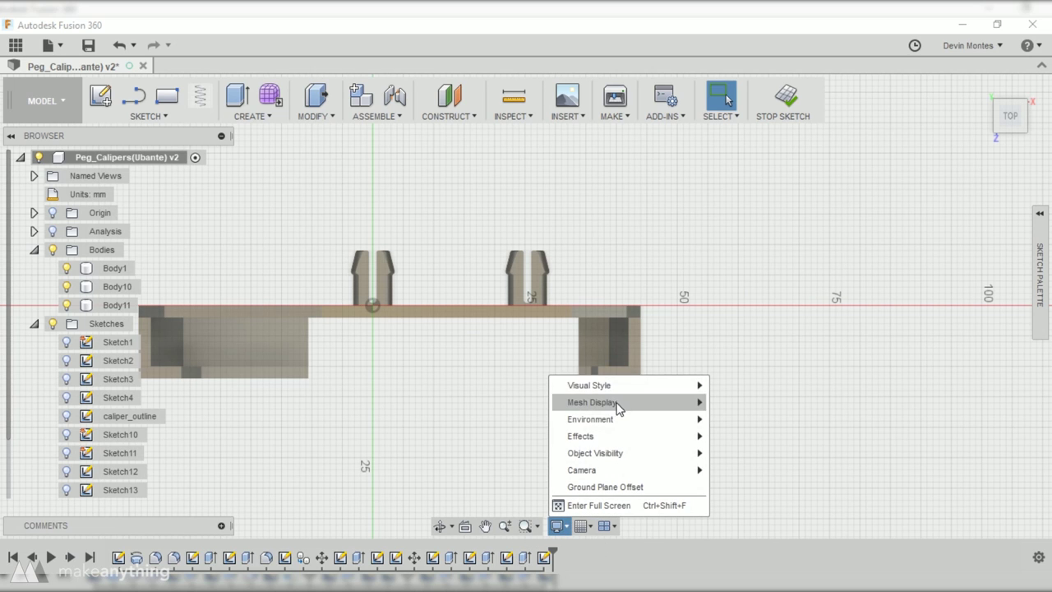
mouse_move(635, 385)
click(754, 387)
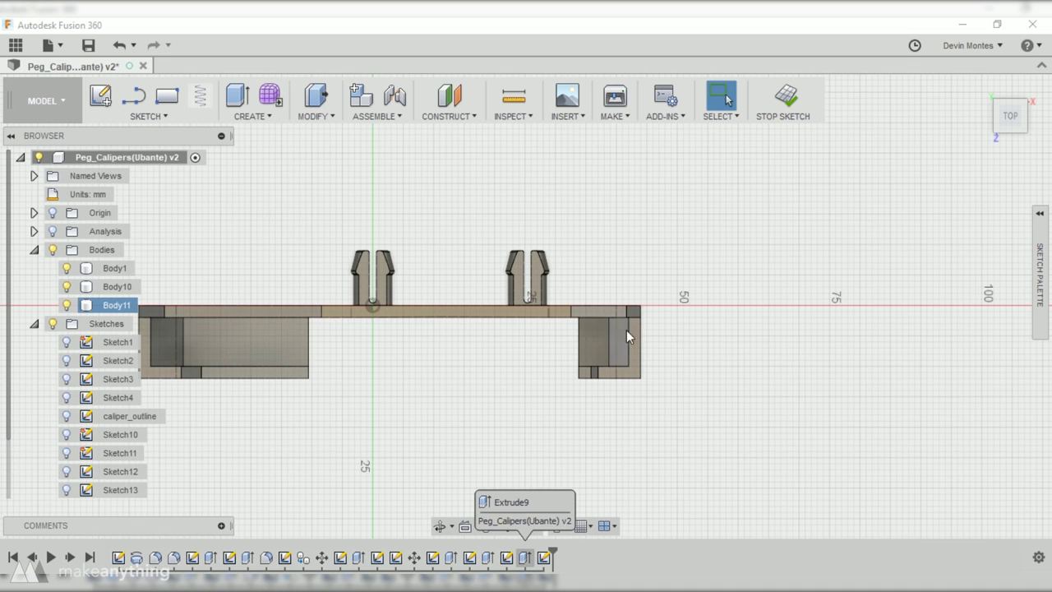
scroll(633, 330, up, 5)
mouse_move(647, 306)
shift+middle_down()
mouse_move(638, 337)
mouse_move(640, 296)
shift+middle_up()
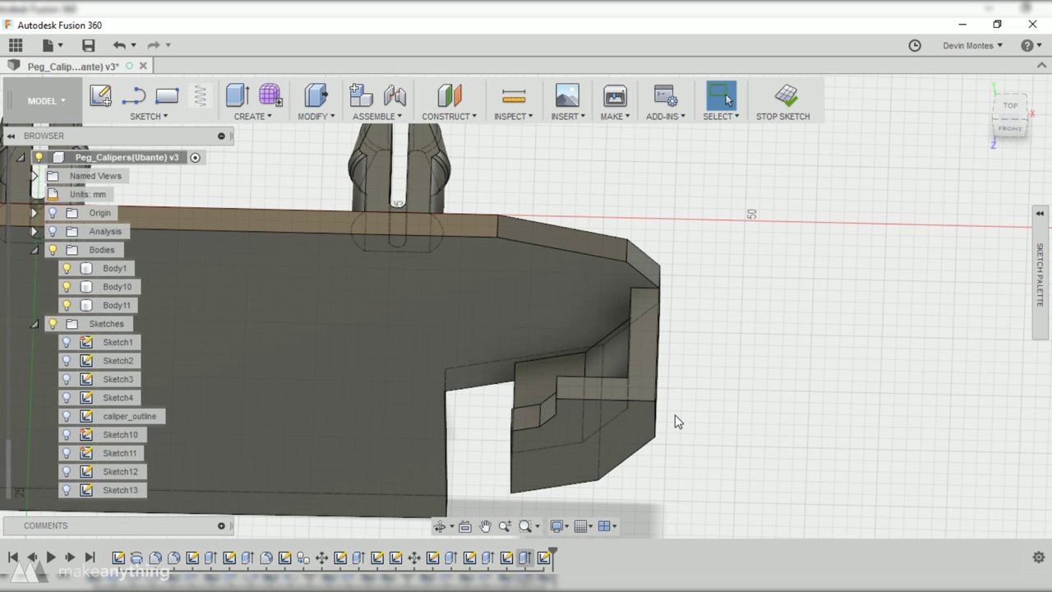
Step: Project the top edges of the plate and its two cut corners into the sketch
shift+middle_drag(675, 415, 627, 380)
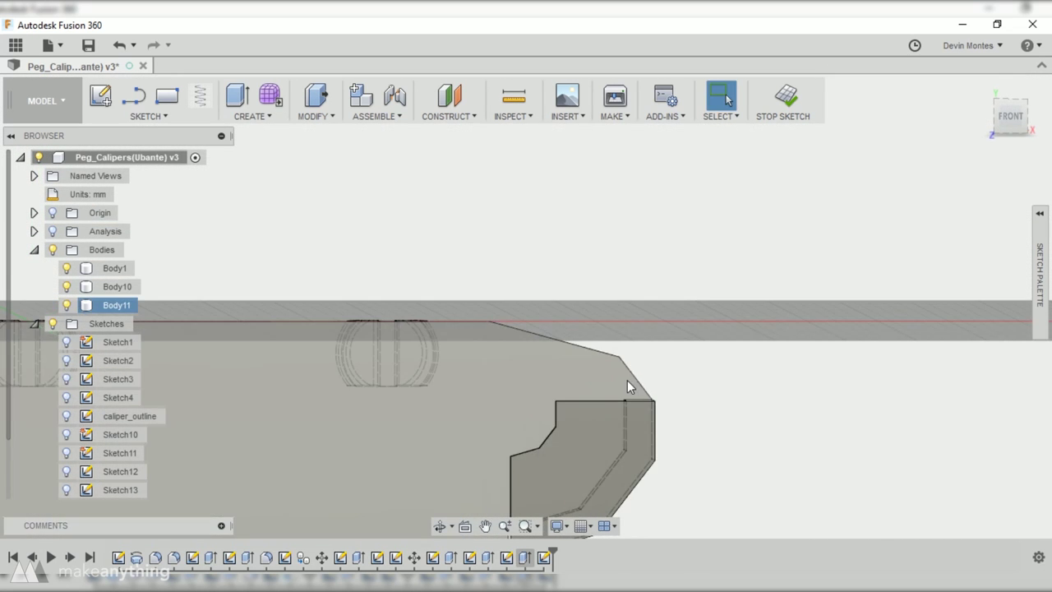
middle_drag(300, 380, 518, 345)
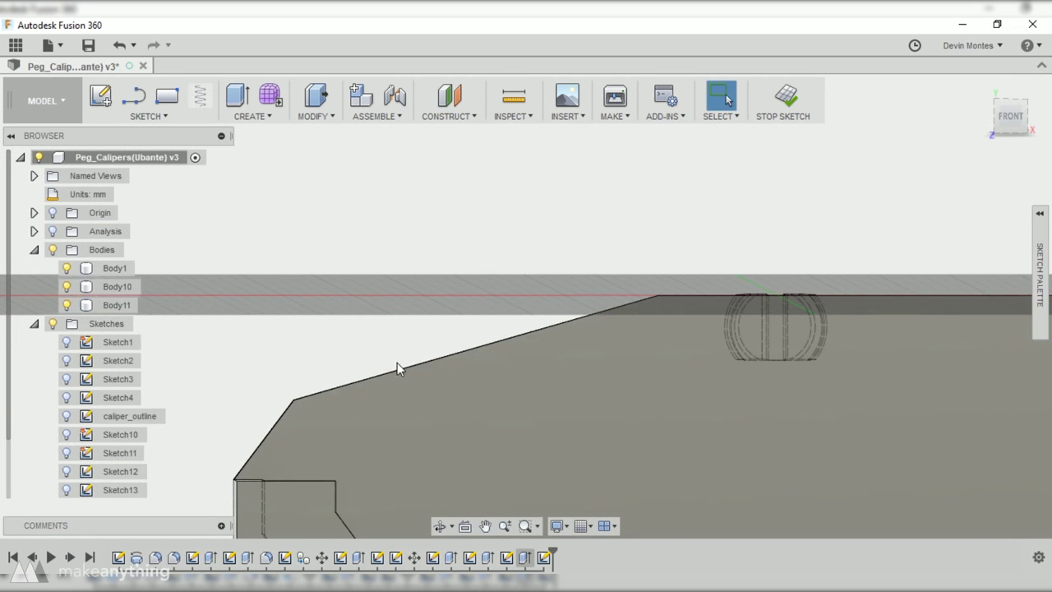
click(1016, 102)
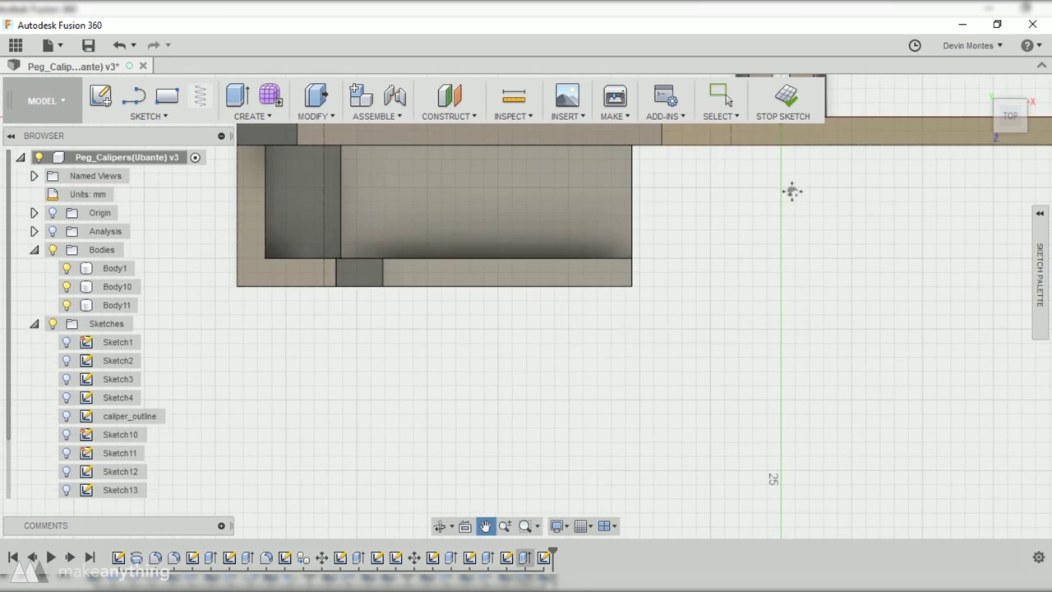
key(p)
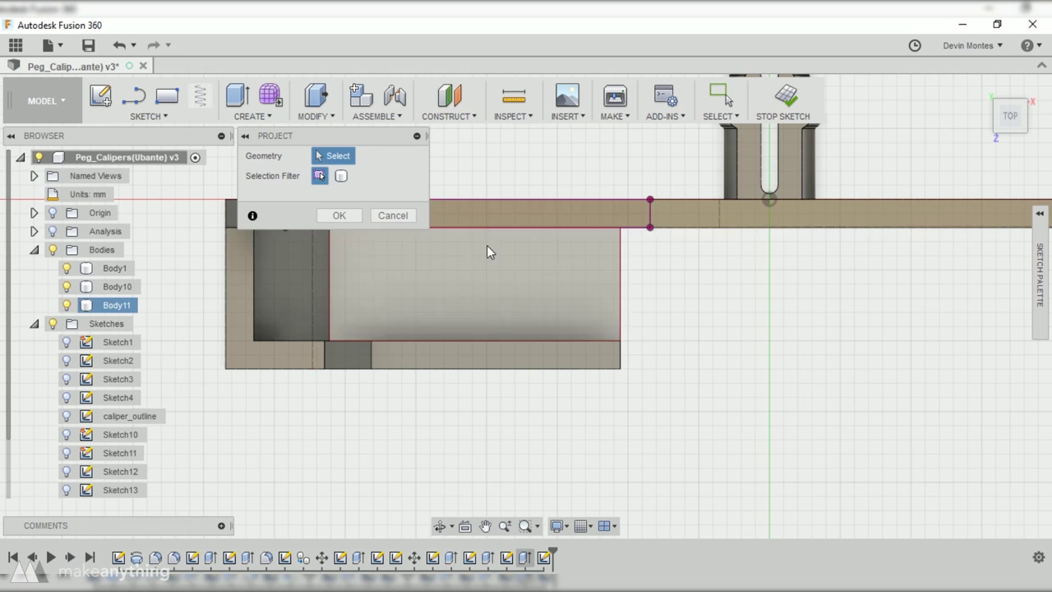
middle_drag(486, 245, 228, 294)
click(716, 265)
click(338, 215)
scroll(371, 282, down, 5)
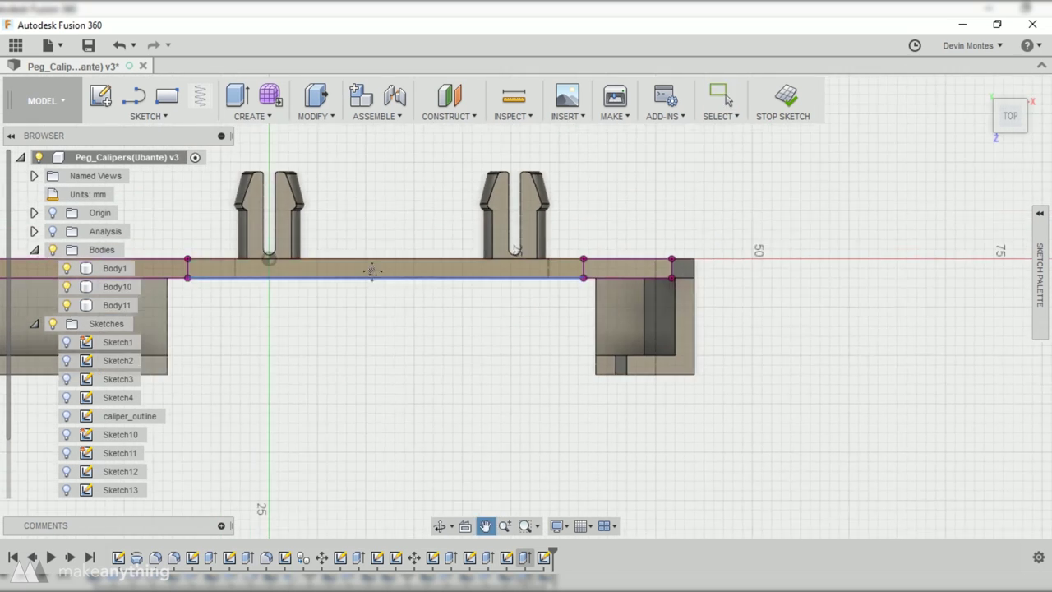
Step: Extrude the long corner profile as a new body up to the plate's sloped corner face with a 0.2 mm offset
mouse_move(376, 202)
shift+middle_down()
mouse_move(351, 205)
mouse_move(351, 226)
mouse_move(341, 228)
shift+middle_up()
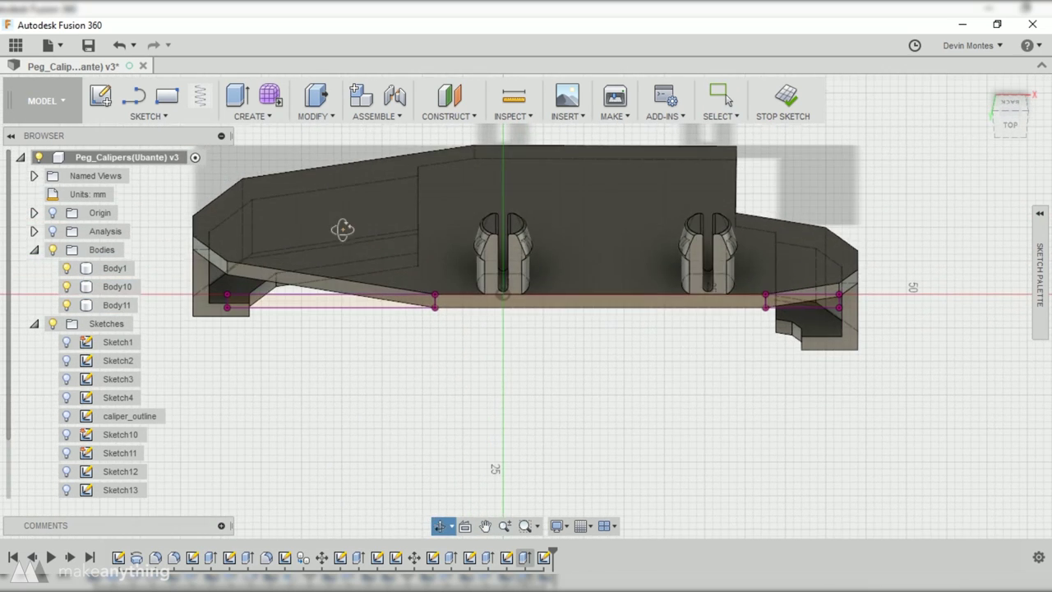
click(236, 97)
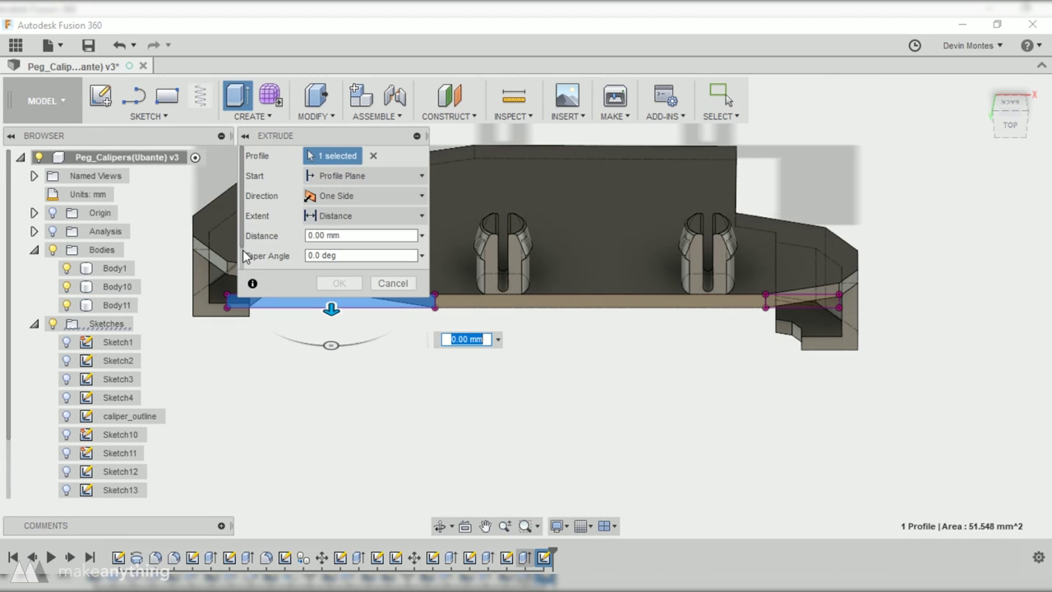
click(343, 255)
click(284, 364)
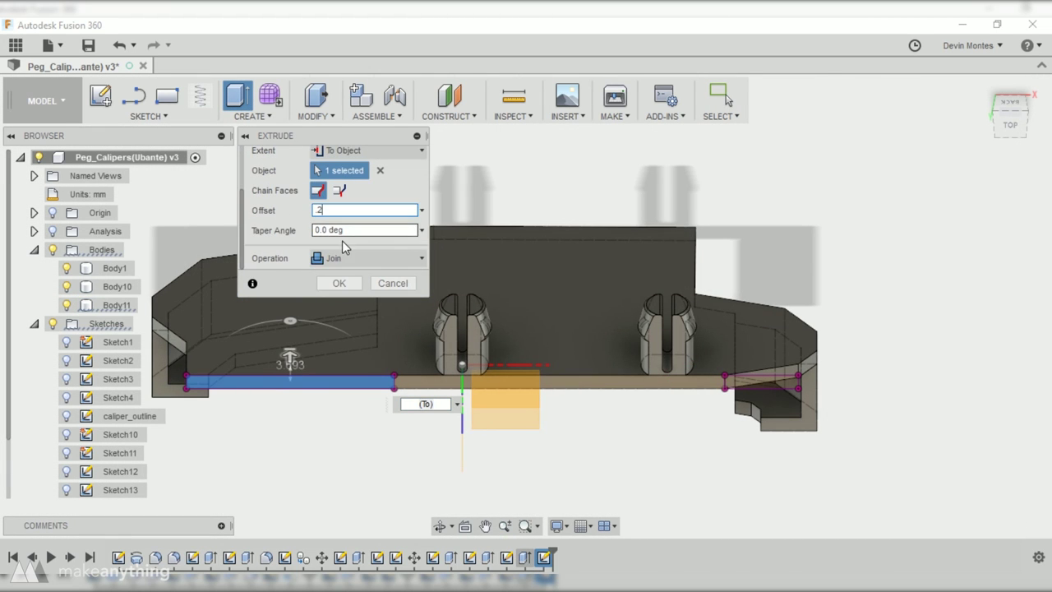
shift+middle_drag(304, 335, 322, 401)
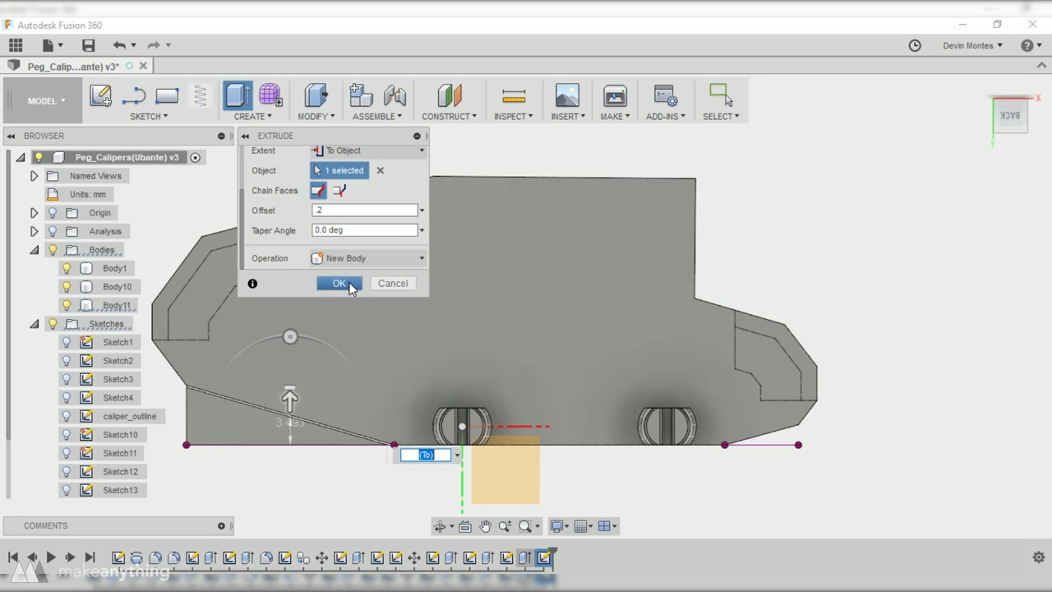
click(339, 283)
Step: Show the projected corner sketch and extrude the short corner profile to the opposite sloped face as a new support body
shift+middle_drag(371, 479, 354, 408)
middle_drag(650, 420, 519, 421)
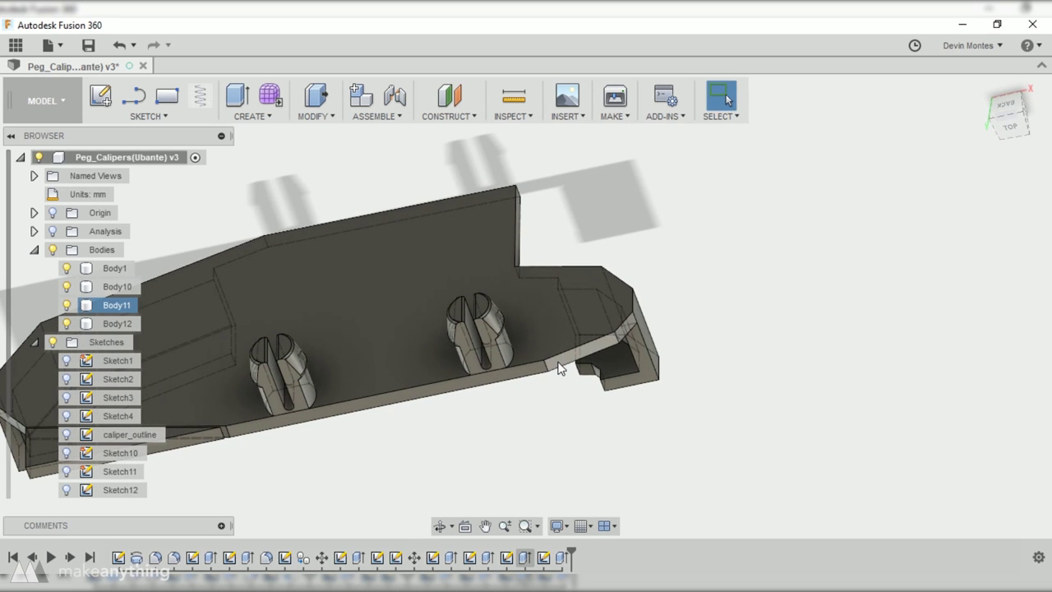
click(232, 107)
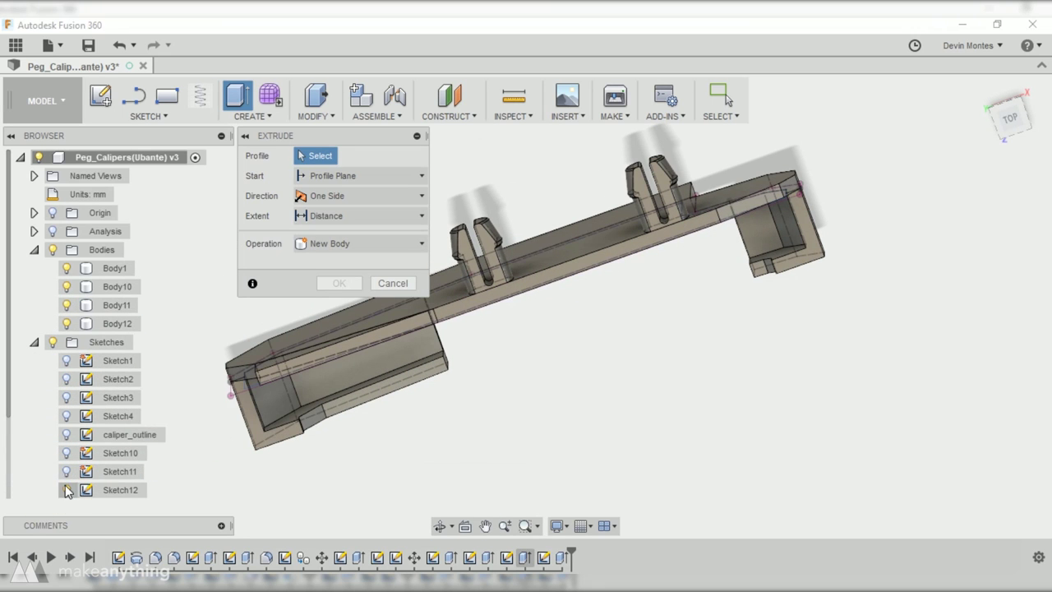
scroll(123, 328, down, 2)
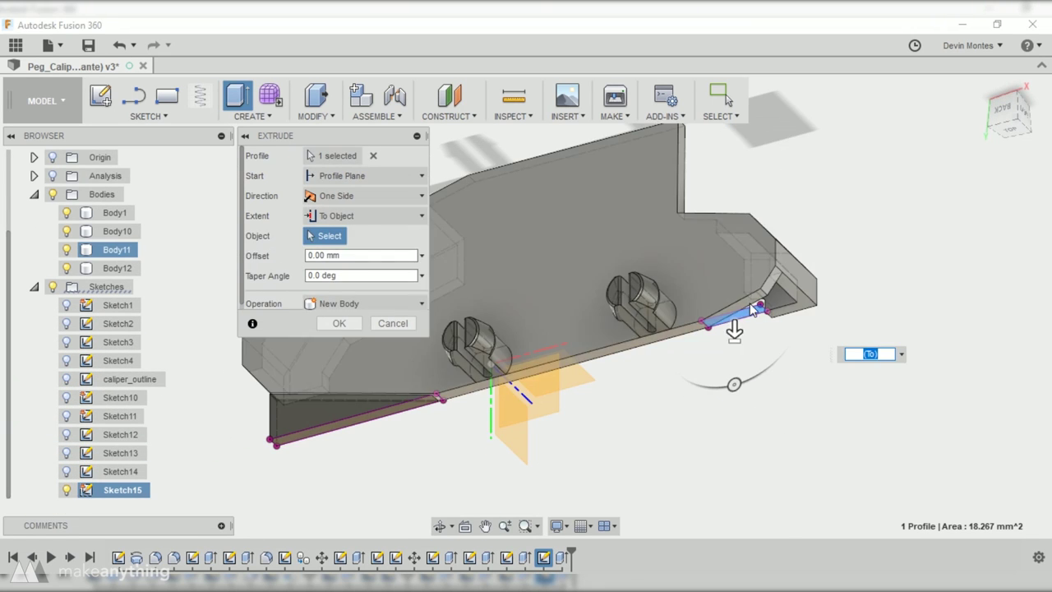
click(752, 309)
key(Return)
Step: Start a sketch on the plate's top face and project the top faces of both ledges and retaining walls
shift+middle_drag(818, 407, 394, 355)
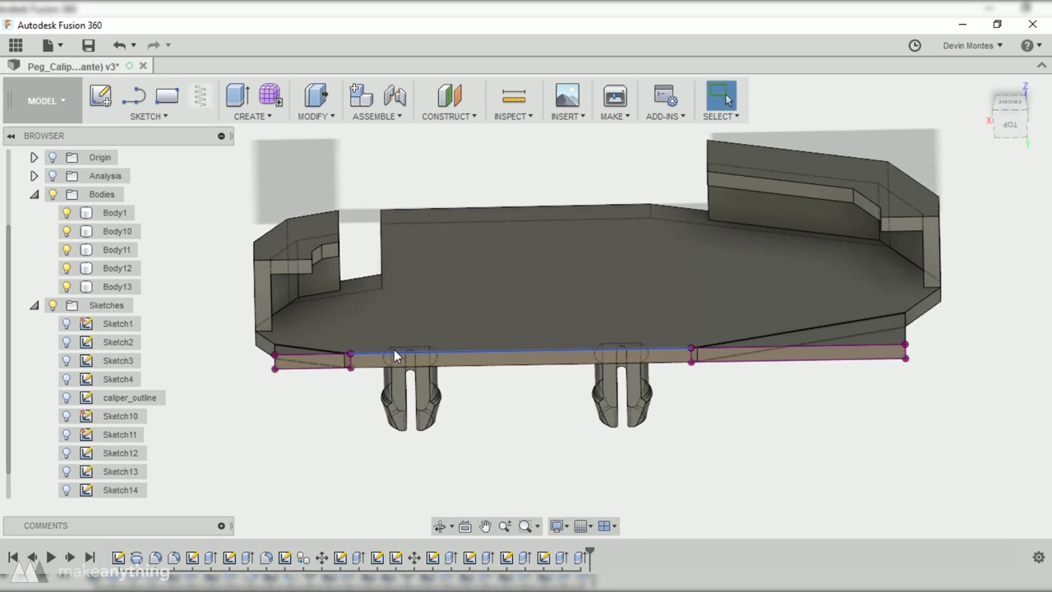
click(393, 355)
click(101, 96)
key(p)
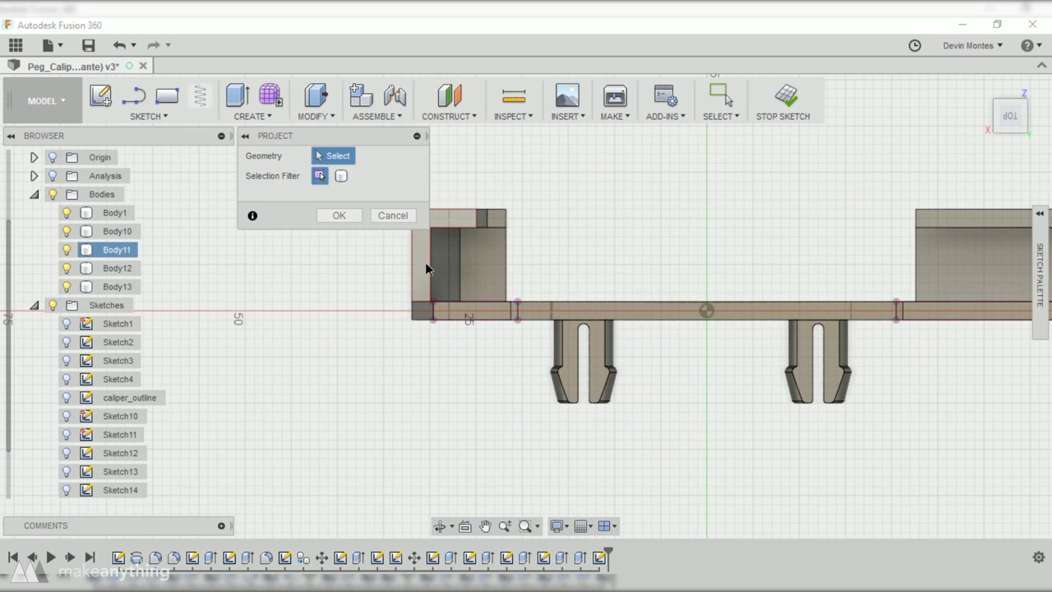
Step: Extrude the smaller holder's projected ledge and wall profiles up to its ledge as a new support body
mouse_move(713, 192)
shift+middle_down()
mouse_move(751, 340)
mouse_move(749, 223)
shift+middle_up()
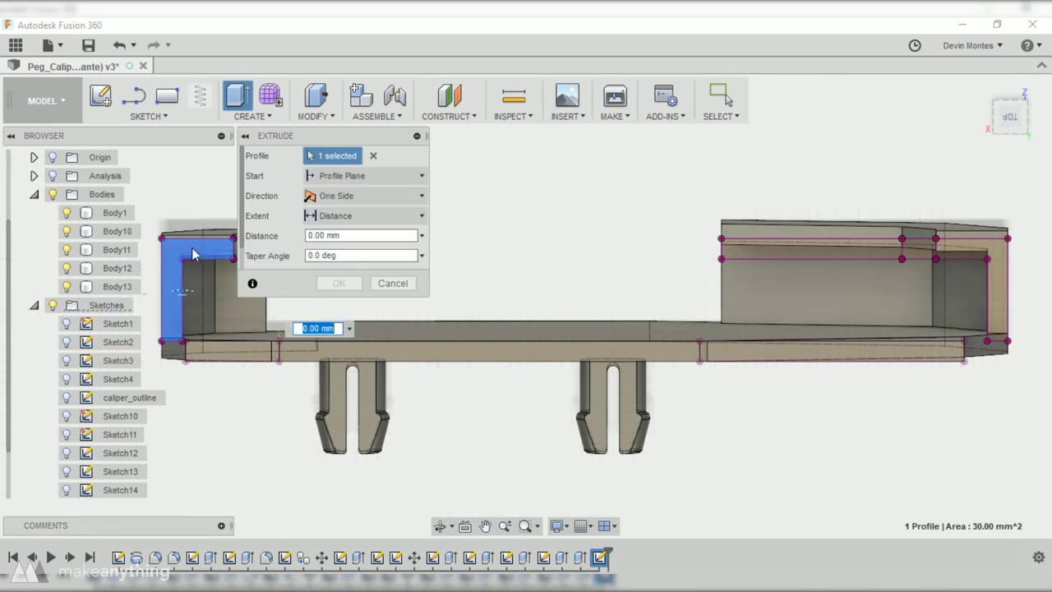
click(387, 189)
click(353, 233)
click(301, 312)
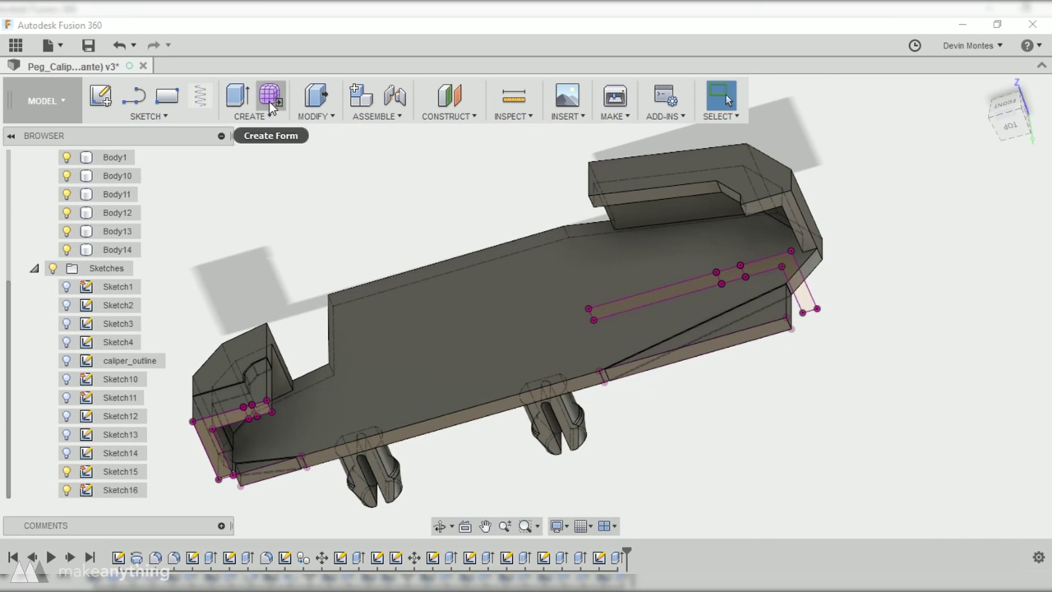
Step: Extrude the three projected profiles of the larger holder up to its ledge faces as a new support body
click(237, 97)
click(657, 293)
click(731, 274)
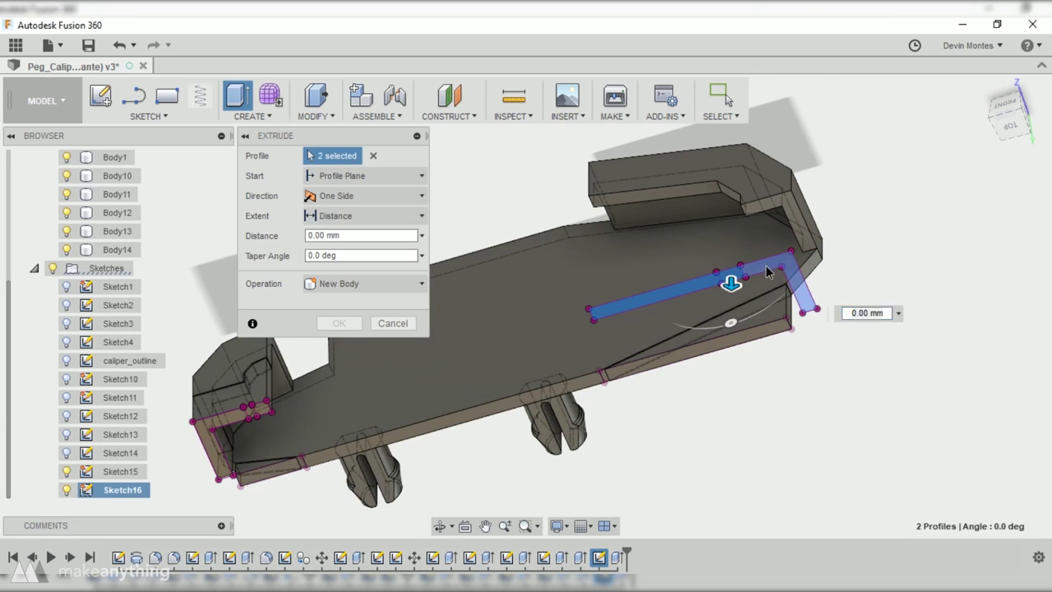
click(765, 265)
click(366, 215)
click(353, 251)
click(619, 204)
click(336, 322)
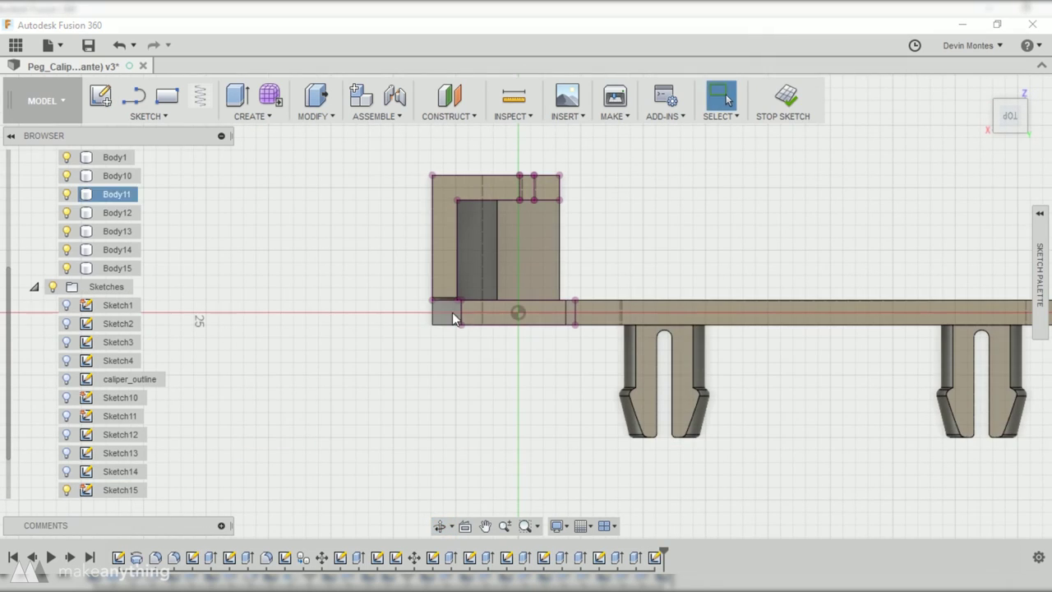
Step: Sketch a circle over each outer corner of the holder and extrude both -0.4 mm as discs joined to the supports
shift+middle_drag(473, 294, 641, 417)
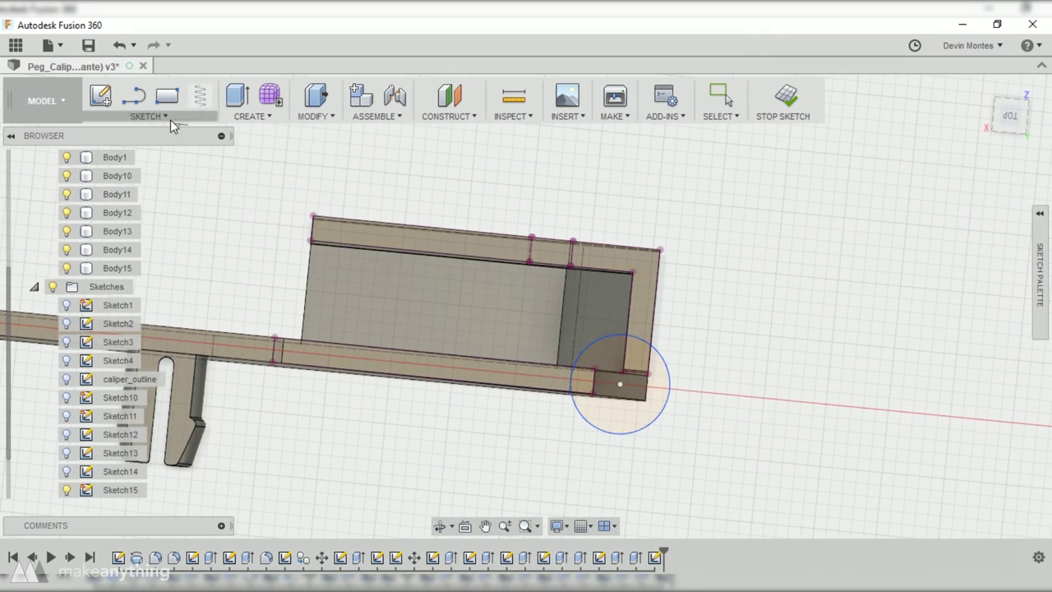
key(e)
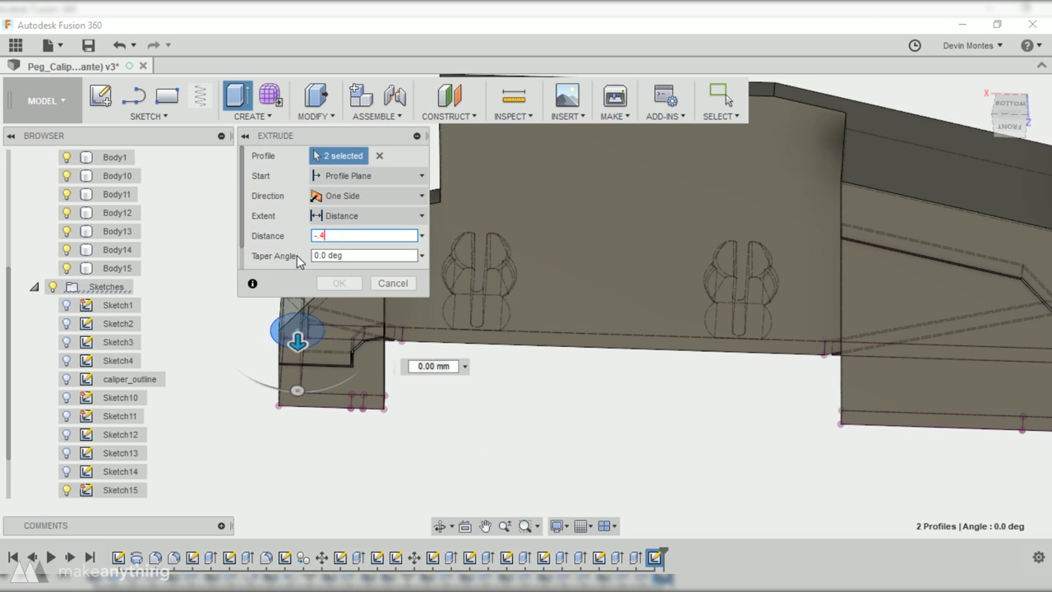
scroll(364, 209, down, 1)
click(343, 281)
shift+middle_drag(347, 278, 425, 345)
Step: Combine Body1, Body10 and Body11 into one holder body using the Join operation
text(s)
text(combi)
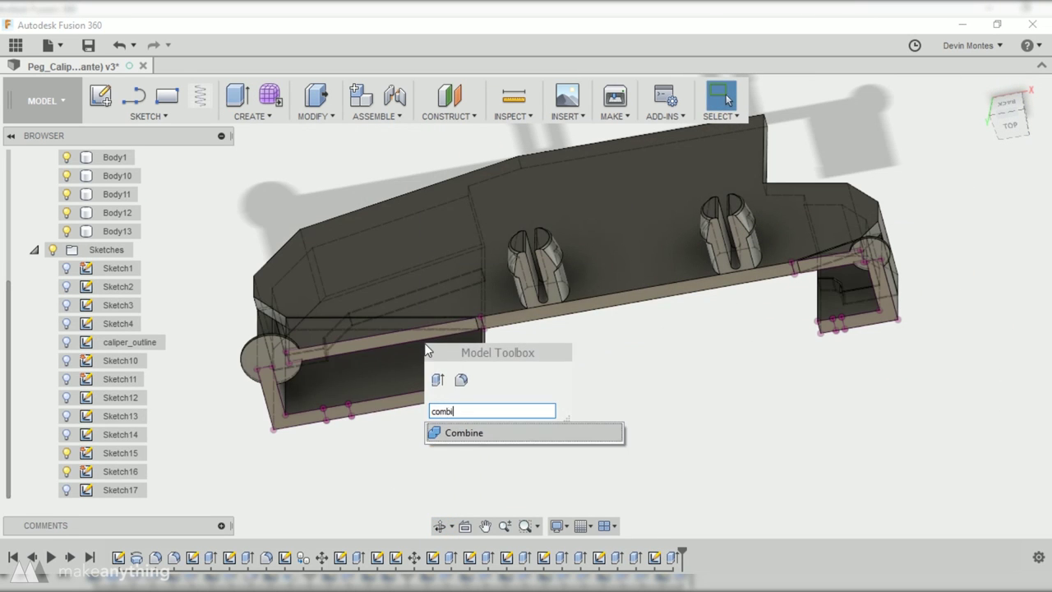
key(Return)
click(554, 253)
click(555, 255)
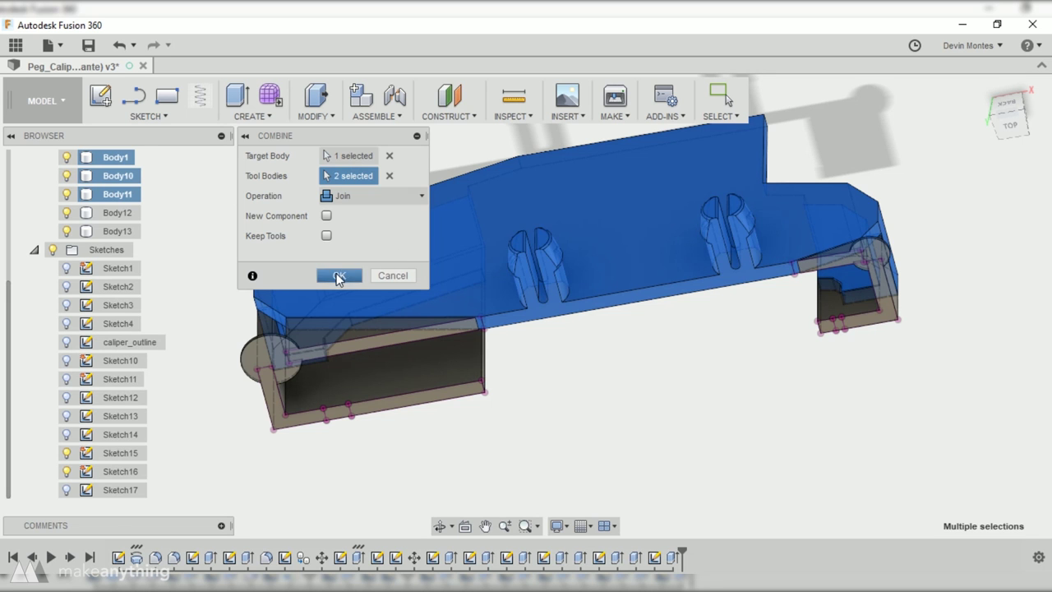
click(336, 277)
Step: Change the visual style to shaded with visible edges only and turn the holder to its upper side
shift+middle_drag(719, 381, 733, 472)
click(559, 526)
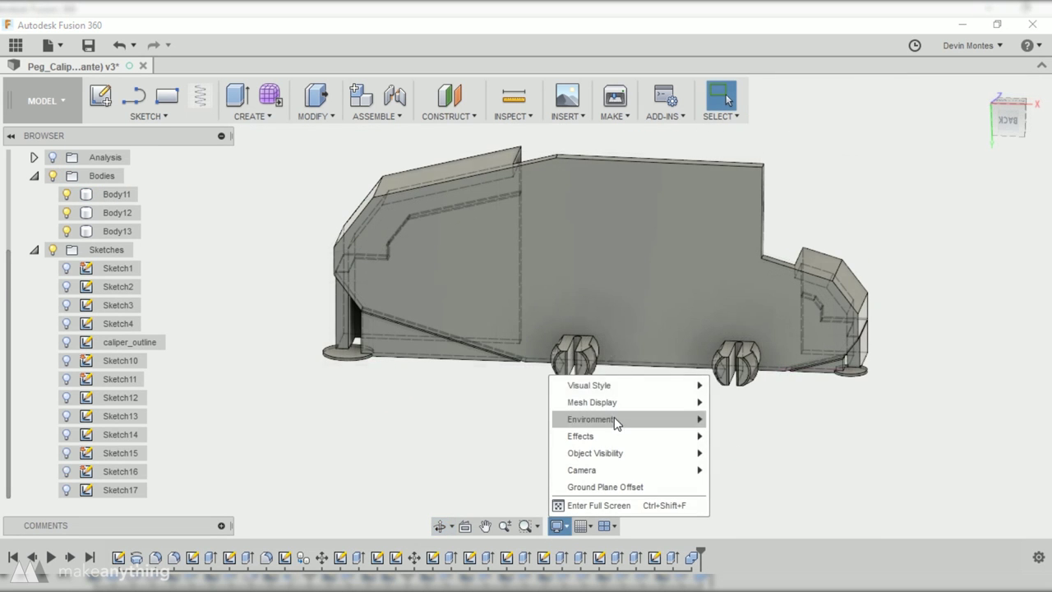
mouse_move(657, 386)
click(741, 420)
mouse_move(825, 454)
shift+middle_down()
mouse_move(580, 442)
mouse_move(510, 371)
mouse_move(340, 439)
mouse_move(381, 461)
mouse_move(266, 446)
mouse_move(550, 457)
mouse_move(608, 381)
shift+middle_up()
Step: Shell the two support bodies toward the inside, removing their top faces
click(415, 281)
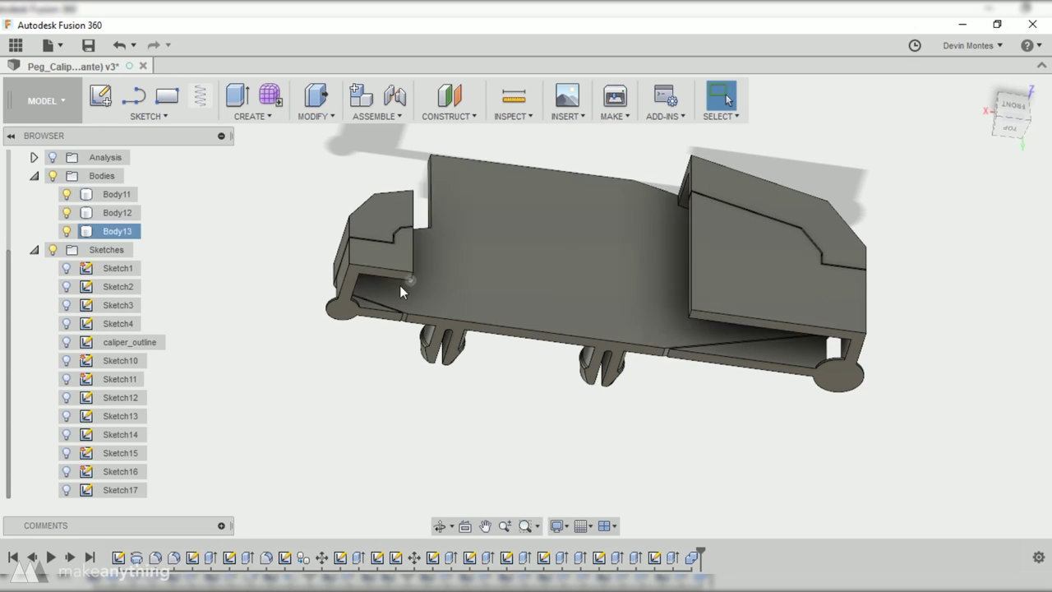
click(348, 287)
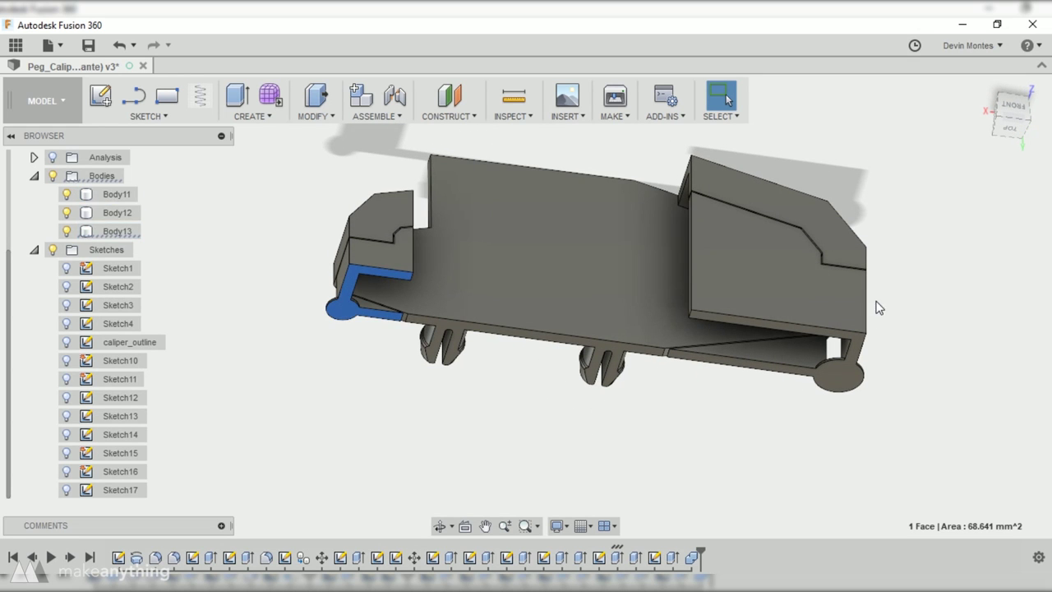
click(317, 119)
click(324, 207)
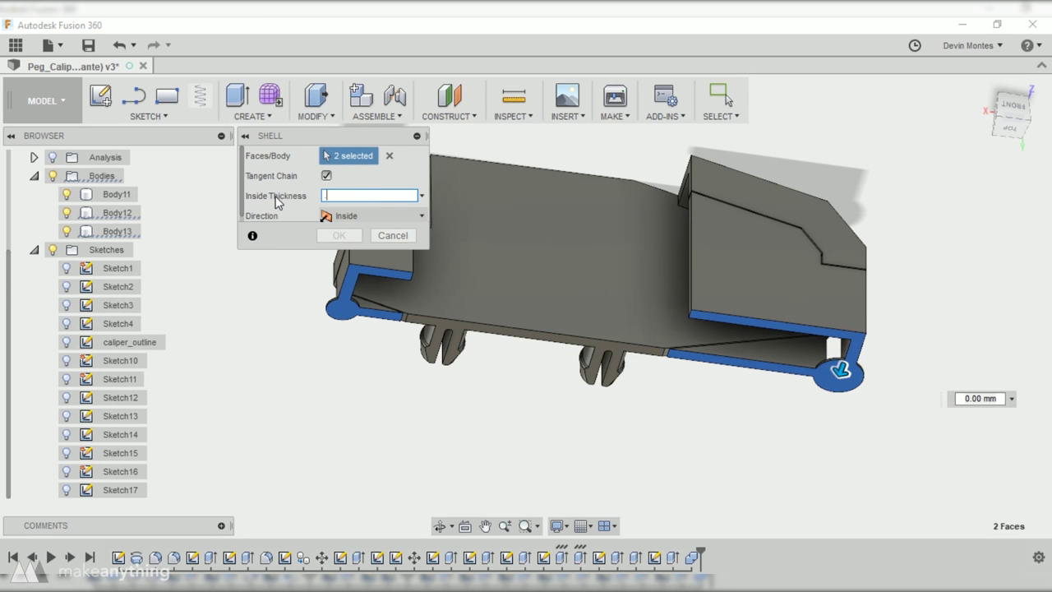
key(Return)
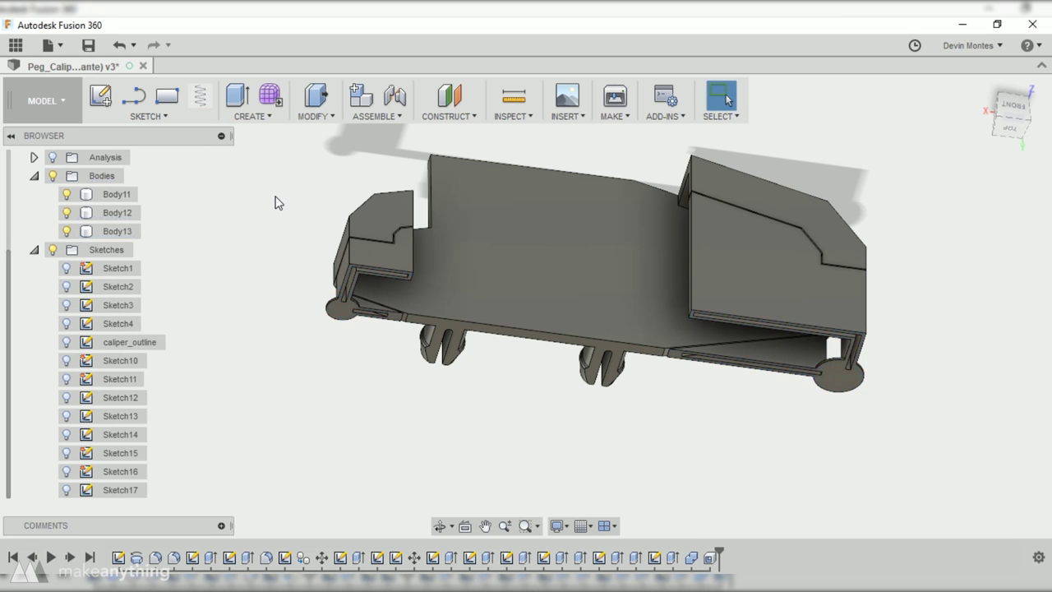
Step: Inspect the hollowed support bodies from below with the main holder body hidden, and show the holder body again
shift+middle_drag(399, 332, 419, 317)
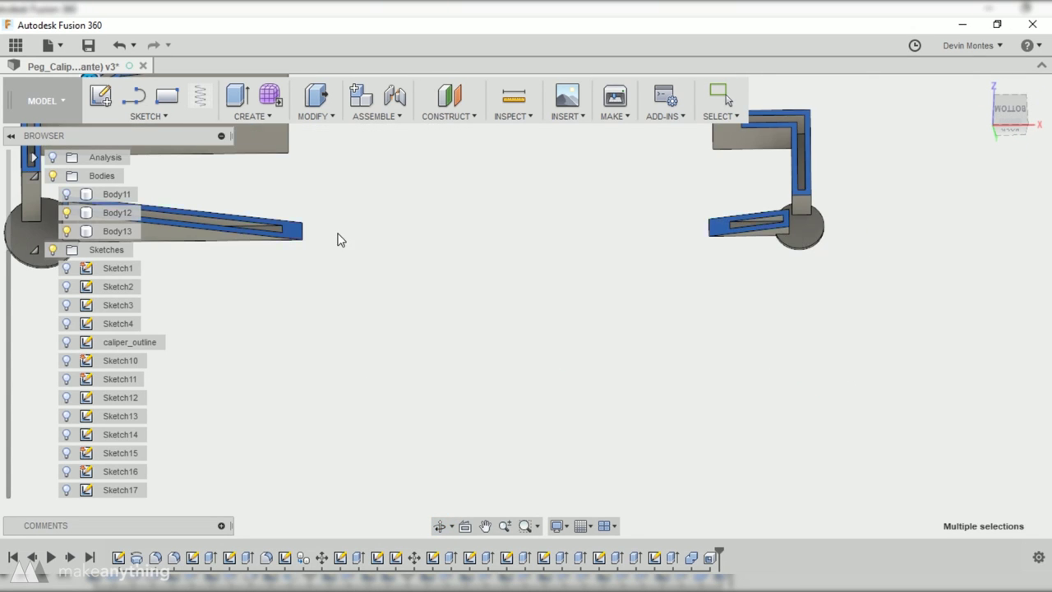
scroll(547, 389, up, 3)
middle_drag(548, 389, 575, 434)
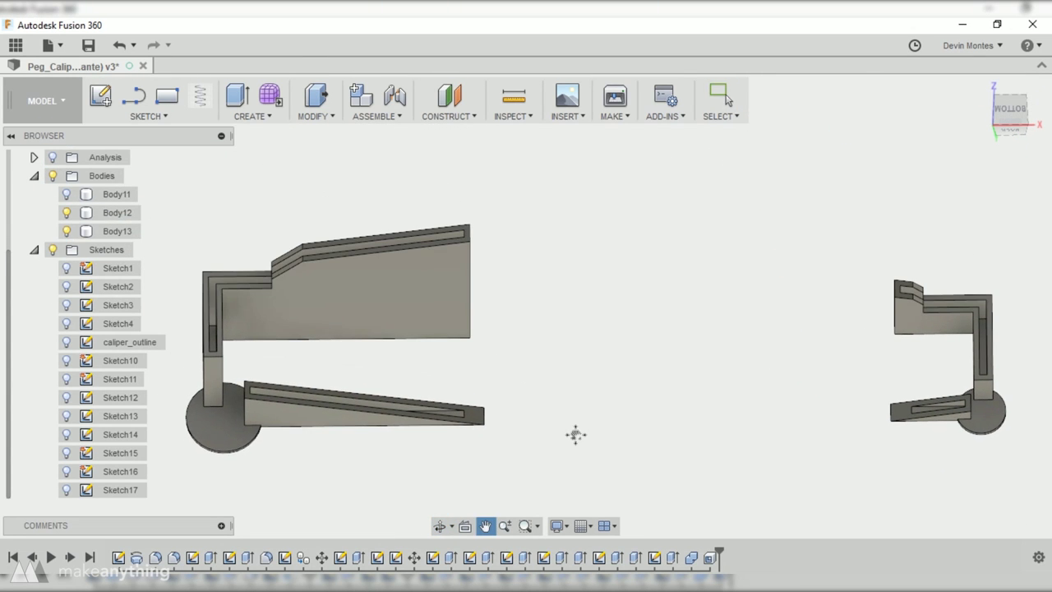
shift+middle_drag(363, 402, 354, 408)
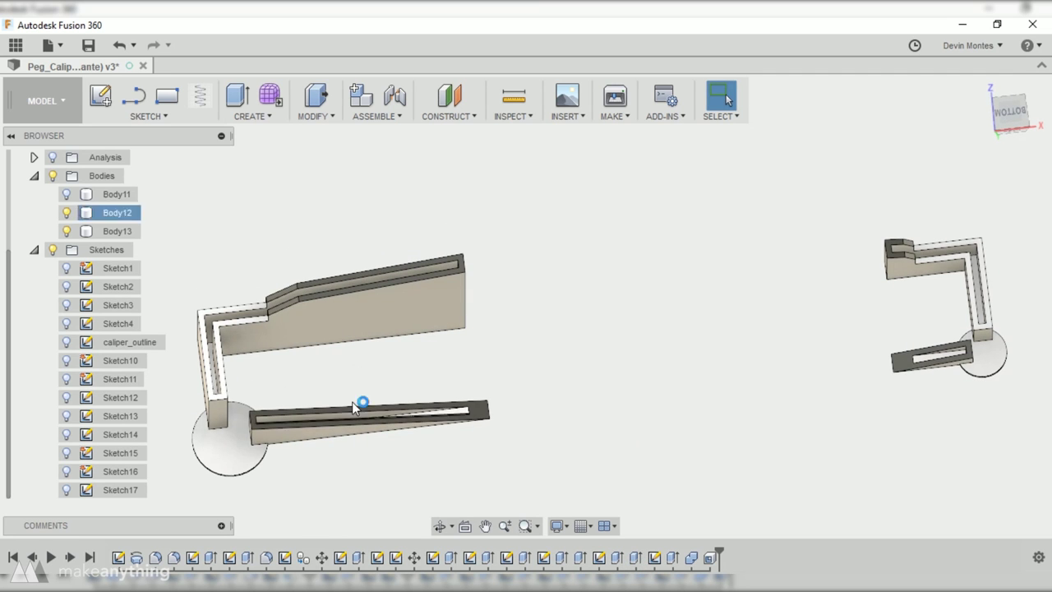
click(66, 194)
Step: Export the whole Peg_Calipers design as one binary STL file with High refinement and the mesh preview on
shift+middle_drag(492, 488, 362, 449)
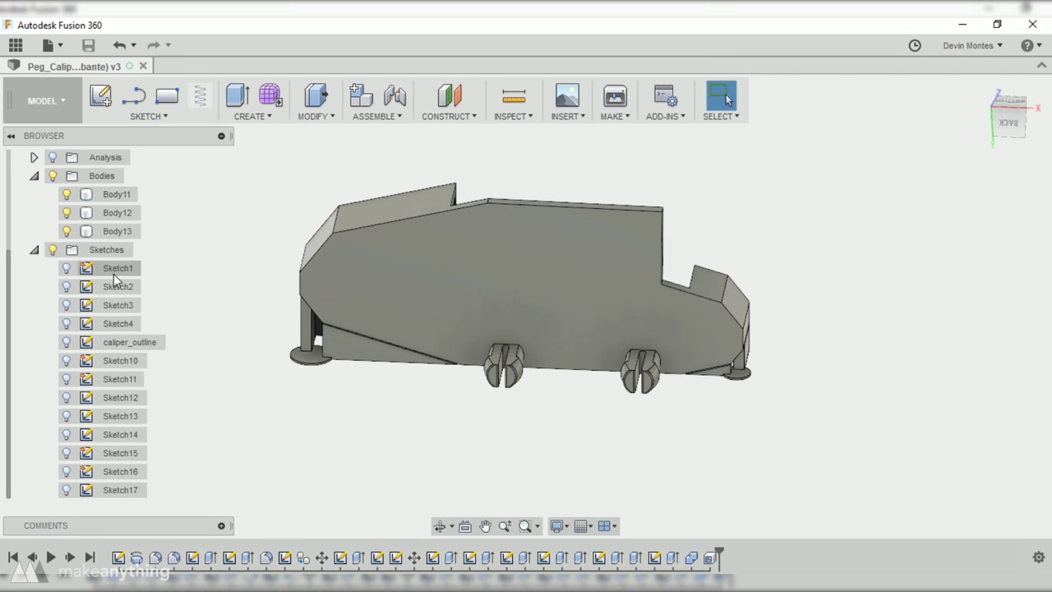
scroll(102, 208, up, 1)
right_click(116, 158)
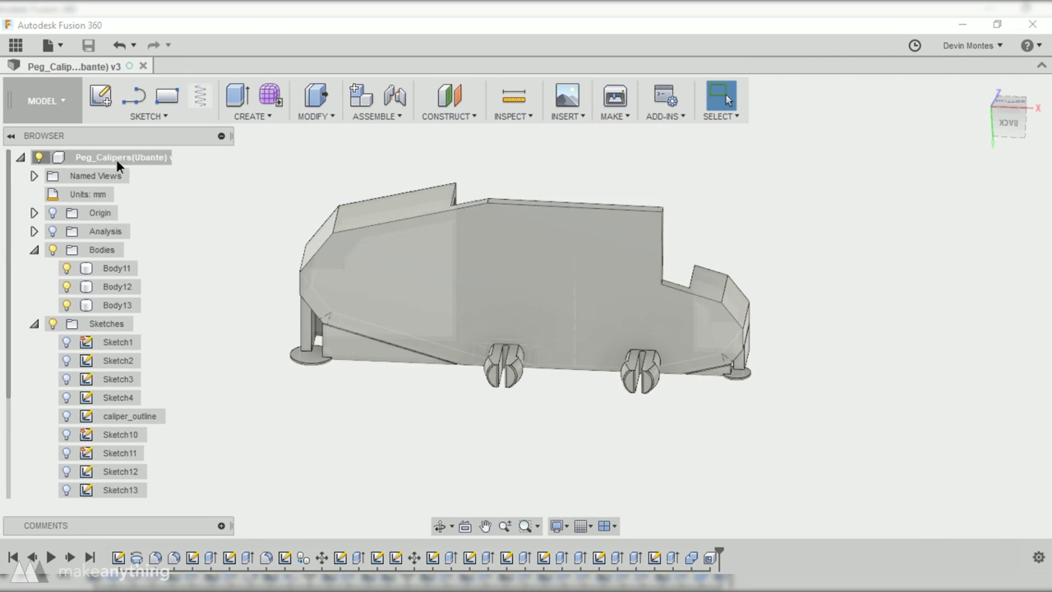
click(158, 310)
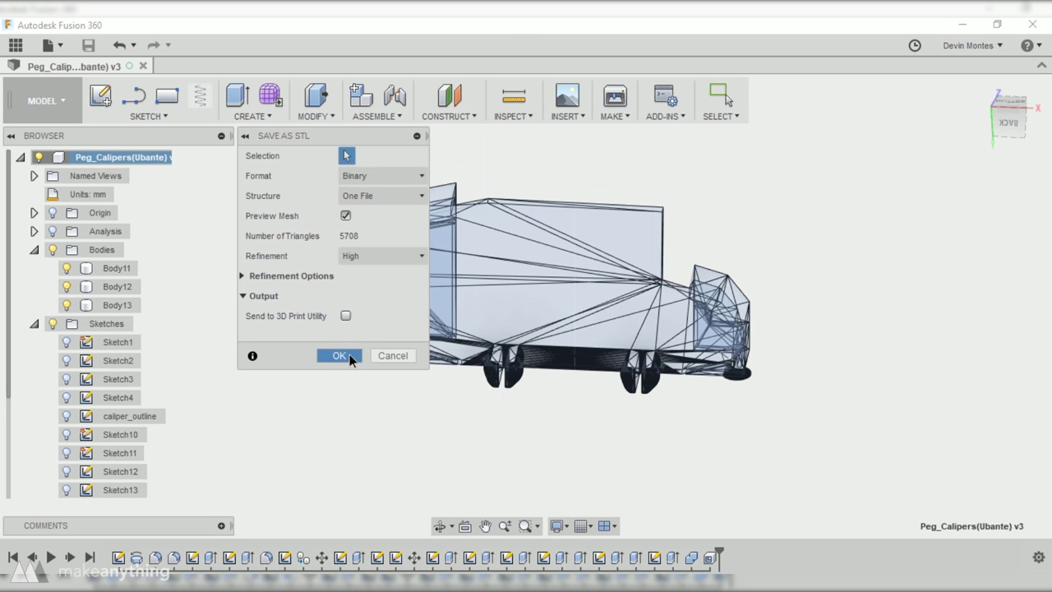
click(339, 356)
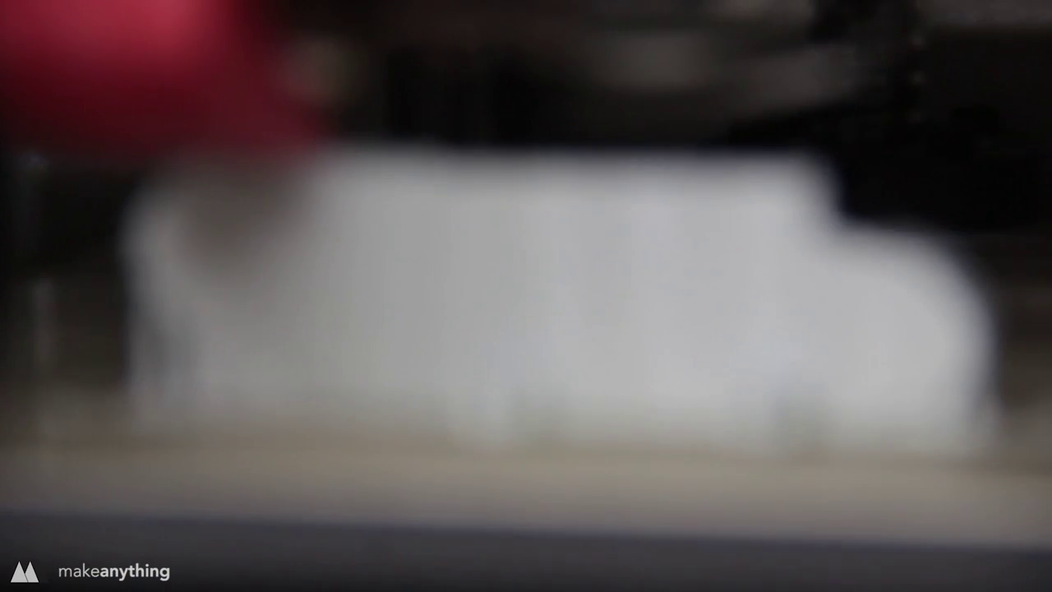